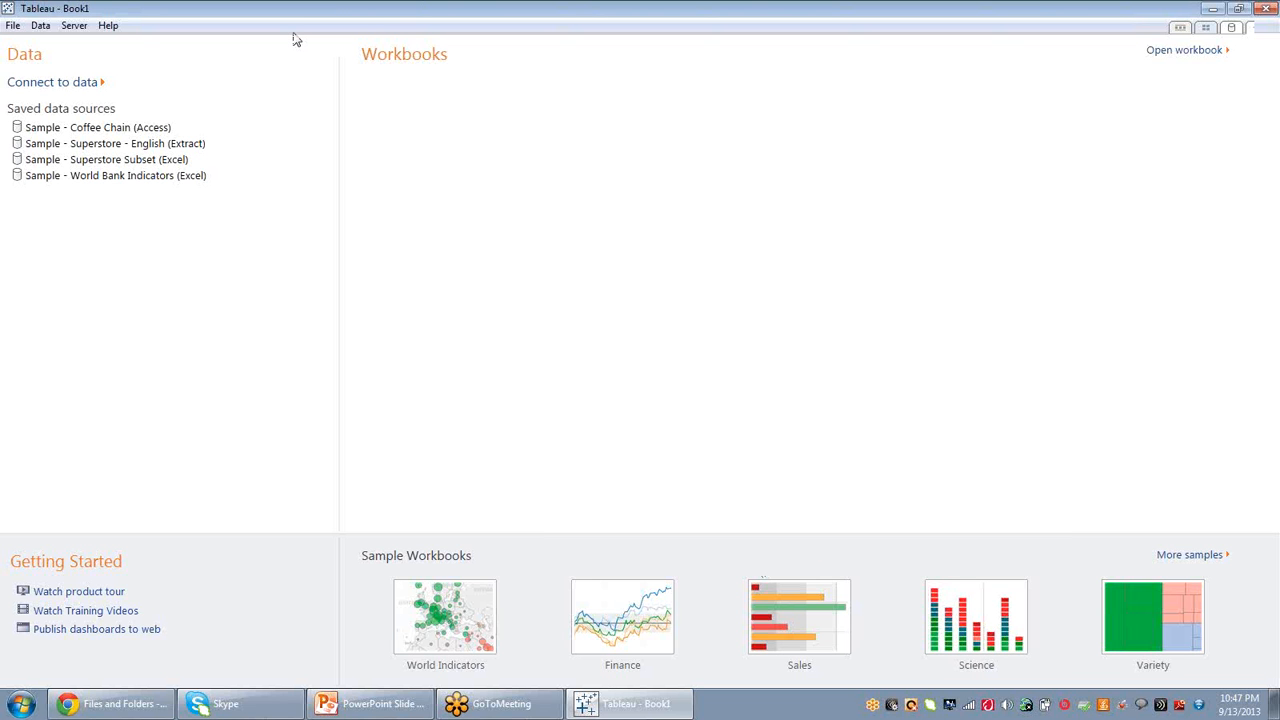
# Open the data connection page and connect to the Microsoft Excel file Sample - Superstore Subset (Excel).
pyautogui.click(80, 86)
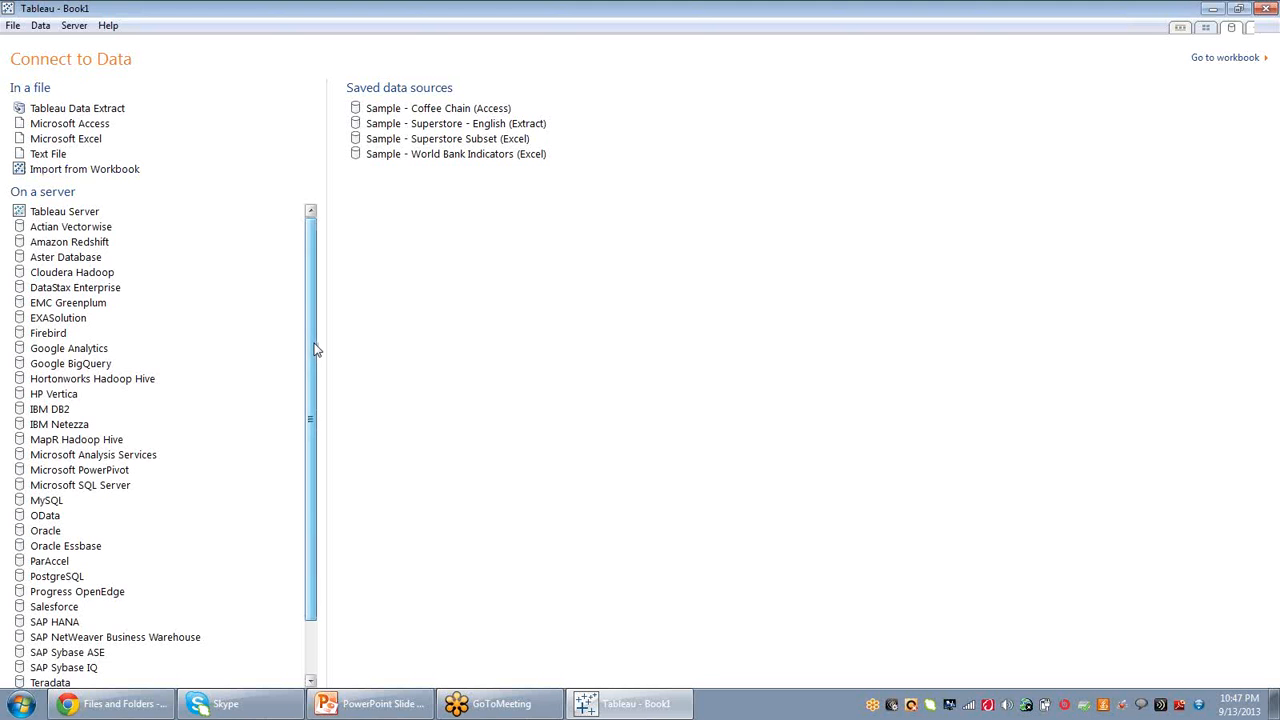
pyautogui.moveTo(317, 344)
pyautogui.mouseDown()
pyautogui.moveTo(357, 597)
pyautogui.moveTo(311, 449)
pyautogui.moveTo(309, 349)
pyautogui.mouseUp()
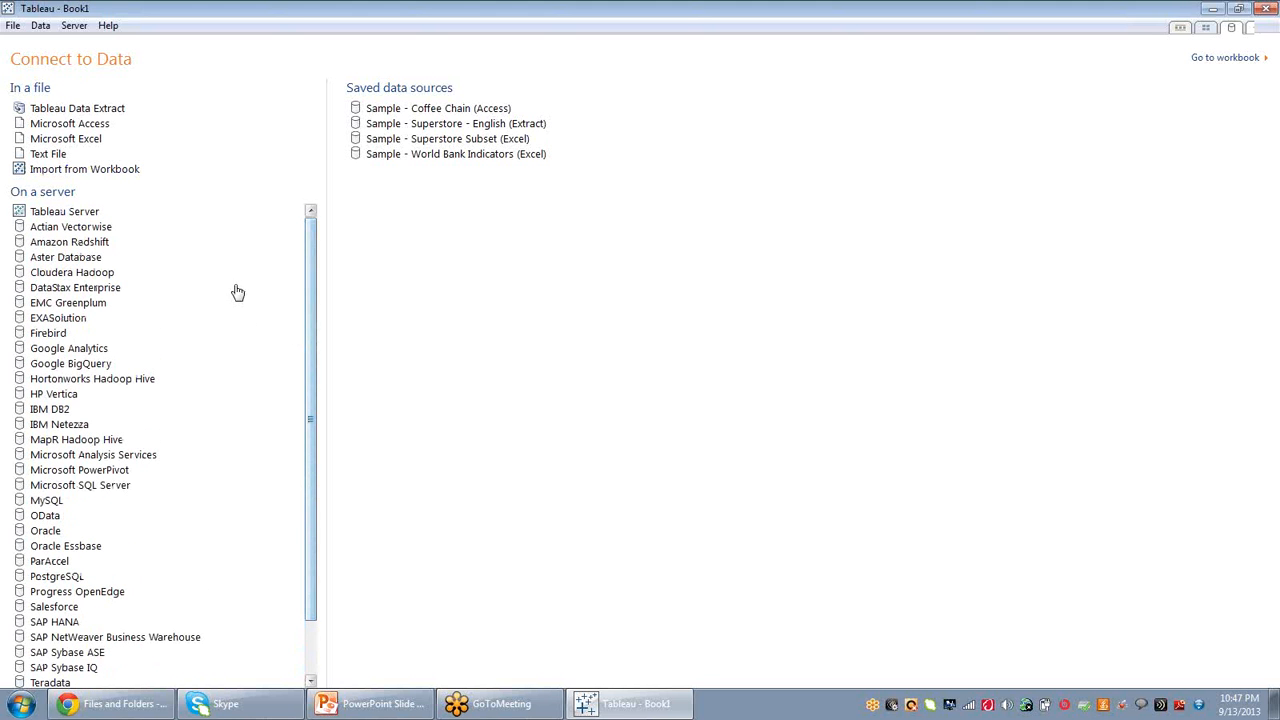
pyautogui.scroll(-1, 320, 480)
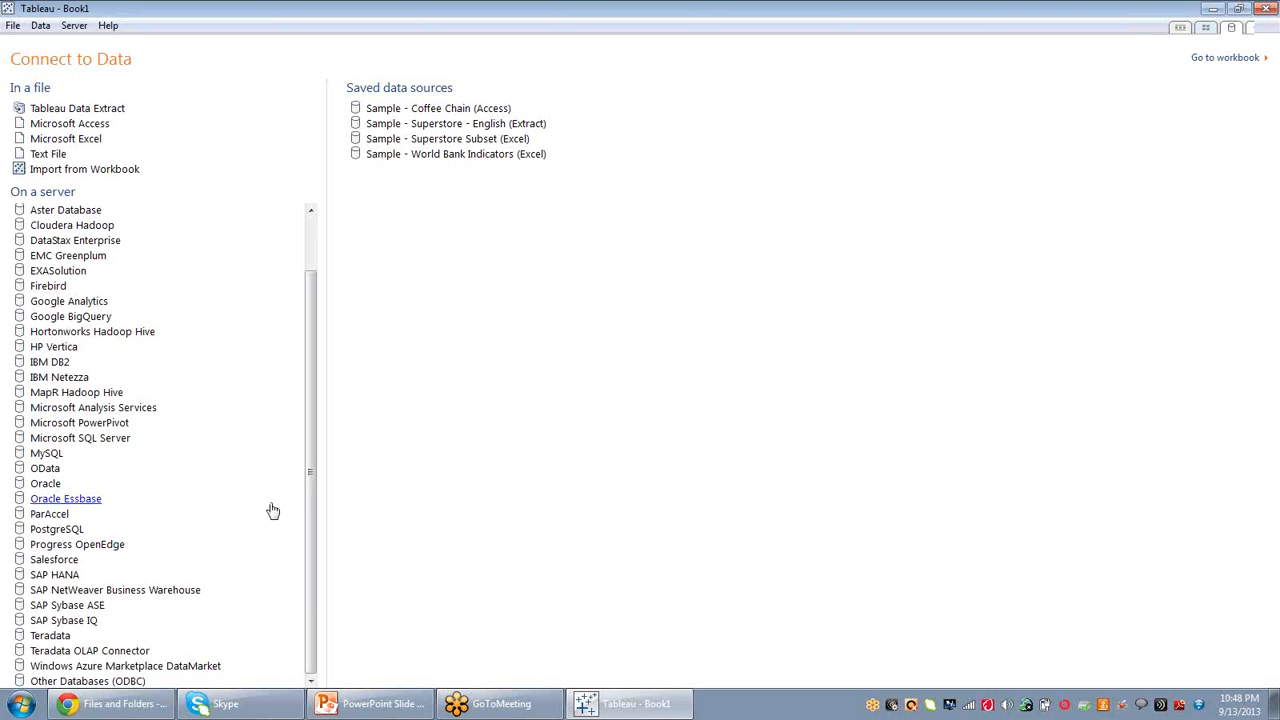
pyautogui.moveTo(309, 486); pyautogui.dragTo(309, 328)
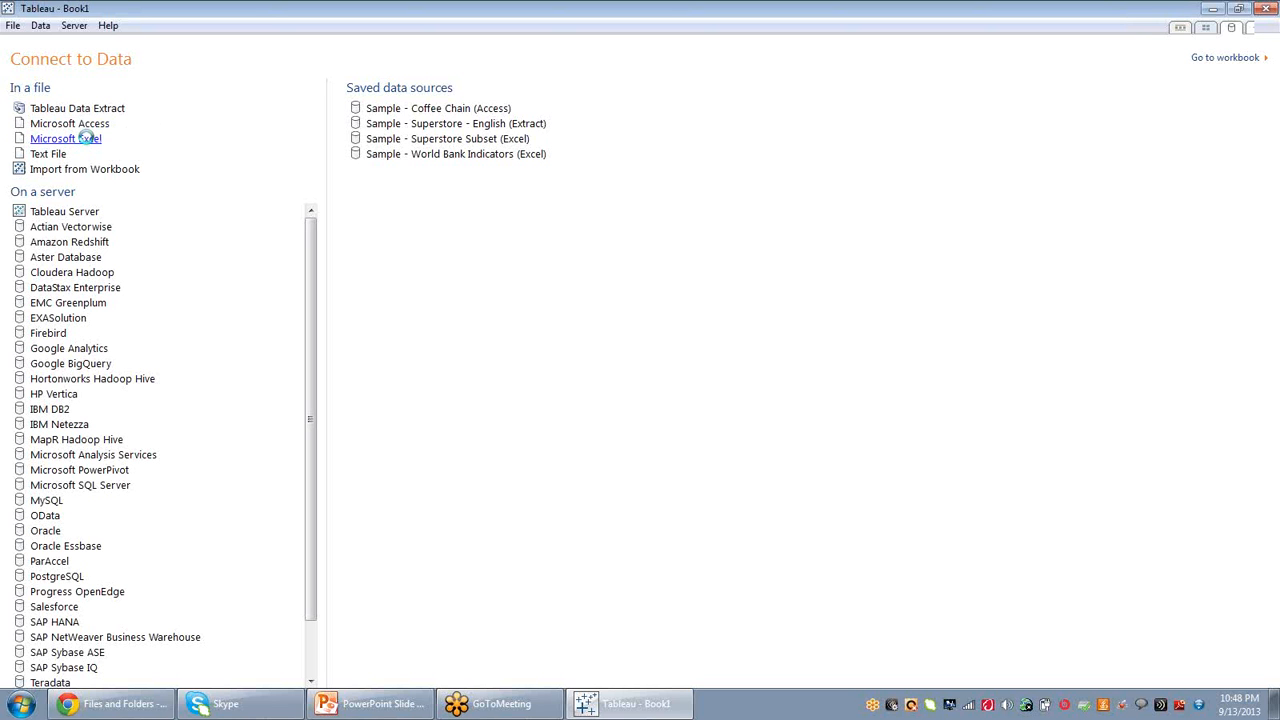
pyautogui.click(66, 139)
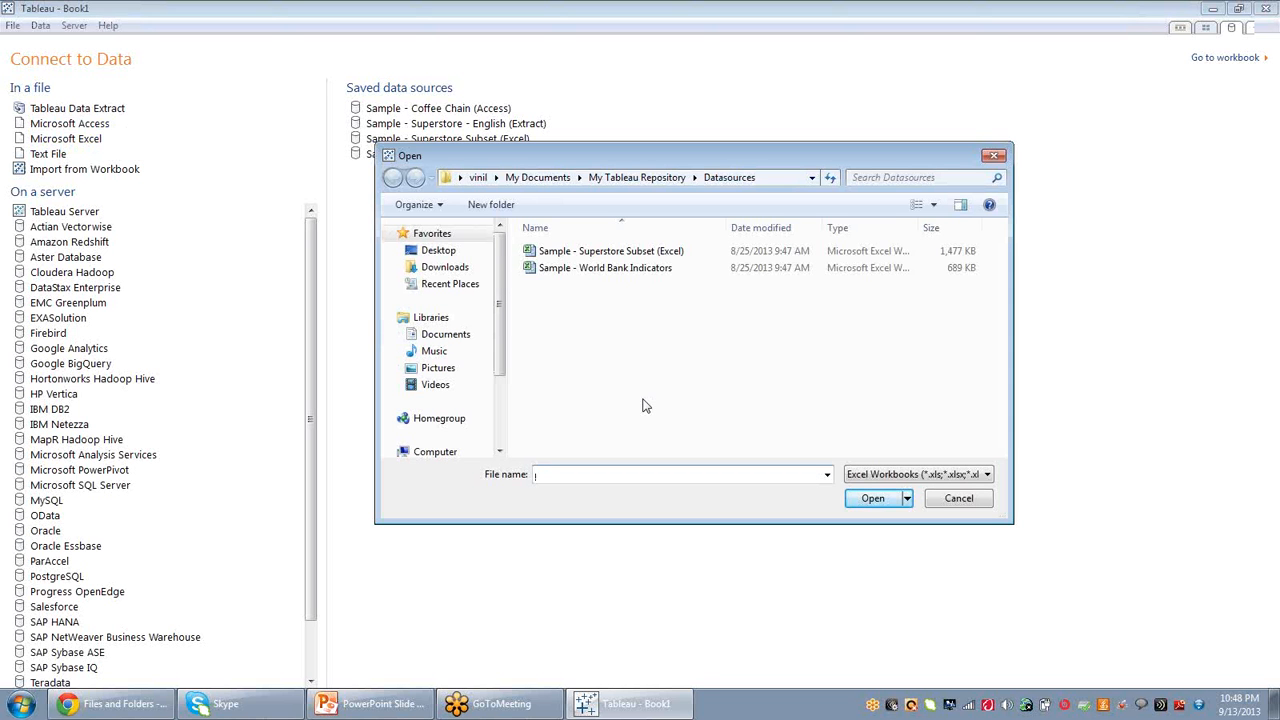
pyautogui.click(620, 257)
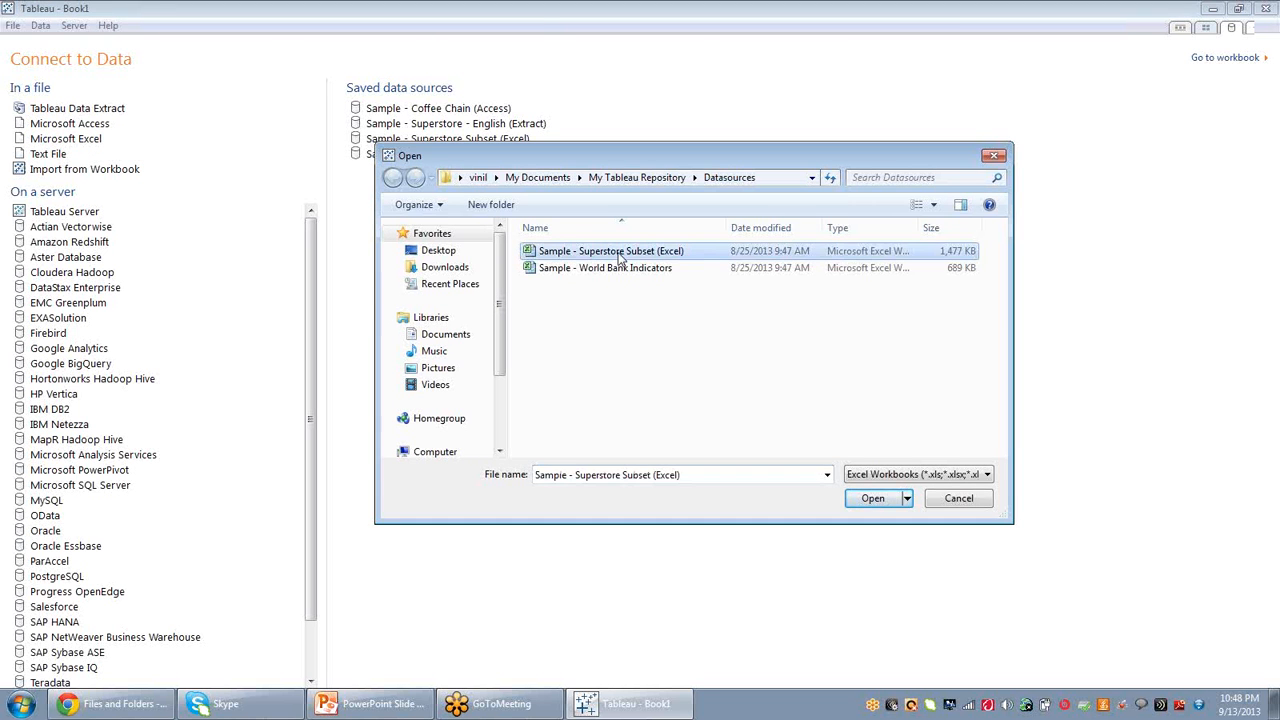
pyautogui.click(869, 504)
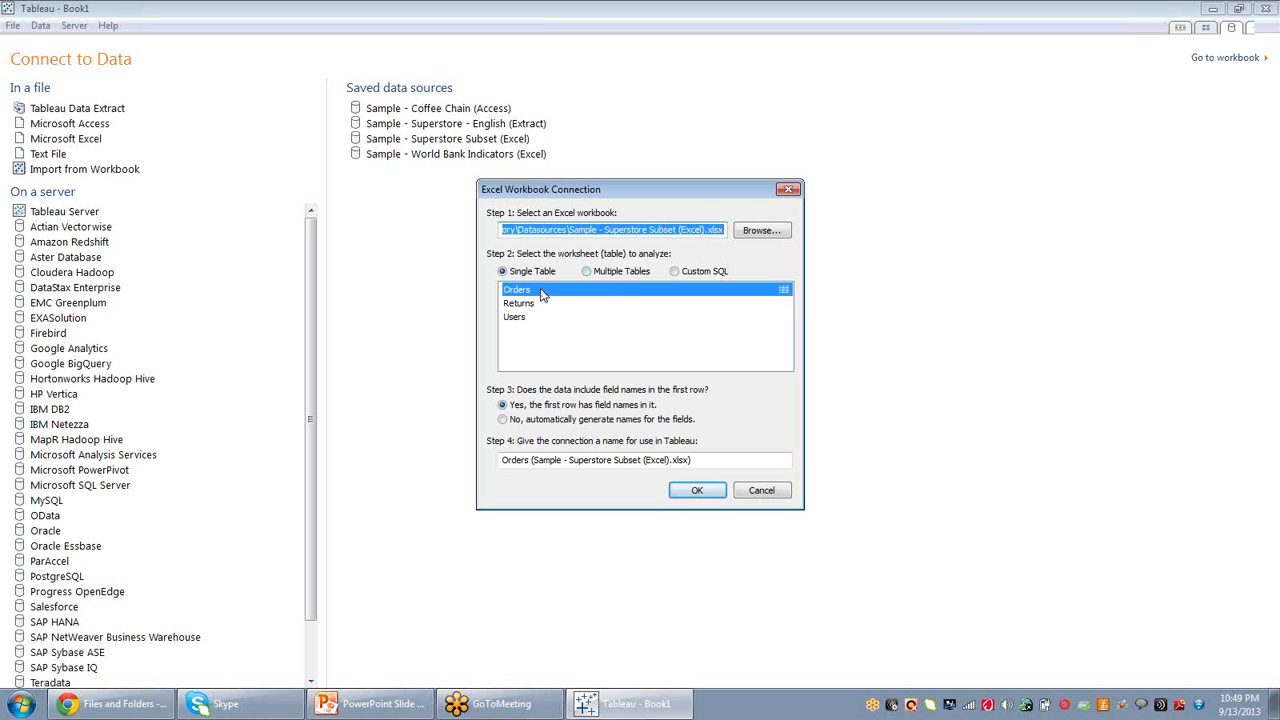
# Choose the Orders sheet as a single table and import all data.
pyautogui.click(541, 292)
pyautogui.click(696, 490)
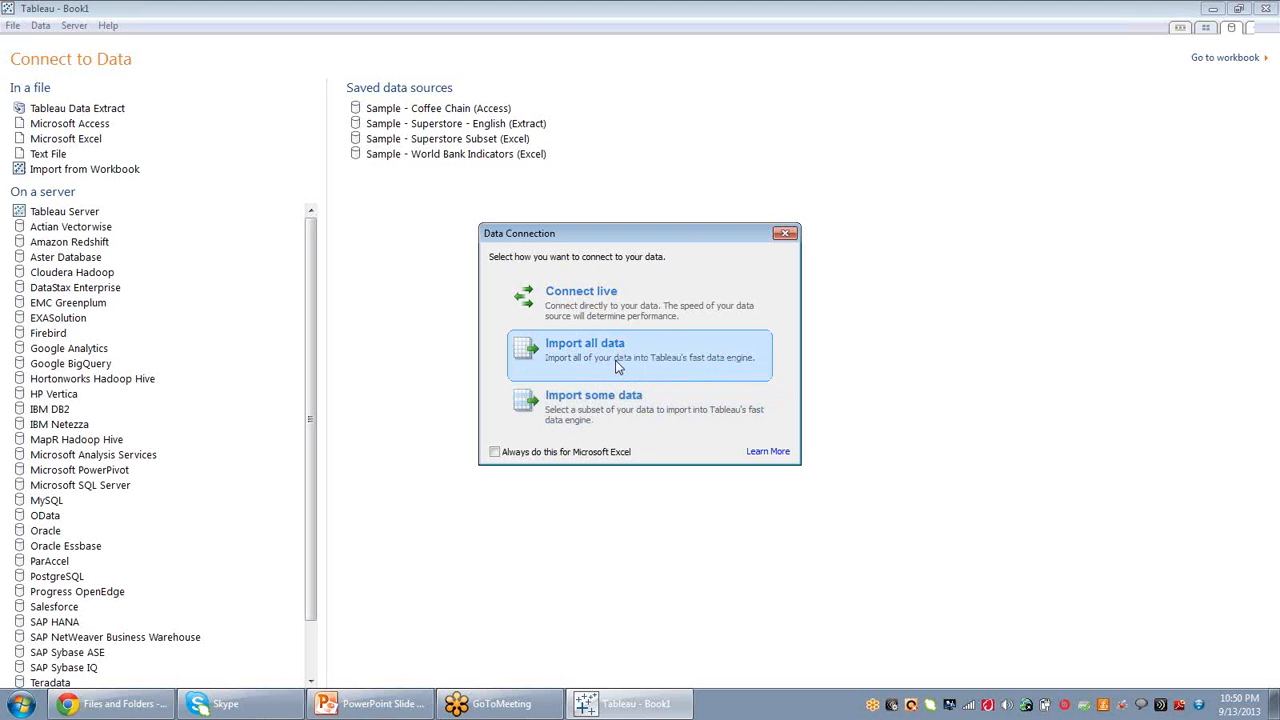
pyautogui.click(578, 293)
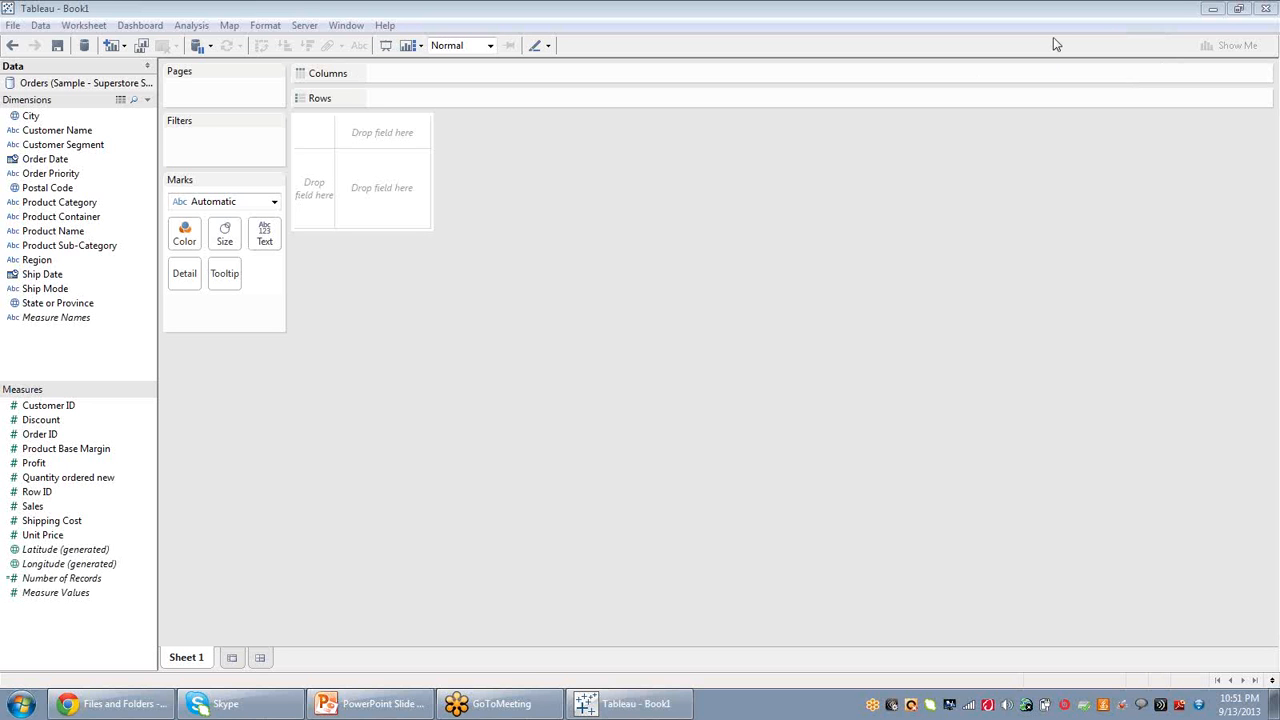
# Open Show Me, place Product Category in Columns and Sales in the view, and switch to stacked bars.
pyautogui.hotkey('ctrl', '1')
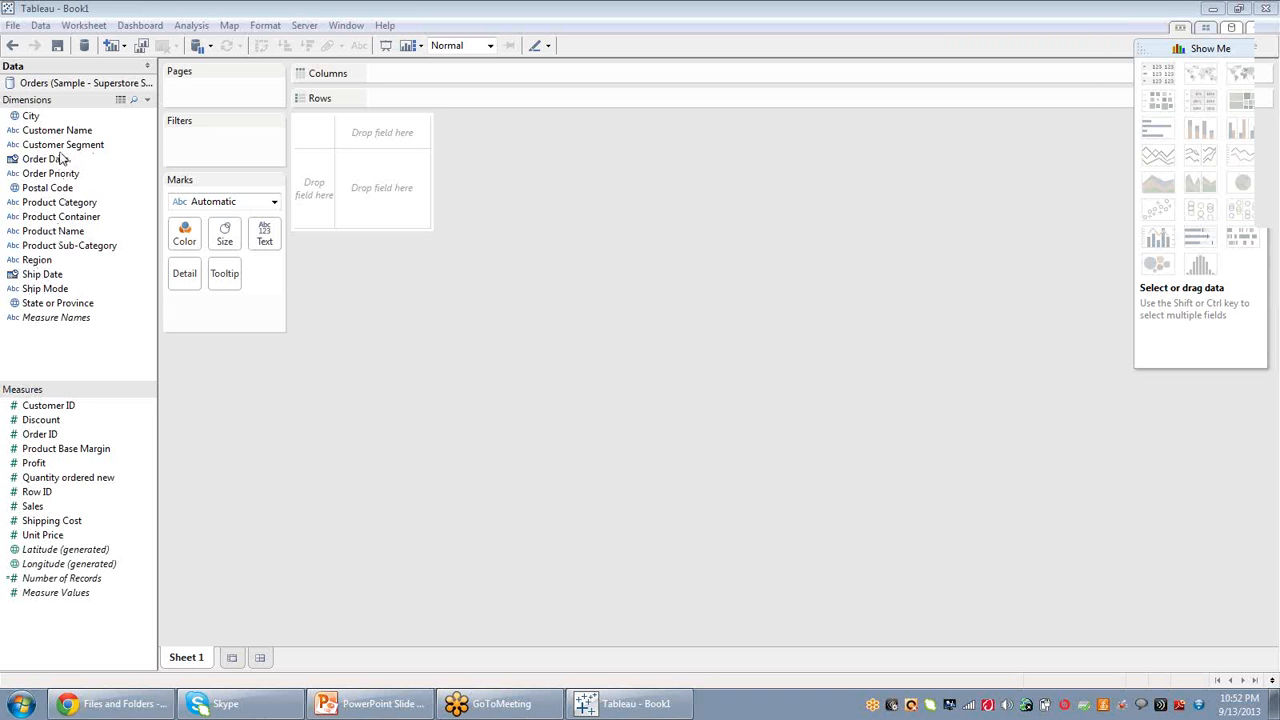
pyautogui.moveTo(83, 204); pyautogui.dragTo(440, 79)
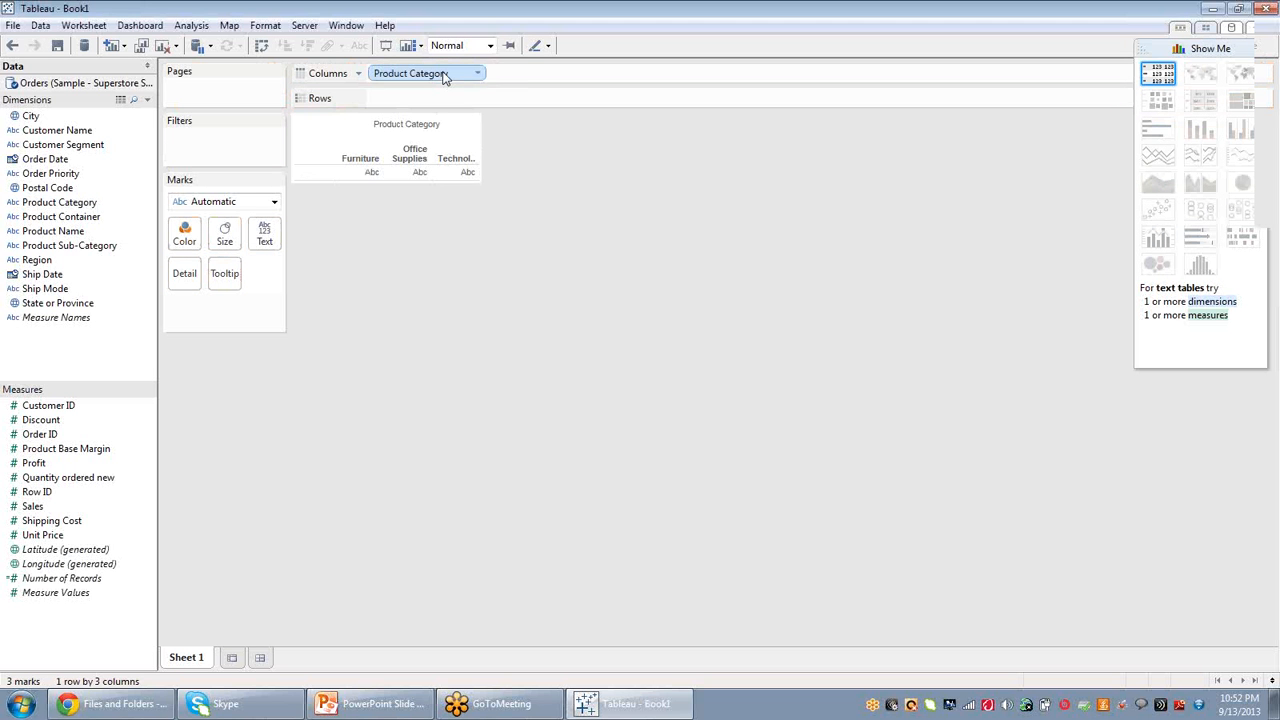
pyautogui.moveTo(31, 509); pyautogui.dragTo(416, 312)
pyautogui.doubleClick(31, 509)
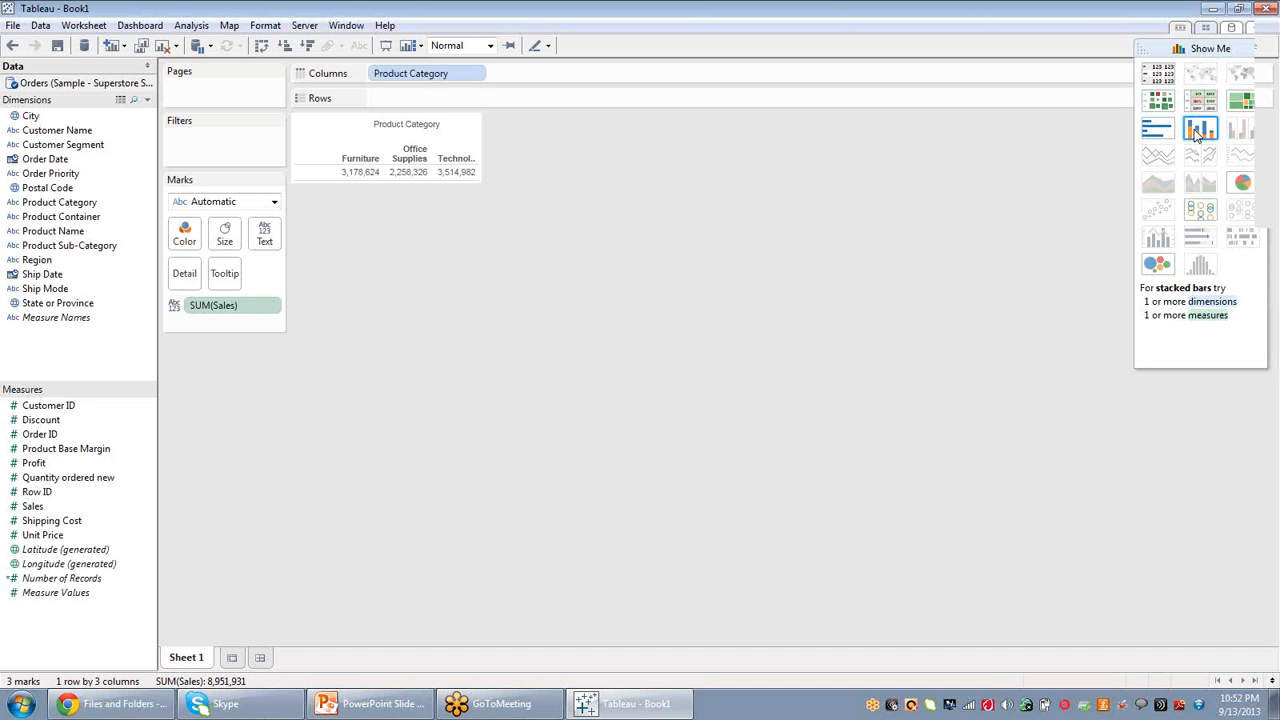
pyautogui.click(1197, 135)
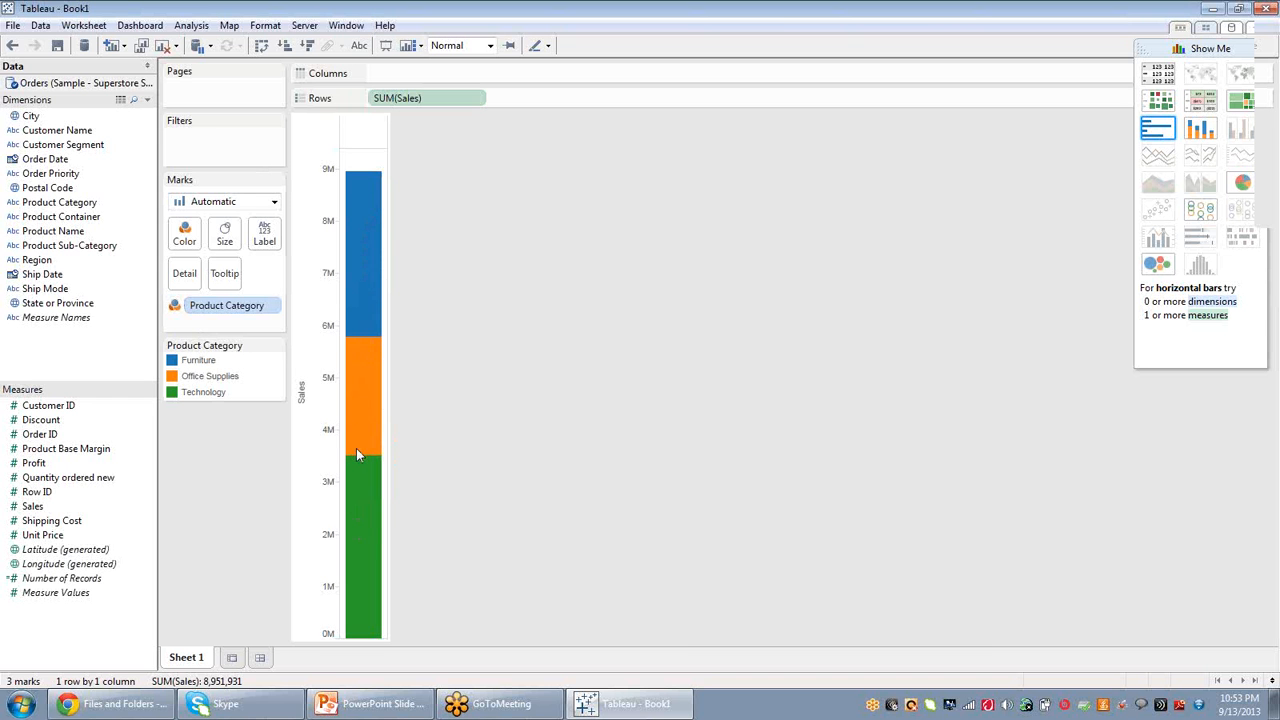
# Clear the view by removing Product Category from Color and SUM(Sales) from Rows.
pyautogui.click(199, 311)
pyautogui.rightClick(199, 310)
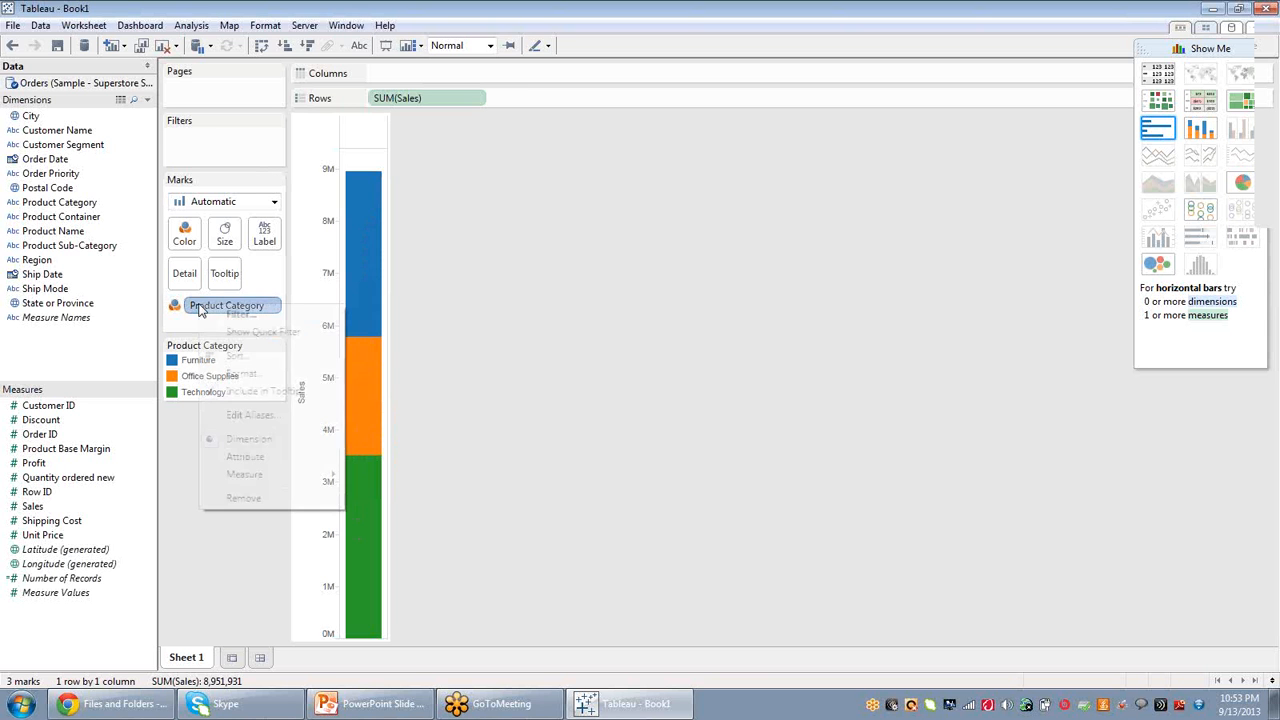
pyautogui.click(244, 498)
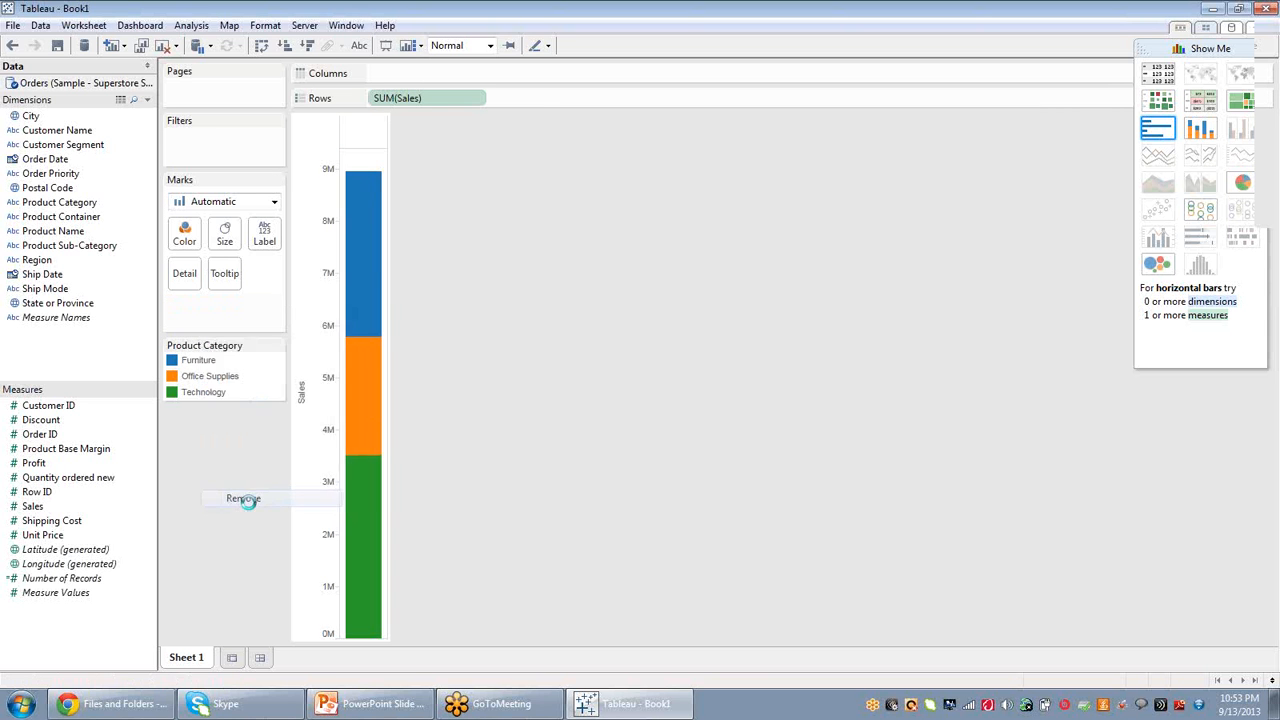
pyautogui.click(445, 104)
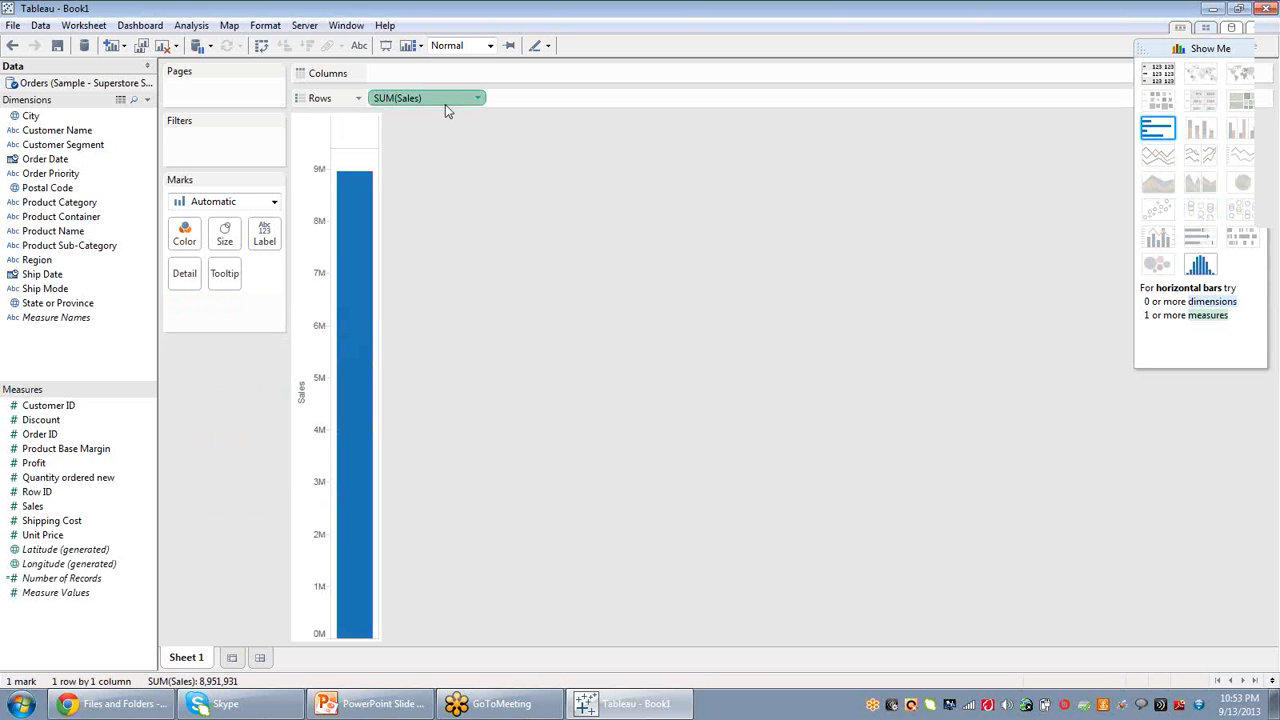
pyautogui.press('Delete')
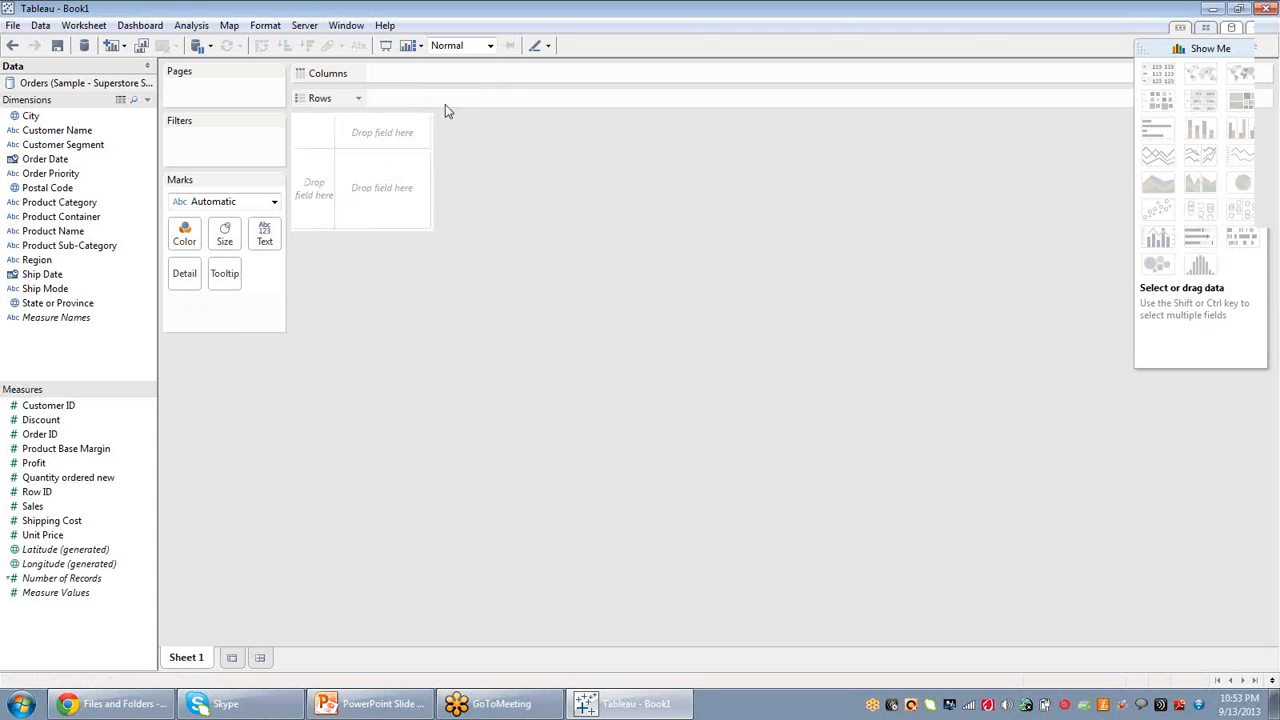
# Build a bar chart with Sales on Rows and Product Category on Columns.
pyautogui.doubleClick(33, 507)
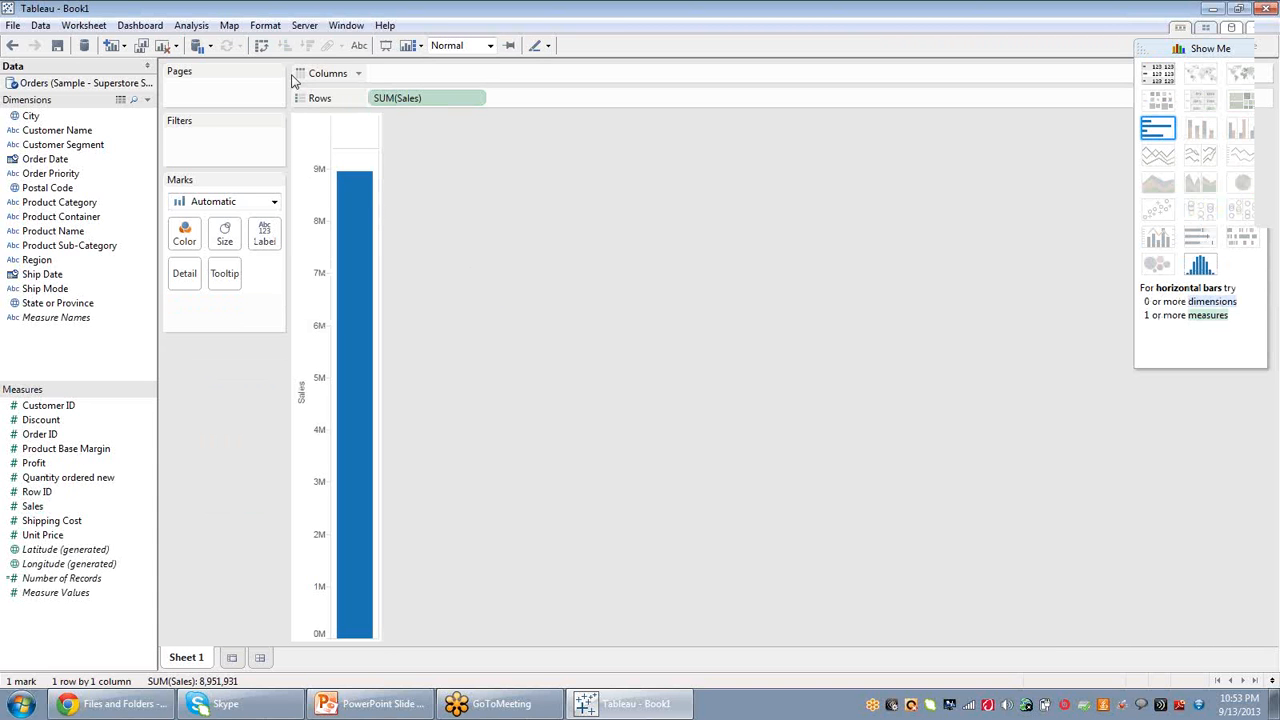
pyautogui.moveTo(359, 183)
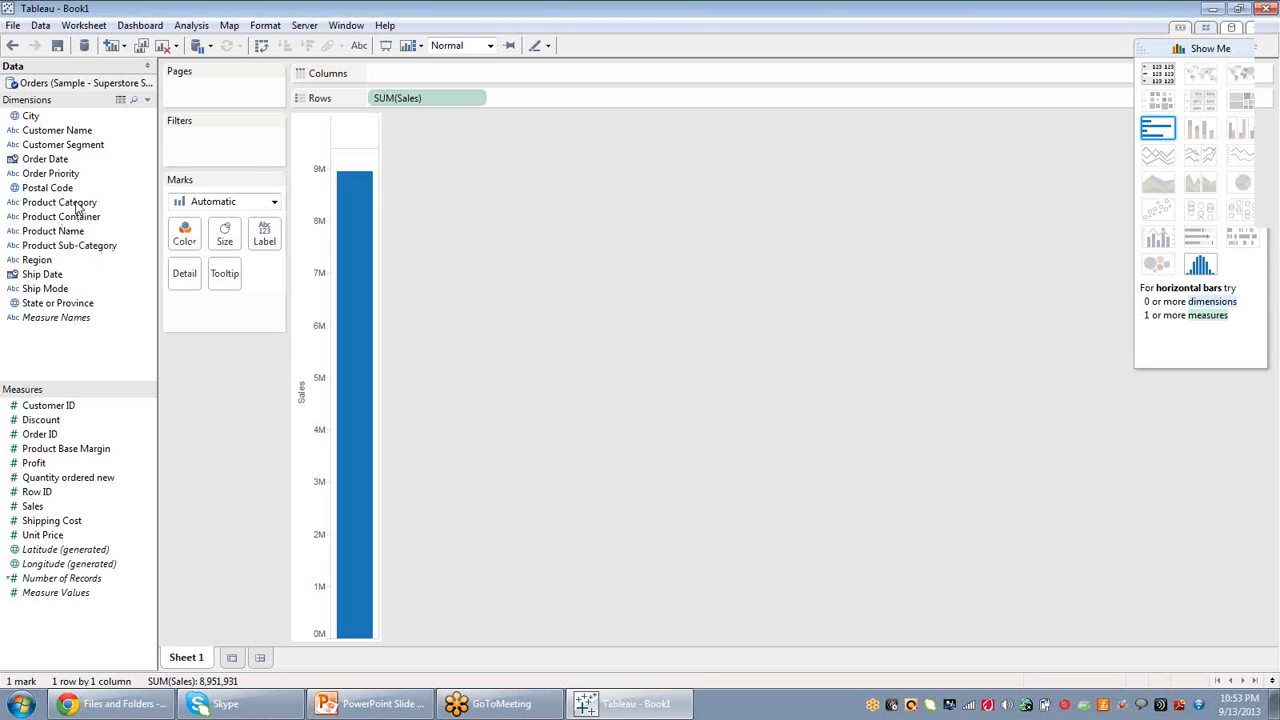
pyautogui.moveTo(78, 205); pyautogui.dragTo(431, 74)
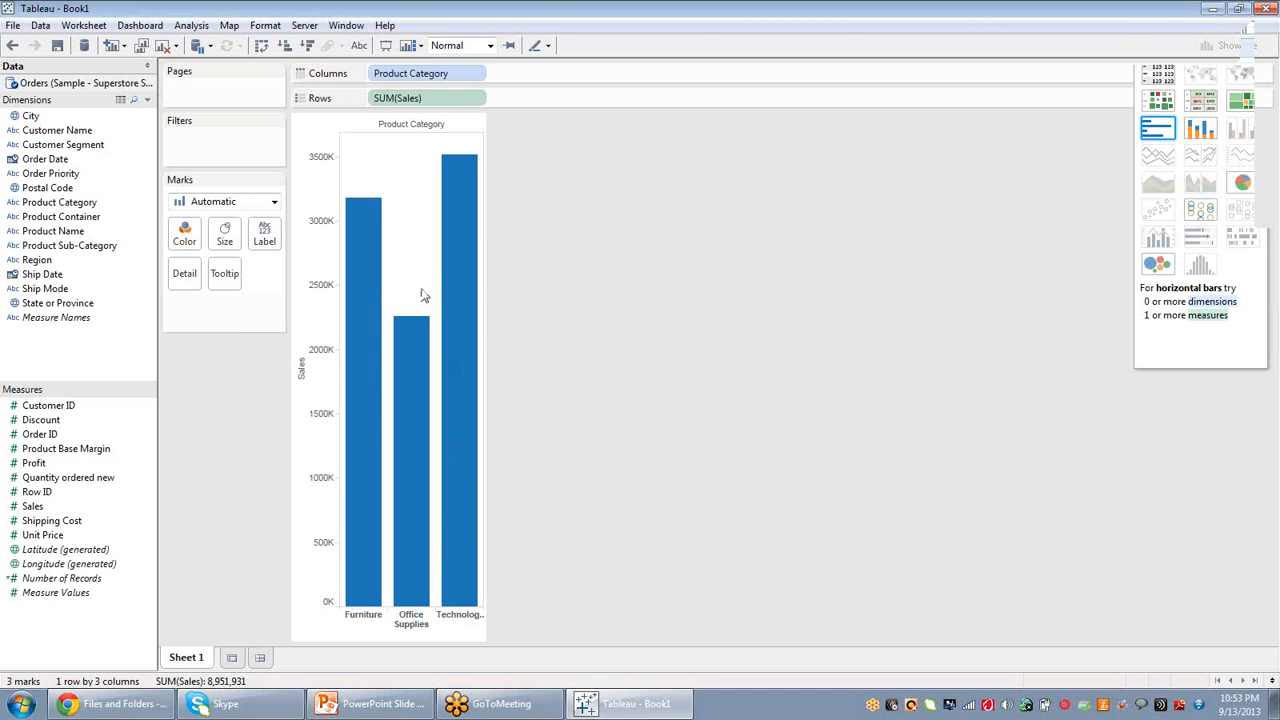
# Inspect the category bars by hovering over and selecting each bar in turn.
pyautogui.moveTo(362, 204)
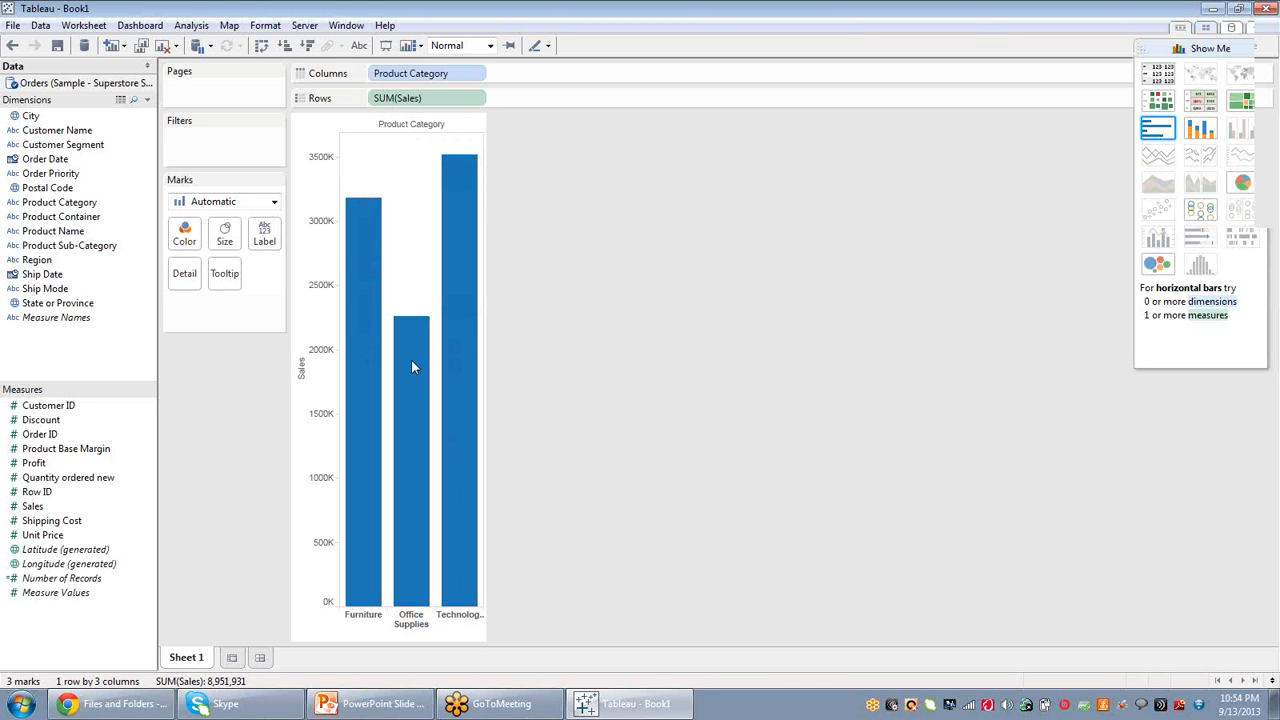
pyautogui.moveTo(457, 182)
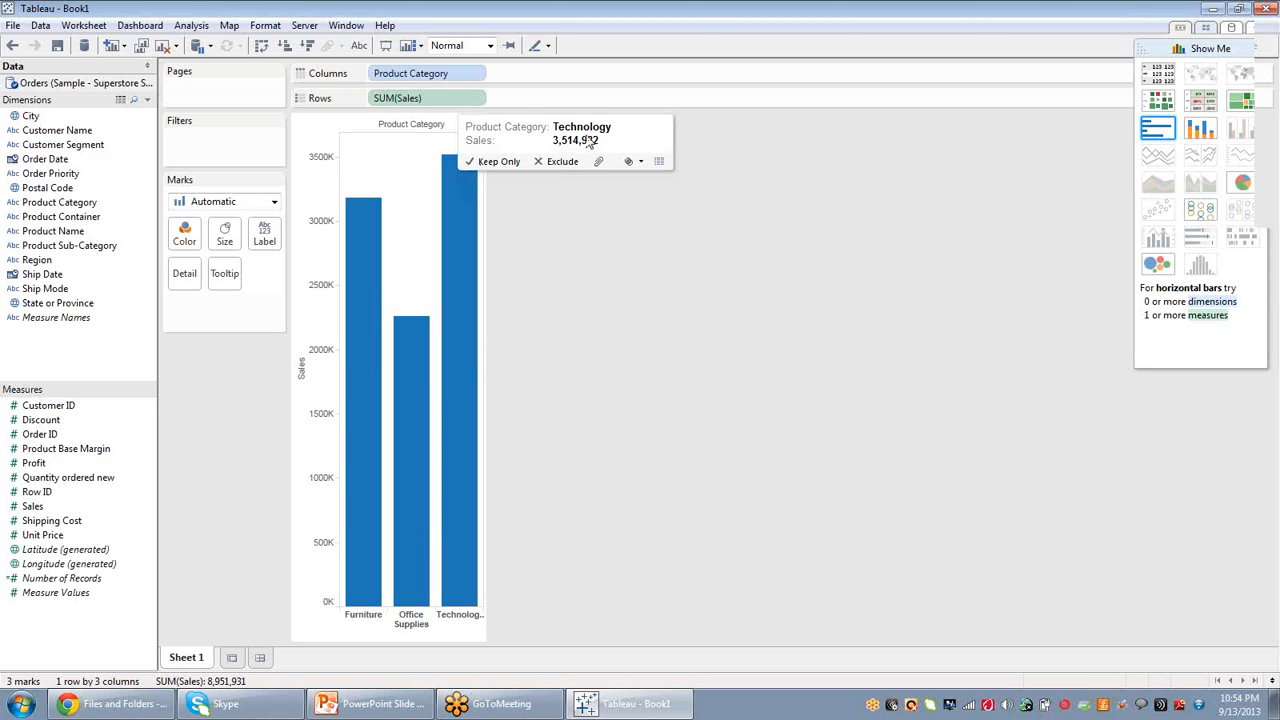
pyautogui.click(461, 335)
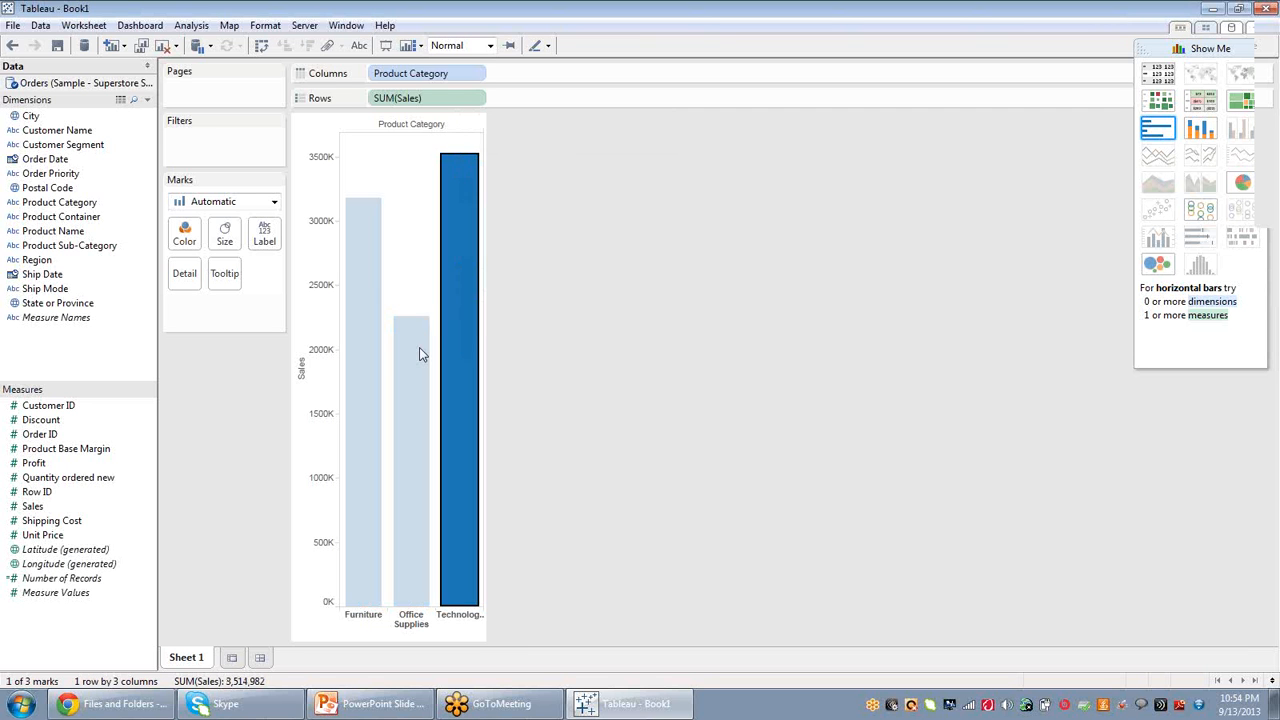
pyautogui.click(410, 357)
pyautogui.click(380, 364)
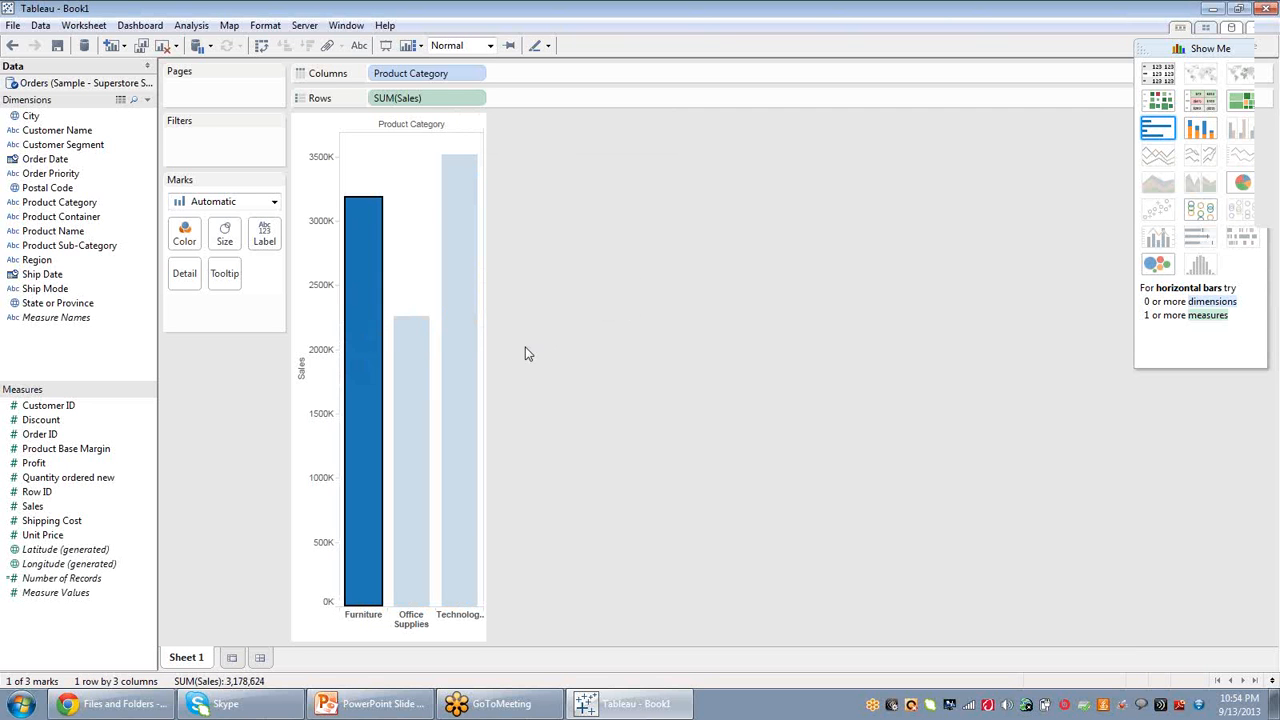
pyautogui.click(414, 258)
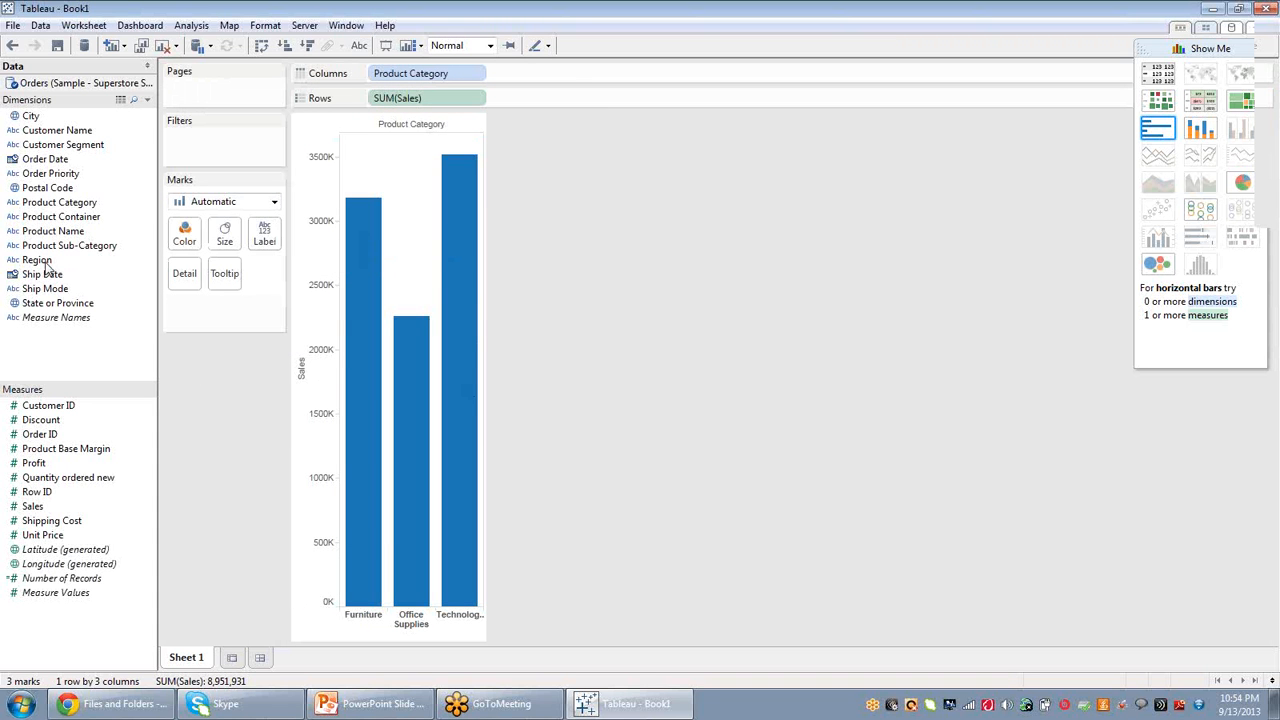
# Add Region to Columns after Product Category to split each category's bars by region.
pyautogui.moveTo(47, 268); pyautogui.dragTo(560, 82)
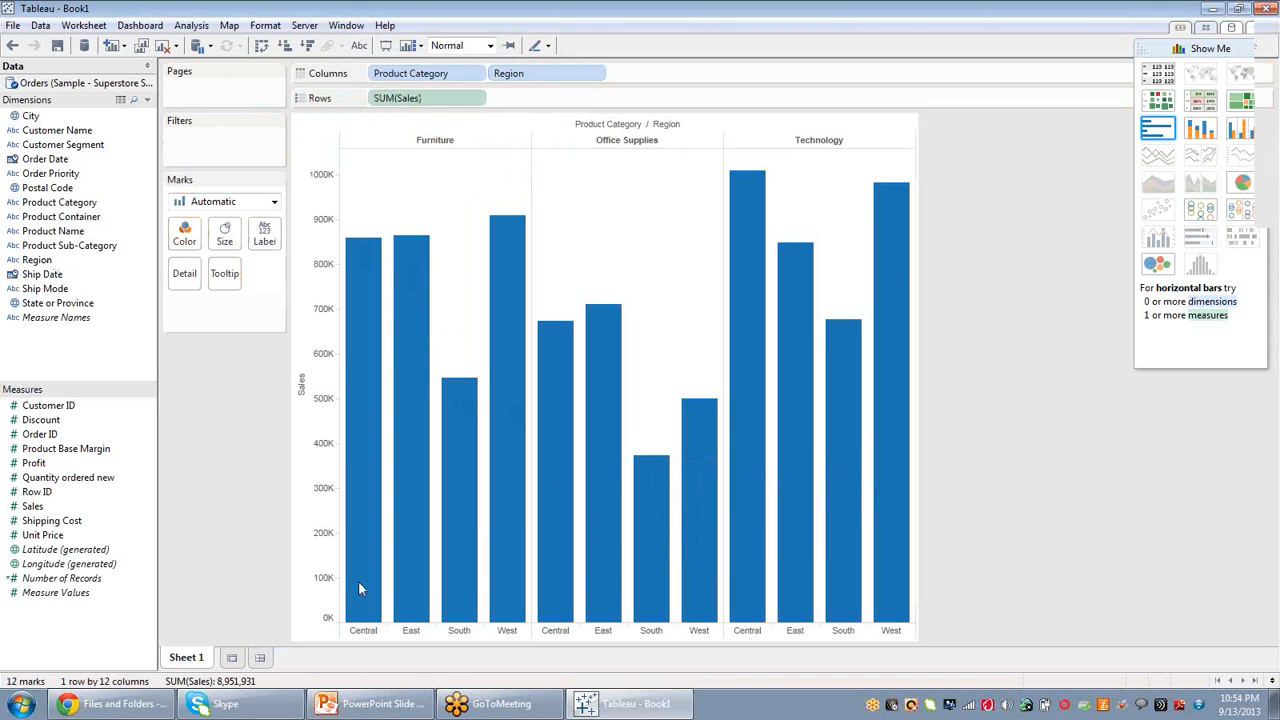
pyautogui.moveTo(610, 563)
pyautogui.moveTo(410, 434)
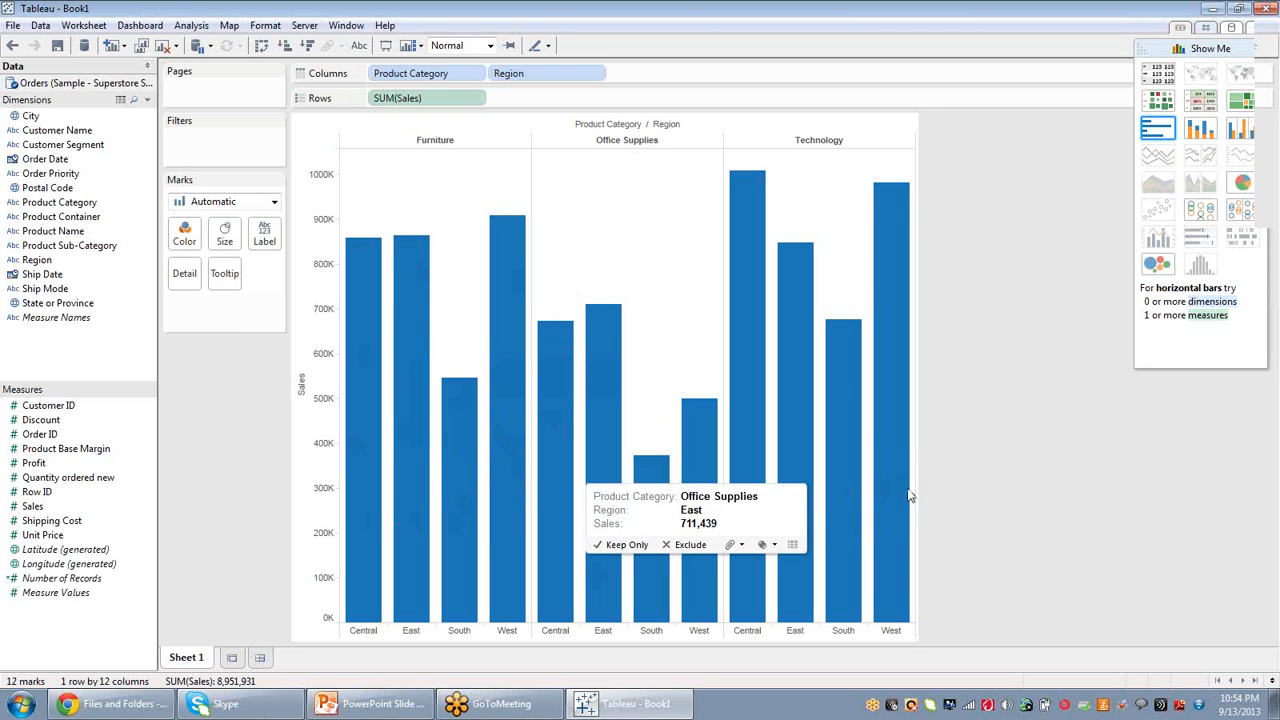
pyautogui.moveTo(749, 522)
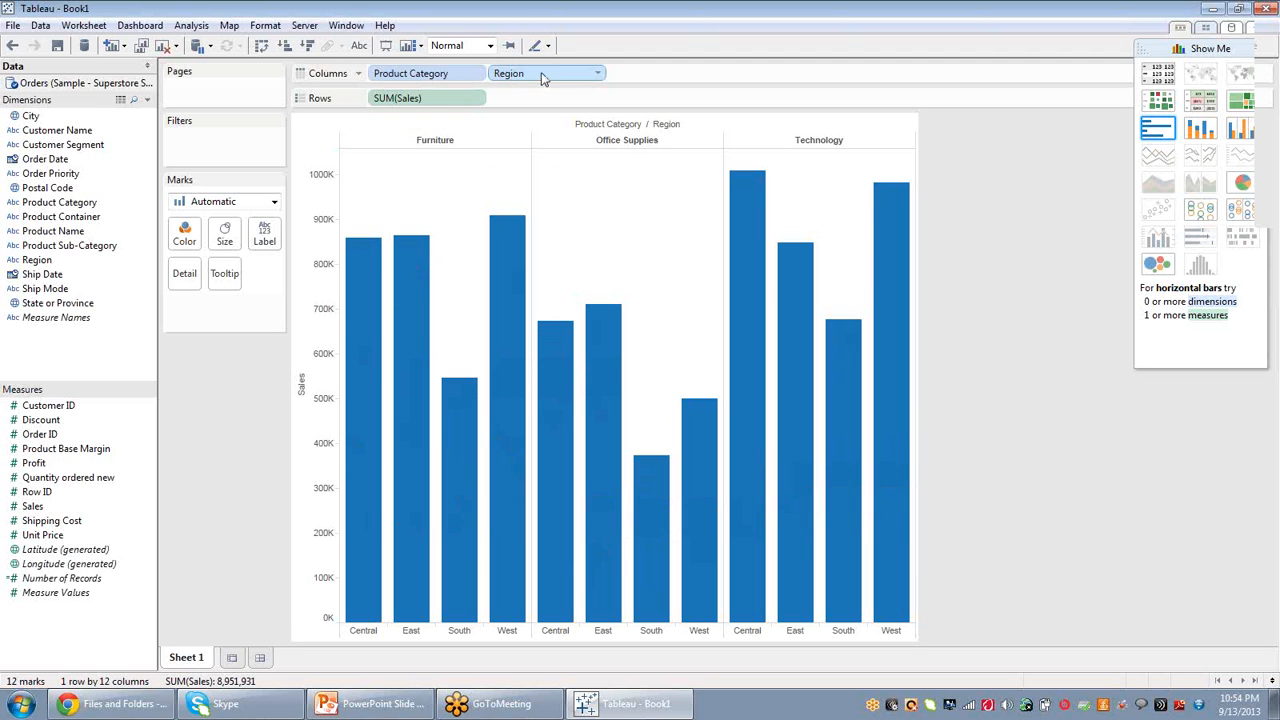
# Reorder the columns so Region comes before Product Category.
pyautogui.moveTo(541, 74); pyautogui.dragTo(410, 78)
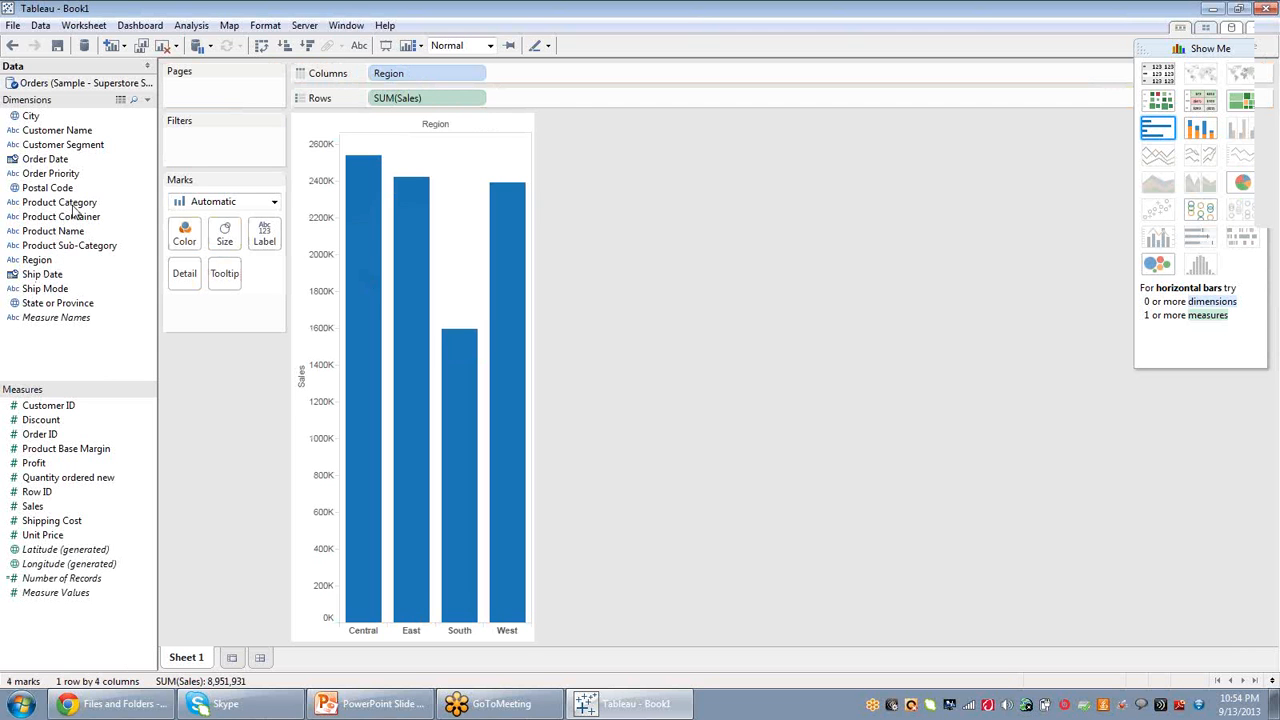
pyautogui.moveTo(73, 209); pyautogui.dragTo(540, 74)
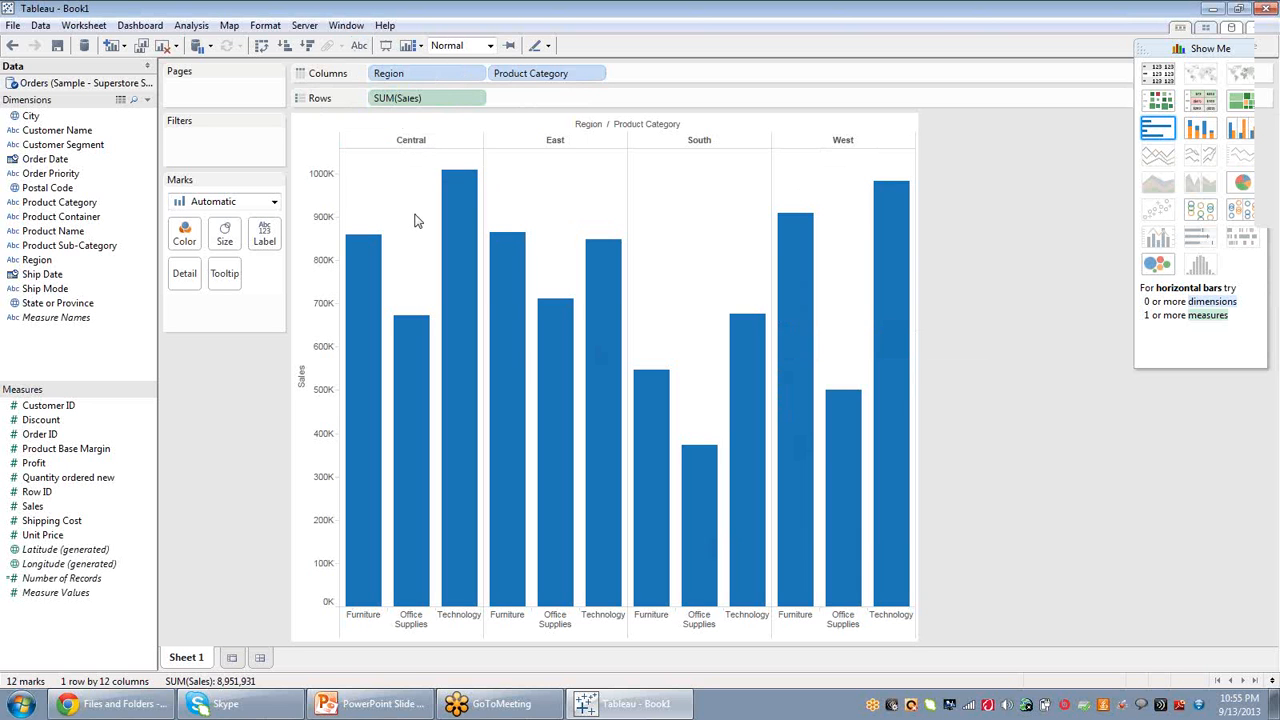
# Filter the chart to keep only the Central region.
pyautogui.click(415, 316)
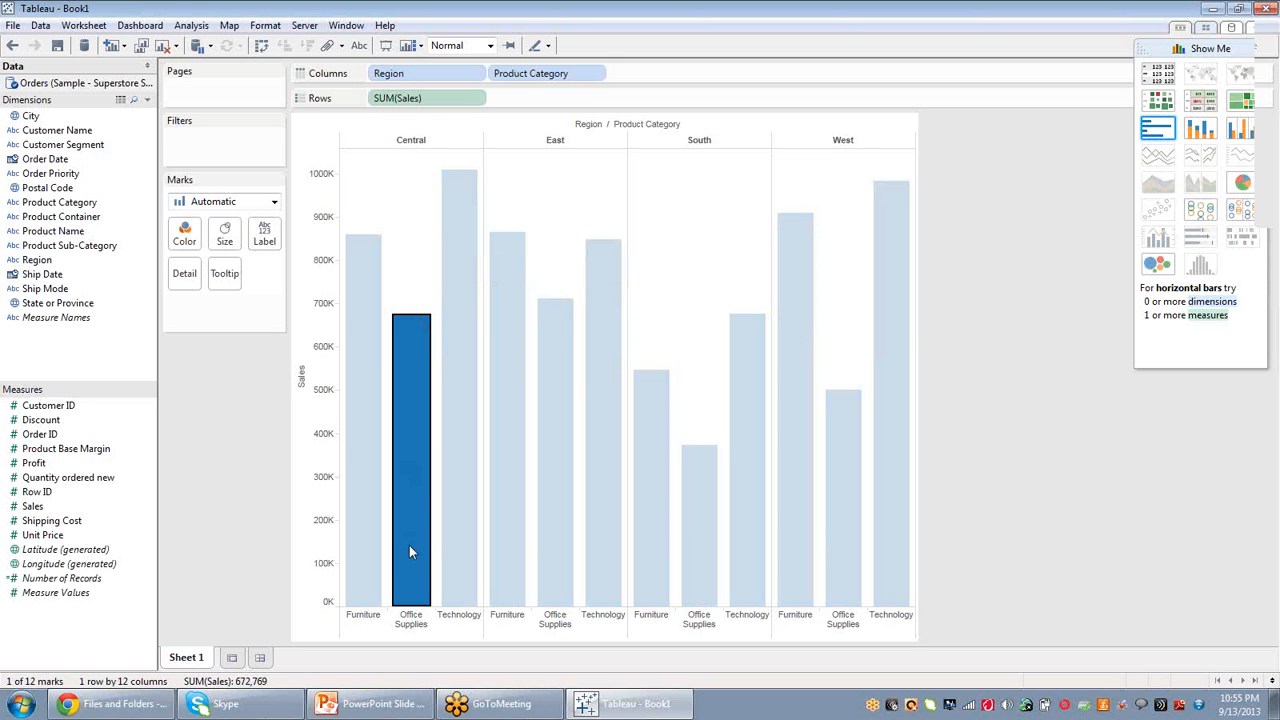
pyautogui.click(418, 143)
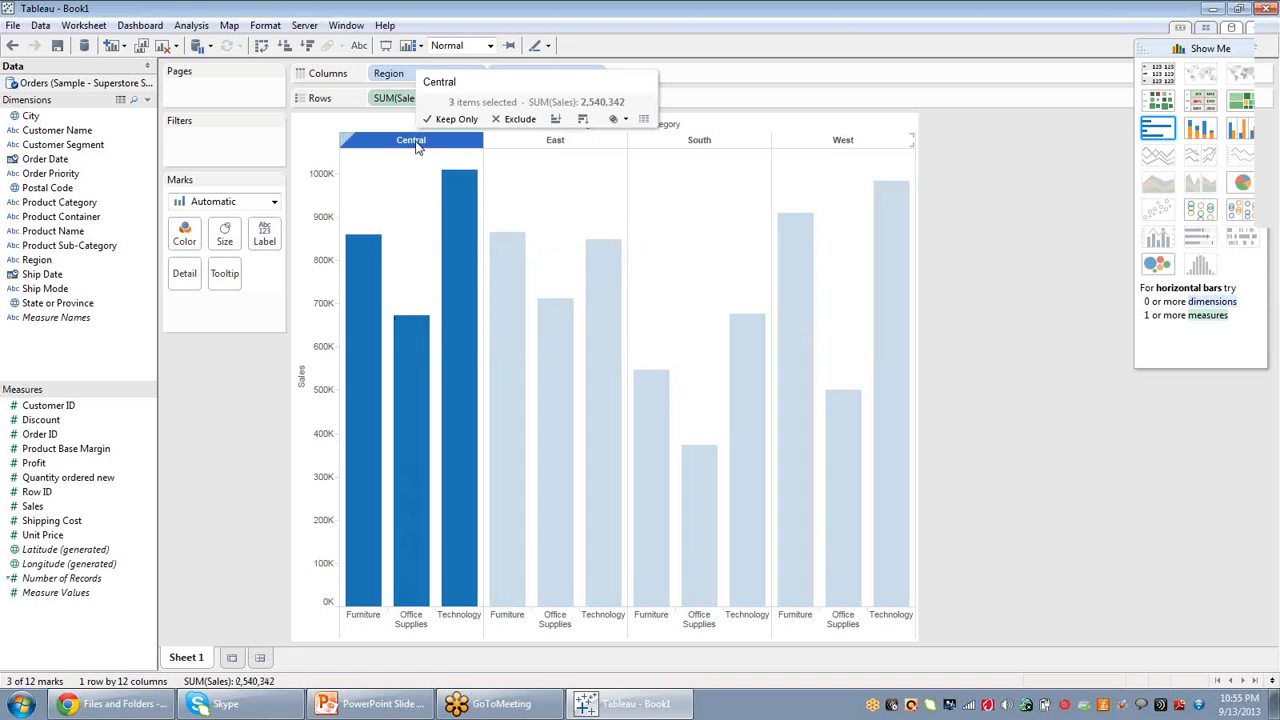
pyautogui.click(465, 119)
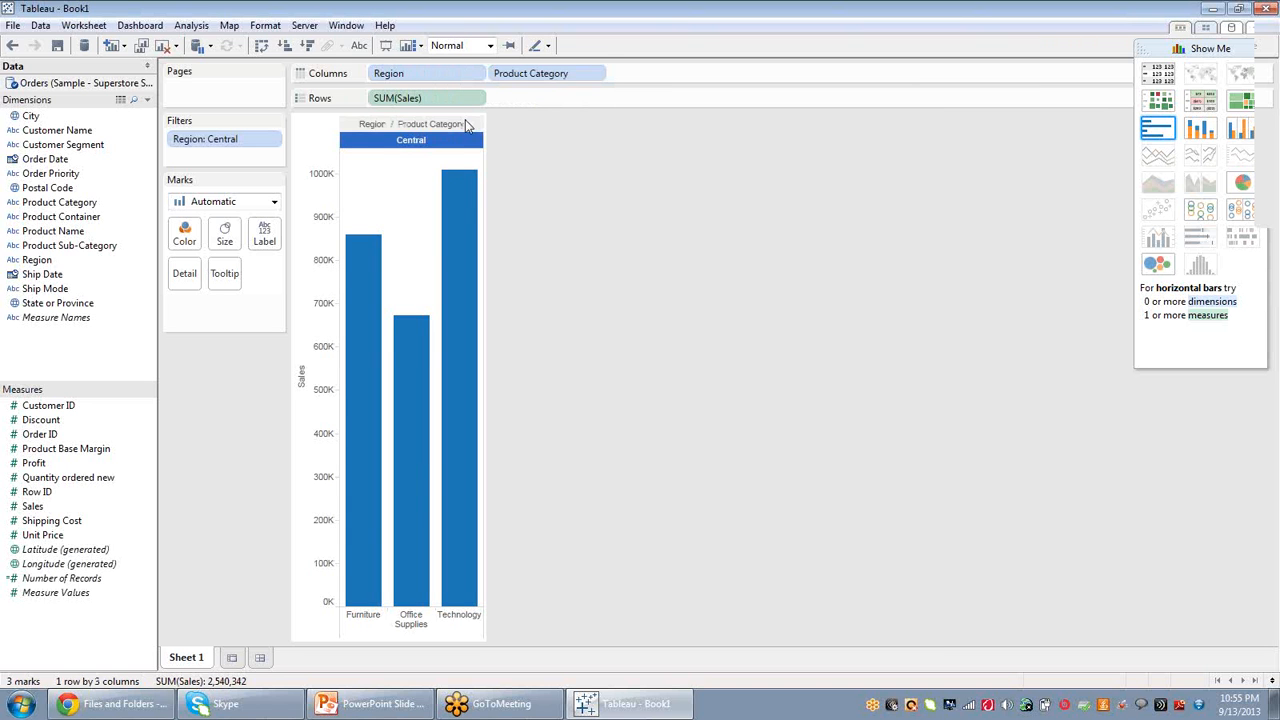
pyautogui.moveTo(474, 194)
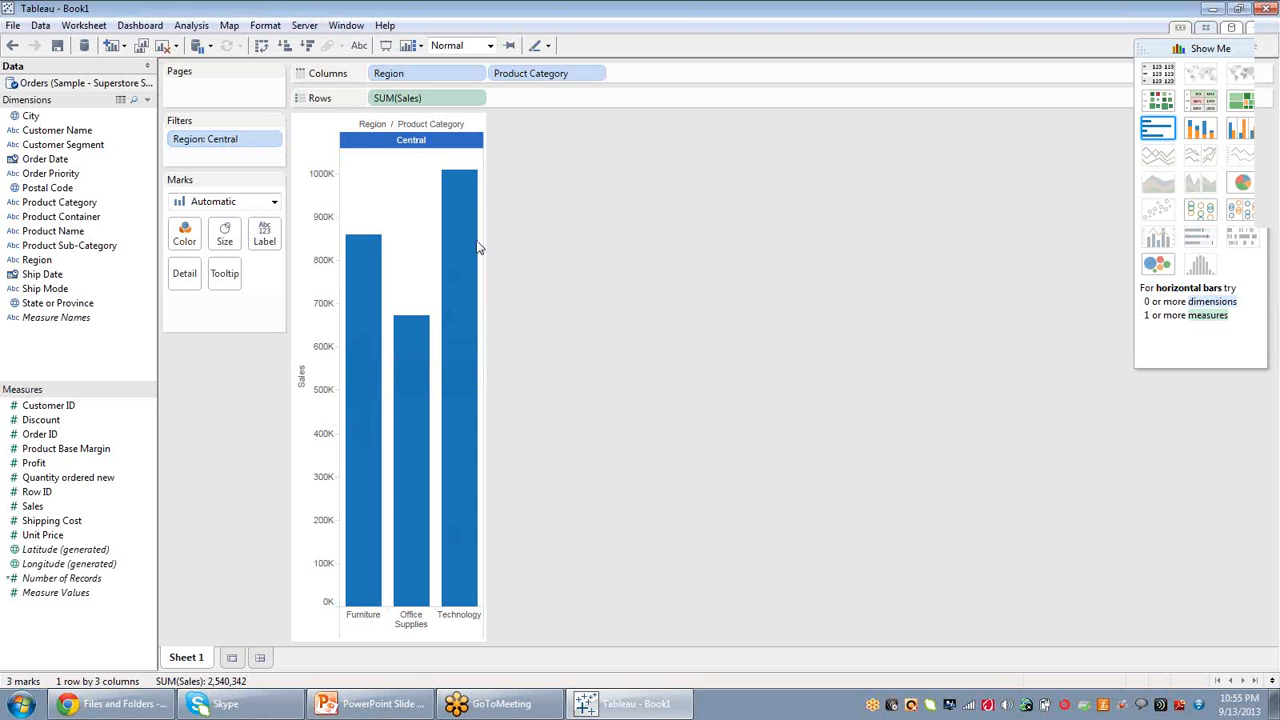
pyautogui.click(406, 176)
pyautogui.click(237, 145)
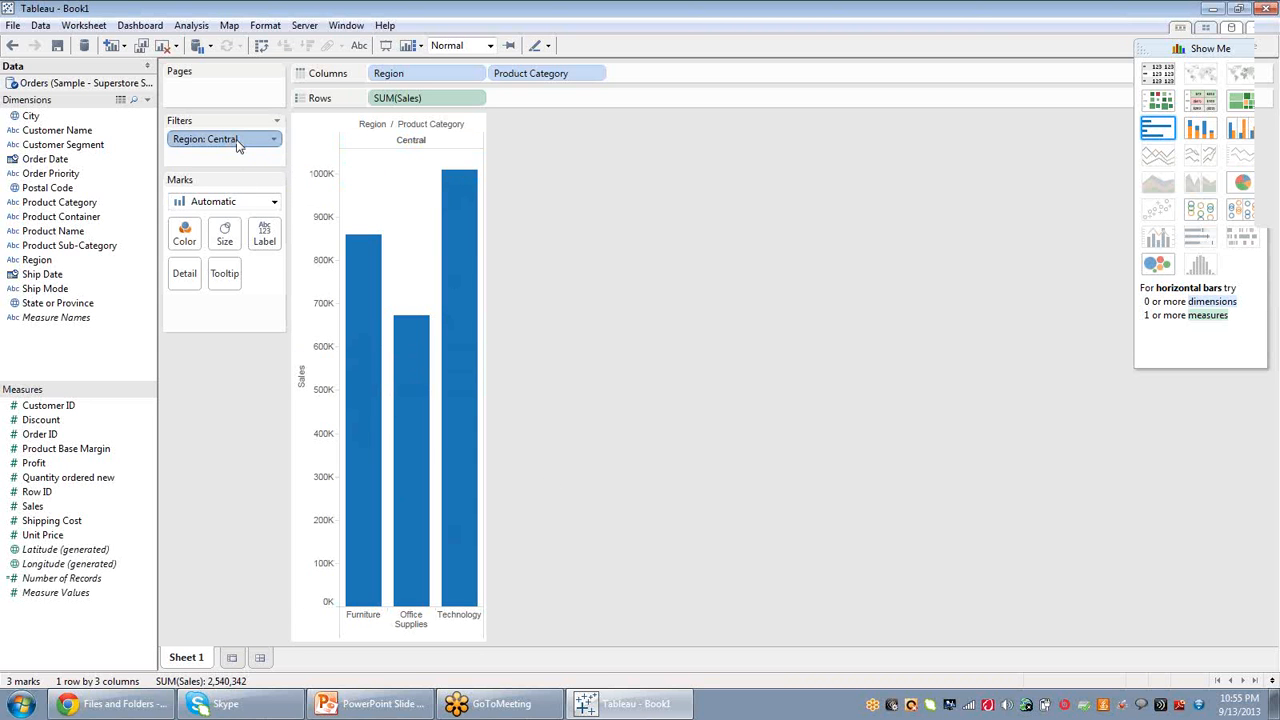
# Remove the Region: Central filter from the view.
pyautogui.rightClick(237, 145)
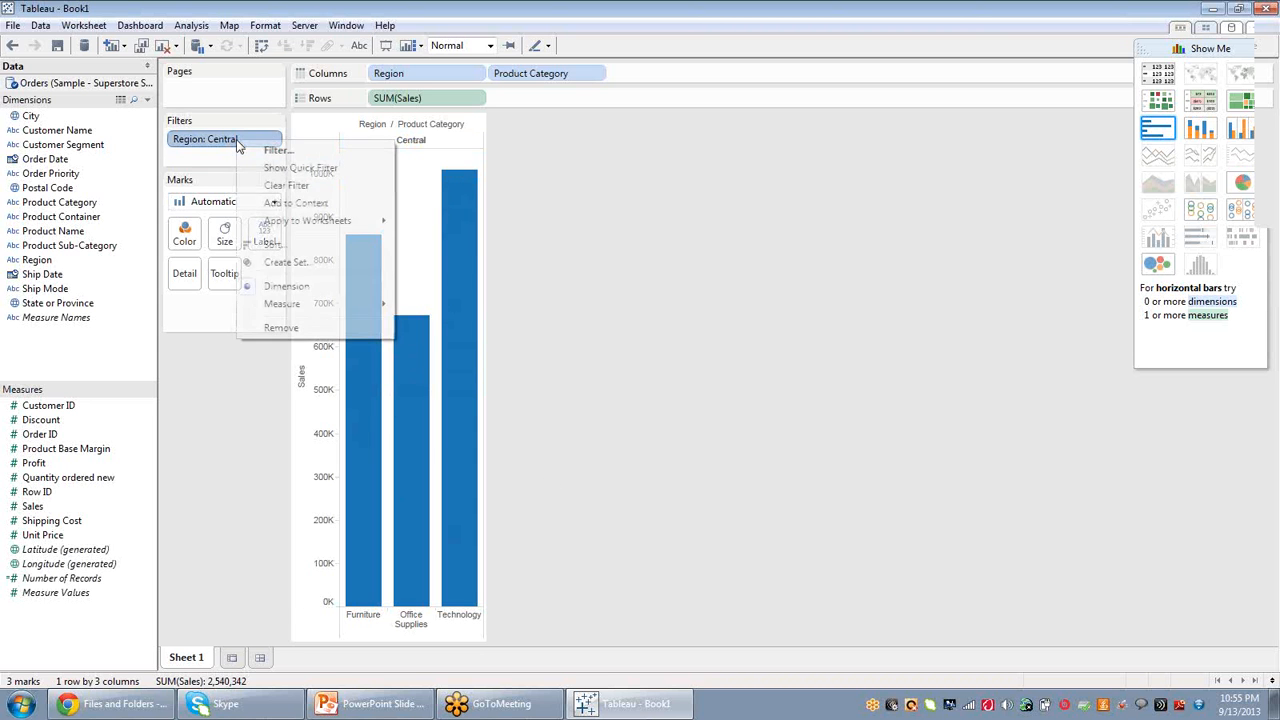
pyautogui.click(282, 328)
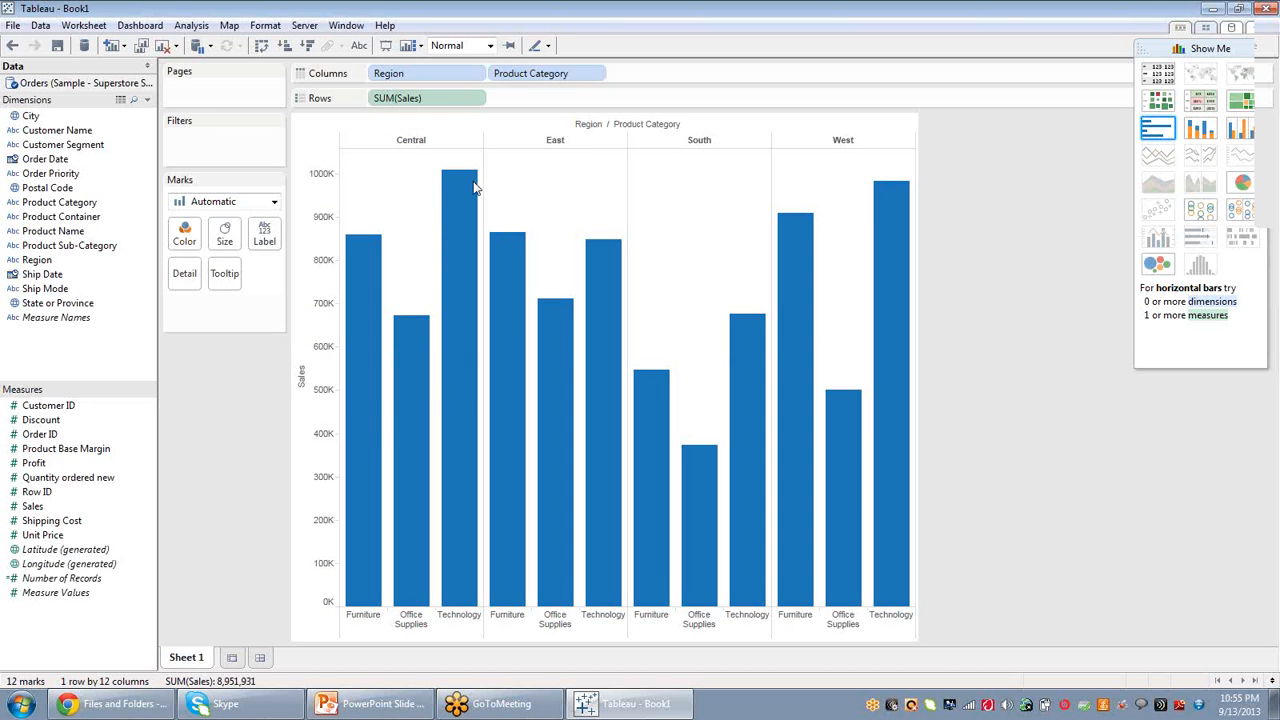
# Keep only the Central region using its column header.
pyautogui.click(420, 145)
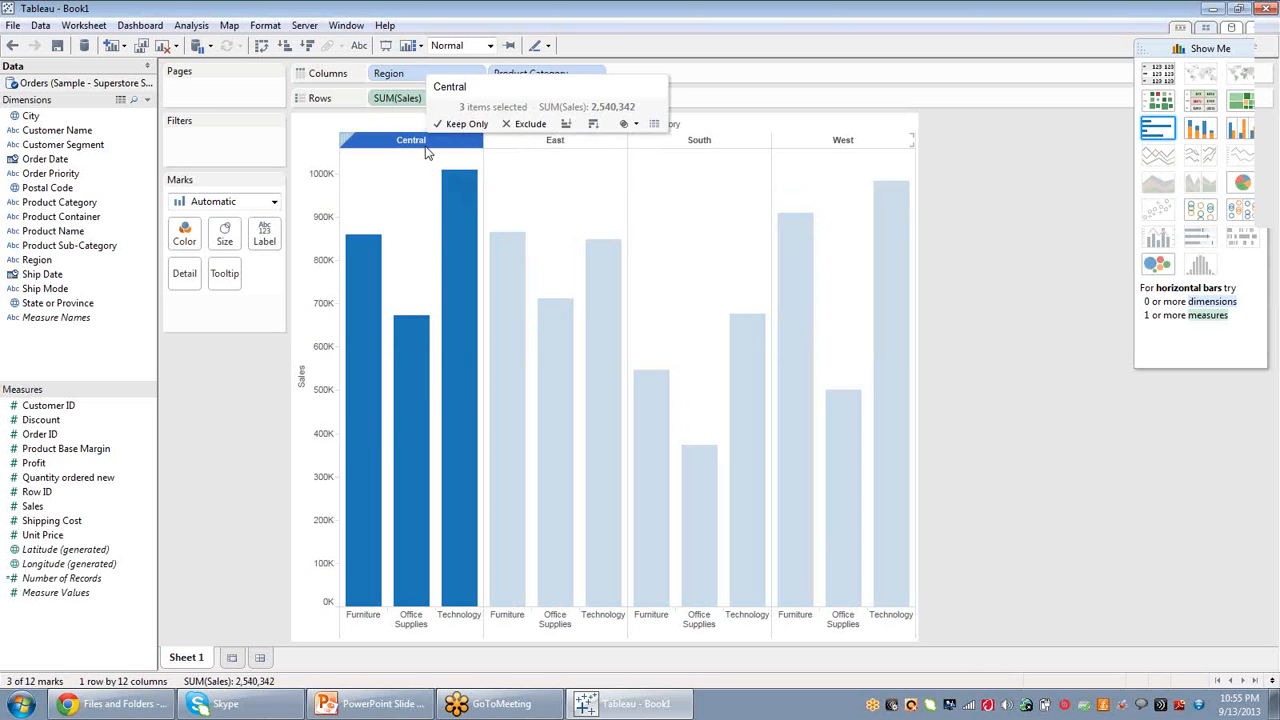
pyautogui.rightClick(420, 148)
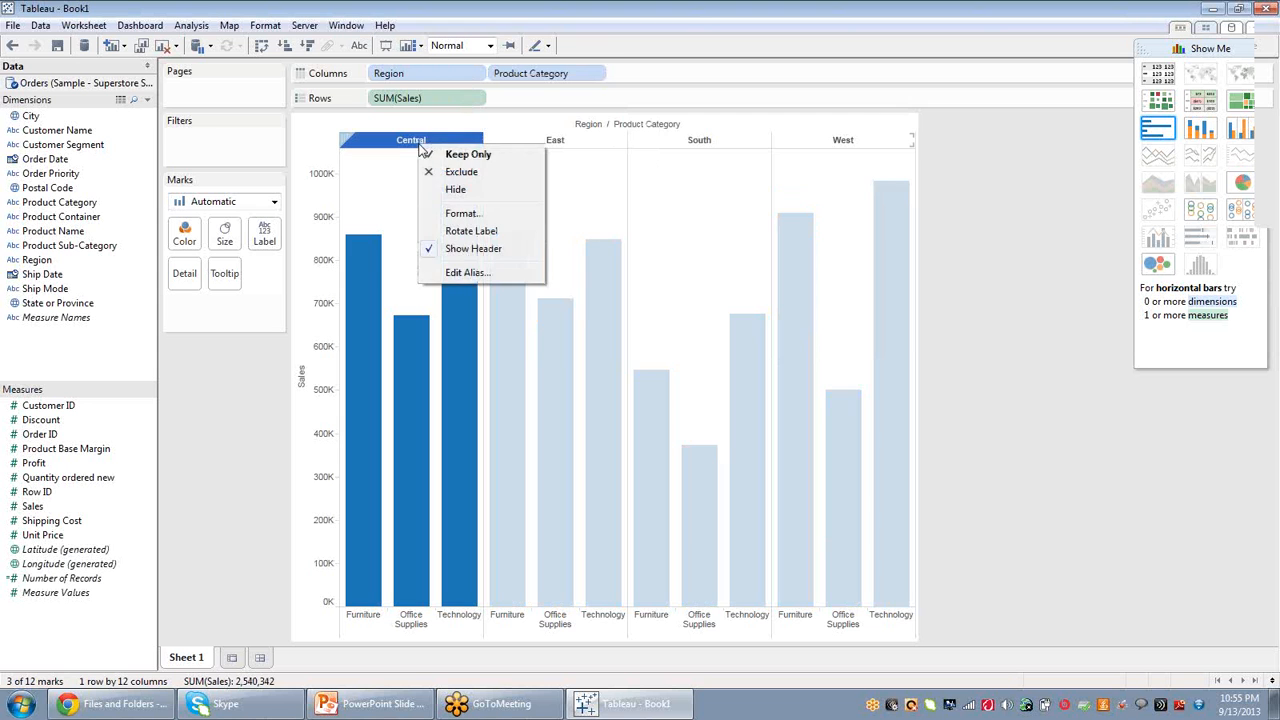
pyautogui.click(468, 156)
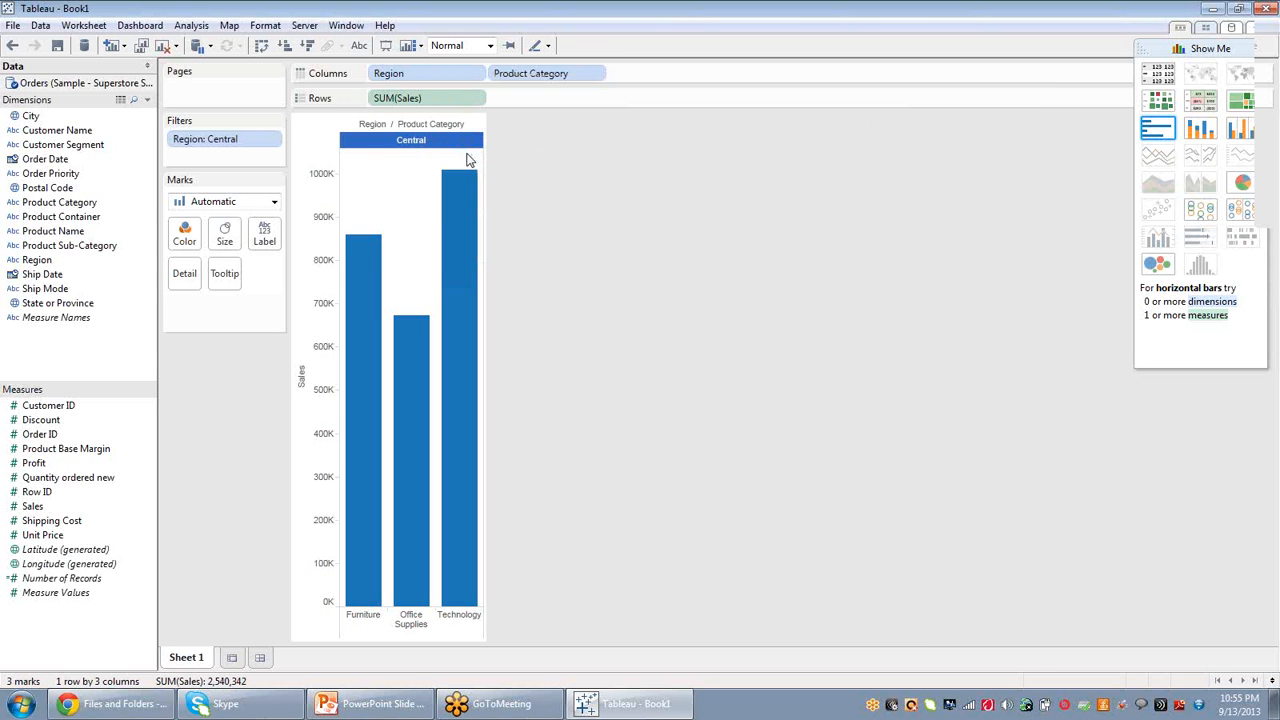
# Undo the Central Keep Only filter, redo it, and undo it again.
pyautogui.moveTo(380, 294)
pyautogui.click(12, 46)
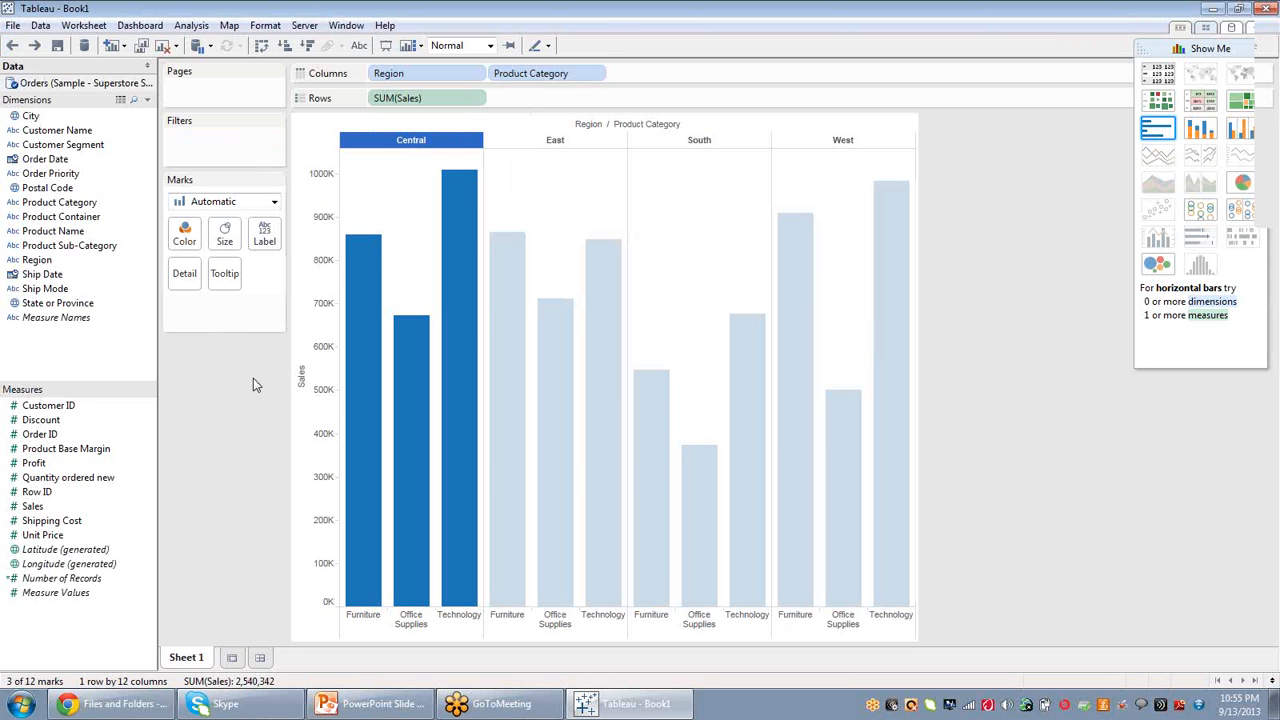
pyautogui.click(320, 137)
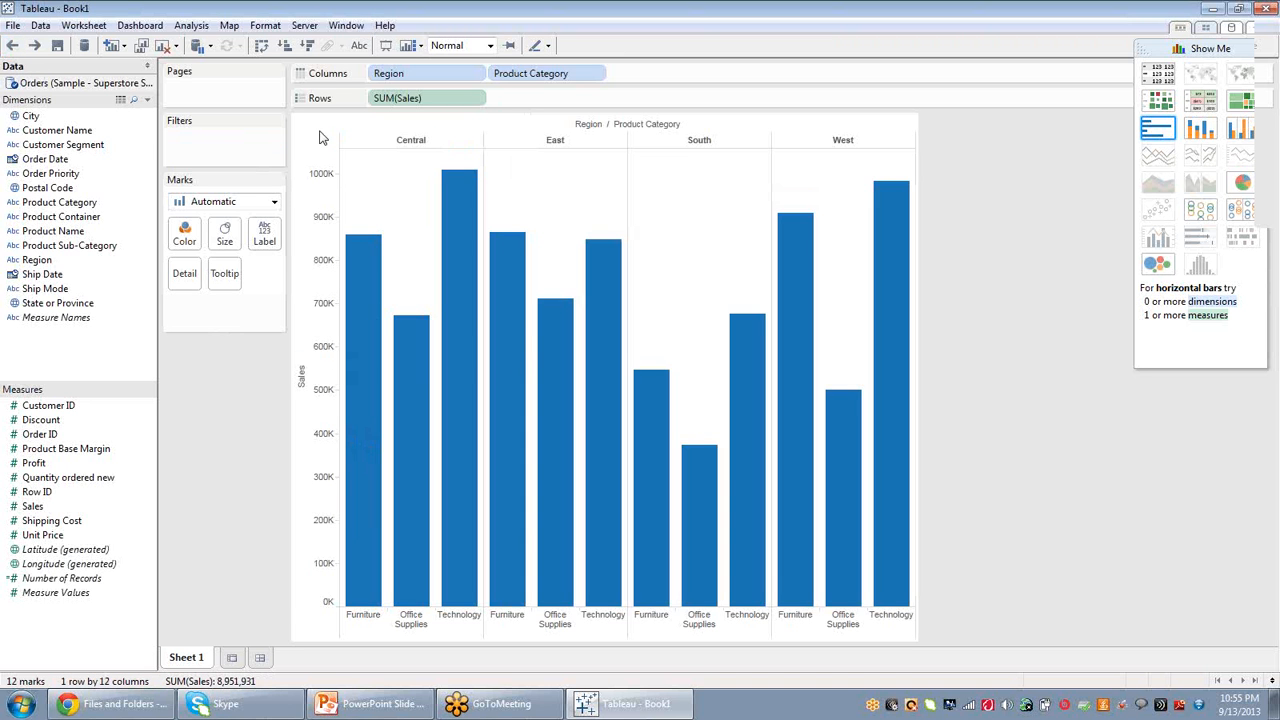
pyautogui.click(33, 47)
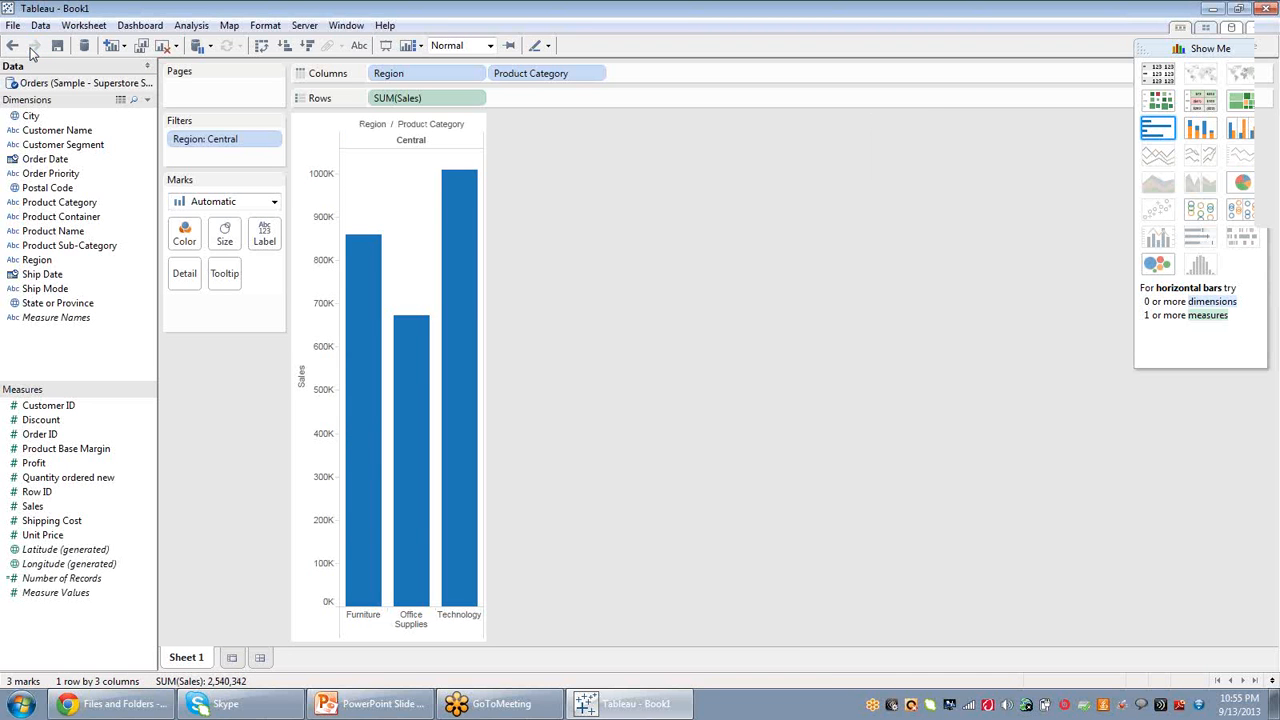
pyautogui.click(12, 45)
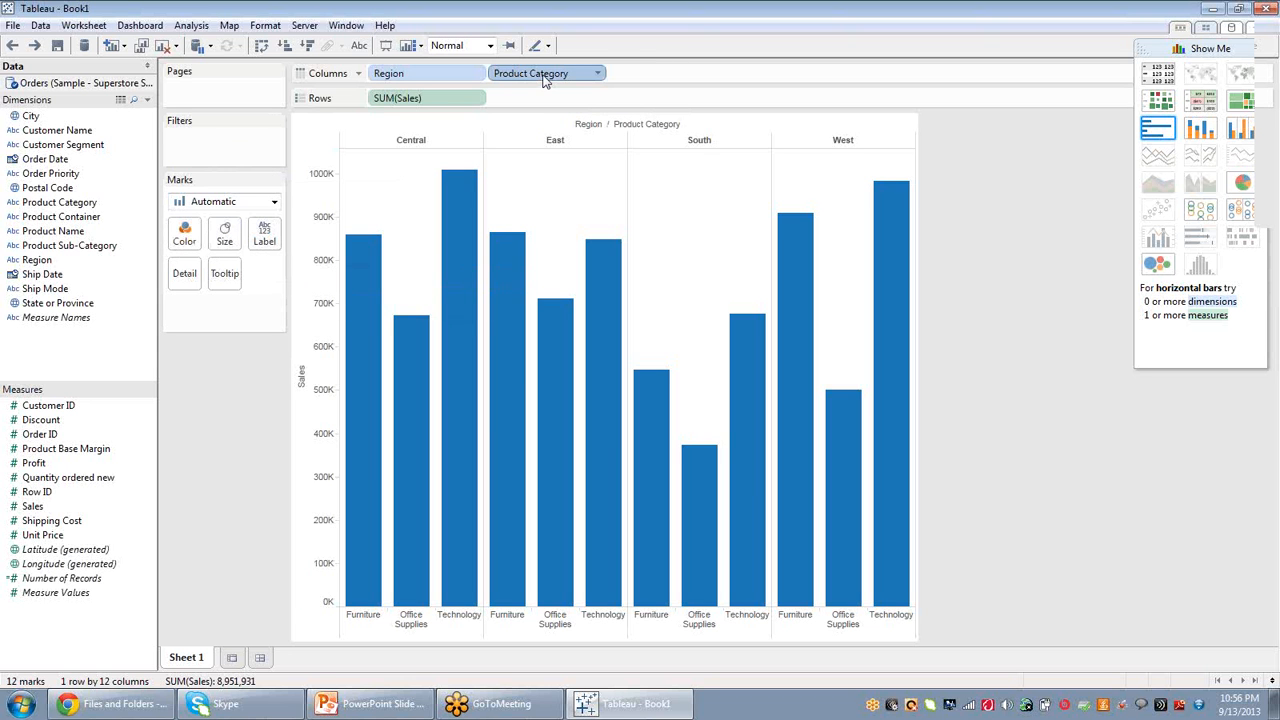
# Move Product Category from Columns onto Color to stack each region's bar by category.
pyautogui.moveTo(545, 80); pyautogui.dragTo(186, 244)
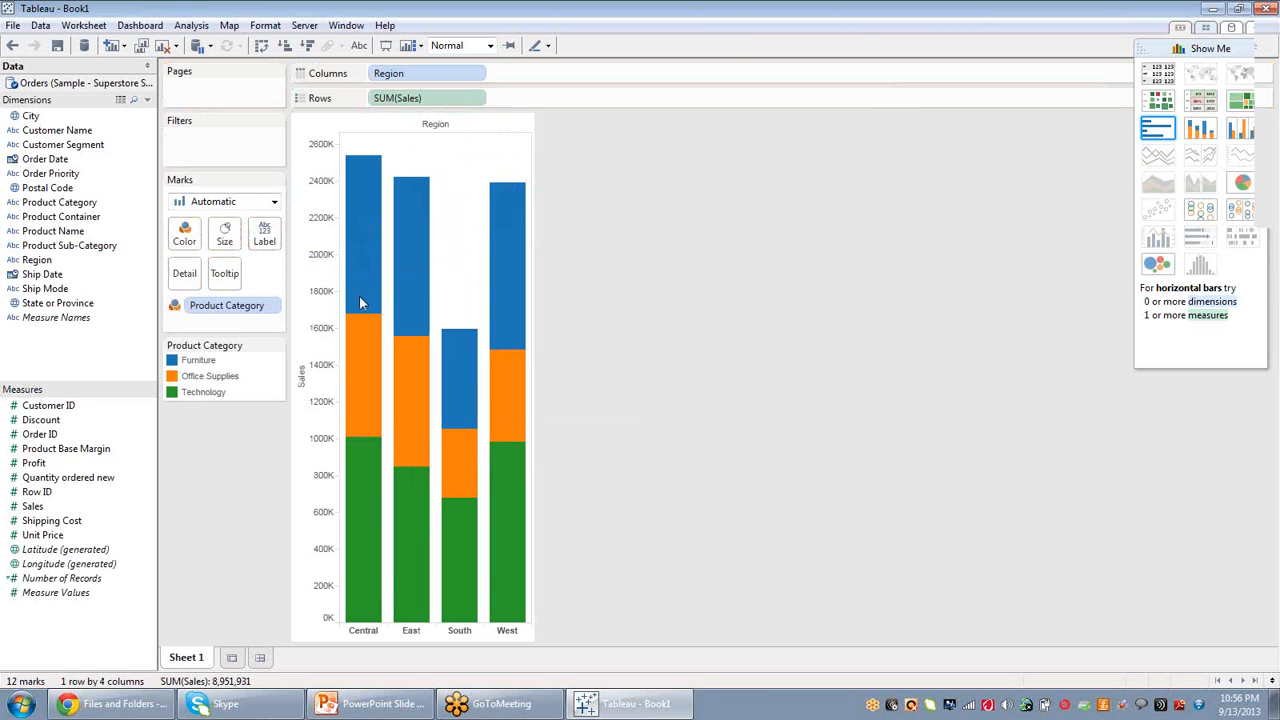
pyautogui.moveTo(367, 304)
pyautogui.moveTo(356, 492)
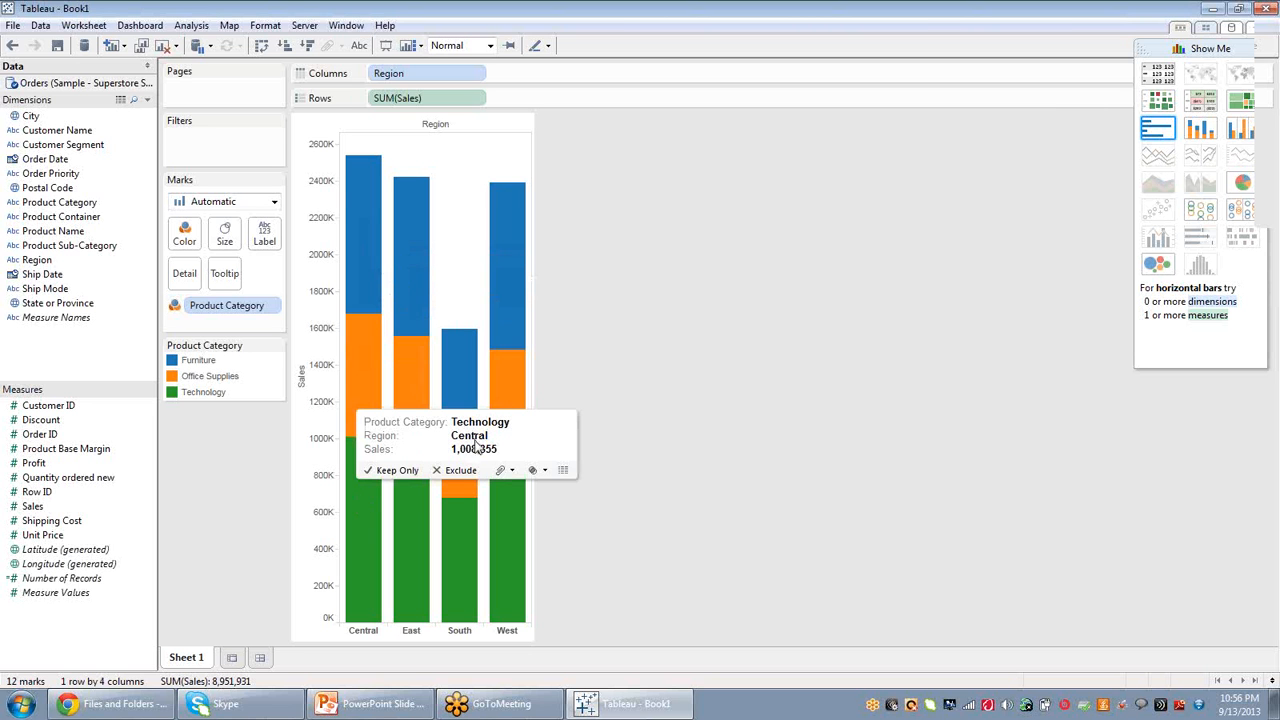
pyautogui.moveTo(366, 364)
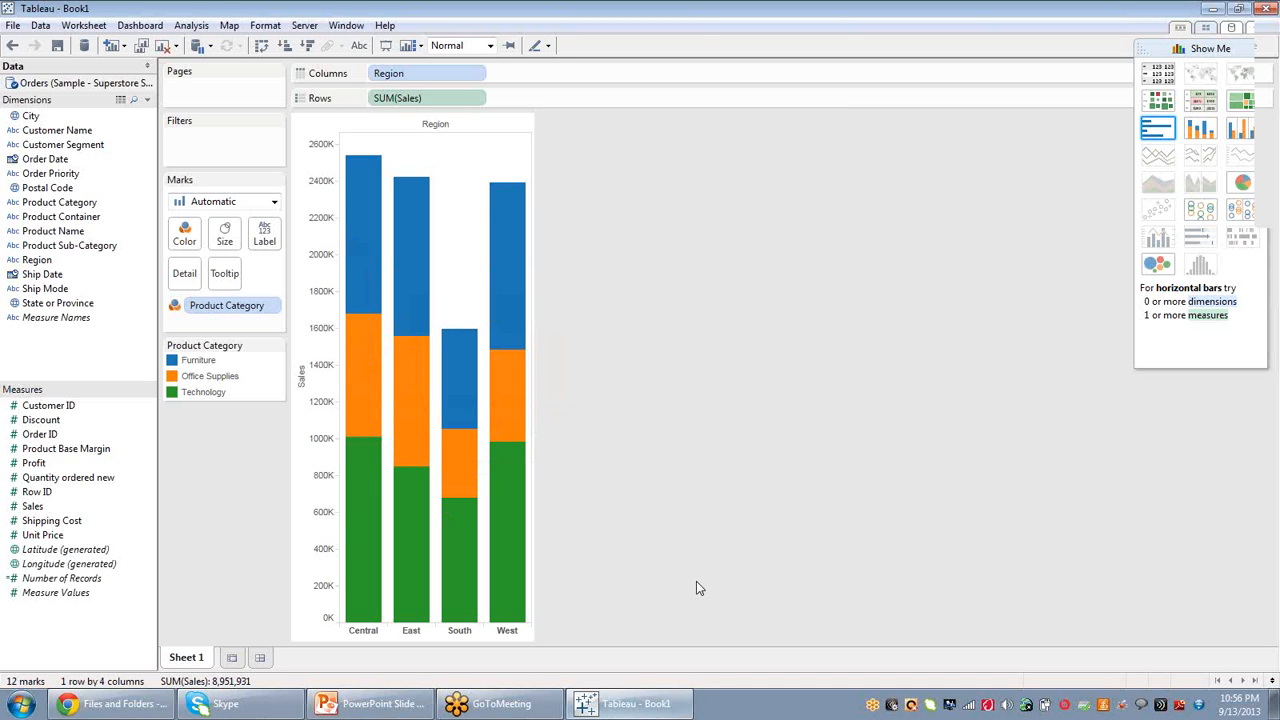
# Open Edit Colors and pick the Tableau 10 Light palette without assigning it.
pyautogui.click(185, 235)
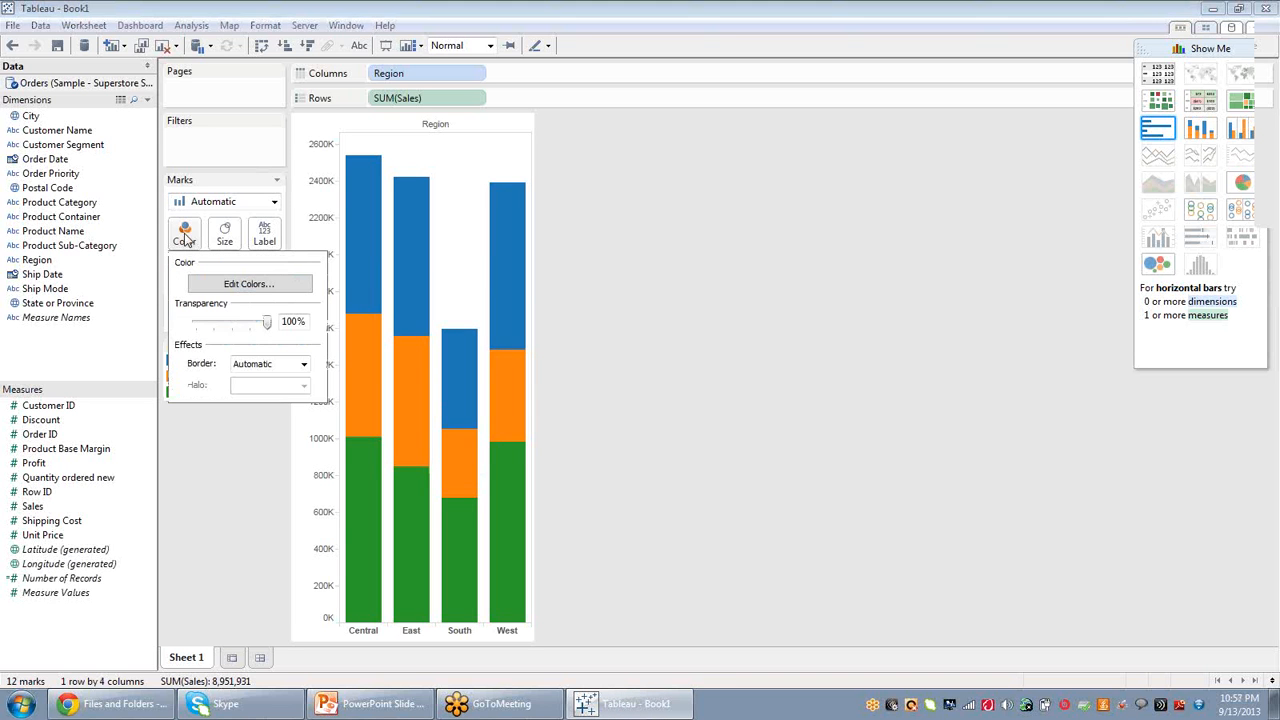
pyautogui.click(268, 292)
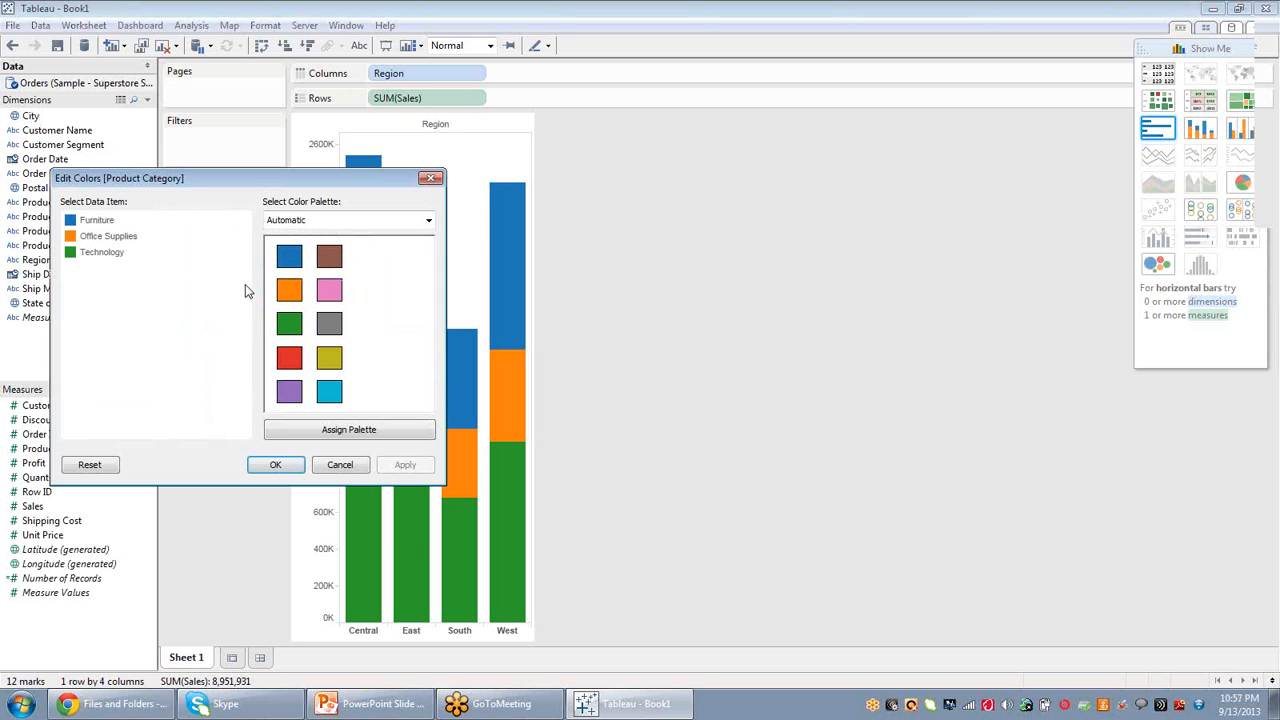
pyautogui.click(428, 220)
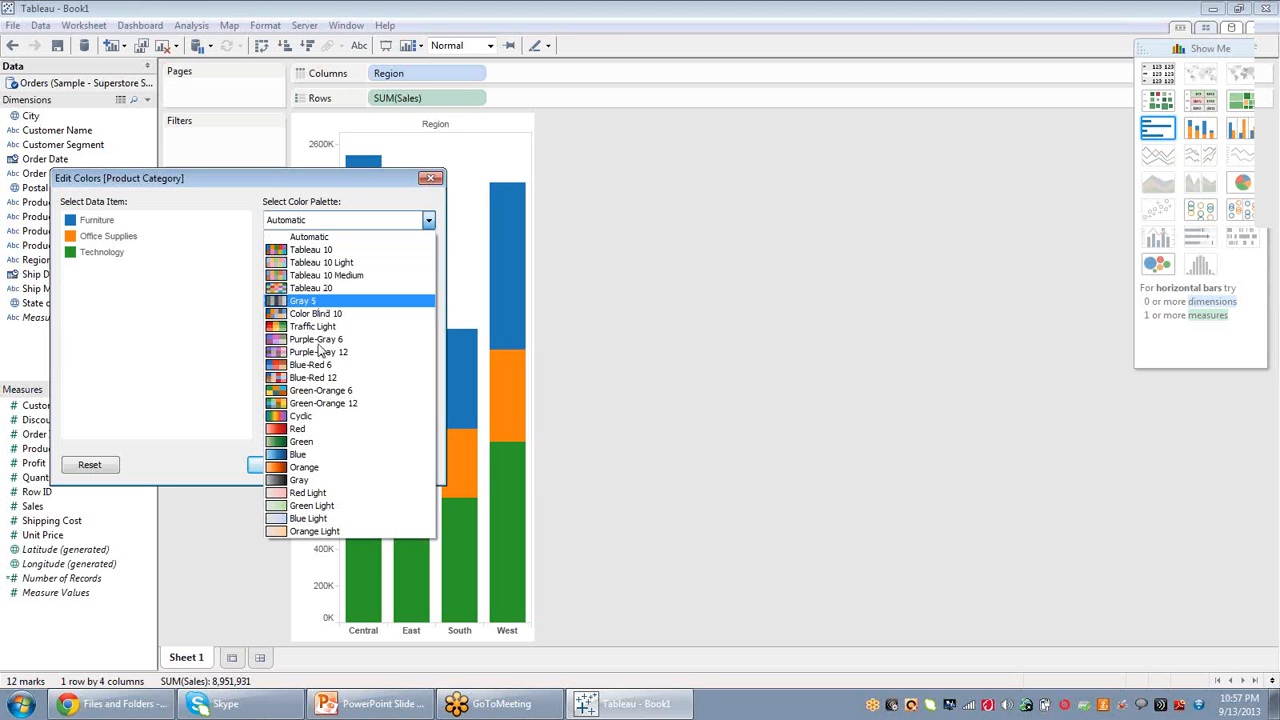
pyautogui.click(343, 263)
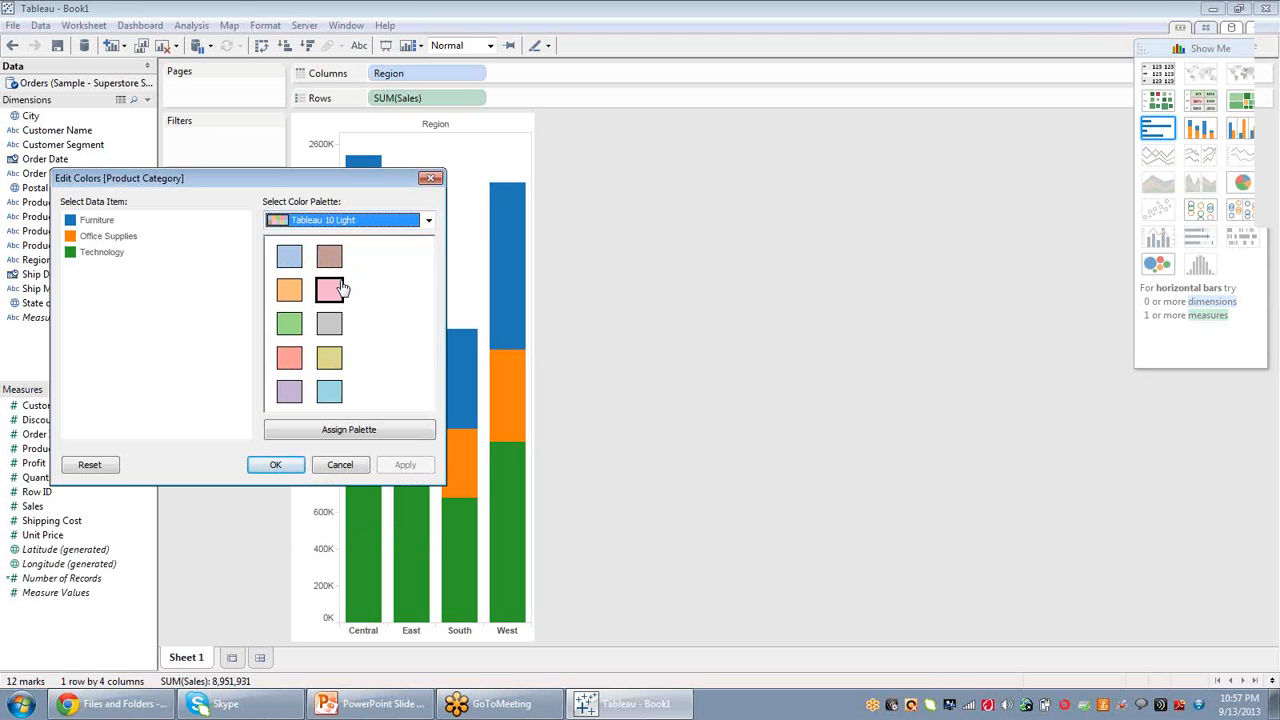
pyautogui.click(286, 463)
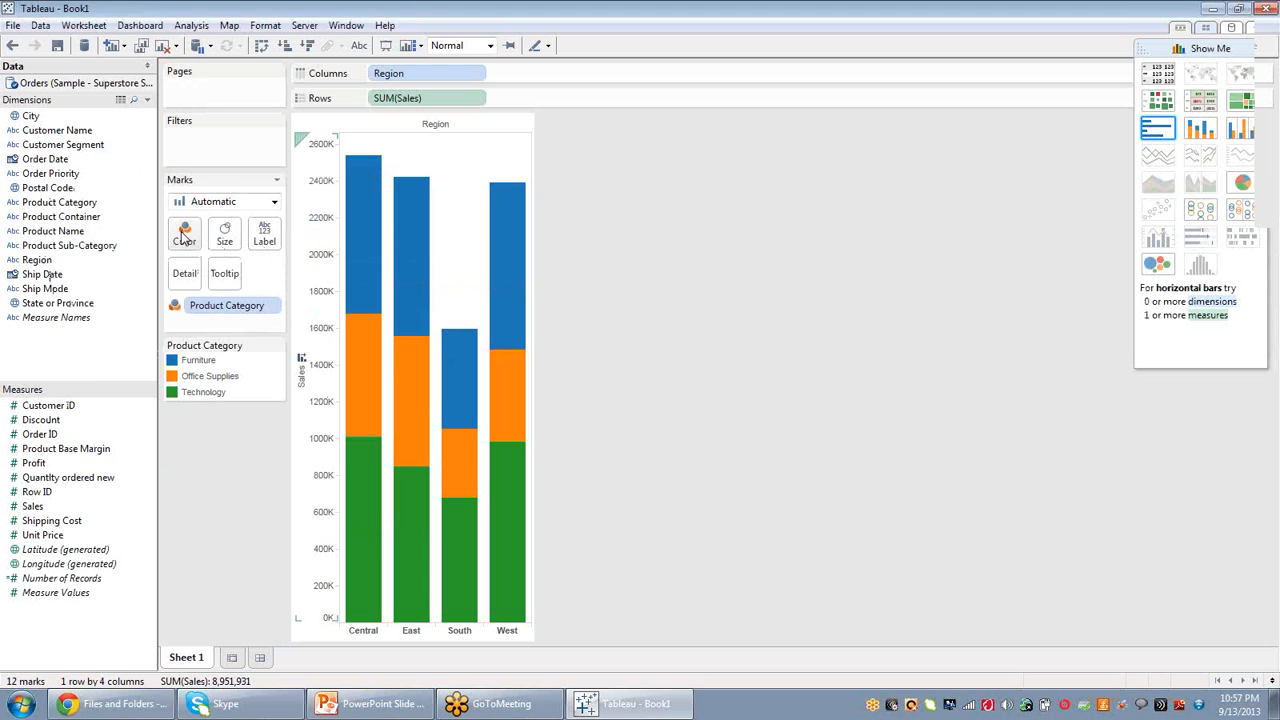
# Assign the Green-Orange 12 palette to the product categories in Edit Colors.
pyautogui.click(185, 240)
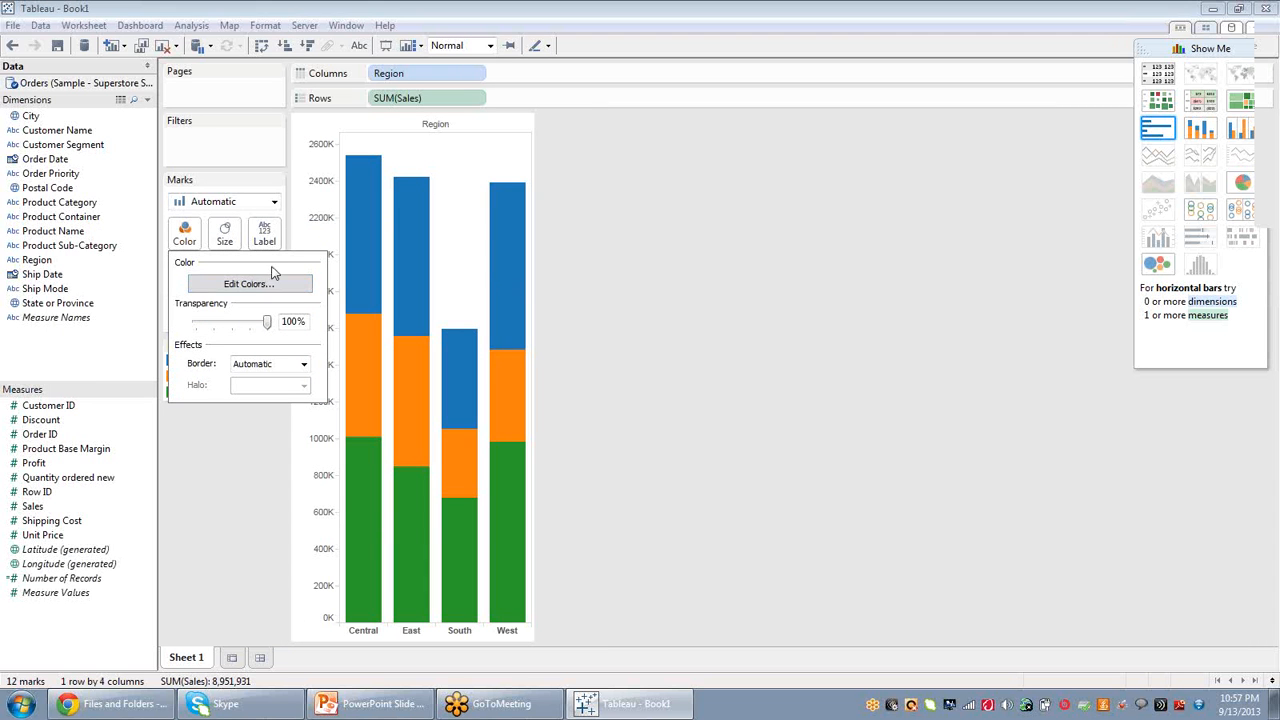
pyautogui.click(255, 286)
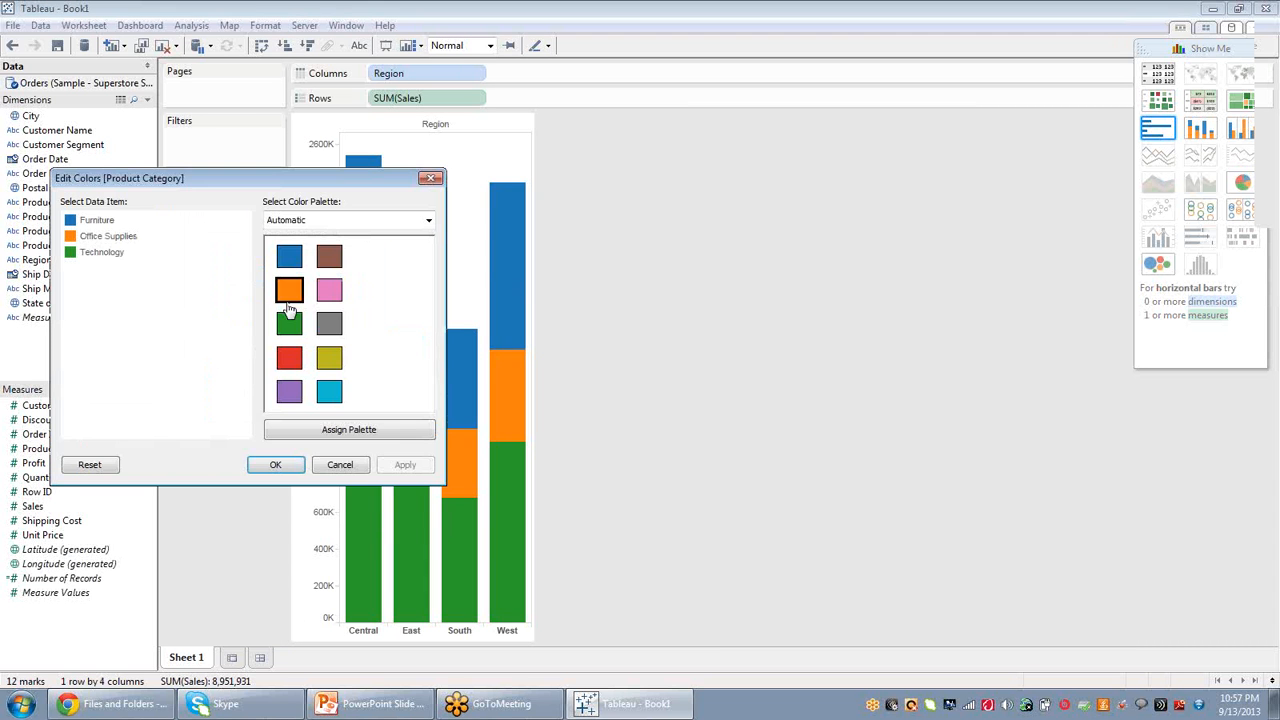
pyautogui.click(340, 228)
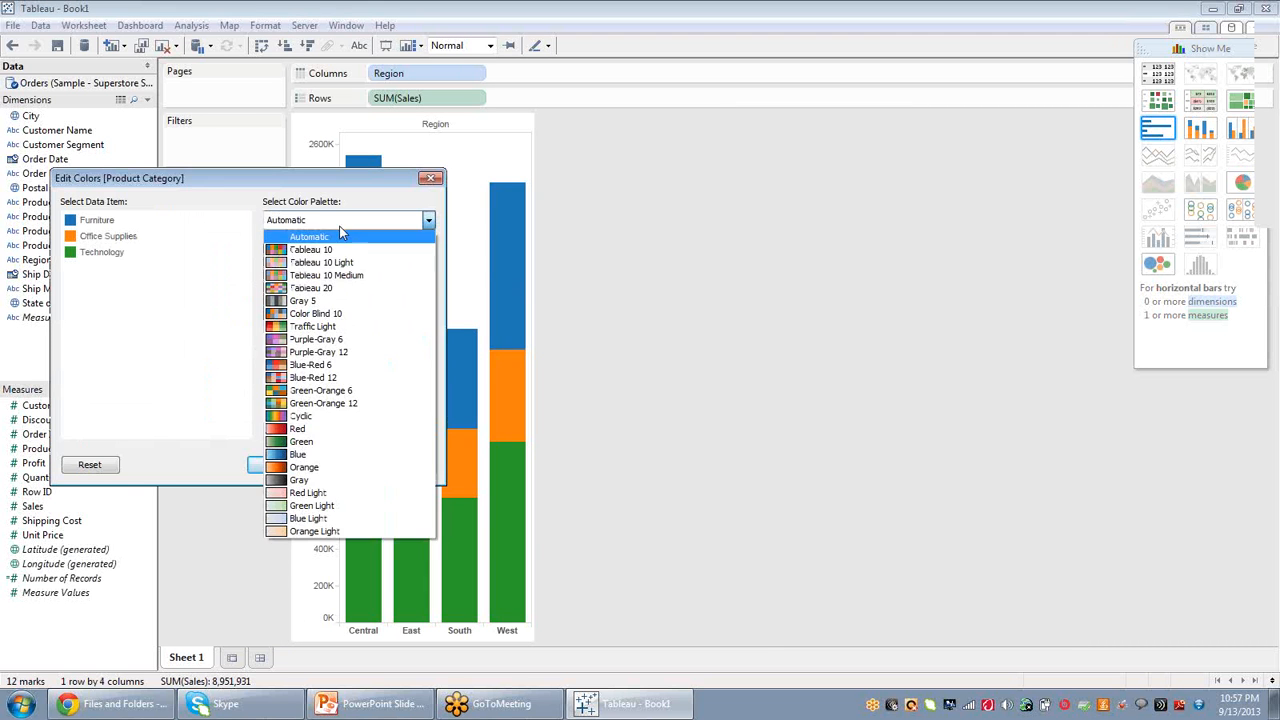
pyautogui.click(313, 404)
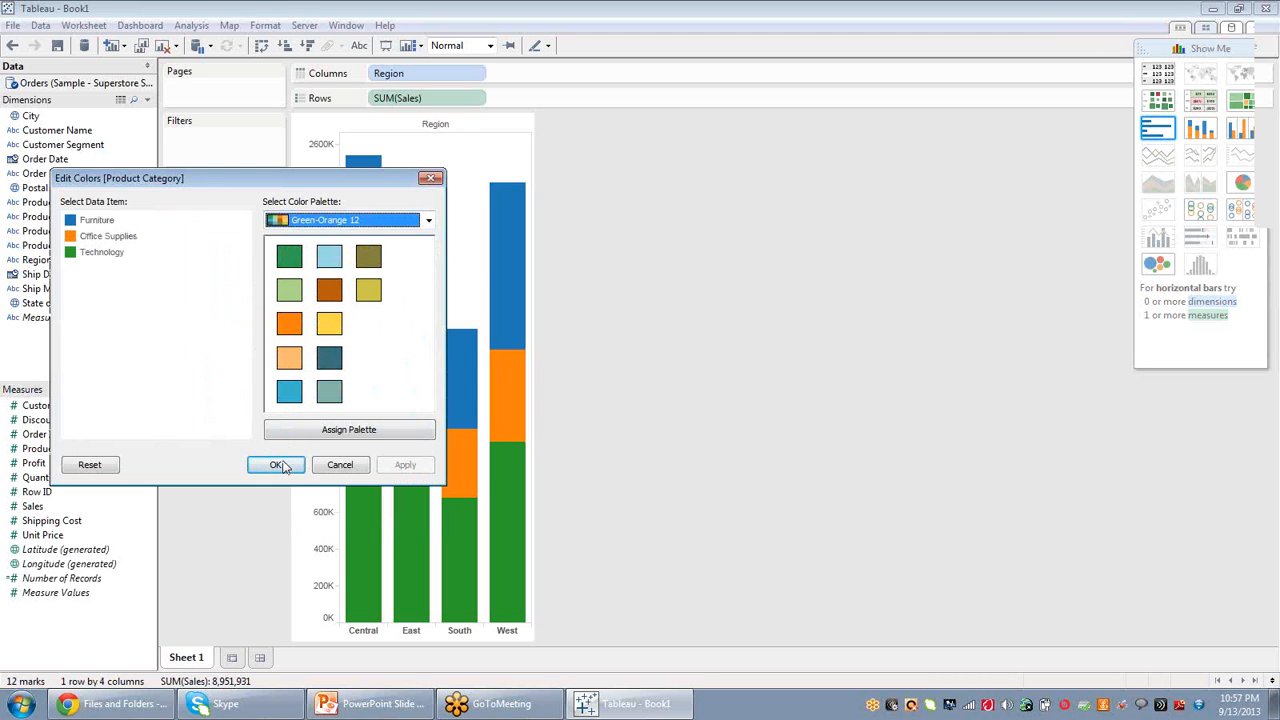
pyautogui.click(345, 430)
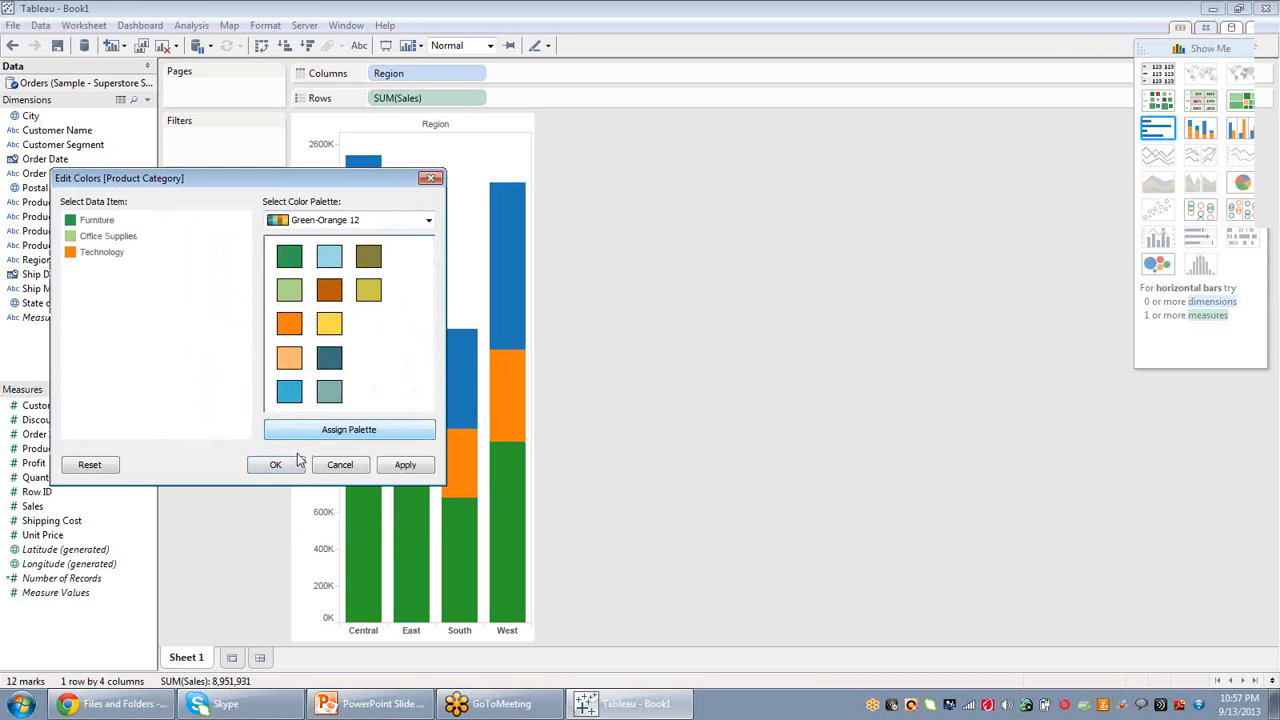
pyautogui.click(293, 464)
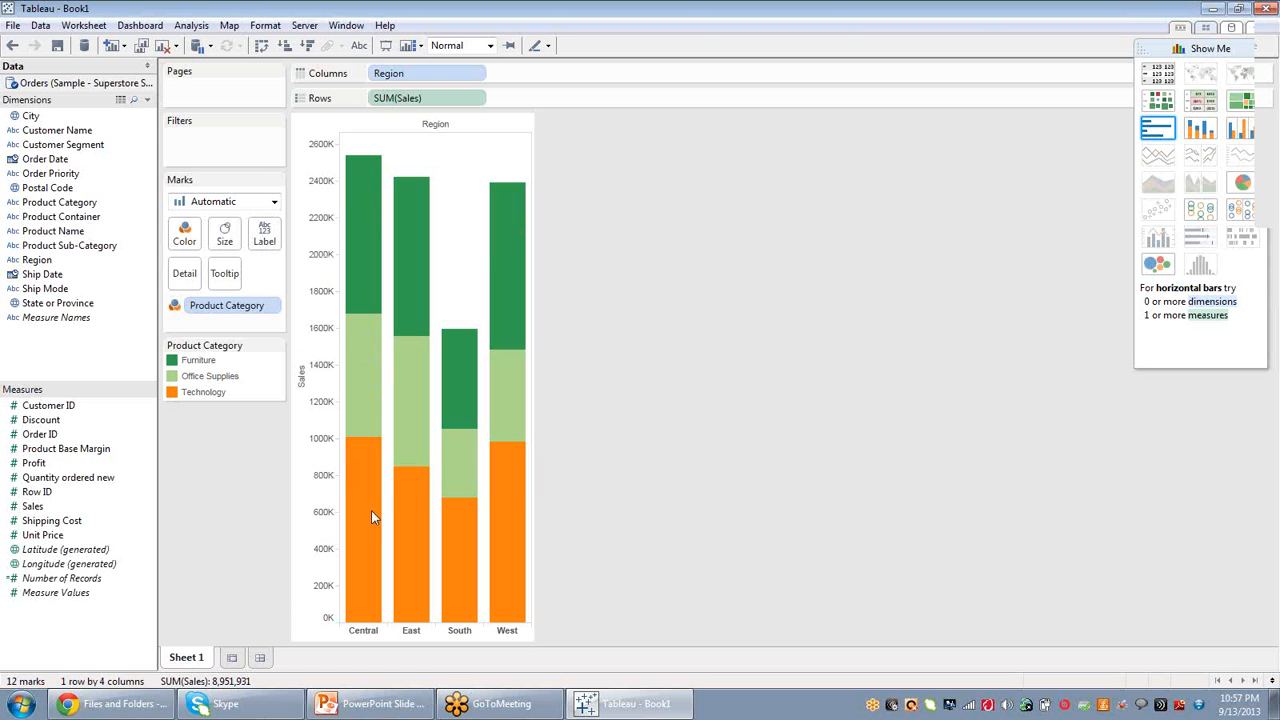
# Add Product Category to Label to show category names on the bar segments.
pyautogui.moveTo(371, 516)
pyautogui.moveTo(503, 228)
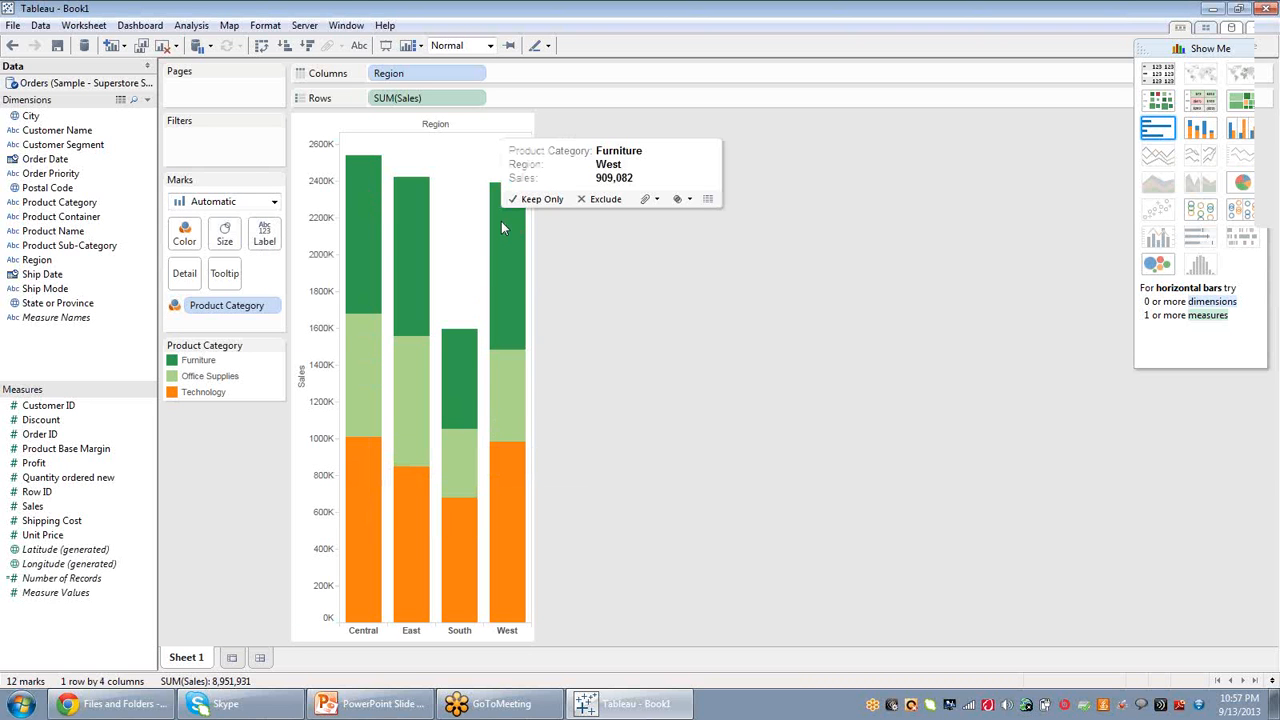
pyautogui.moveTo(359, 207)
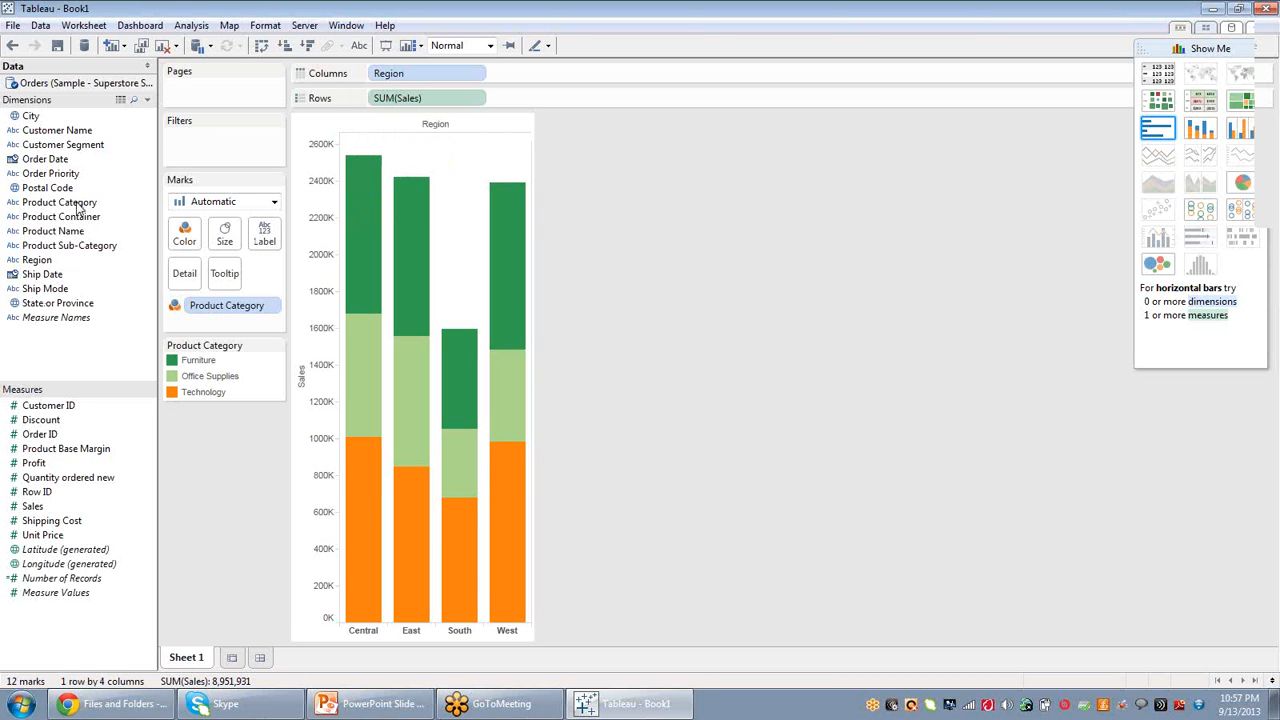
pyautogui.moveTo(77, 205); pyautogui.dragTo(268, 240)
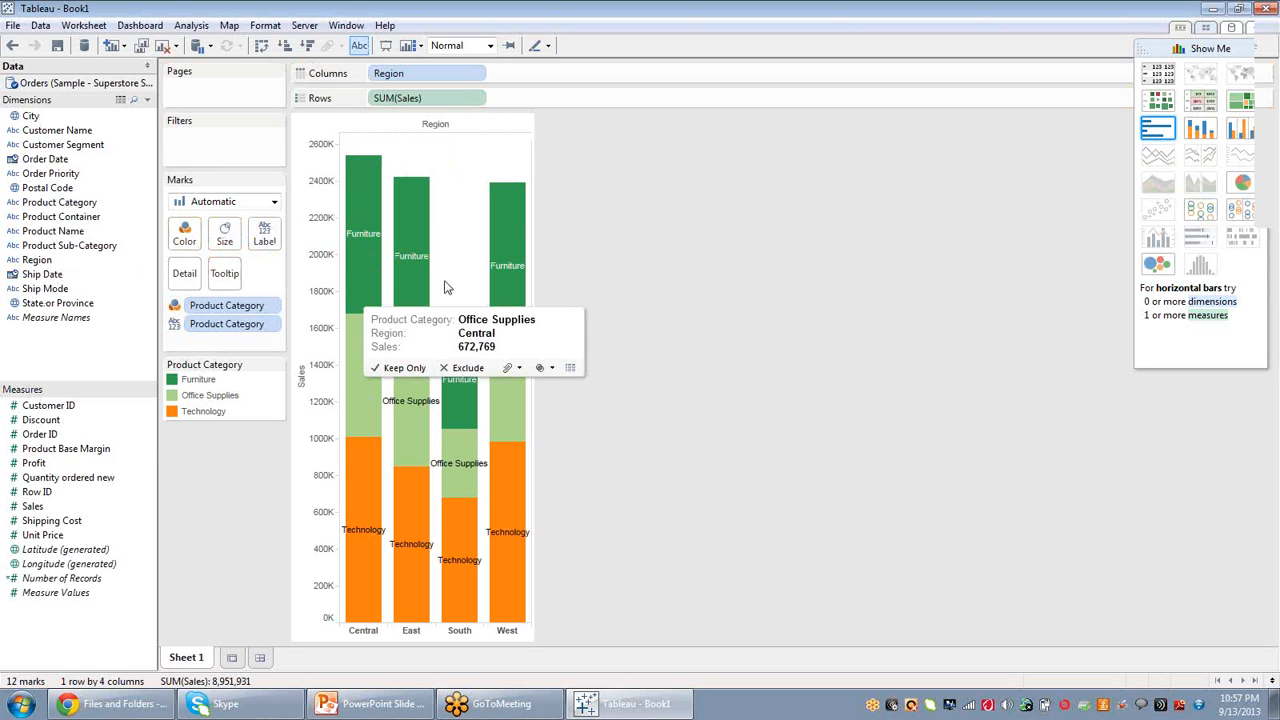
# Hover over the stacked bar segments to examine their tooltips.
pyautogui.moveTo(522, 425)
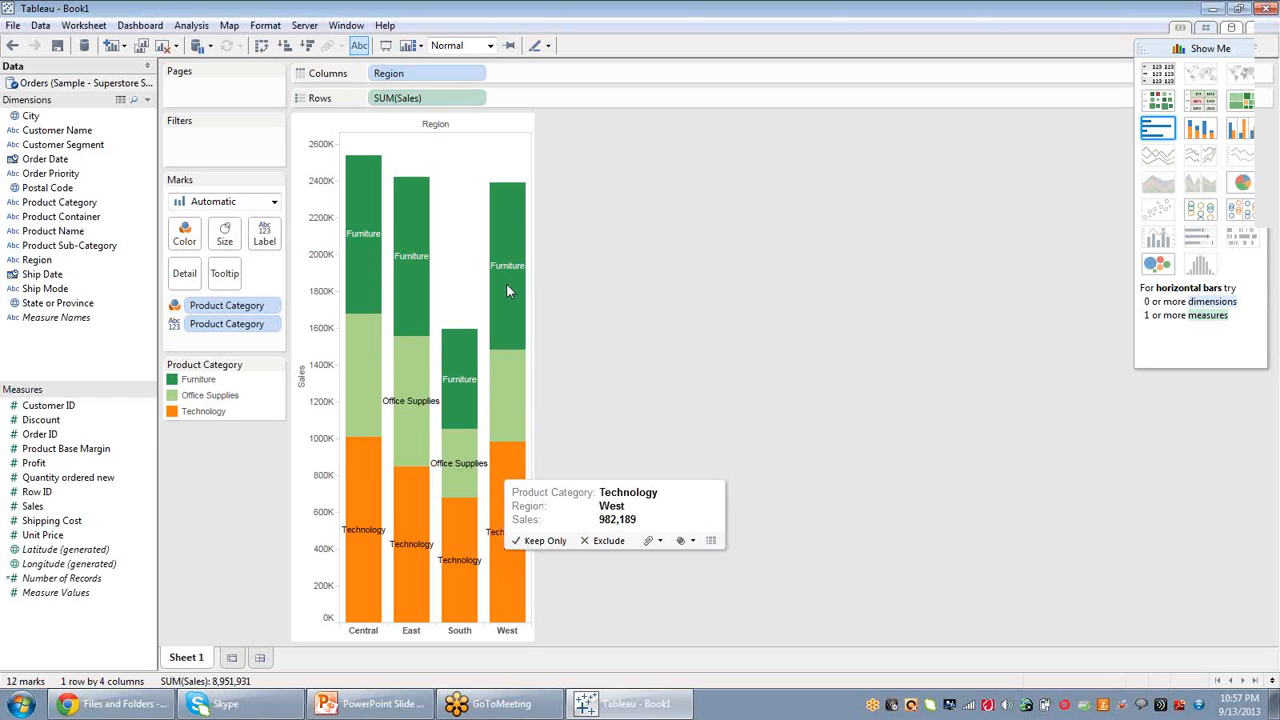
pyautogui.moveTo(506, 281)
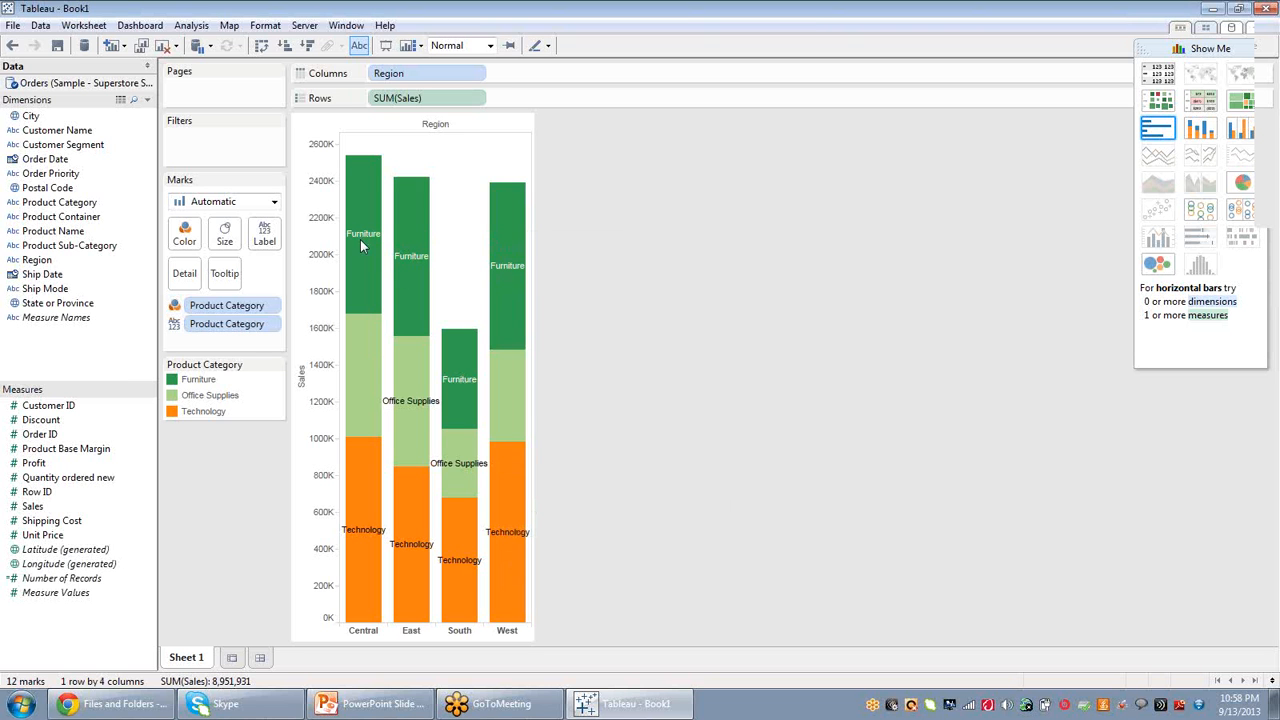
pyautogui.moveTo(361, 173)
pyautogui.moveTo(366, 408)
pyautogui.moveTo(409, 555)
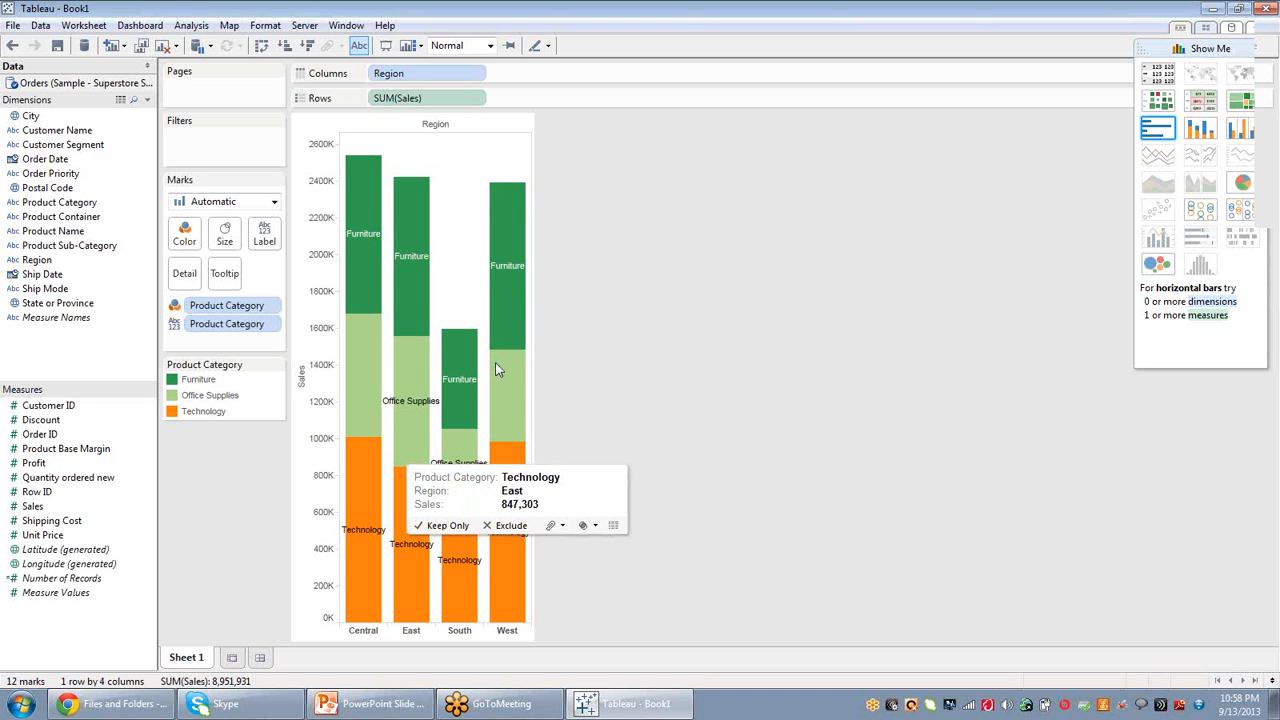
pyautogui.moveTo(497, 369)
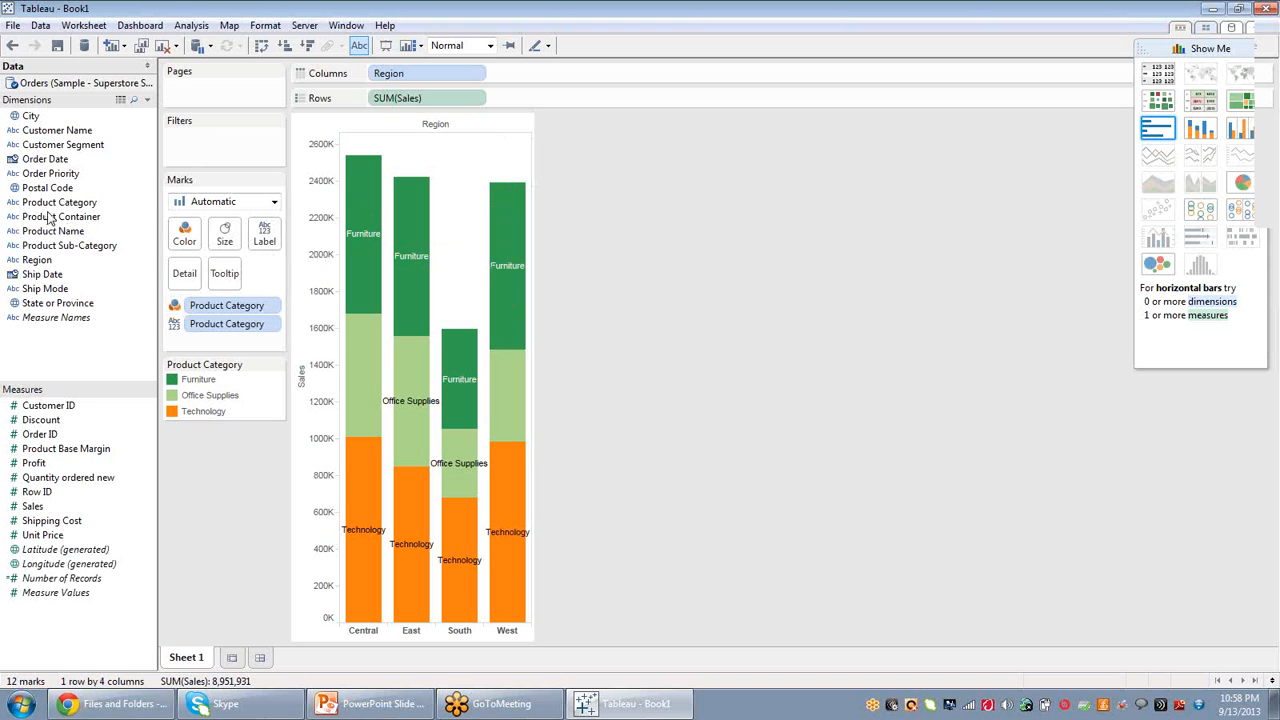
# Add Product Category to Detail and remove it from Color.
pyautogui.moveTo(75, 208); pyautogui.dragTo(190, 287)
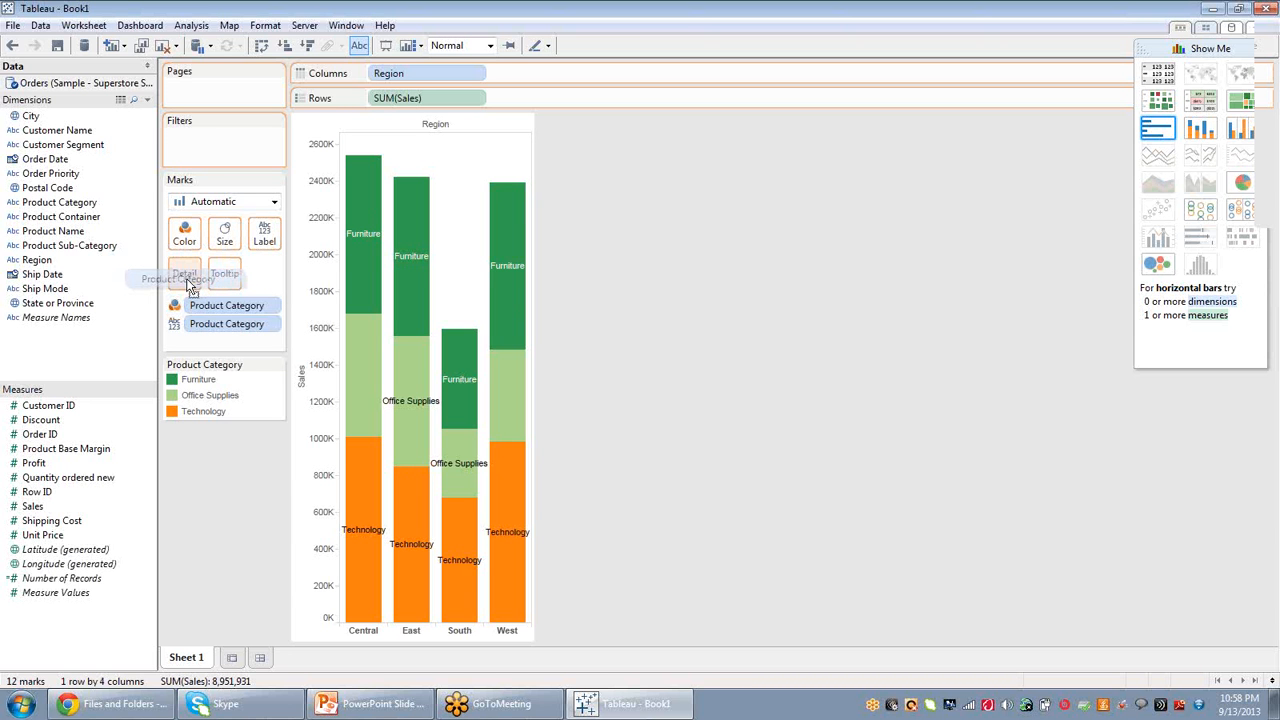
pyautogui.moveTo(190, 287); pyautogui.dragTo(189, 282)
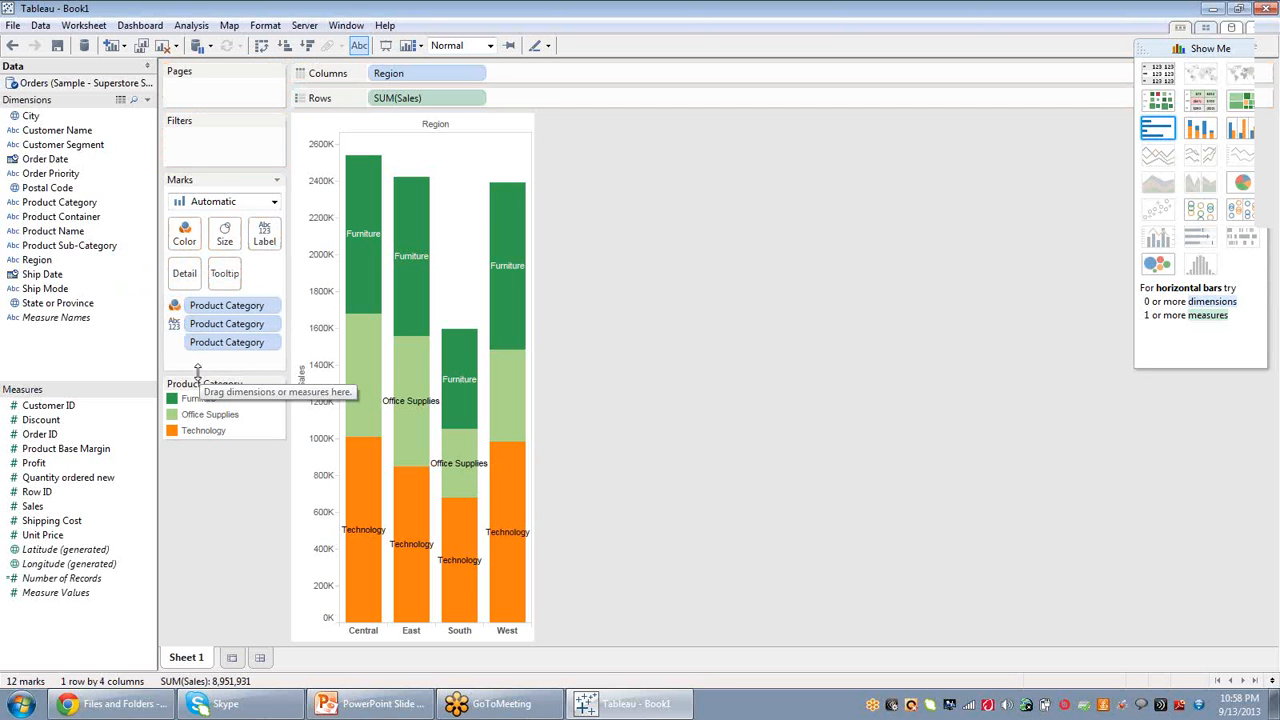
pyautogui.rightClick(213, 311)
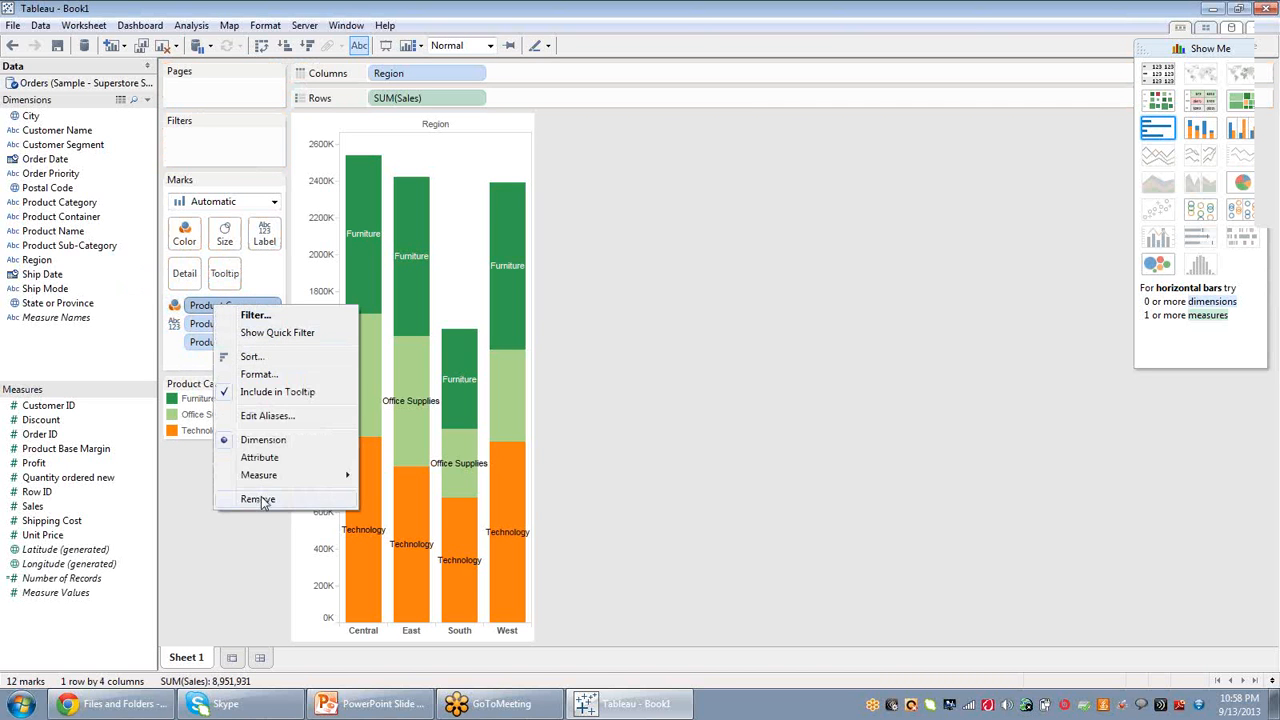
pyautogui.click(259, 499)
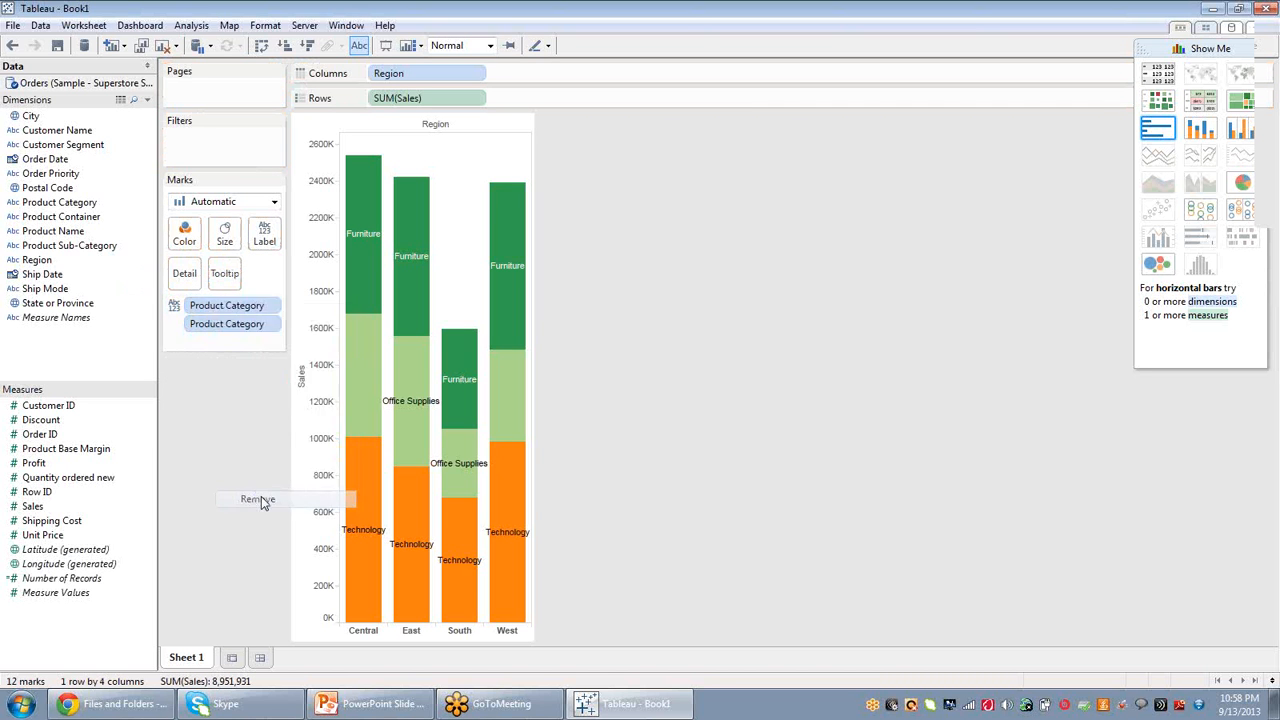
# Remove both Product Category fields from the Marks card, clearing its label and detail.
pyautogui.click(263, 238)
pyautogui.click(224, 303)
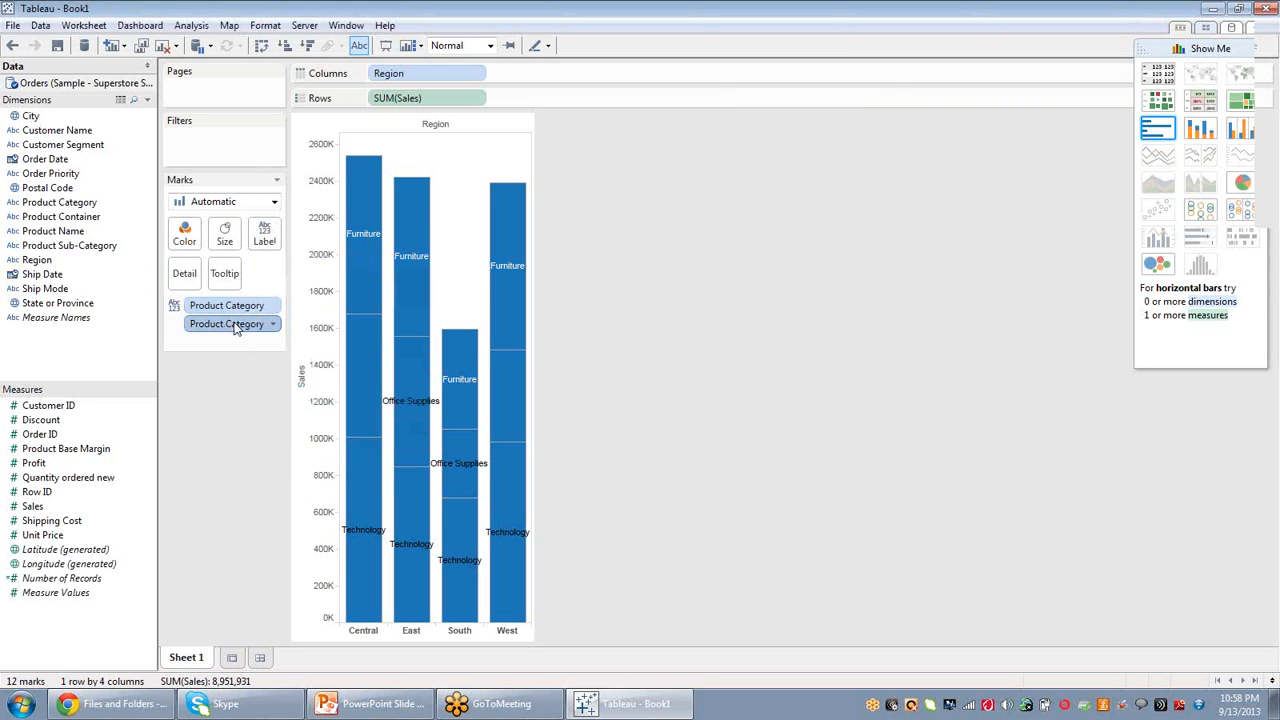
pyautogui.rightClick(235, 328)
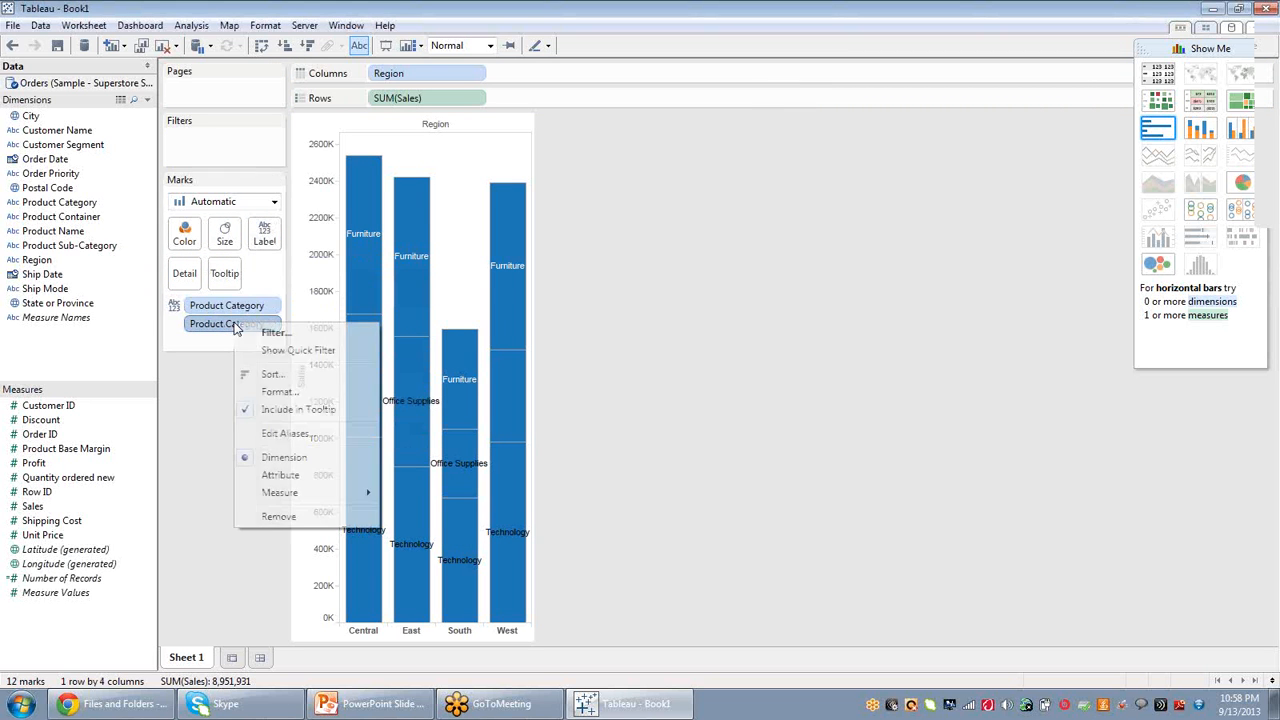
pyautogui.click(278, 517)
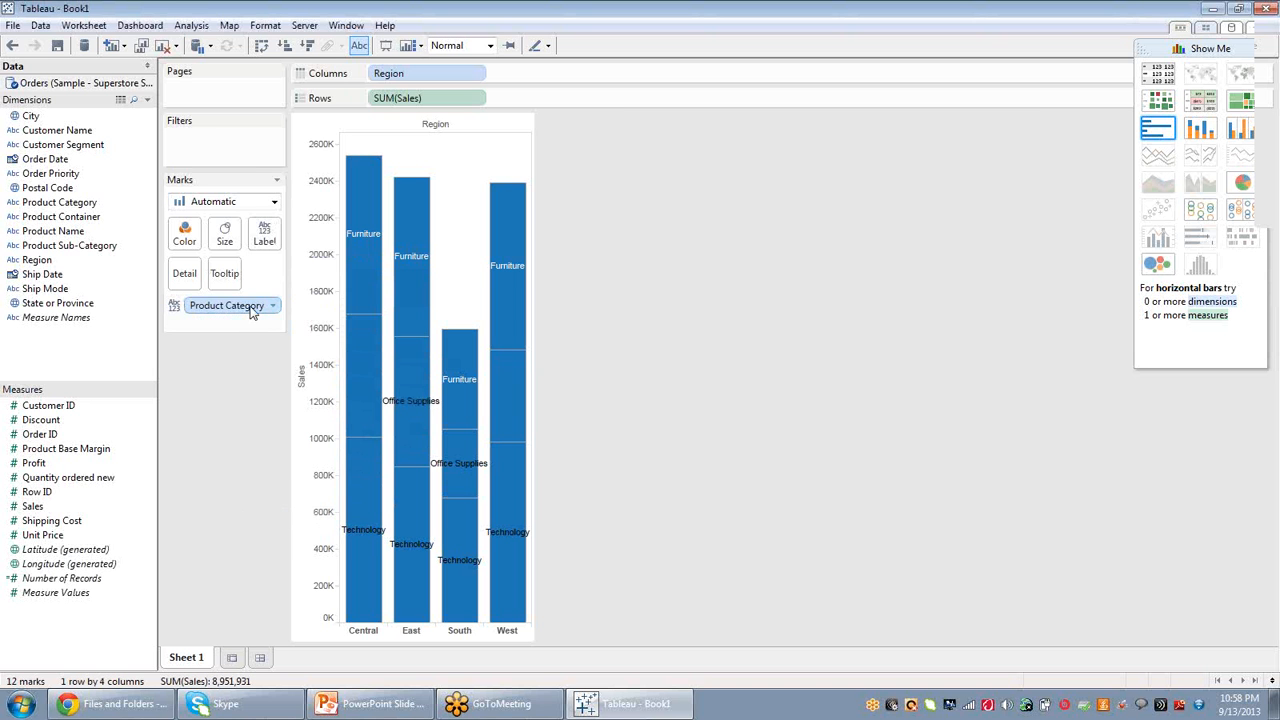
pyautogui.rightClick(252, 312)
pyautogui.click(286, 500)
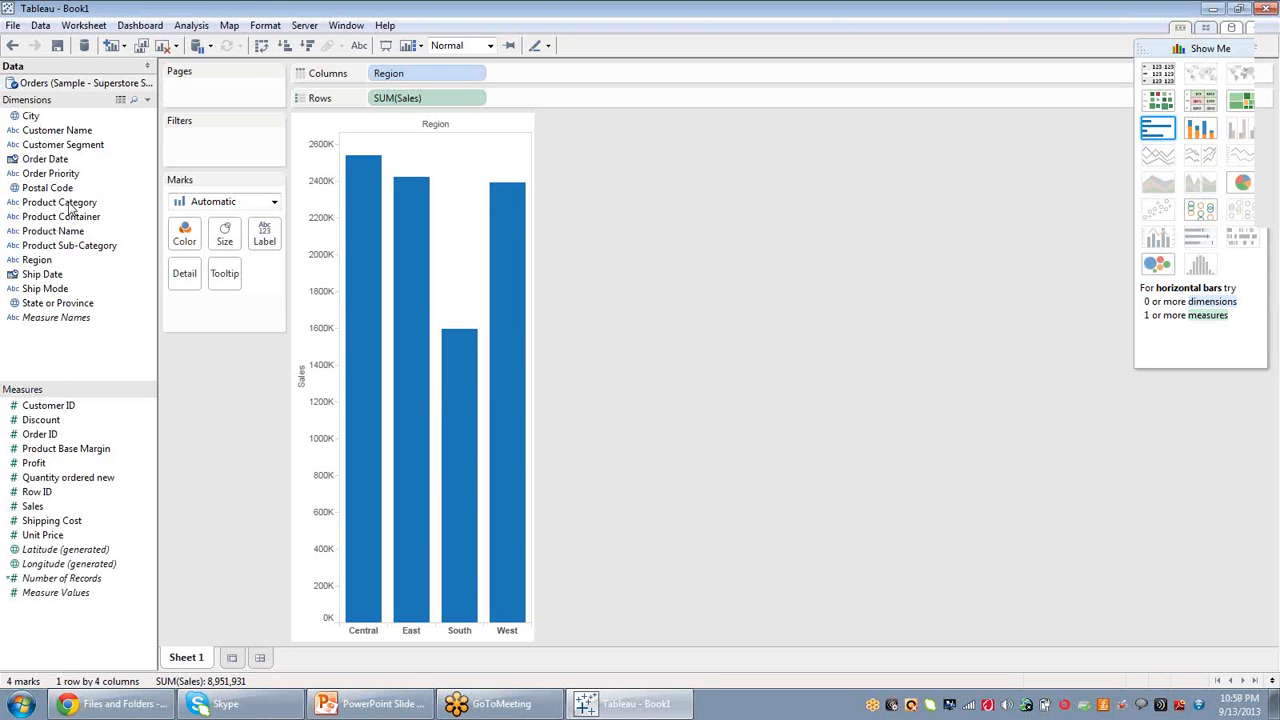
# Place Product Category on Rows ahead of SUM(Sales) to split the region bars into one row per category.
pyautogui.moveTo(72, 207); pyautogui.dragTo(548, 79)
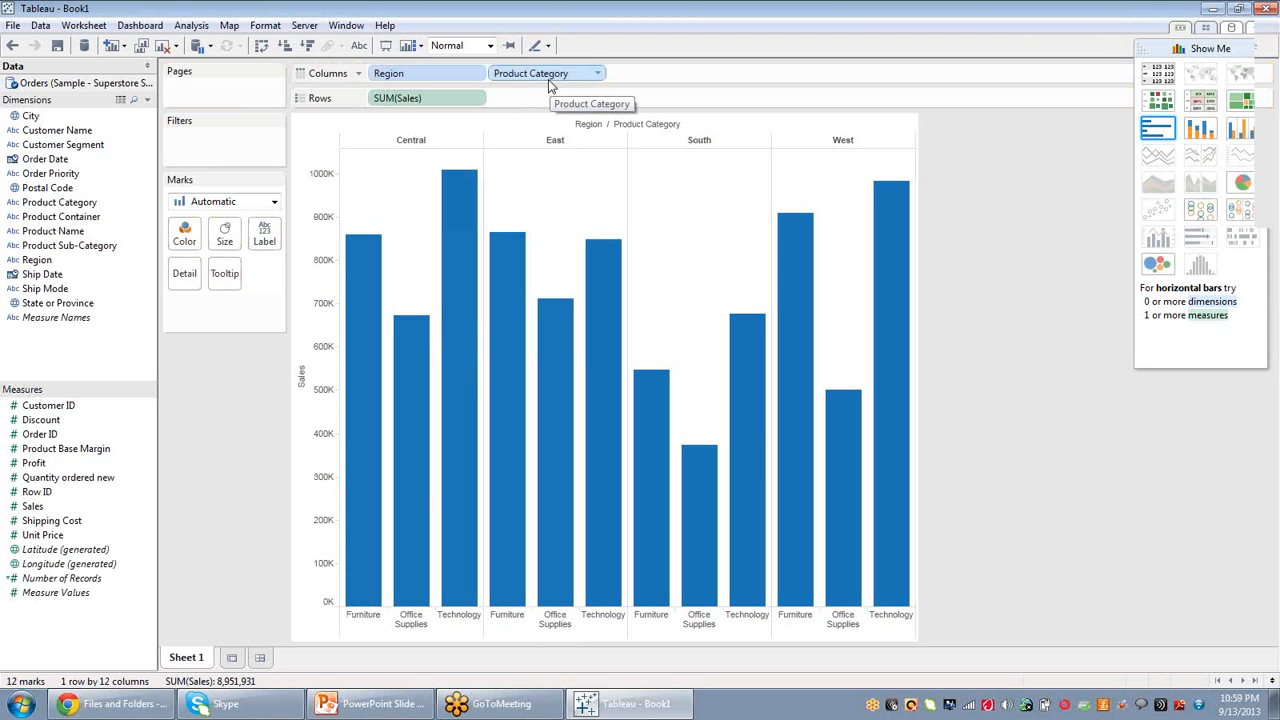
pyautogui.click(557, 78)
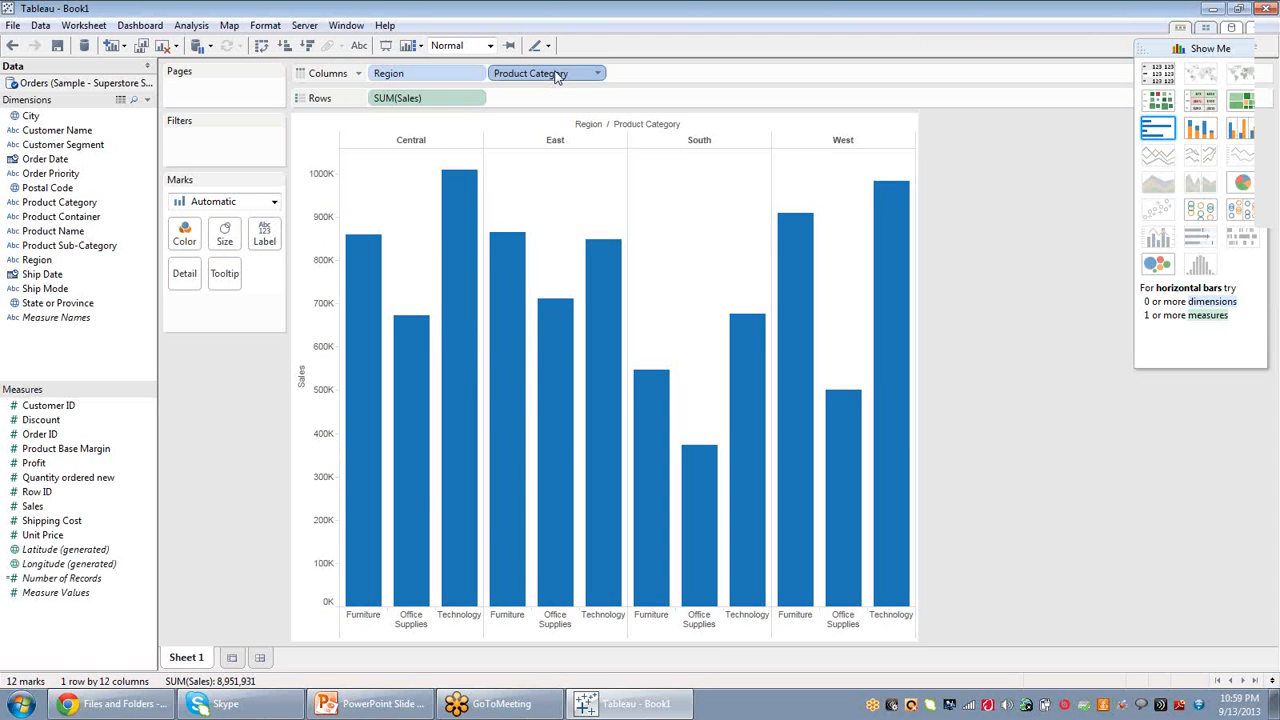
pyautogui.moveTo(552, 78); pyautogui.dragTo(400, 99)
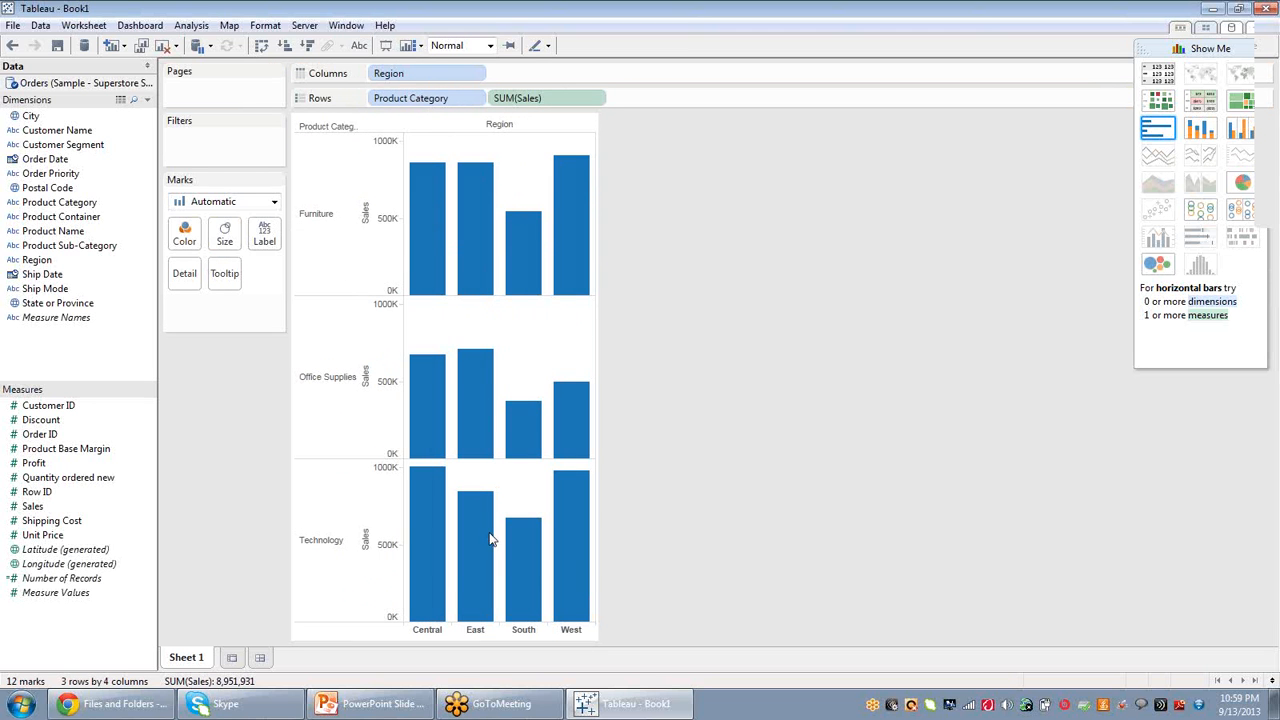
# Rename the worksheet as Region_sales.
pyautogui.moveTo(430, 243)
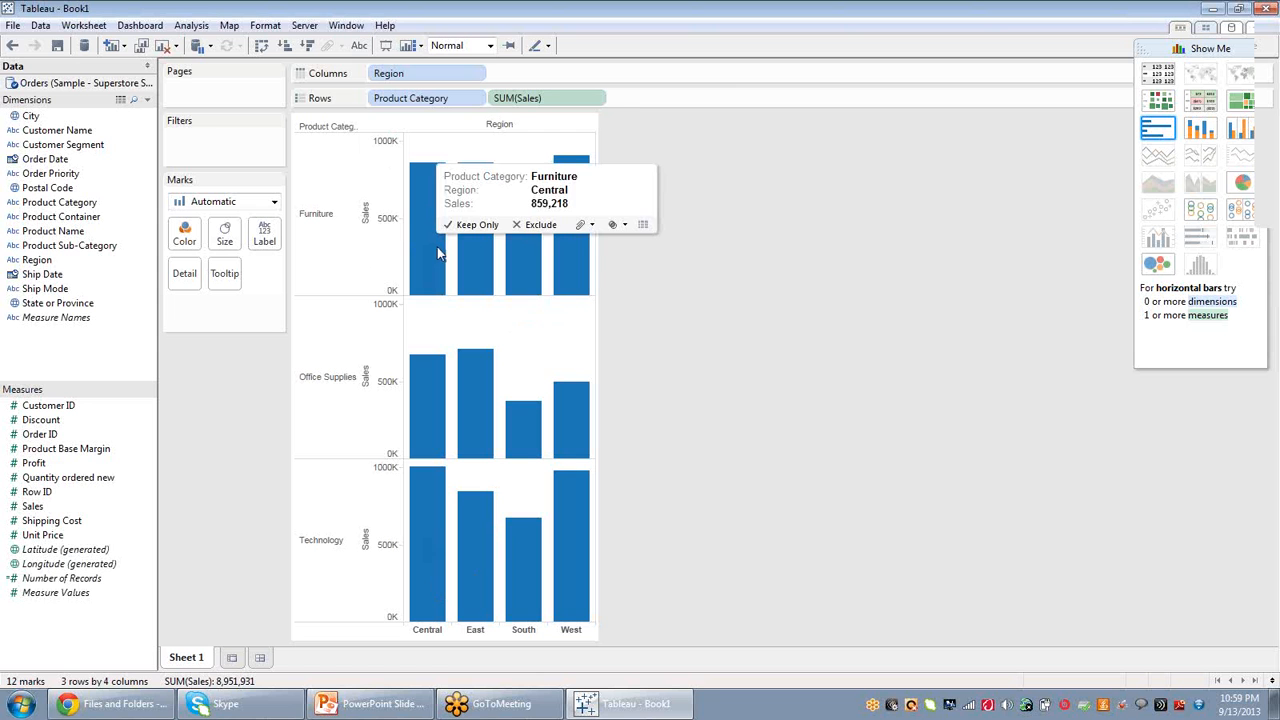
pyautogui.doubleClick(185, 657)
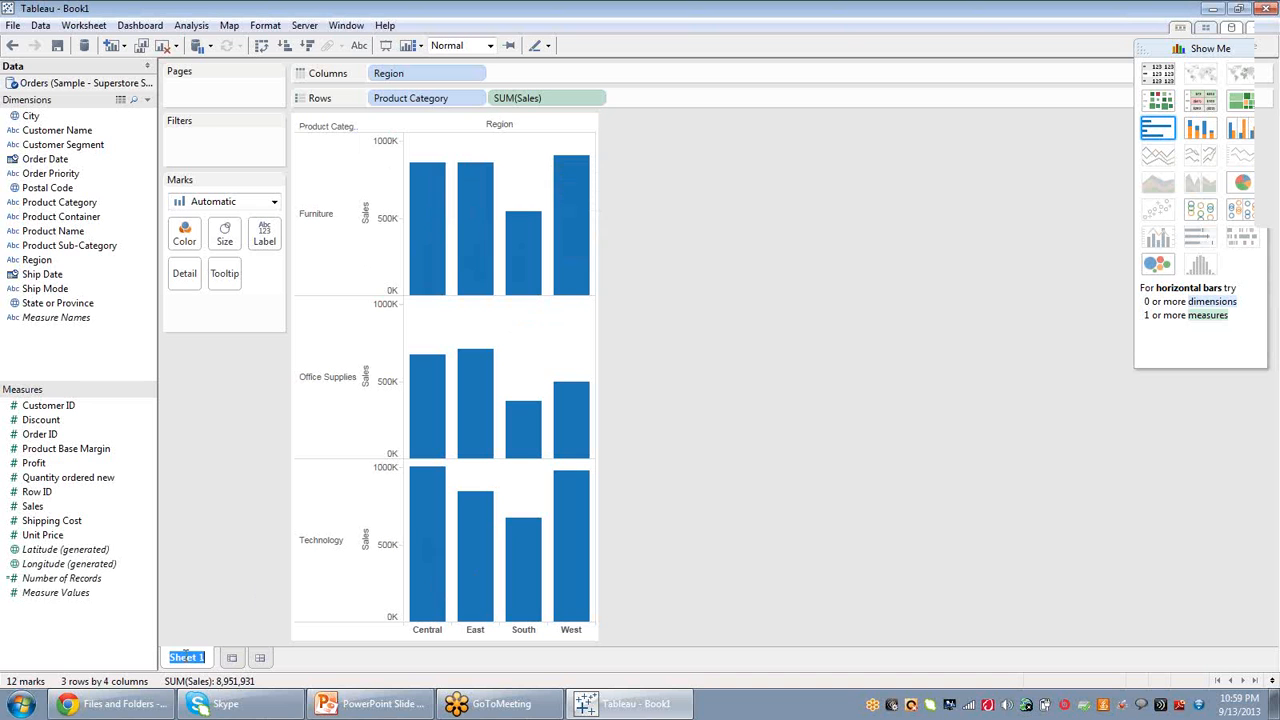
pyautogui.write('Region')
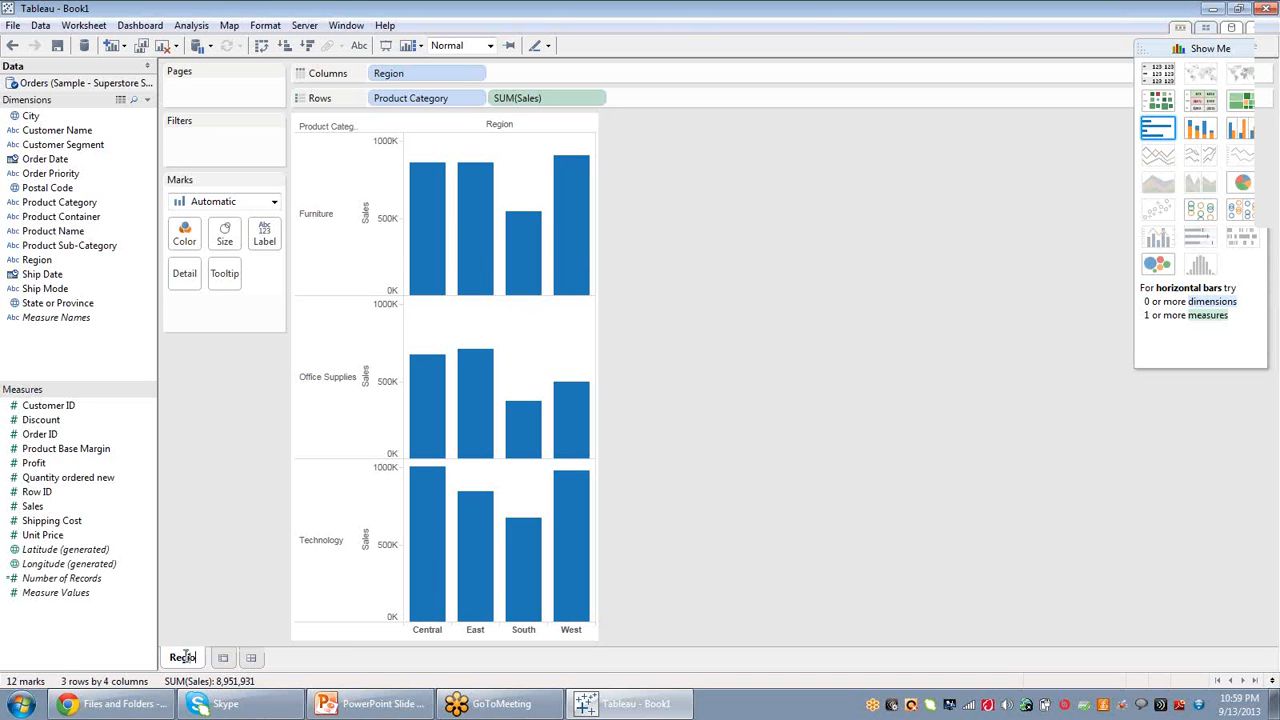
pyautogui.write('_sales')
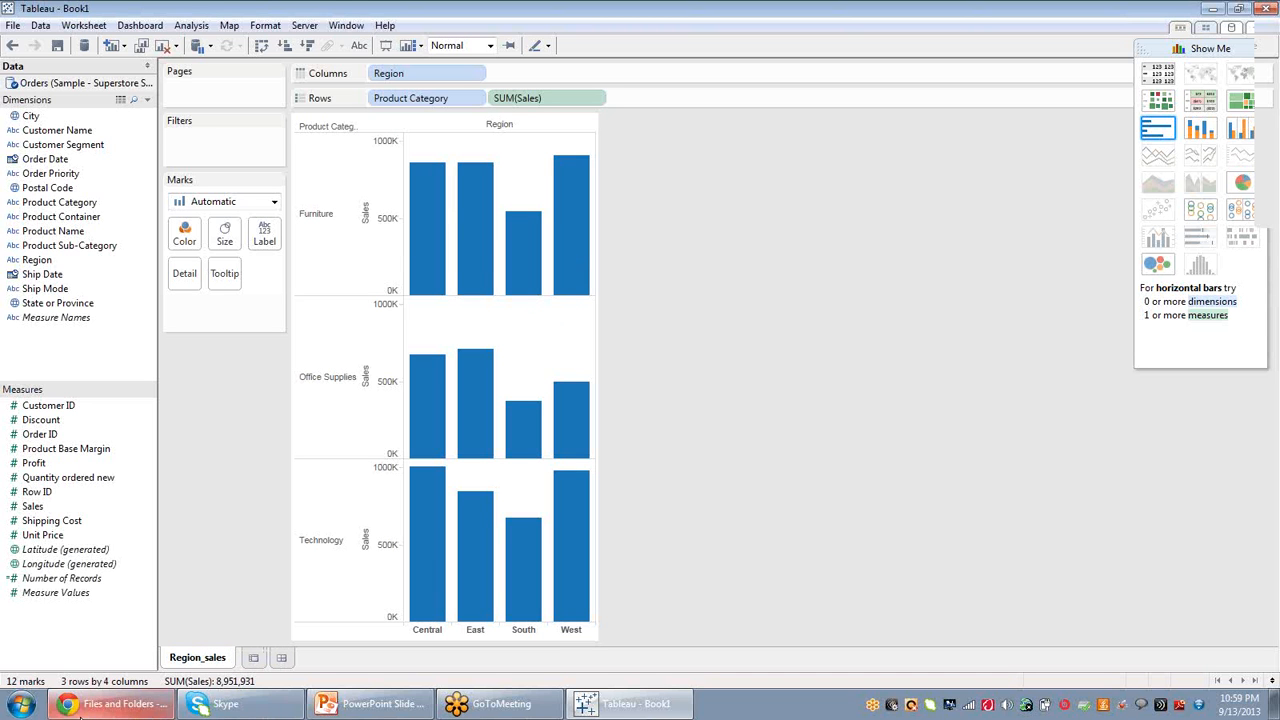
pyautogui.press('Return')
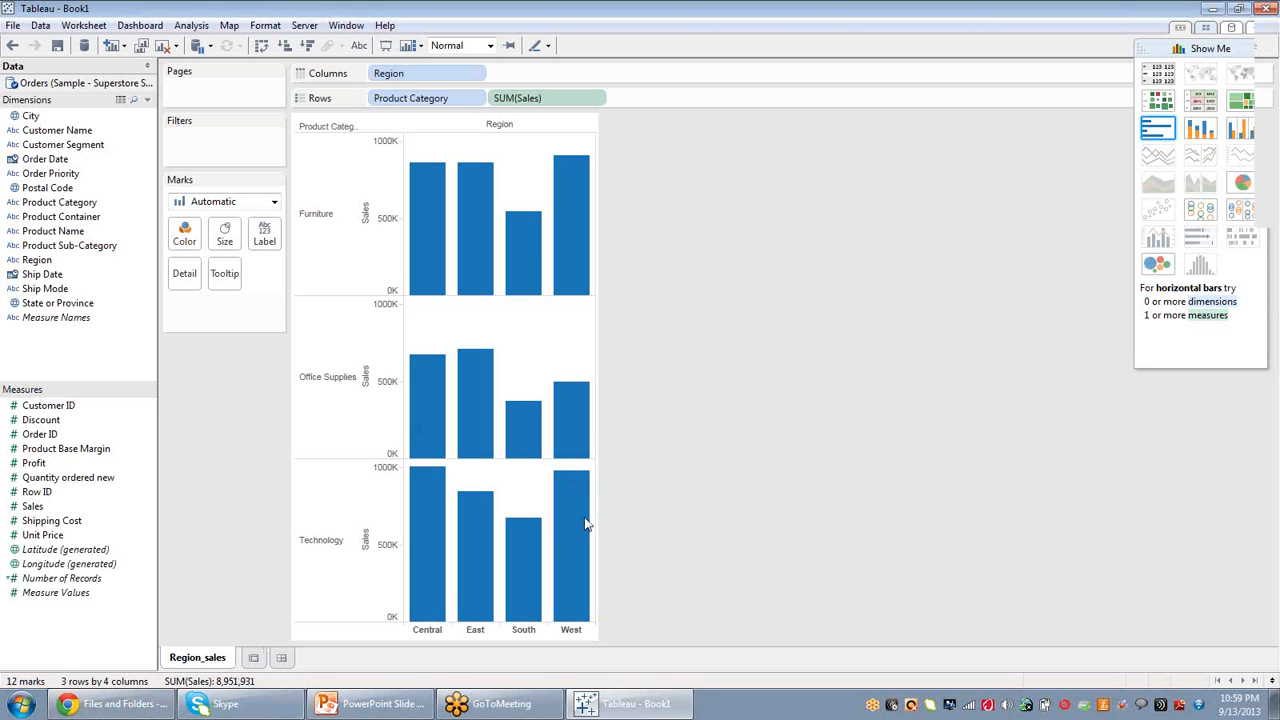
# Add a new blank worksheet.
pyautogui.moveTo(587, 523)
pyautogui.click(254, 658)
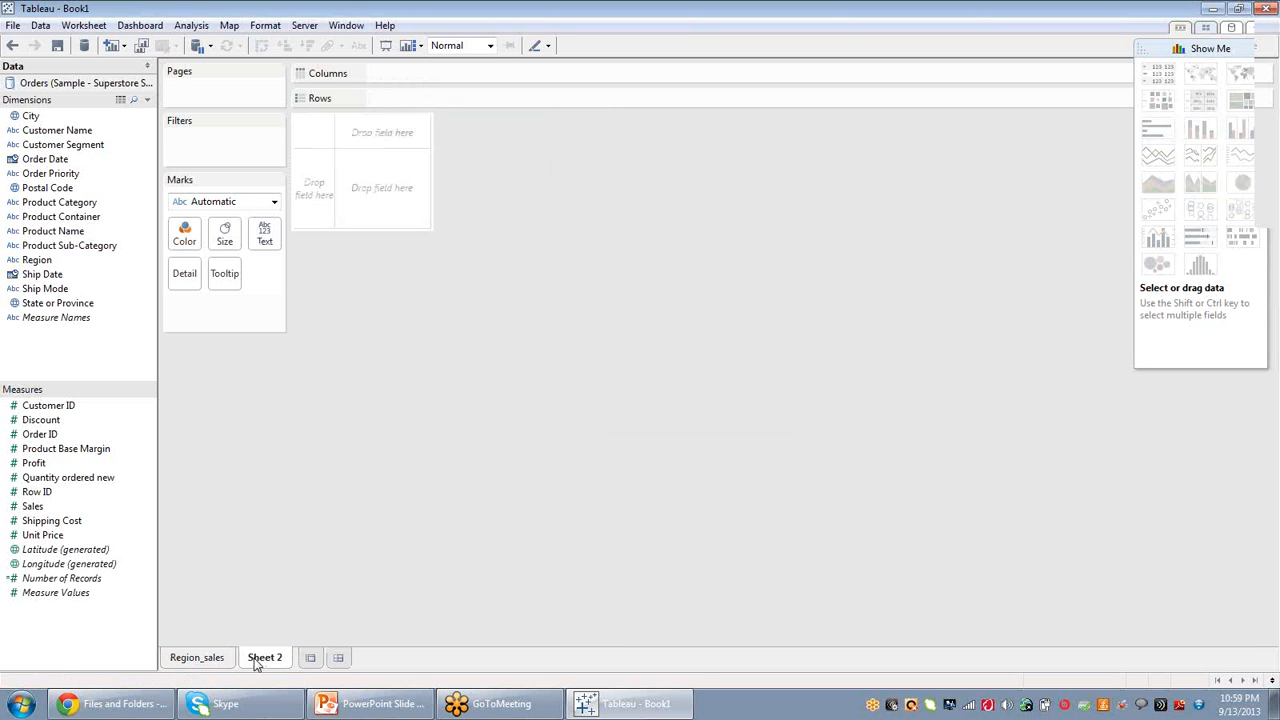
# Duplicate the Region_sales worksheet.
pyautogui.click(203, 659)
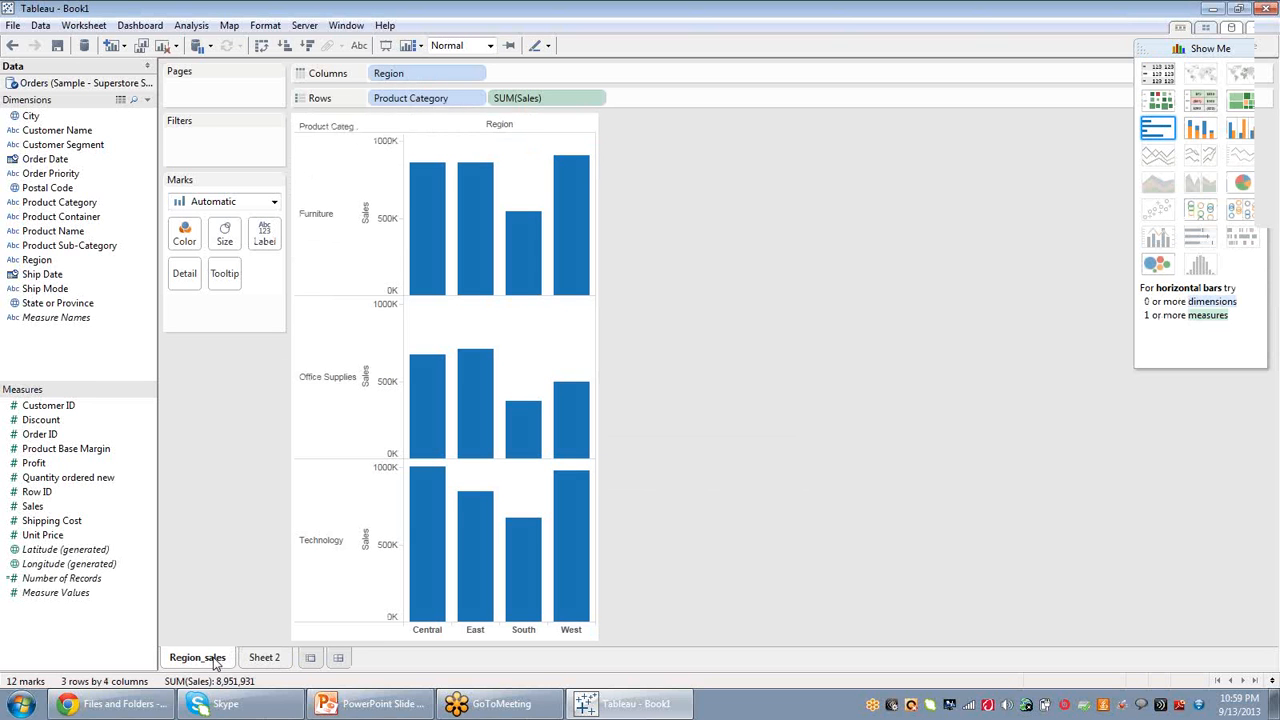
pyautogui.rightClick(213, 662)
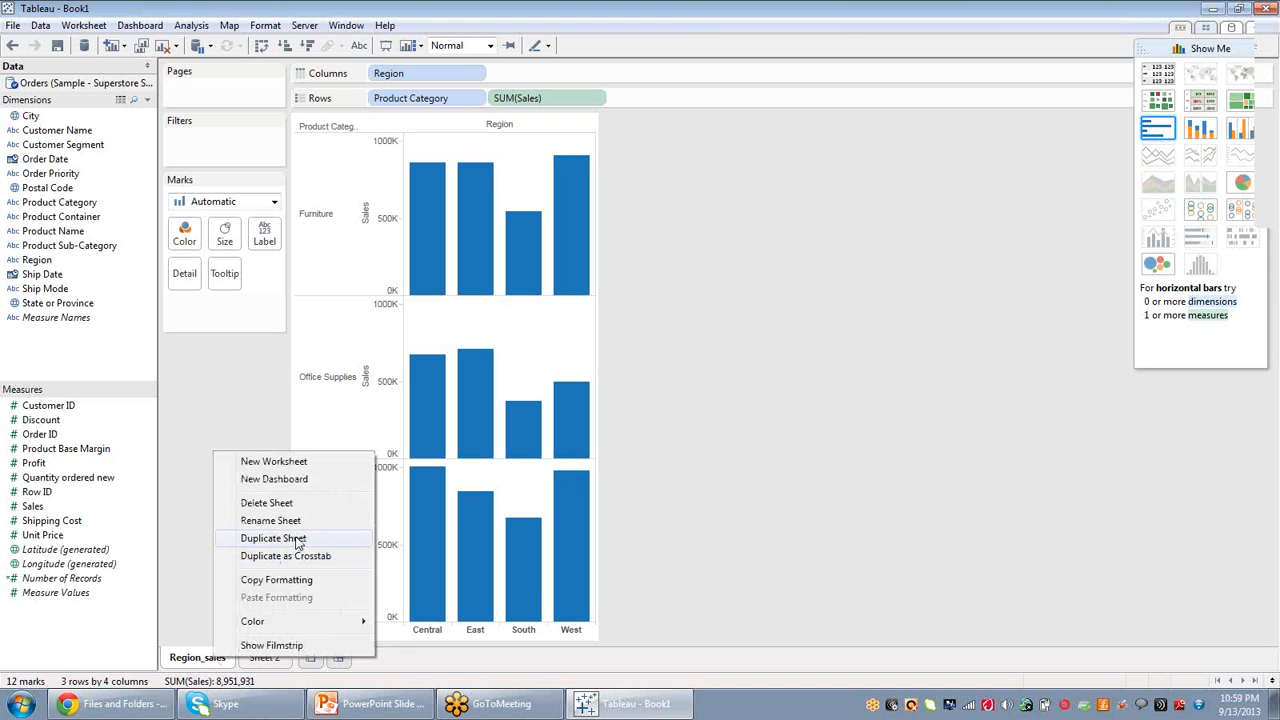
pyautogui.click(297, 541)
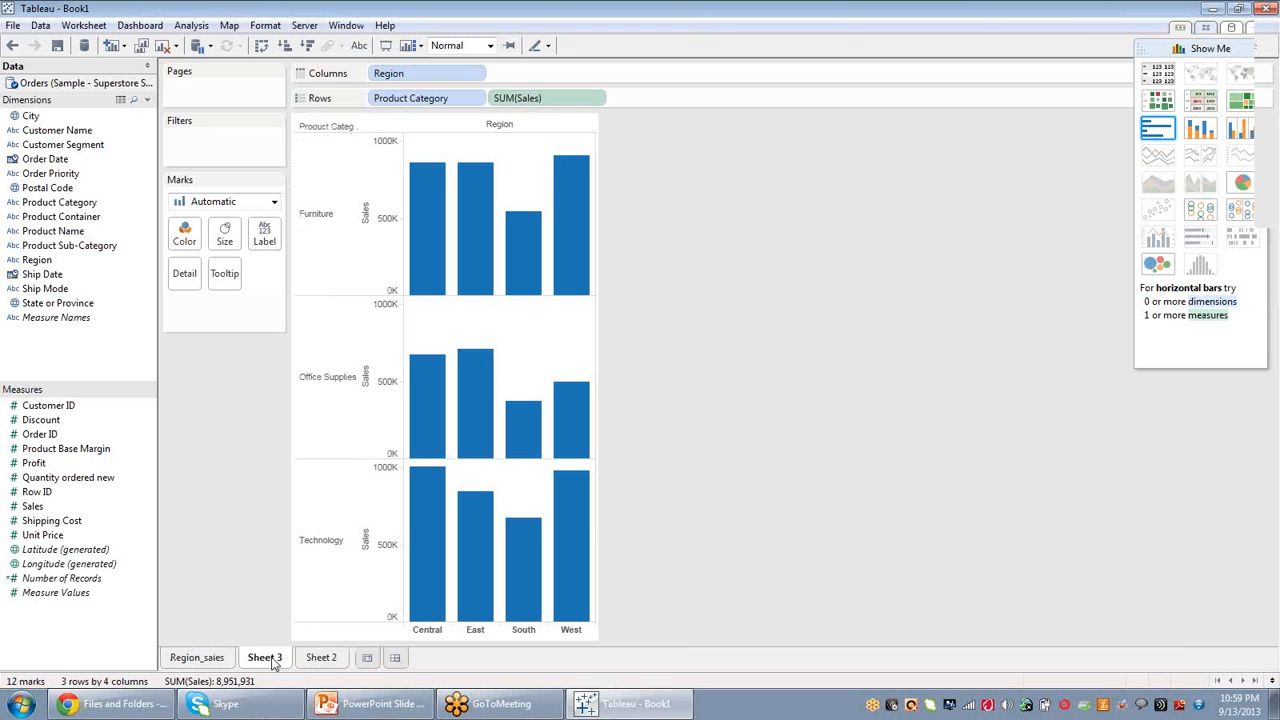
# Delete the duplicated Sheet 3 worksheet.
pyautogui.click(218, 665)
pyautogui.click(265, 665)
pyautogui.moveTo(558, 259)
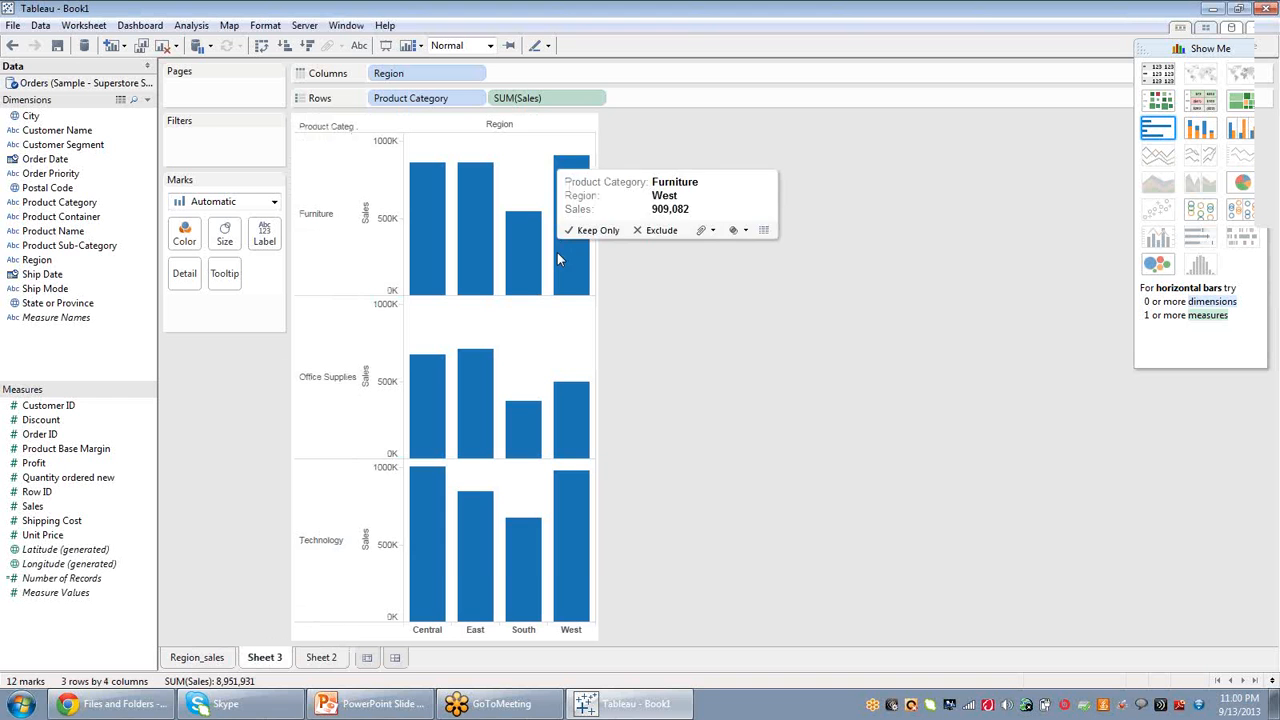
pyautogui.rightClick(271, 659)
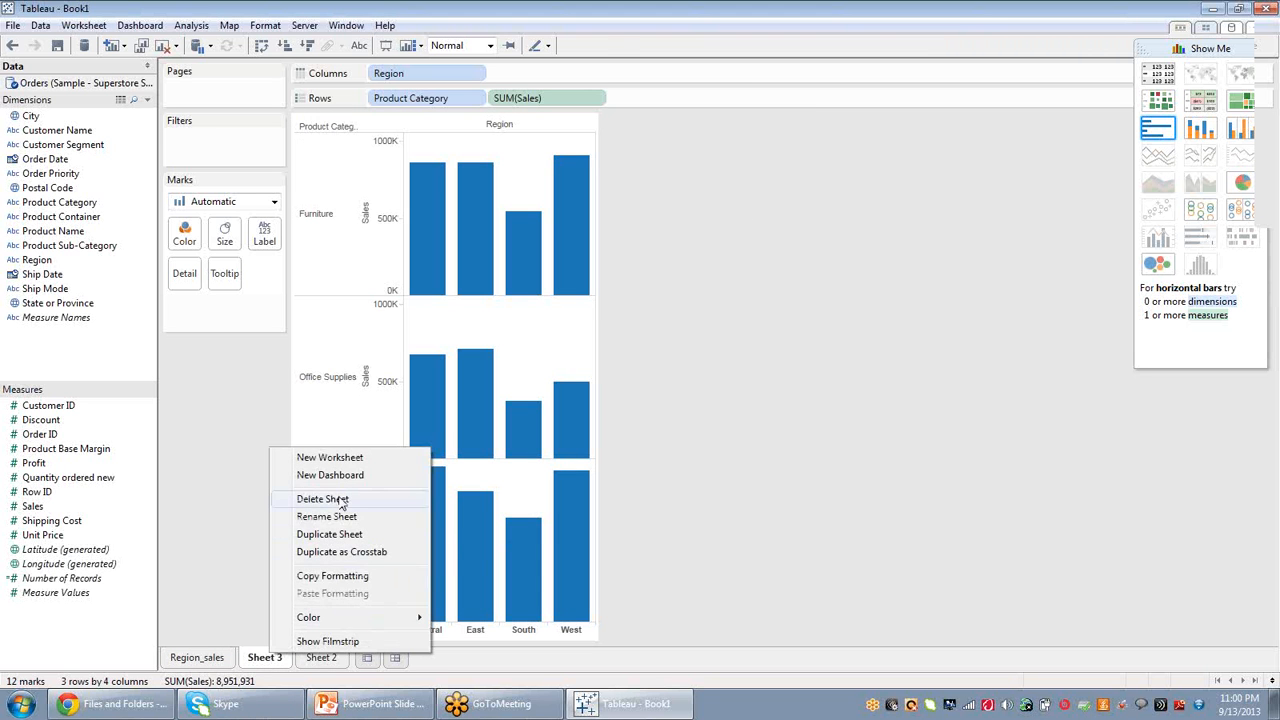
pyautogui.click(340, 502)
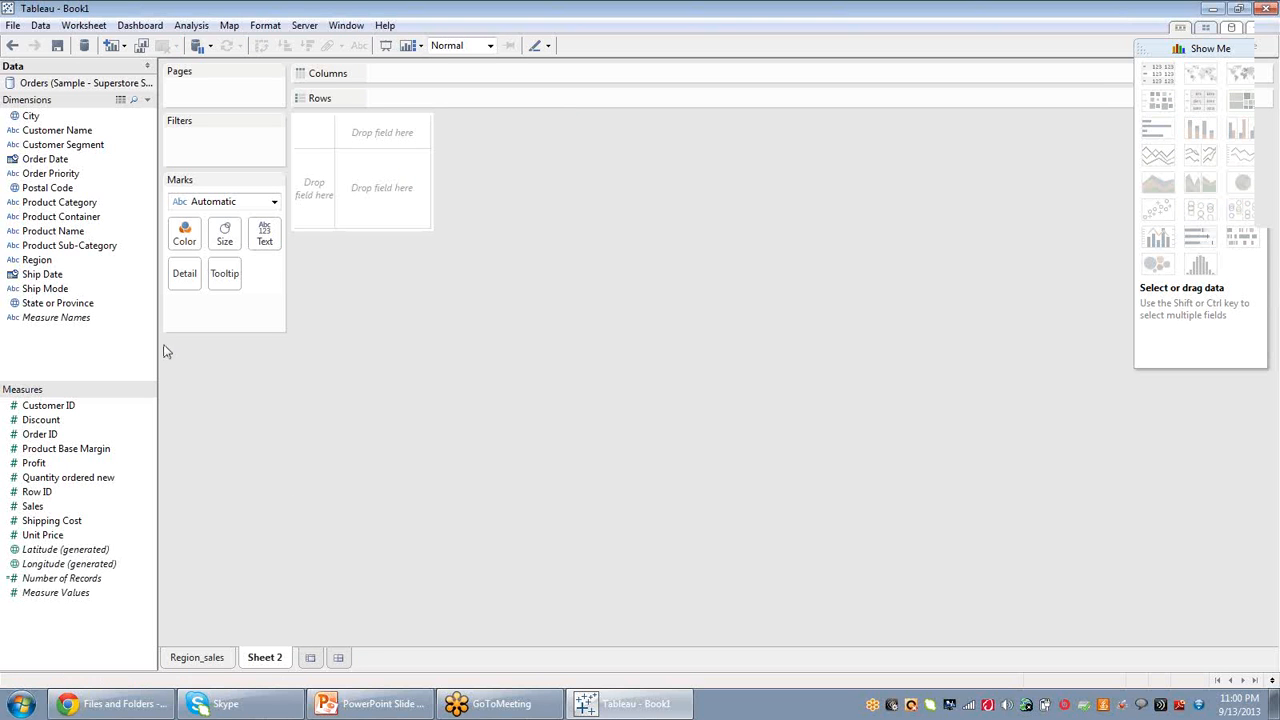
# Select different field combinations to examine the chart types Show Me recommends.
pyautogui.click(38, 260)
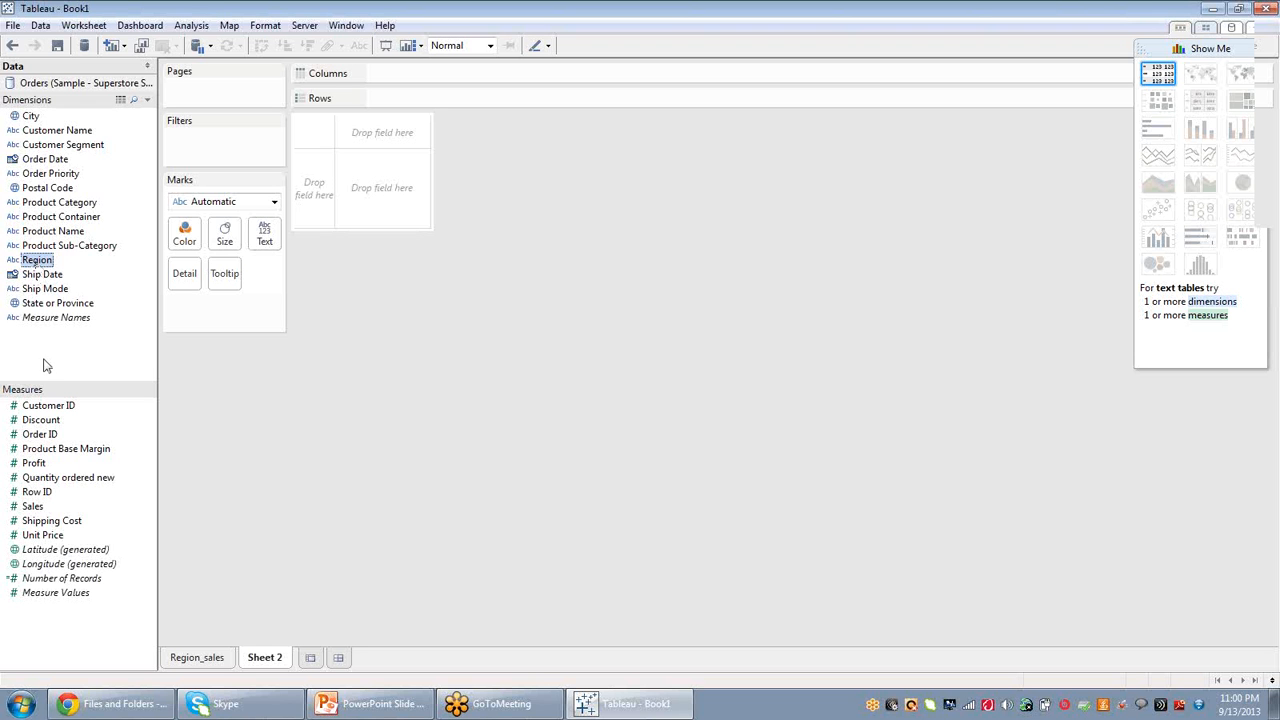
pyautogui.keyDown('ctrl'); pyautogui.click(40, 510); pyautogui.keyUp('ctrl')
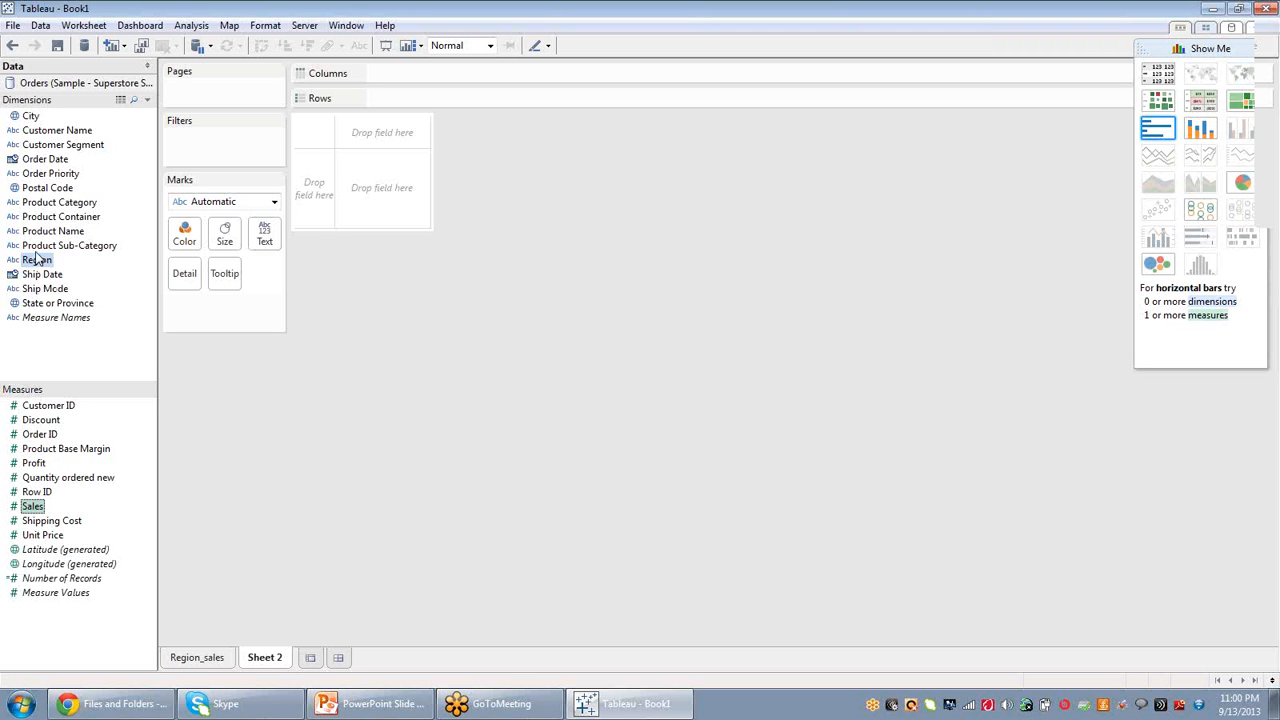
pyautogui.click(47, 188)
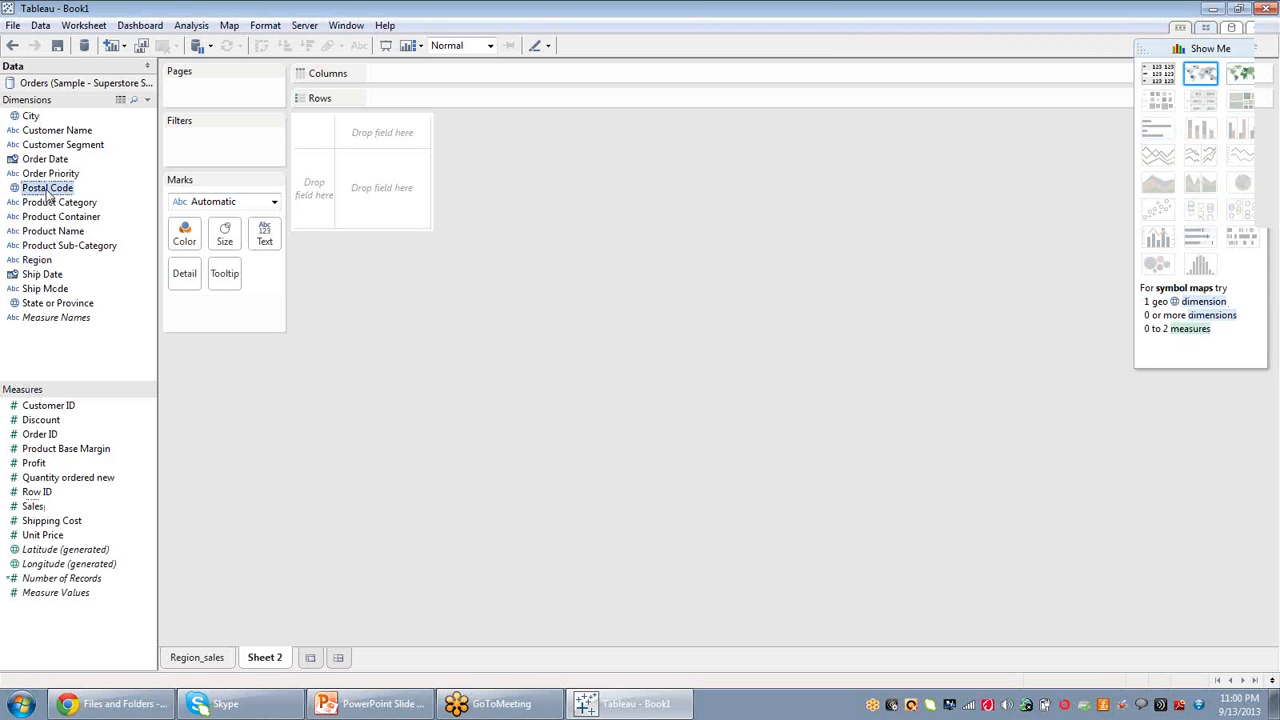
# Select City and Sales and create a map of sales by city with Show Me.
pyautogui.click(30, 116)
pyautogui.keyDown('ctrl'); pyautogui.click(33, 507); pyautogui.keyUp('ctrl')
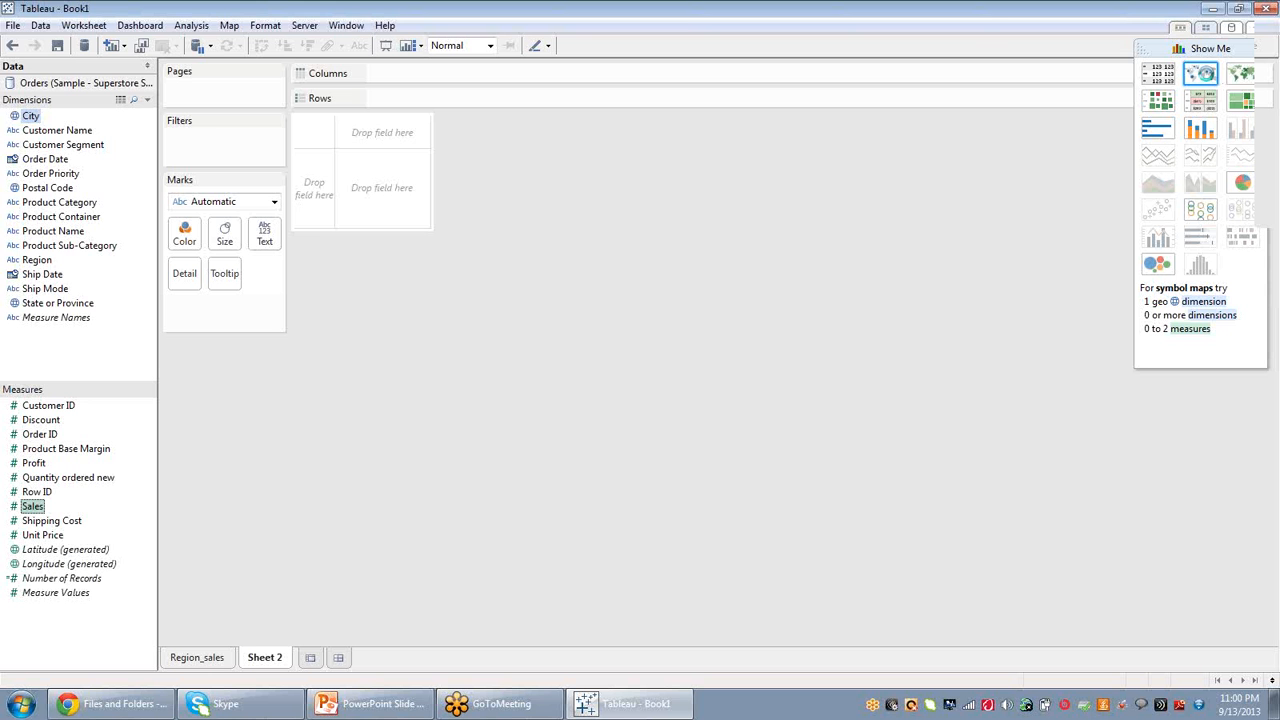
pyautogui.click(1206, 77)
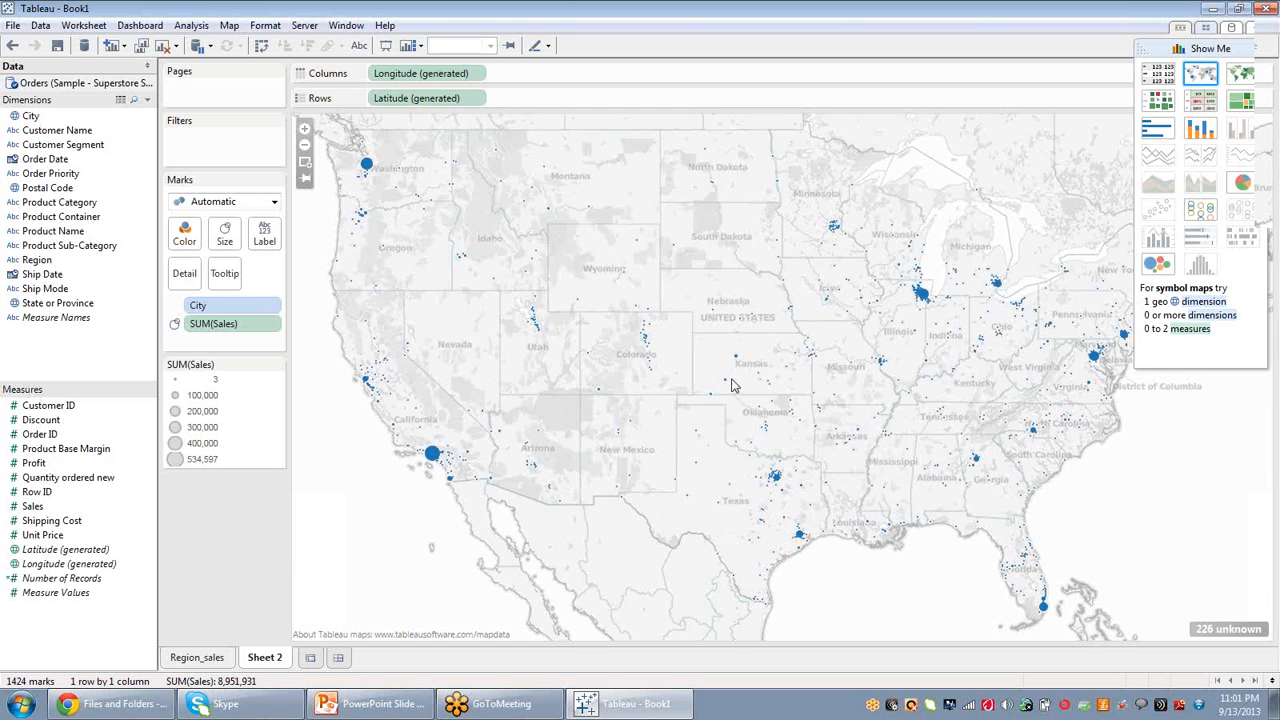
pyautogui.click(1240, 76)
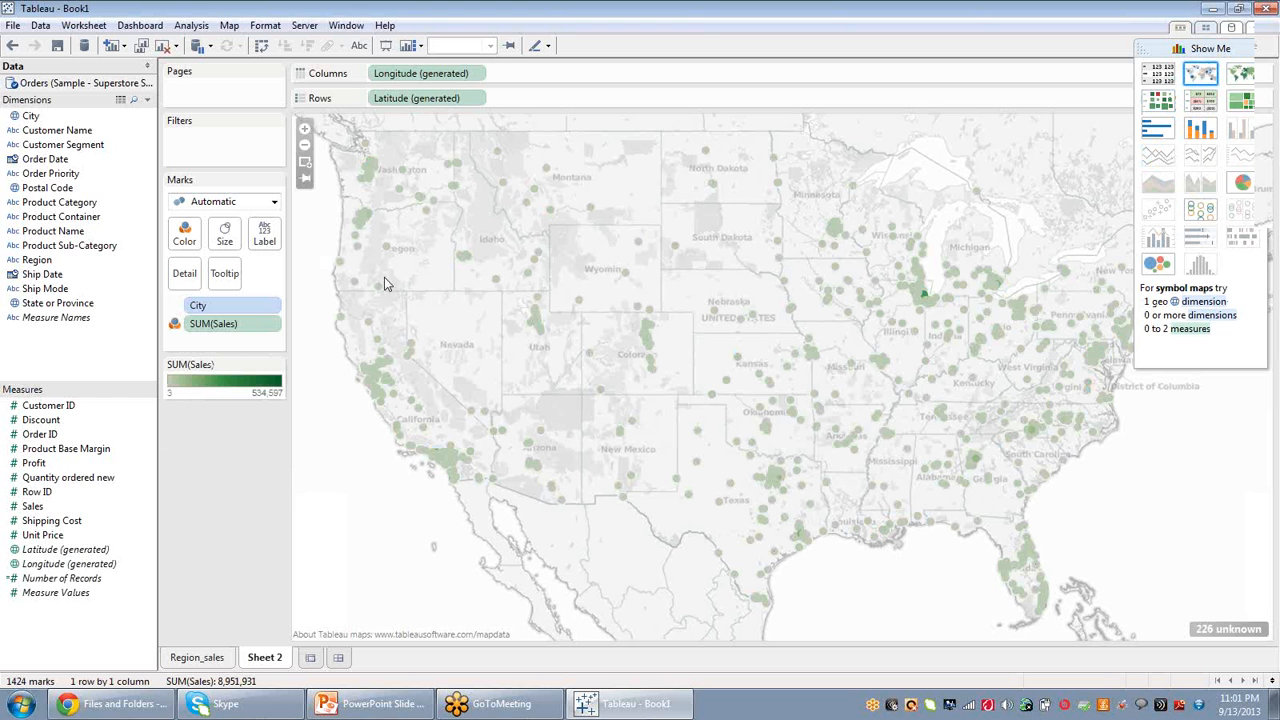
# Try a Show Me map of City, Region and Sales, and remove the Region field from Rows.
pyautogui.click(30, 117)
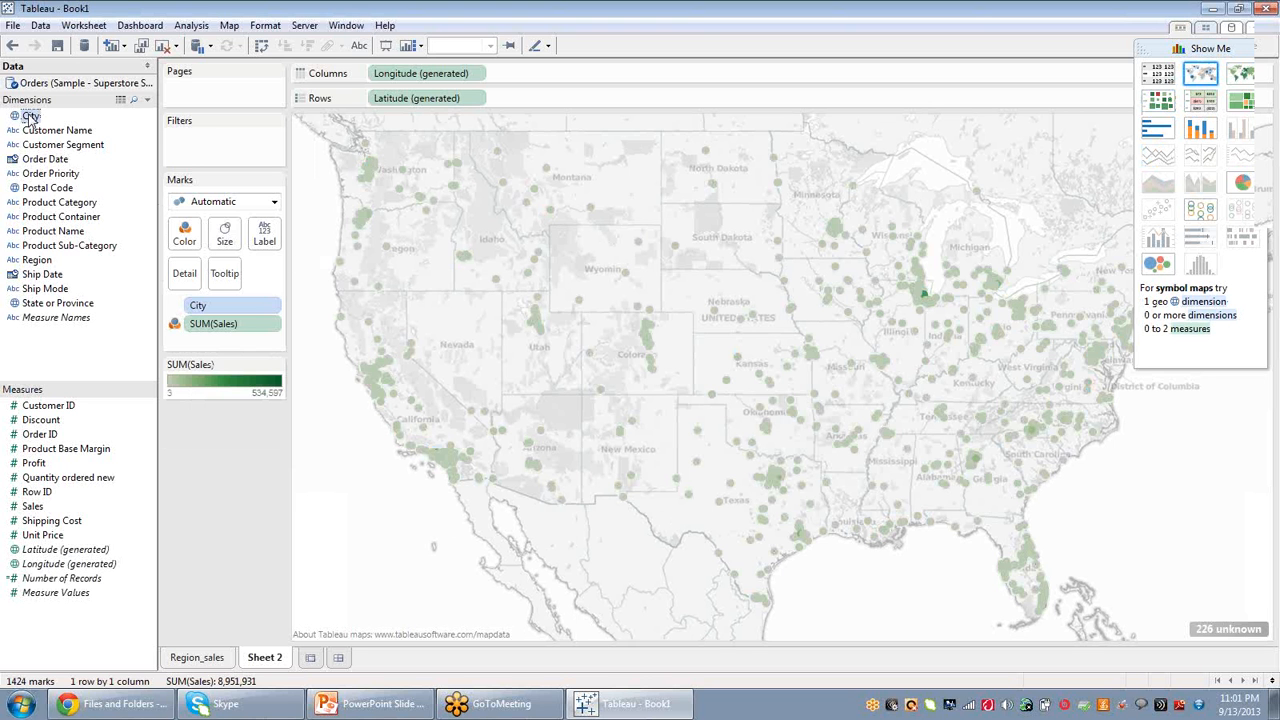
pyautogui.click(40, 262)
pyautogui.keyDown('ctrl'); pyautogui.click(32, 506); pyautogui.keyUp('ctrl')
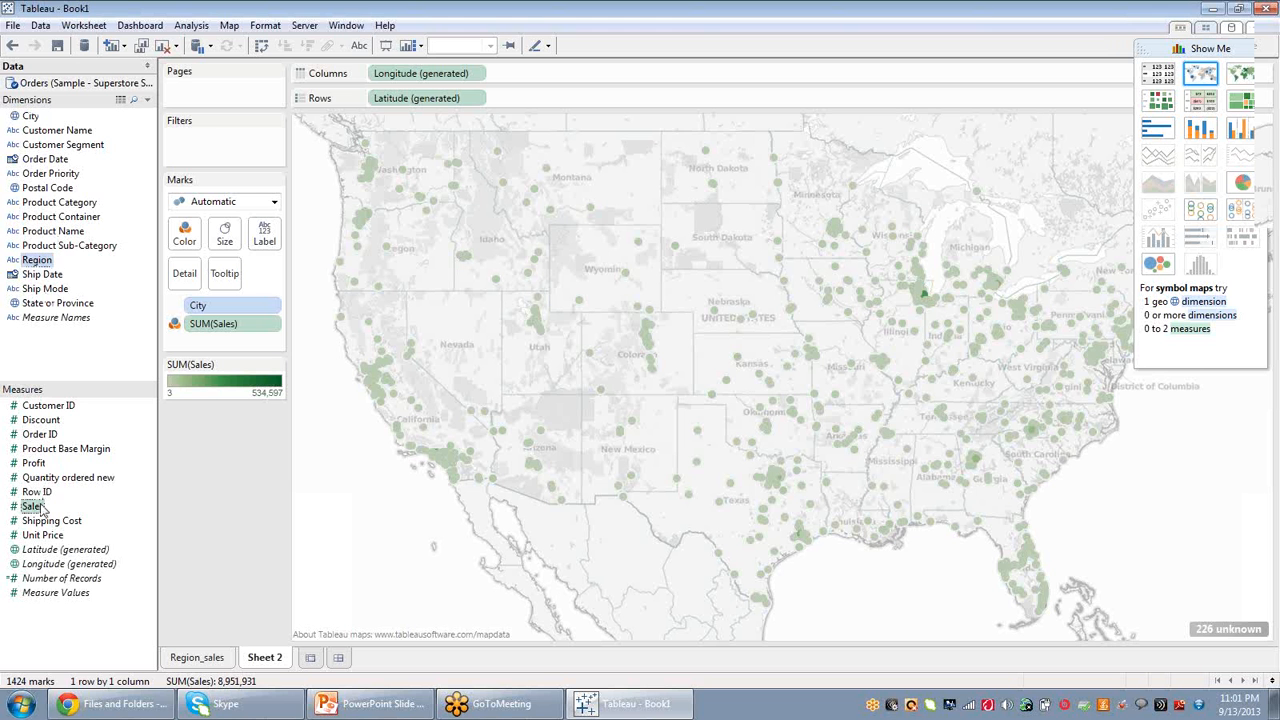
pyautogui.click(1240, 74)
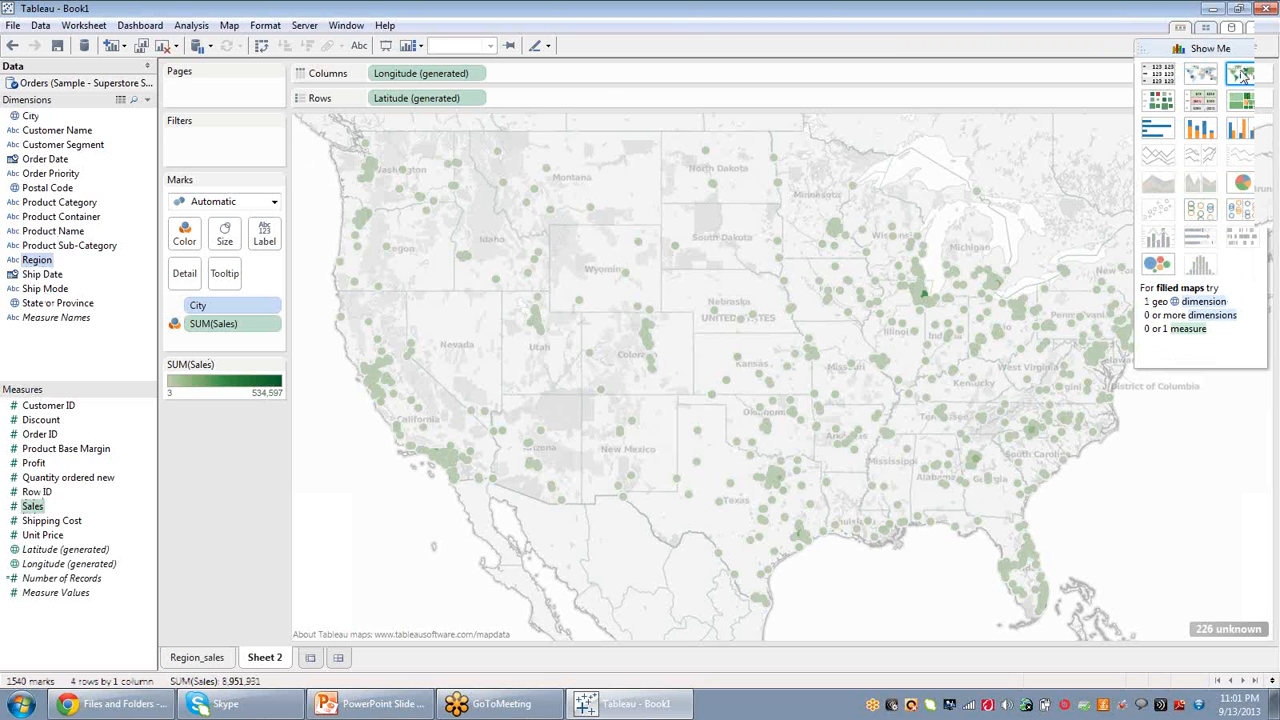
pyautogui.click(1200, 73)
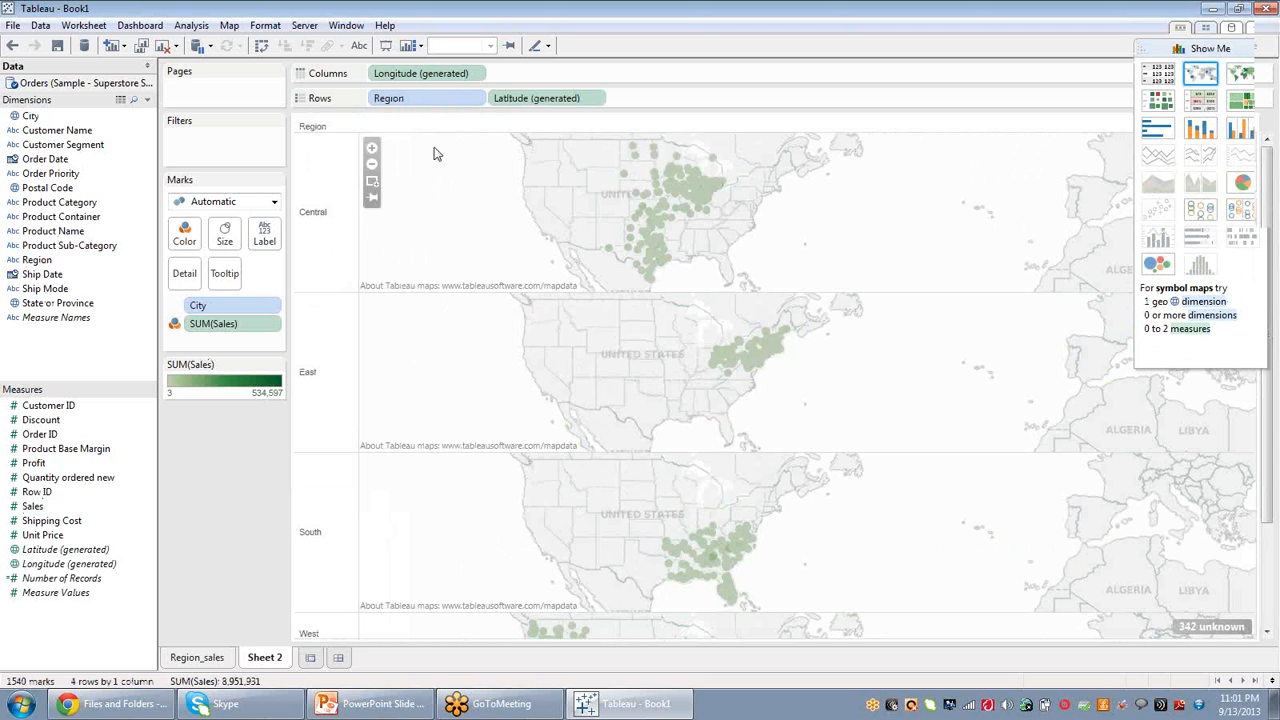
pyautogui.click(433, 98)
pyautogui.press('Delete')
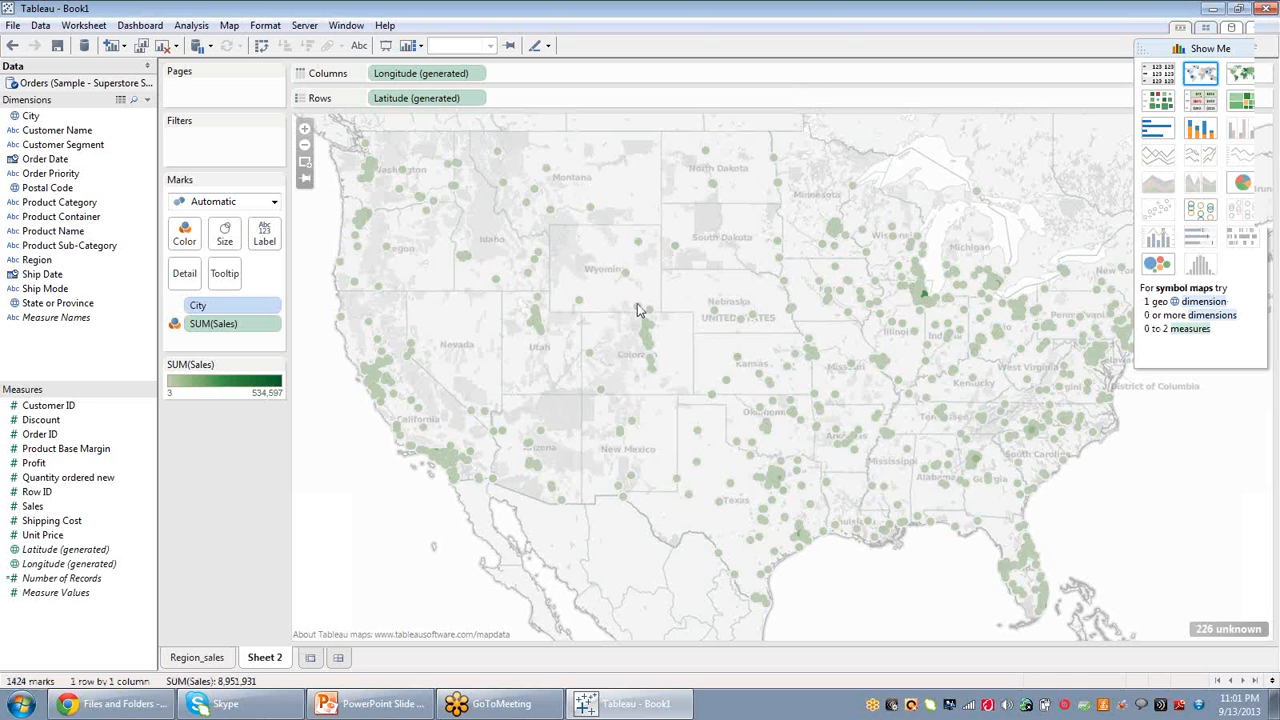
# Color the city marks by Product Category instead of SUM(Sales).
pyautogui.moveTo(641, 302)
pyautogui.click(263, 315)
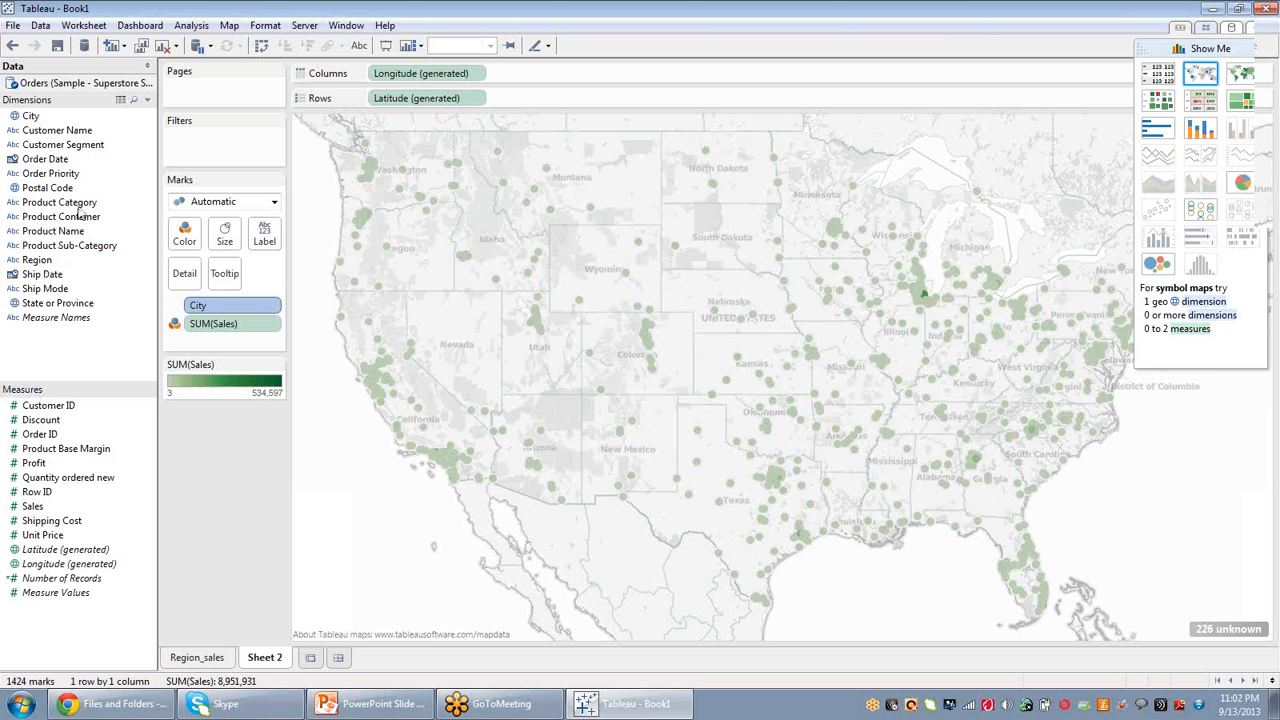
pyautogui.moveTo(80, 204); pyautogui.dragTo(183, 248)
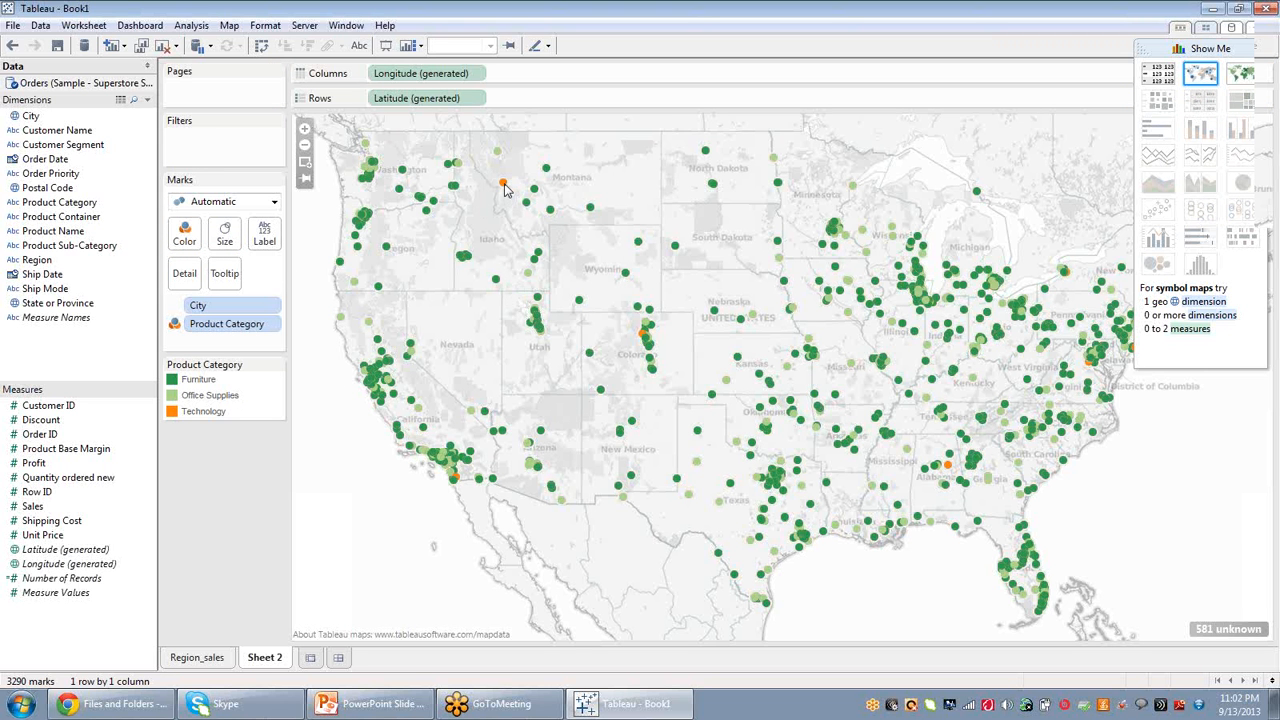
# Select groups of city marks on the map to examine their tooltips.
pyautogui.moveTo(505, 190)
pyautogui.moveTo(502, 155)
pyautogui.moveTo(496, 284)
pyautogui.moveTo(316, 300); pyautogui.dragTo(510, 510)
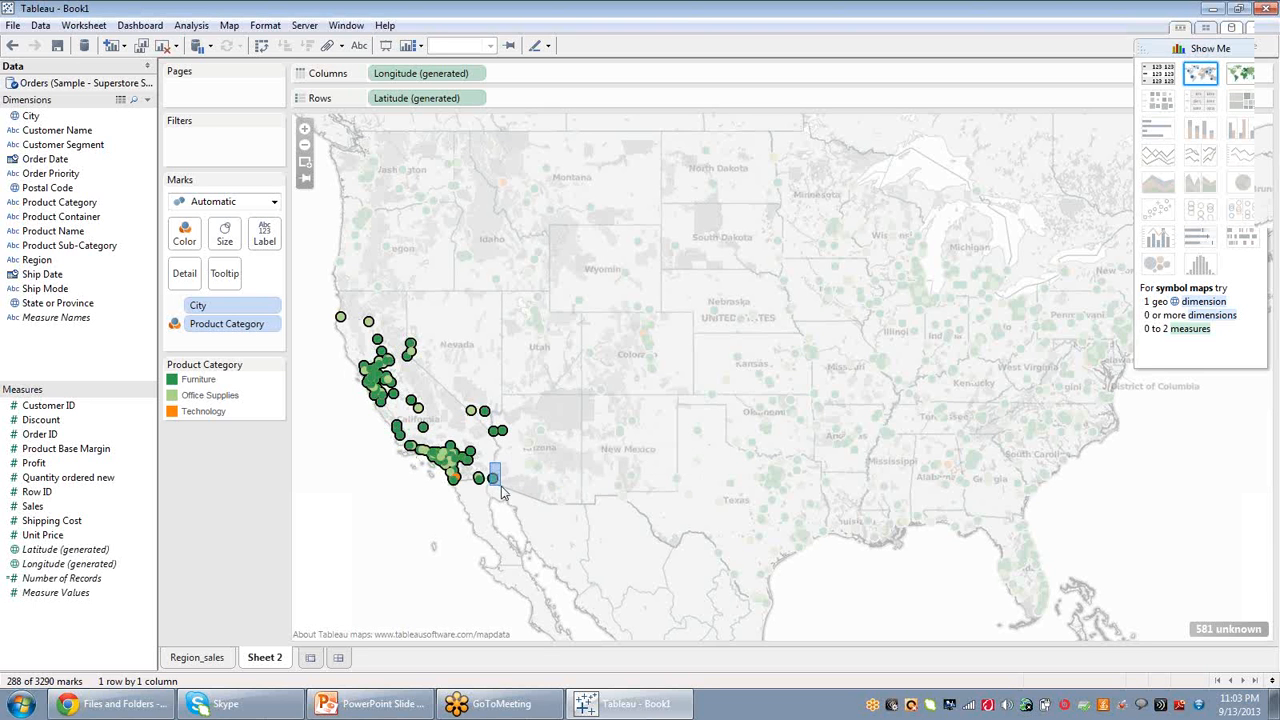
pyautogui.click(492, 479)
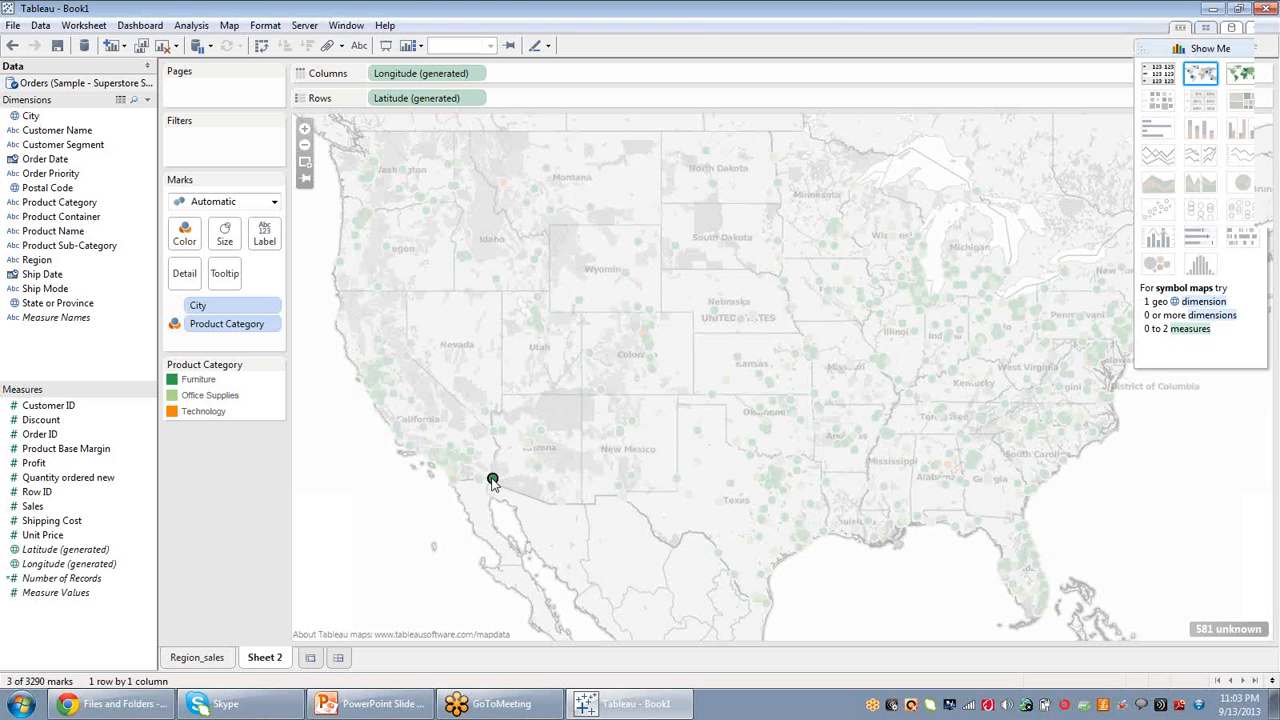
pyautogui.moveTo(493, 481)
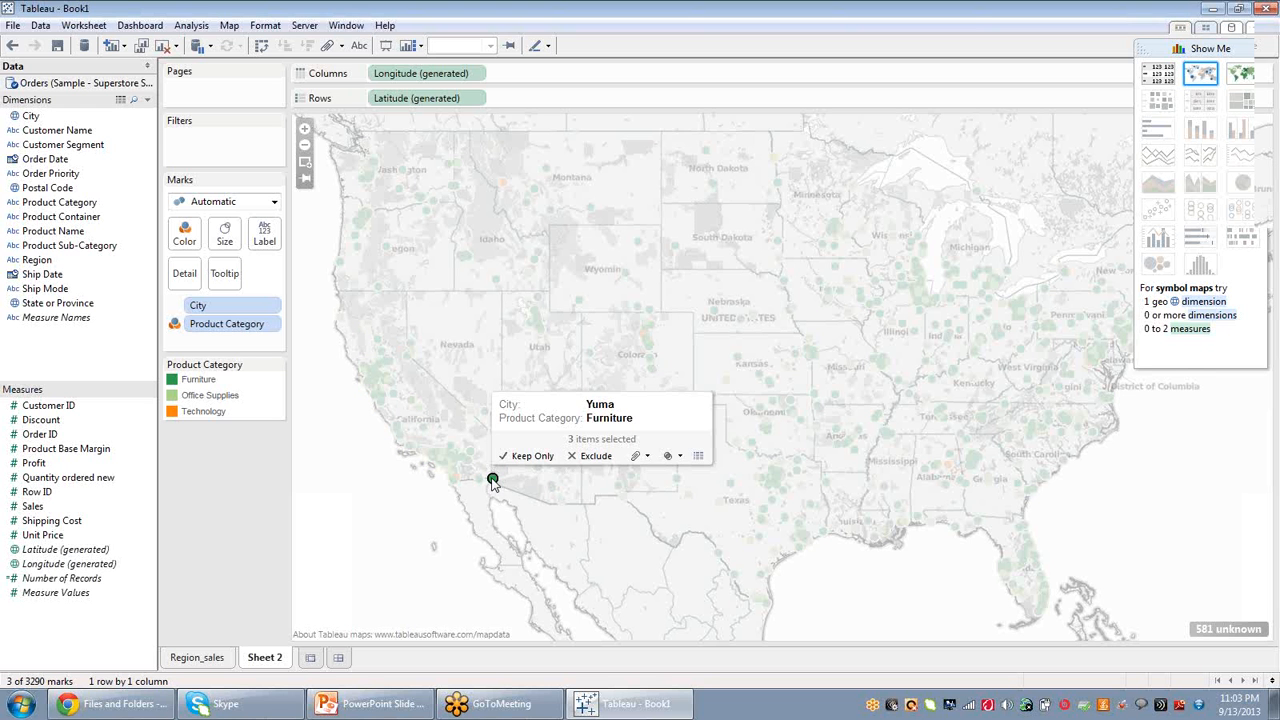
pyautogui.click(353, 530)
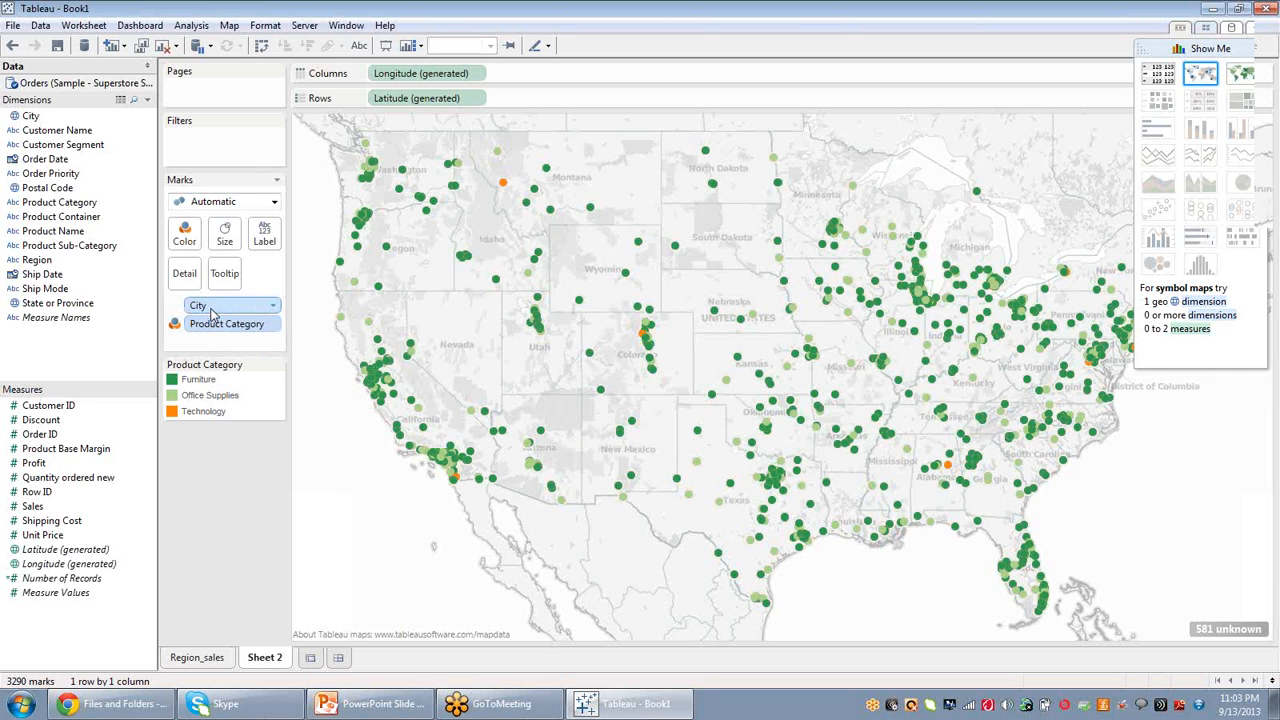
# Open another new blank worksheet.
pyautogui.click(311, 658)
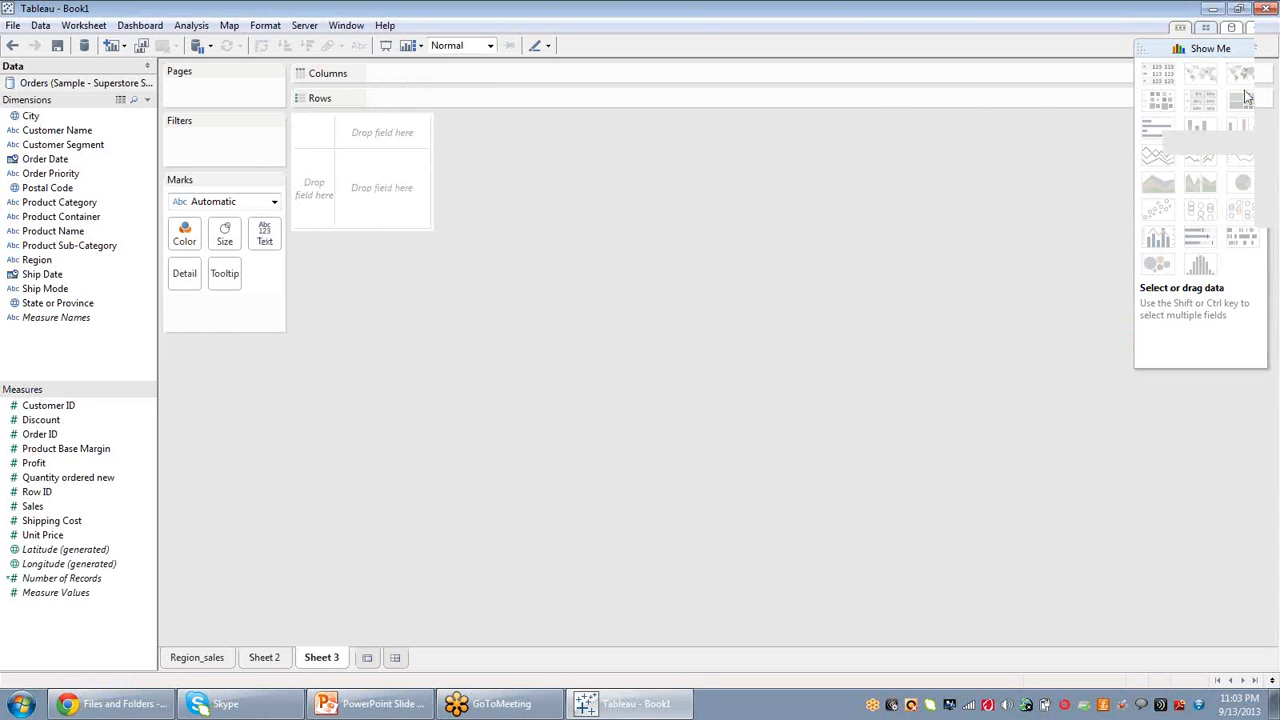
# Build a Show Me symbol map of City and Profit, then color the city marks by Region instead.
pyautogui.click(40, 262)
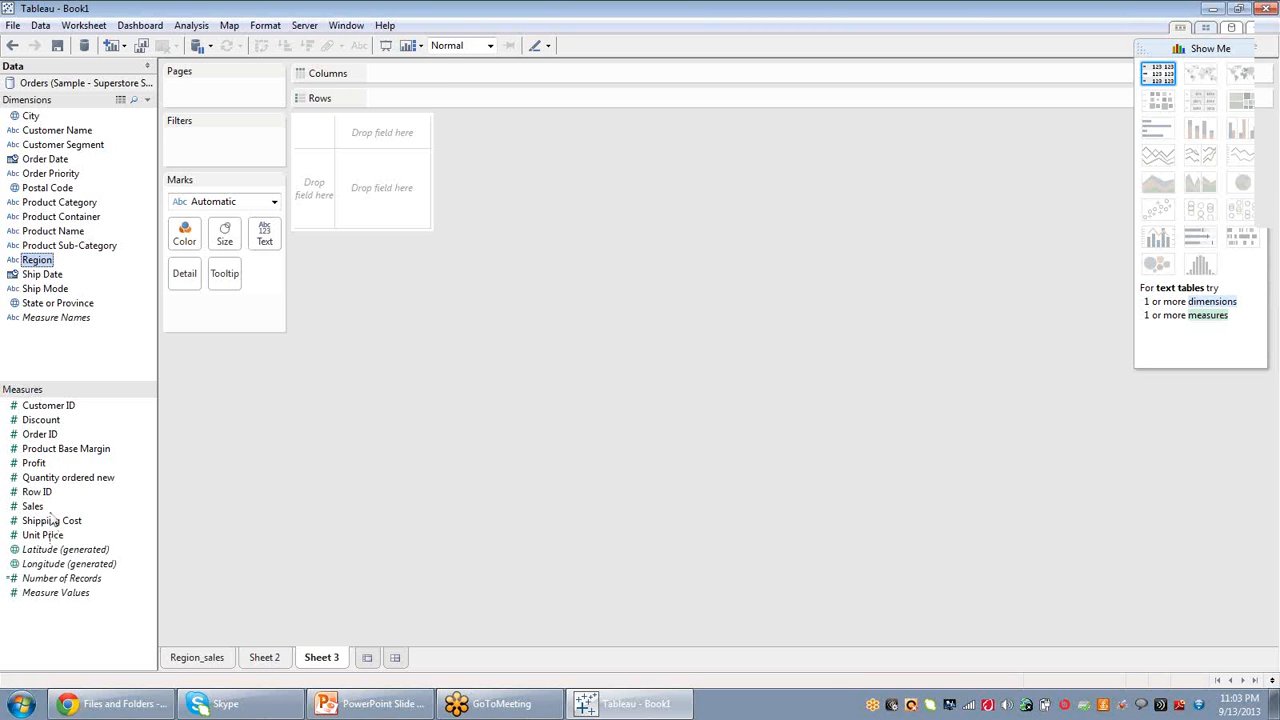
pyautogui.keyDown('ctrl'); pyautogui.click(33, 464); pyautogui.keyUp('ctrl')
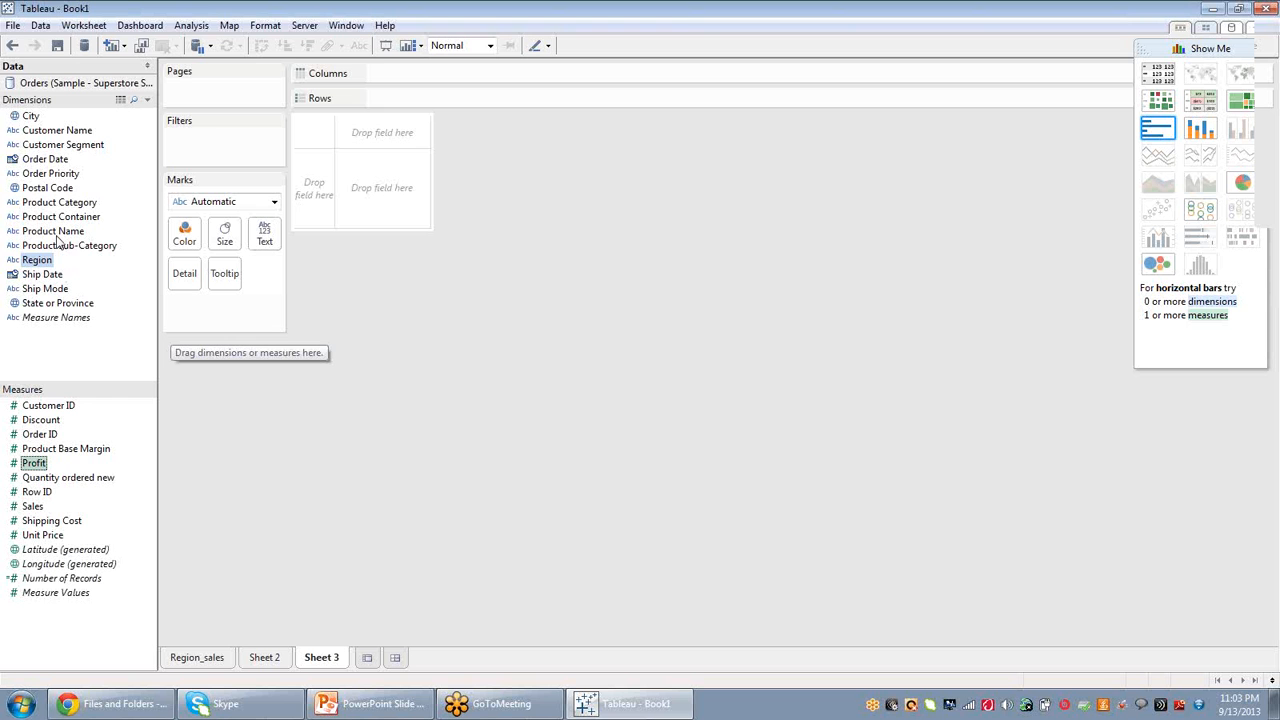
pyautogui.click(30, 117)
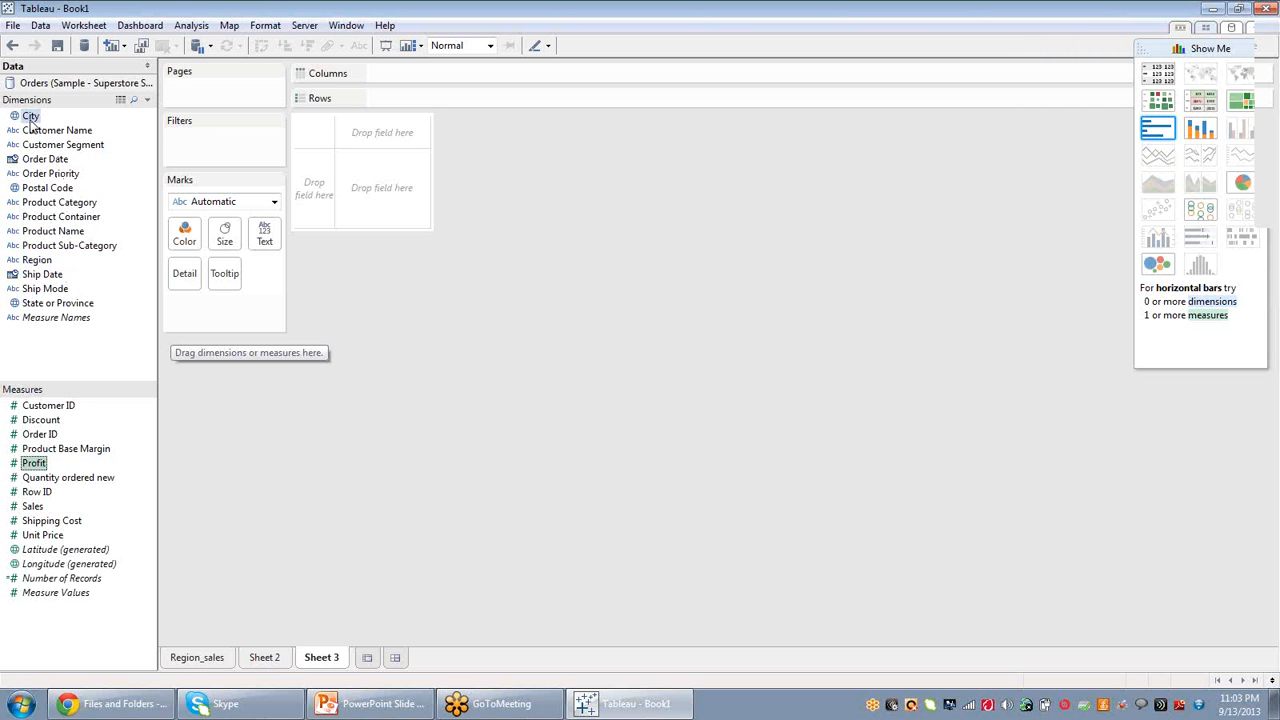
pyautogui.keyDown('ctrl'); pyautogui.click(34, 463); pyautogui.keyUp('ctrl')
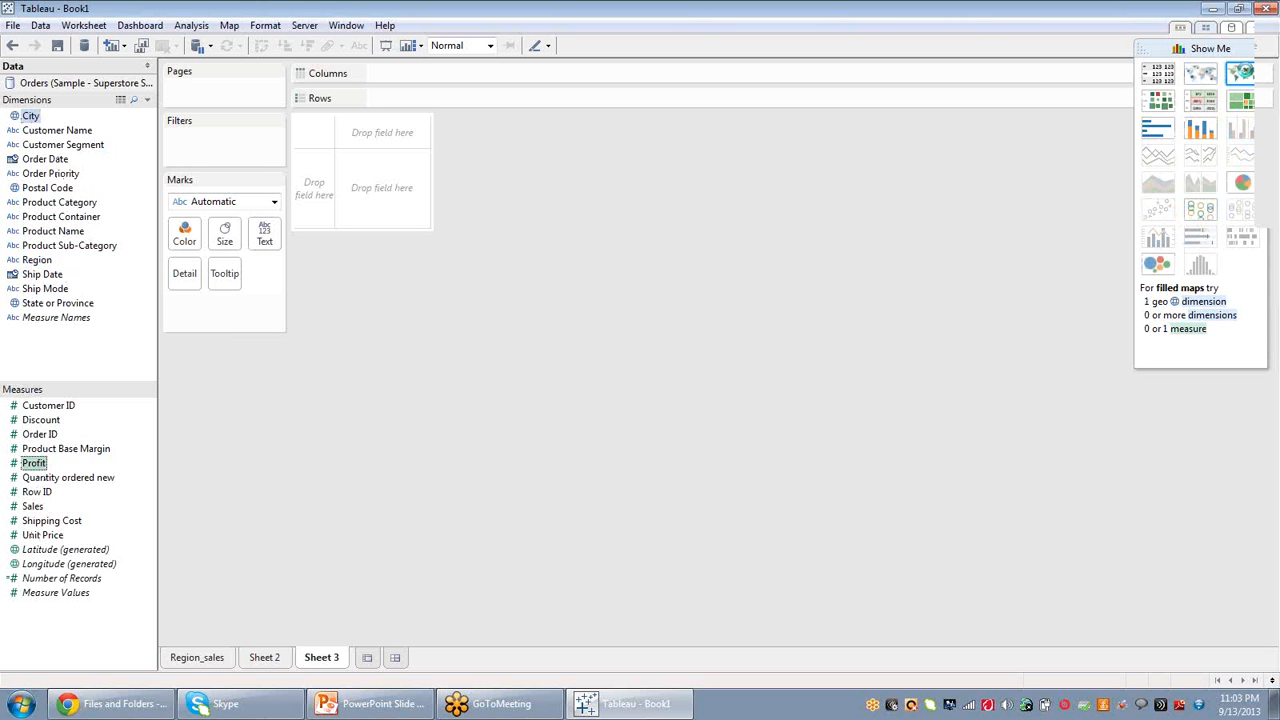
pyautogui.click(1248, 76)
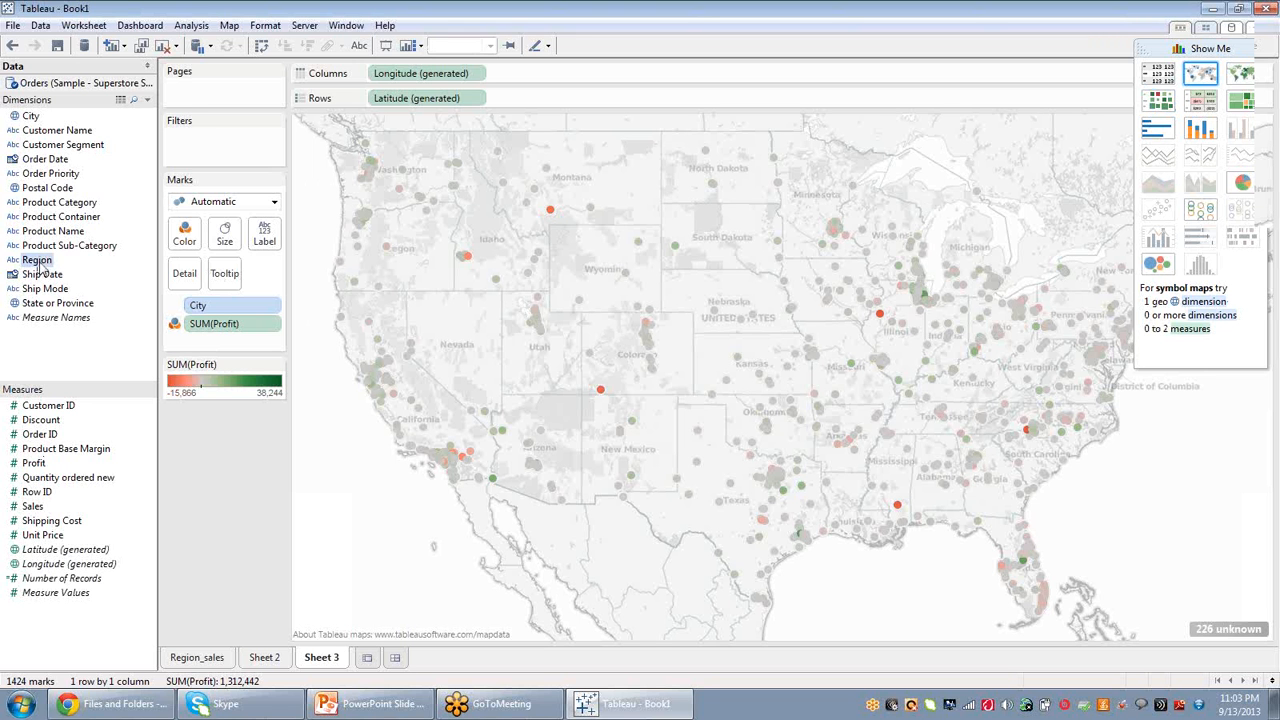
pyautogui.moveTo(38, 262); pyautogui.dragTo(190, 245)
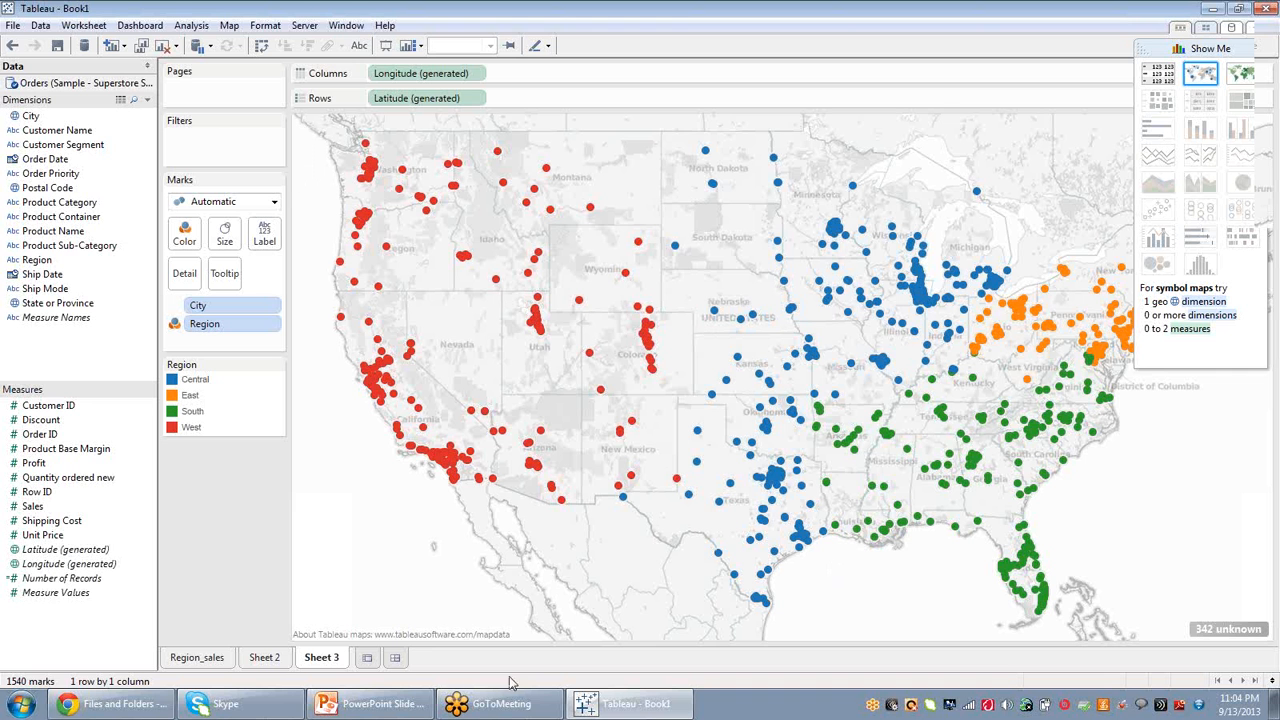
# Rename the worksheet as Regional Map.
pyautogui.doubleClick(322, 660)
pyautogui.write('Map')
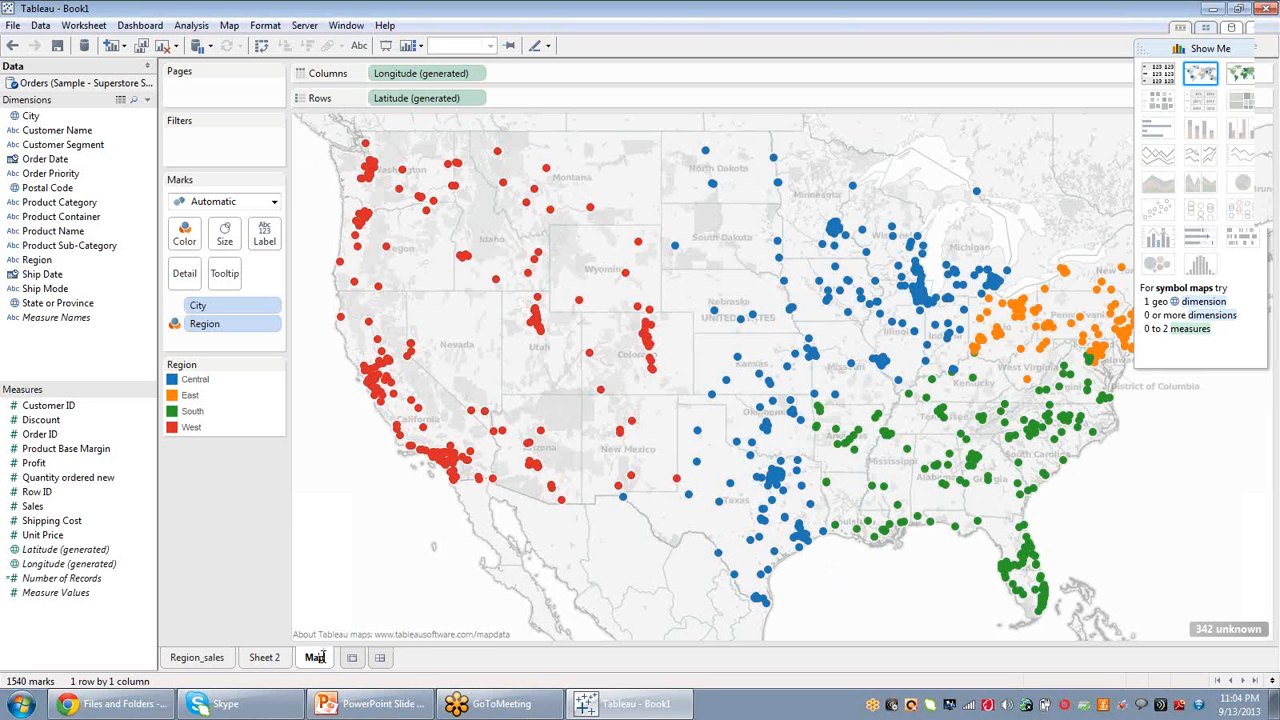
pyautogui.press('BackSpace')
pyautogui.press('BackSpace')
pyautogui.press('BackSpace')
pyautogui.write('Re')
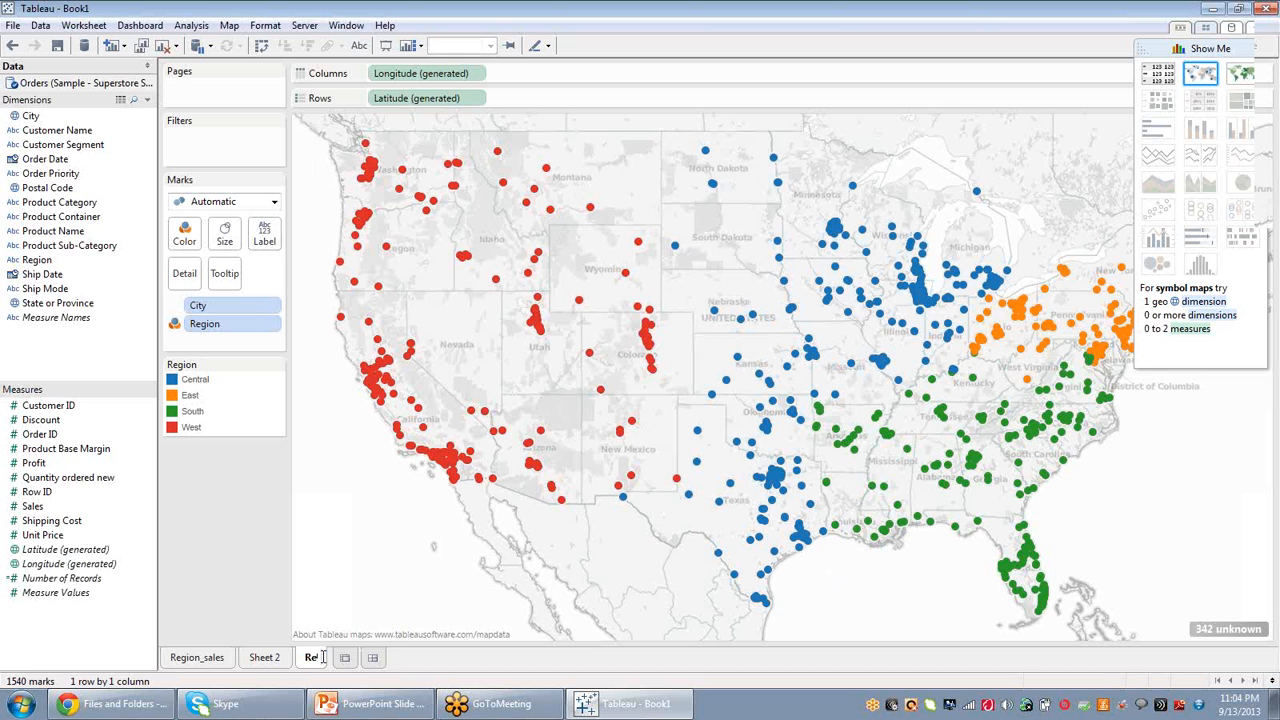
pyautogui.write('gional Ma')
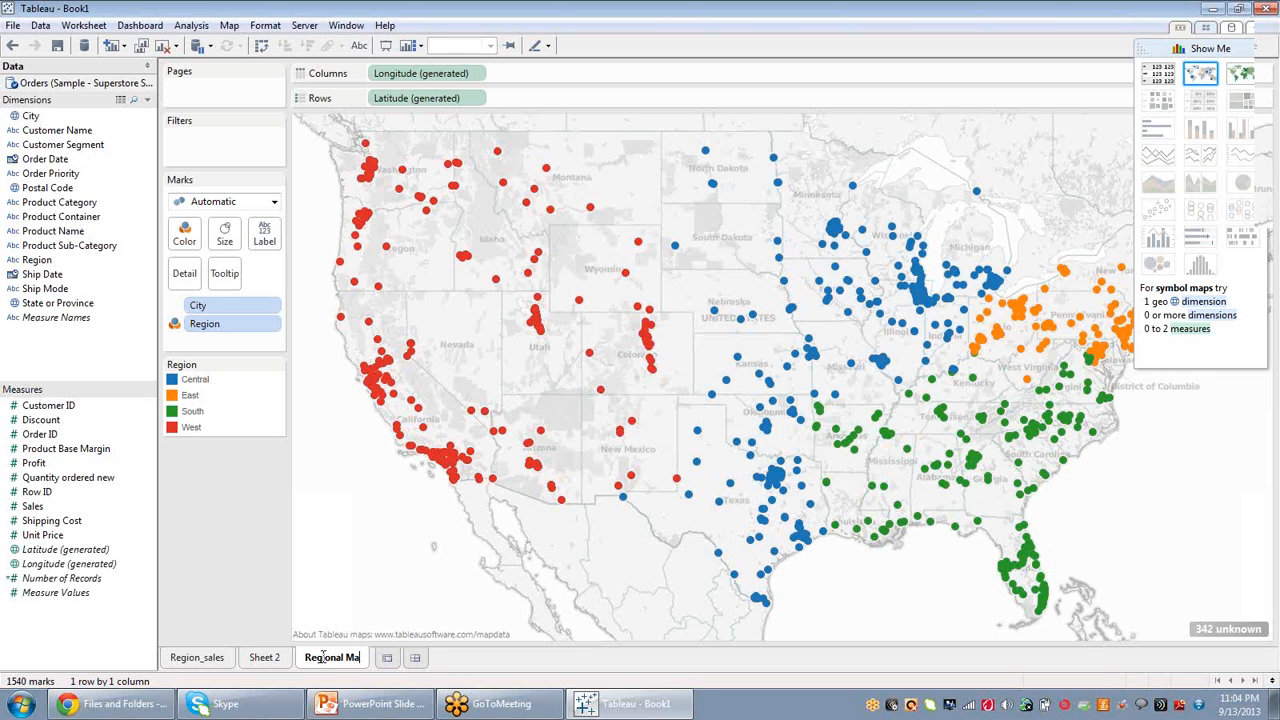
pyautogui.write('p')
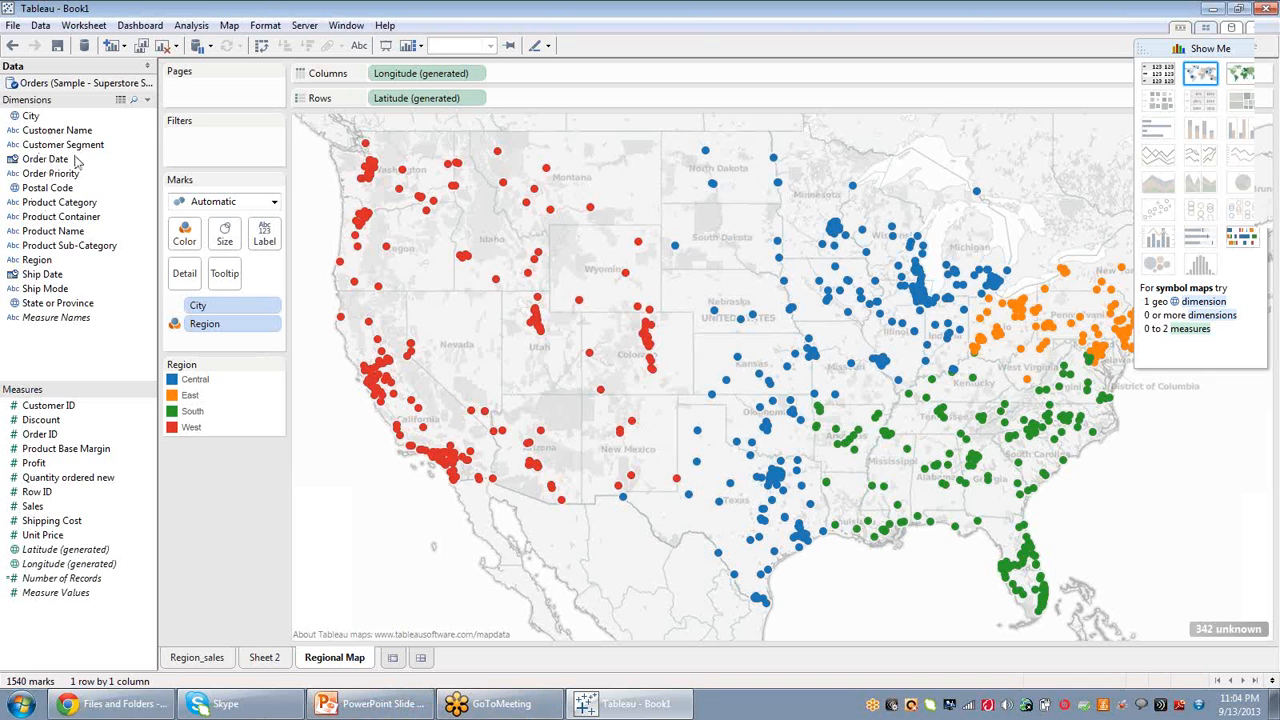
# Add a Years filter on Order Date to the view, keeping 2010, 2011, 2012 and 2013.
pyautogui.moveTo(47, 160); pyautogui.dragTo(199, 153)
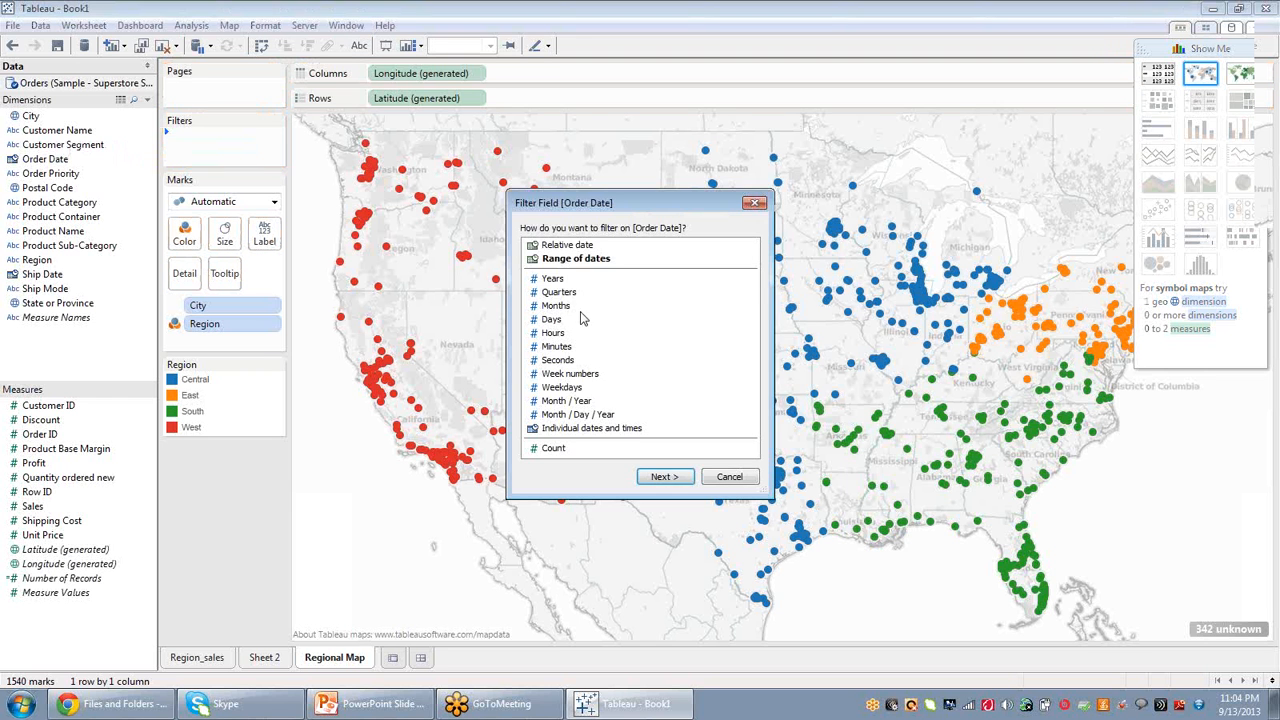
pyautogui.click(556, 279)
pyautogui.click(664, 477)
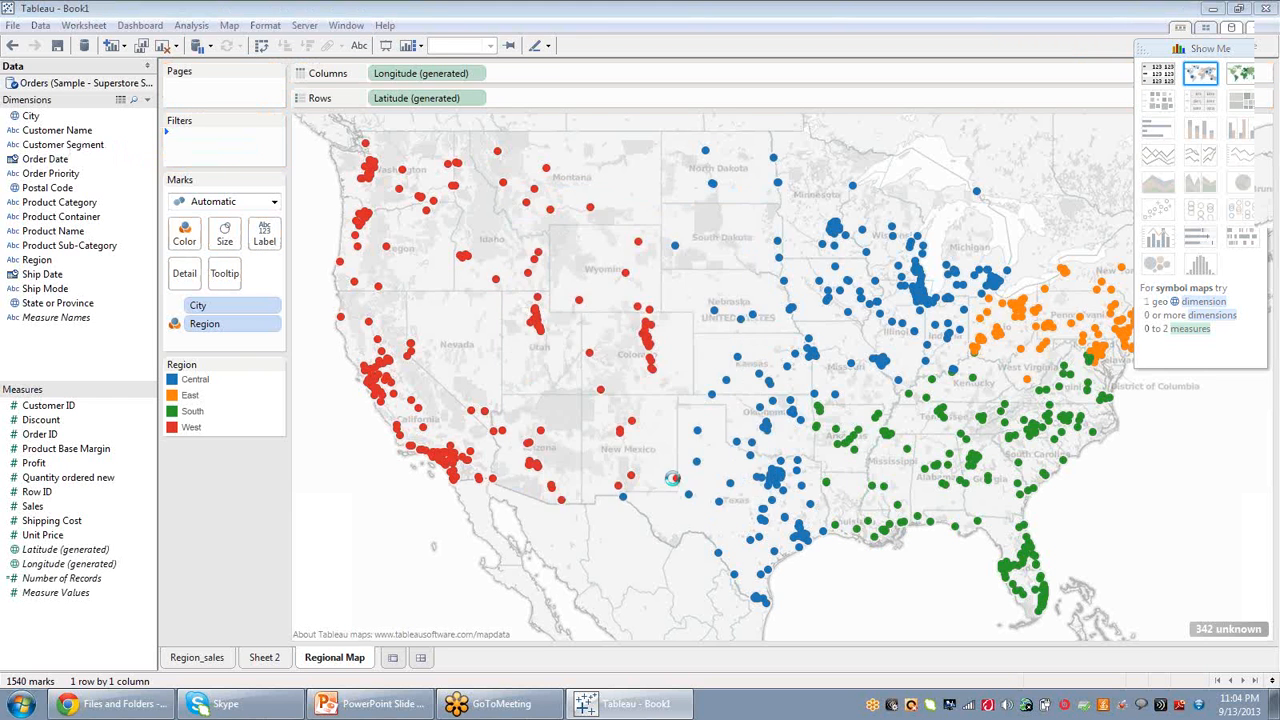
pyautogui.click(497, 229)
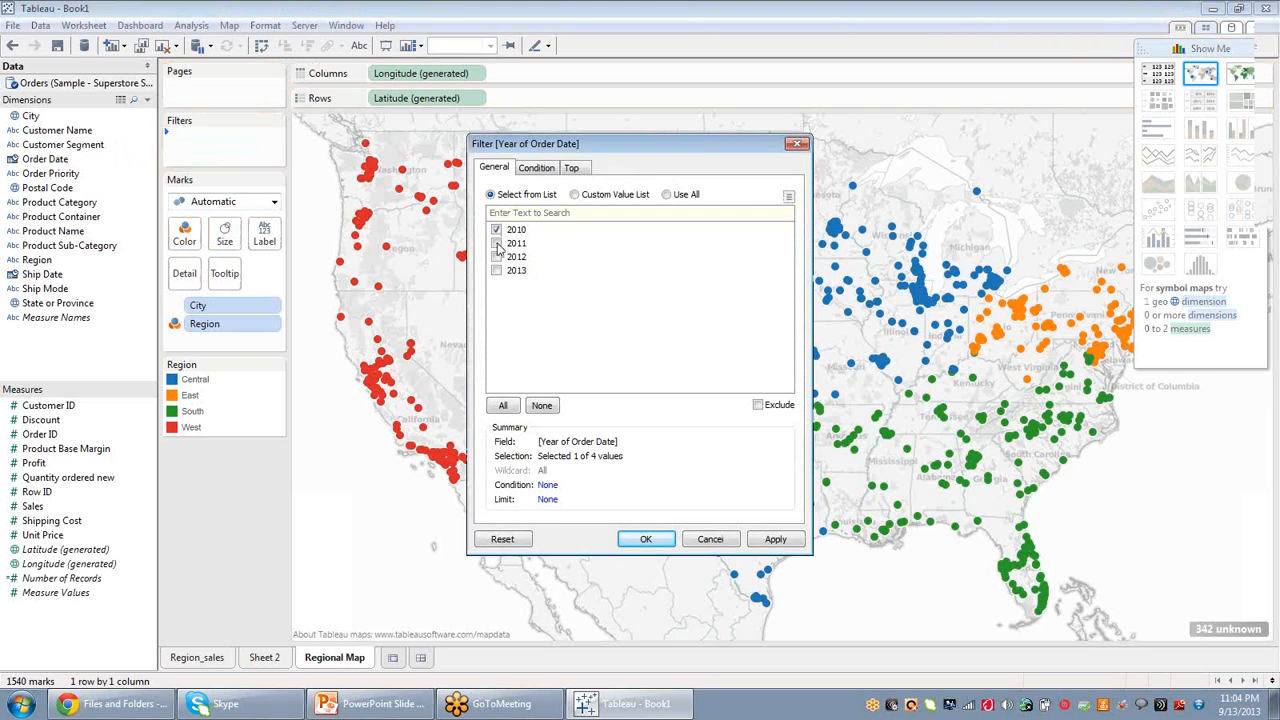
pyautogui.click(497, 243)
pyautogui.click(497, 257)
pyautogui.click(497, 270)
pyautogui.click(776, 540)
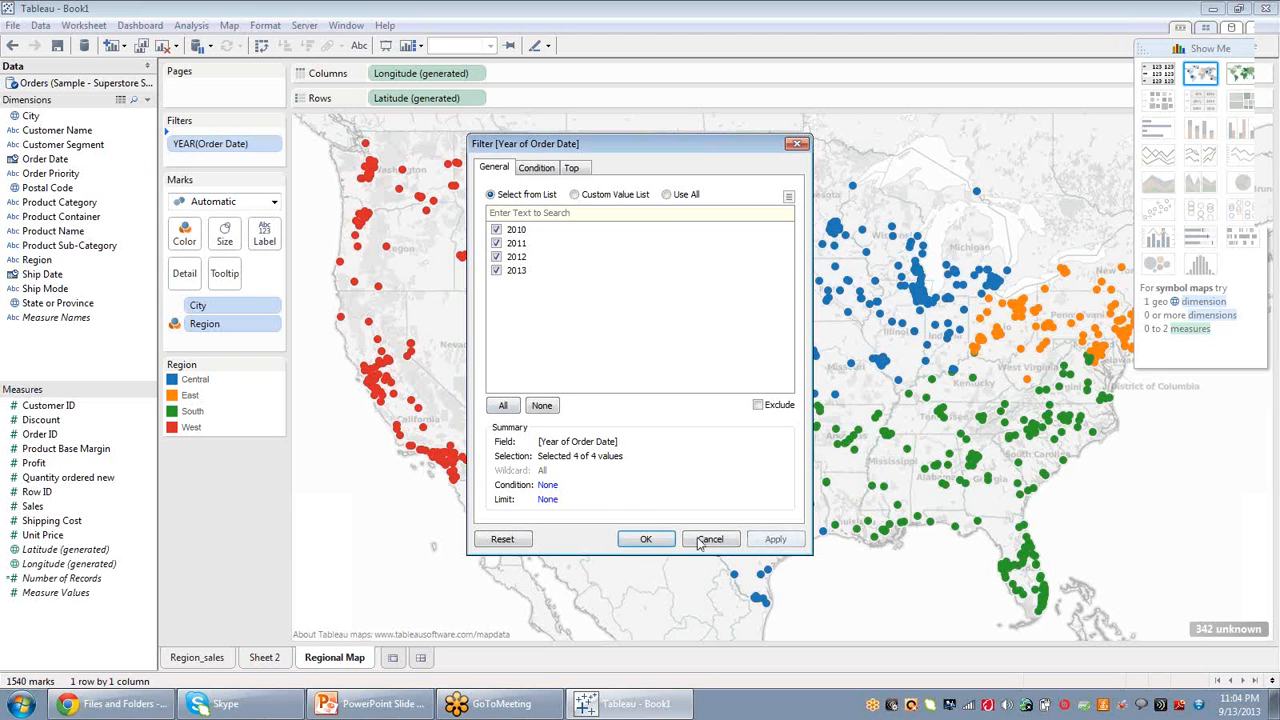
pyautogui.click(646, 540)
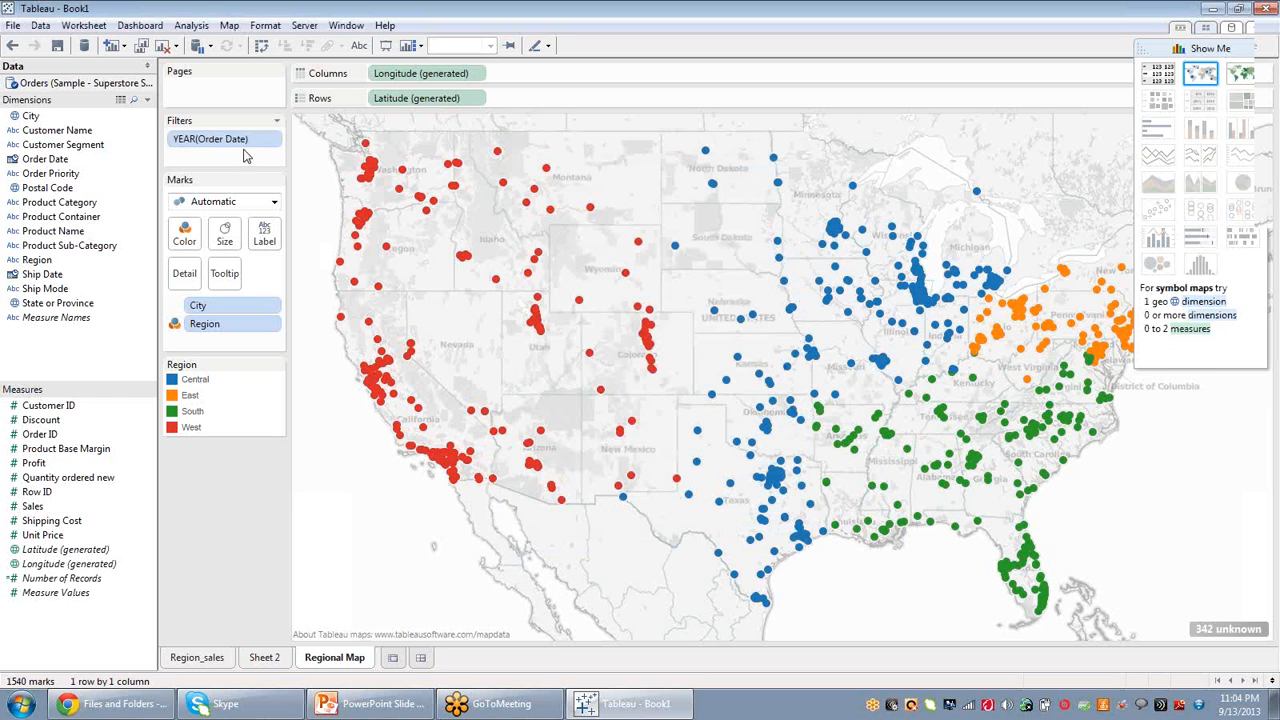
# Show the Year of Order Date quick filter and collapse the Show Me panel.
pyautogui.click(275, 144)
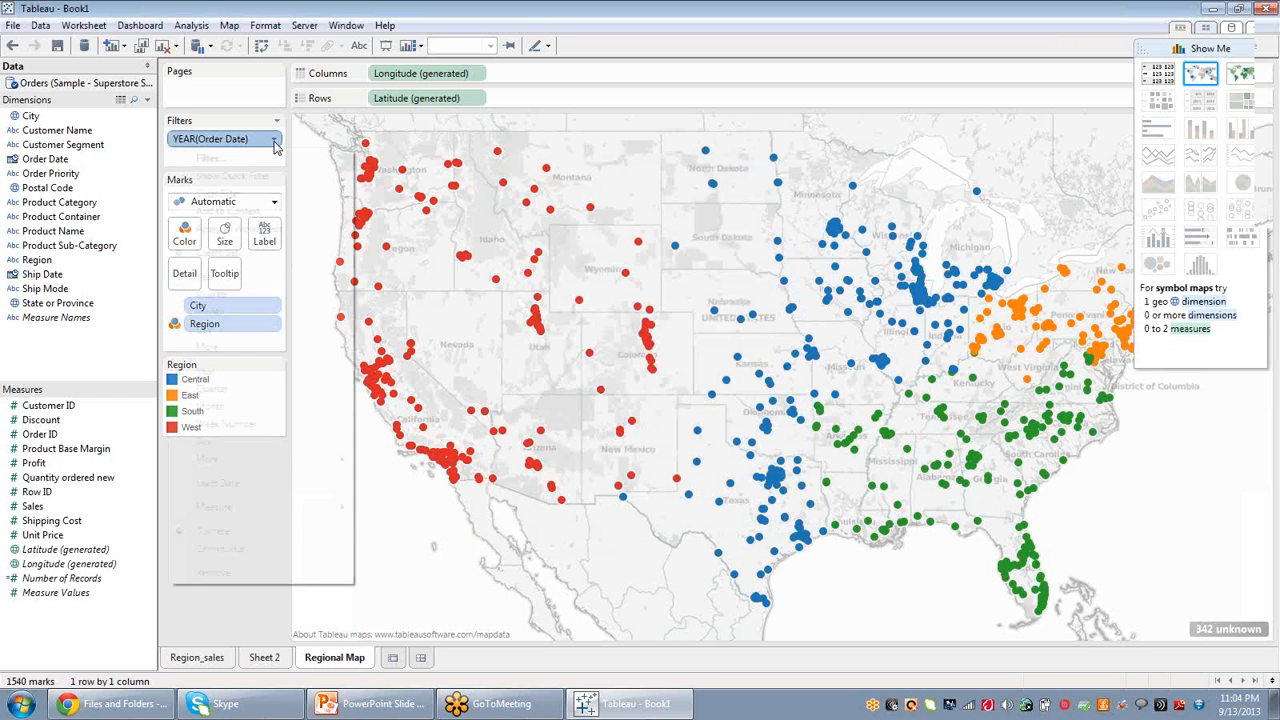
pyautogui.click(258, 178)
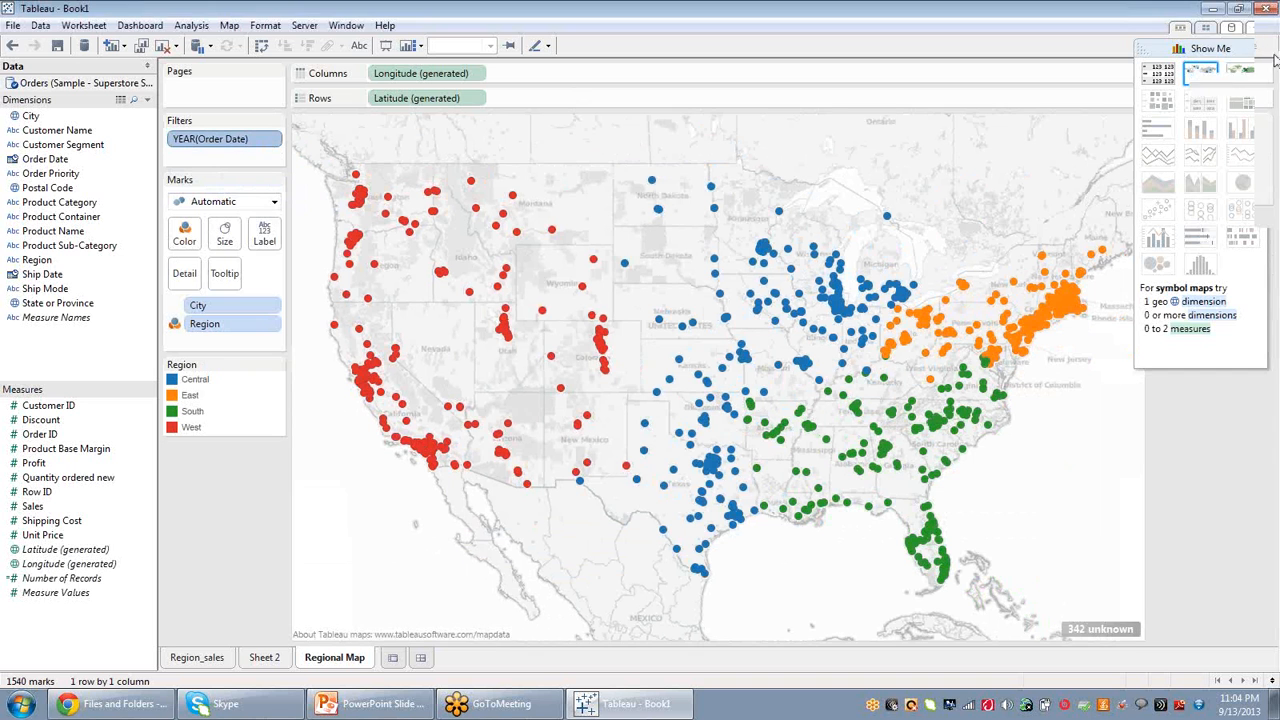
pyautogui.click(1218, 52)
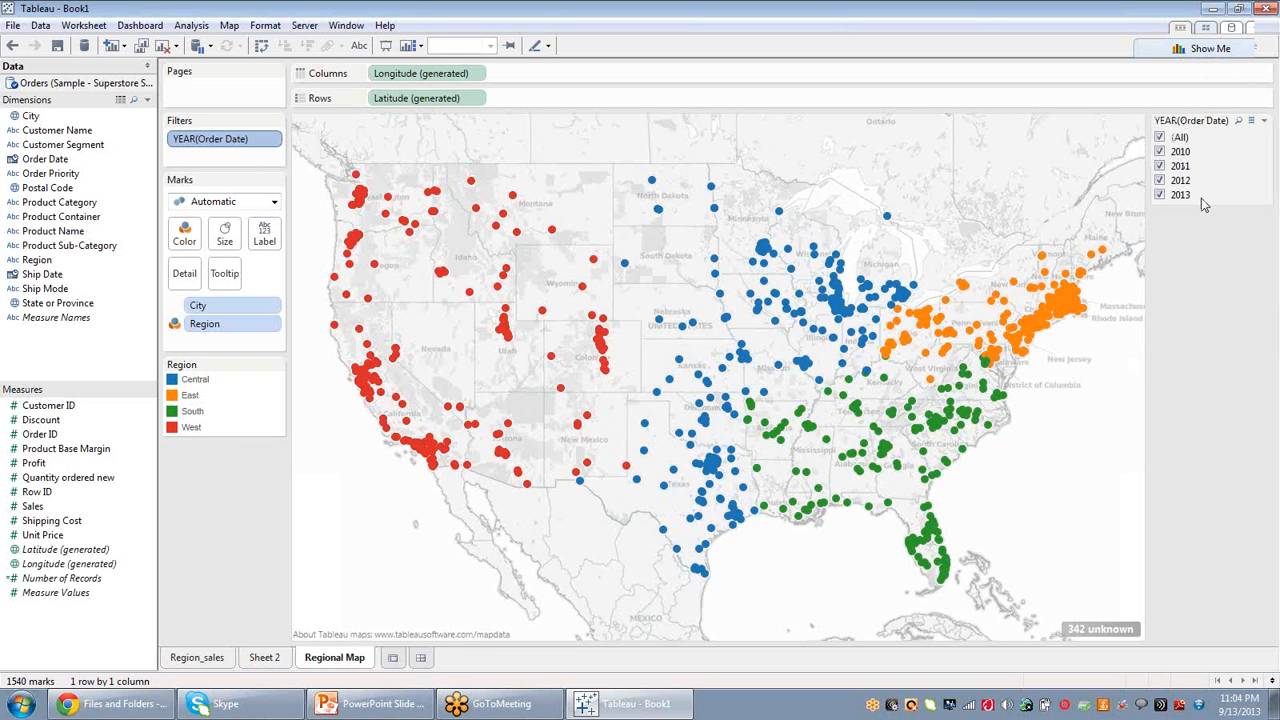
# Clear all years in the quick filter, then recheck 2010 through 2013 one by one.
pyautogui.click(1160, 137)
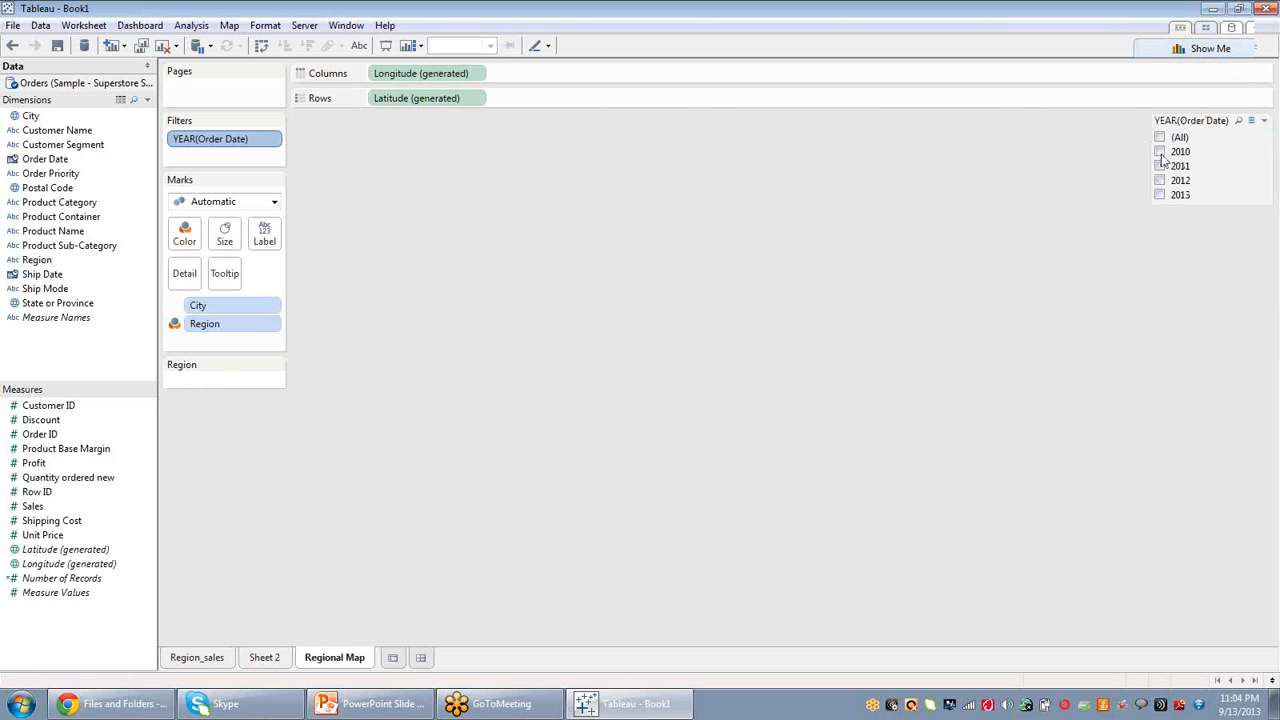
pyautogui.click(1160, 151)
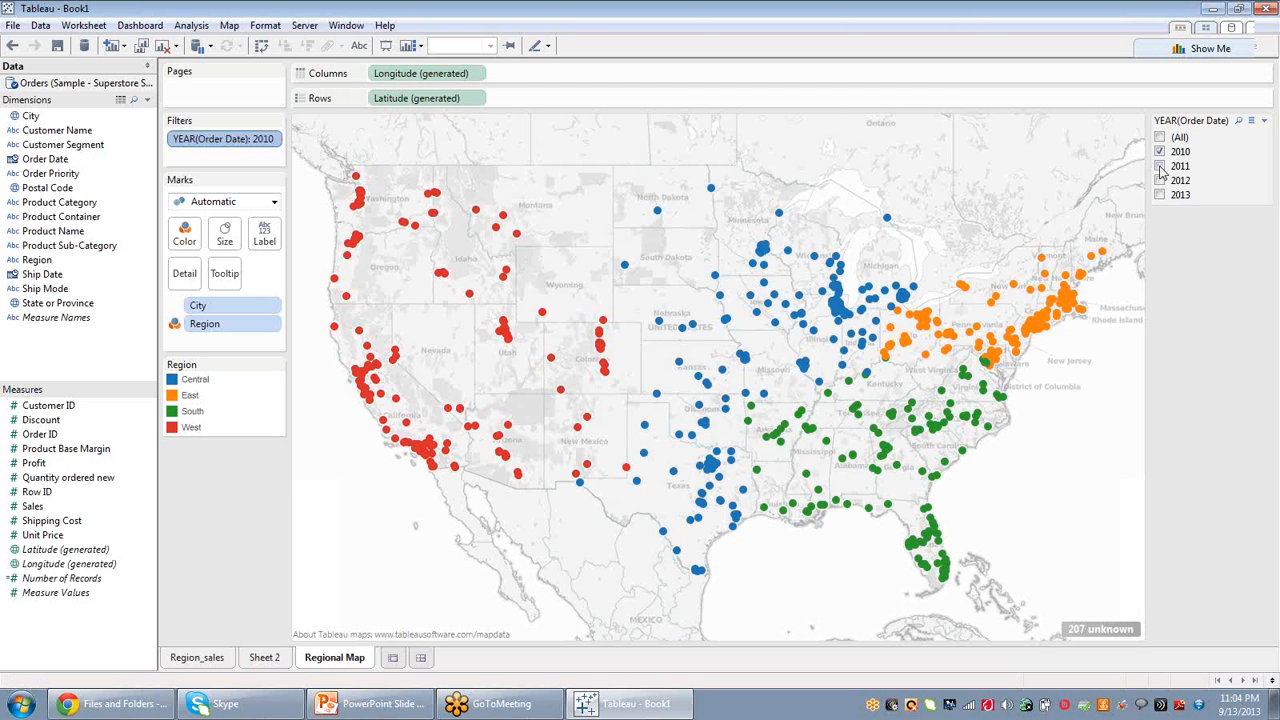
pyautogui.click(1160, 166)
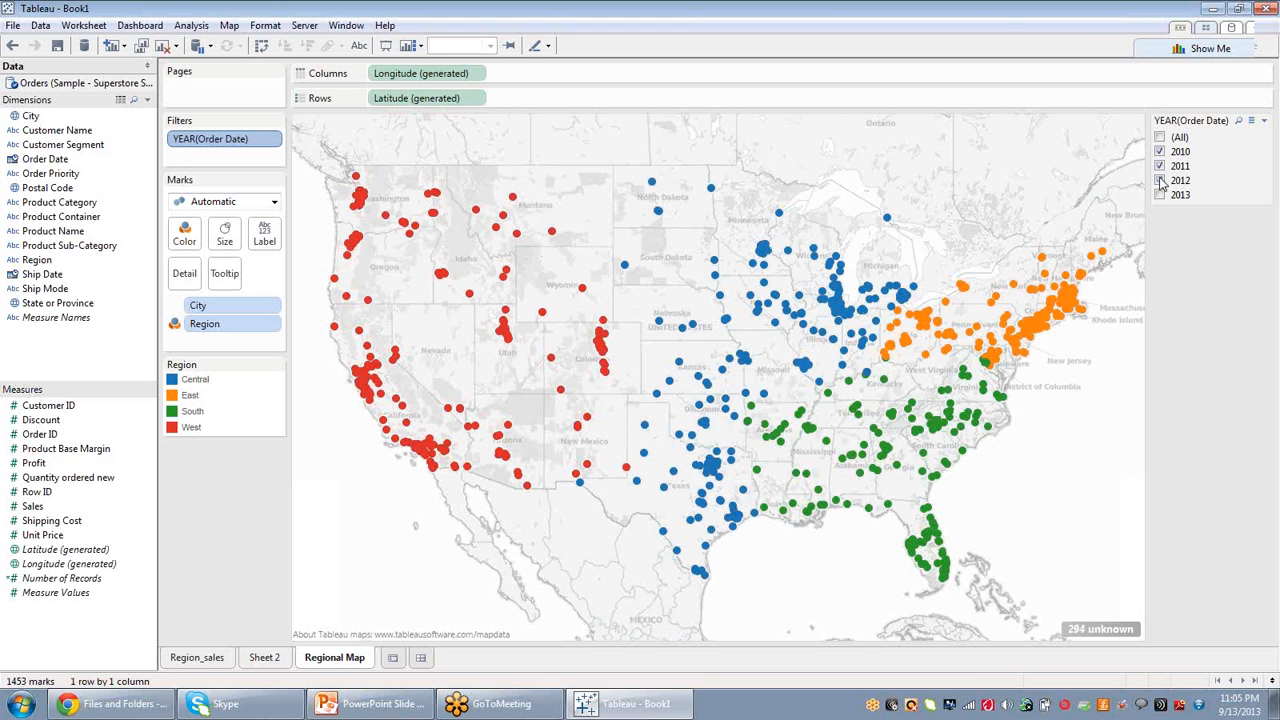
pyautogui.click(1160, 181)
pyautogui.click(1160, 195)
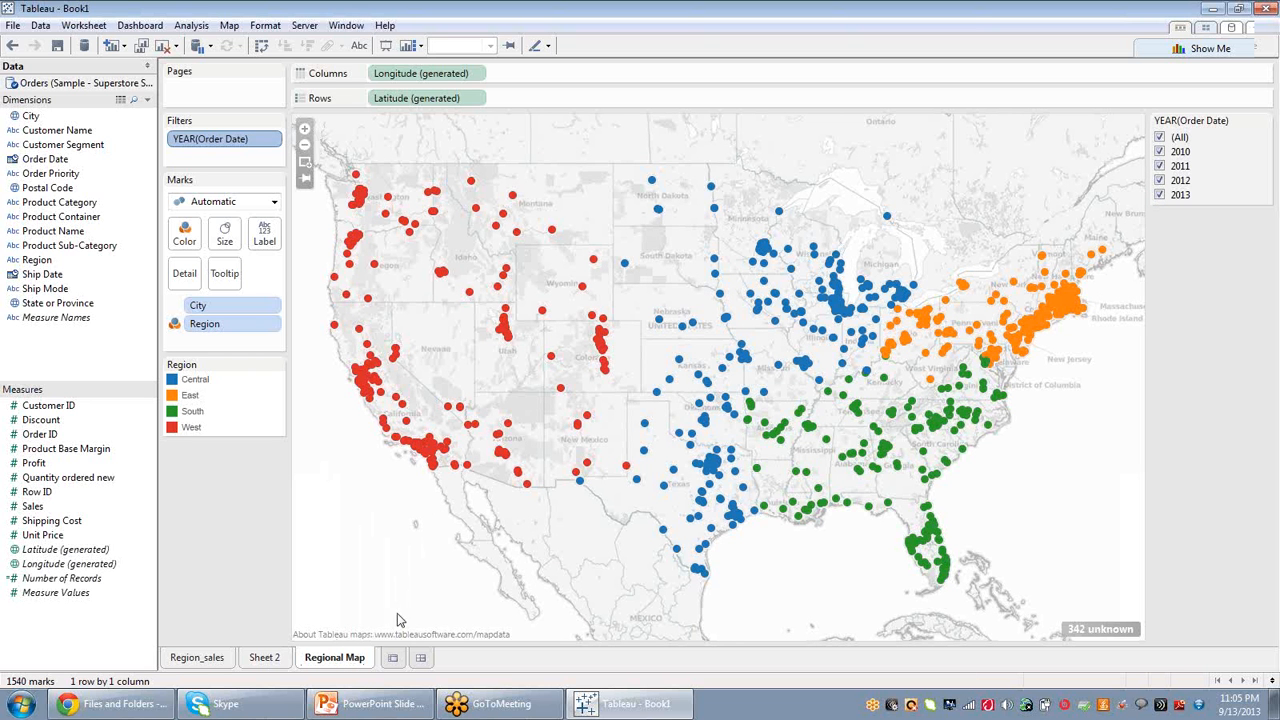
# Create a new dashboard.
pyautogui.click(209, 657)
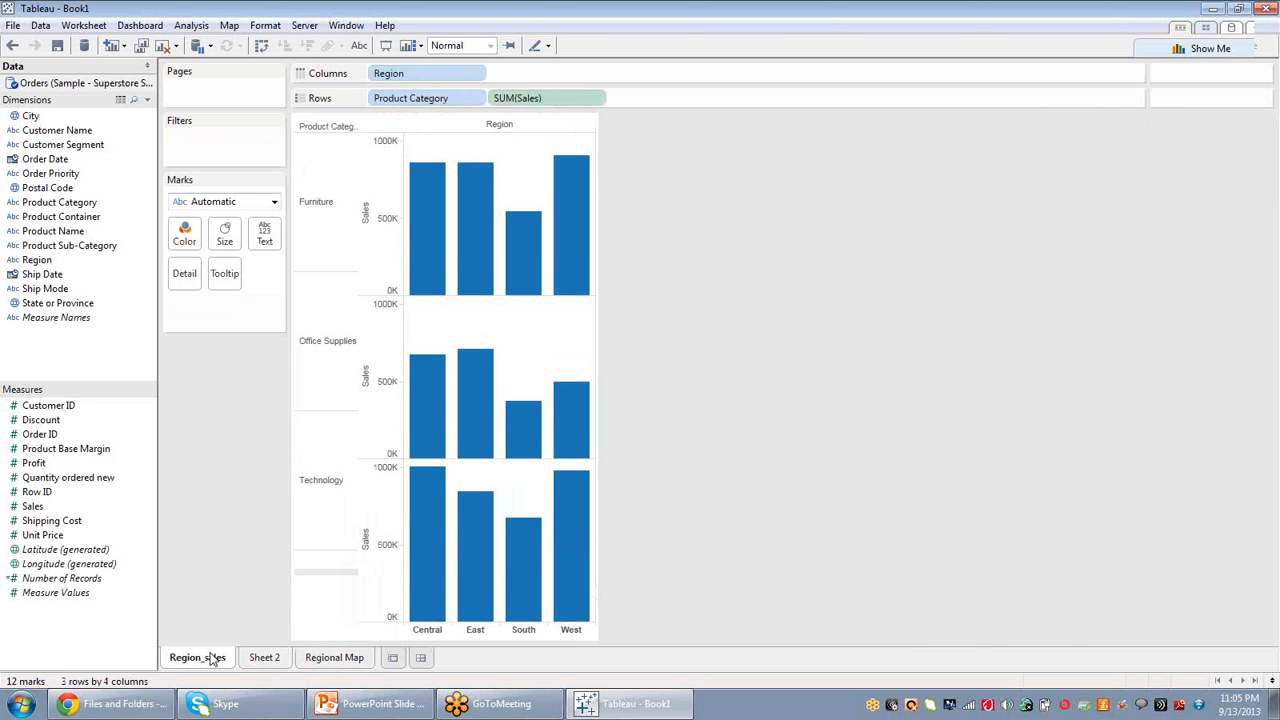
pyautogui.click(330, 660)
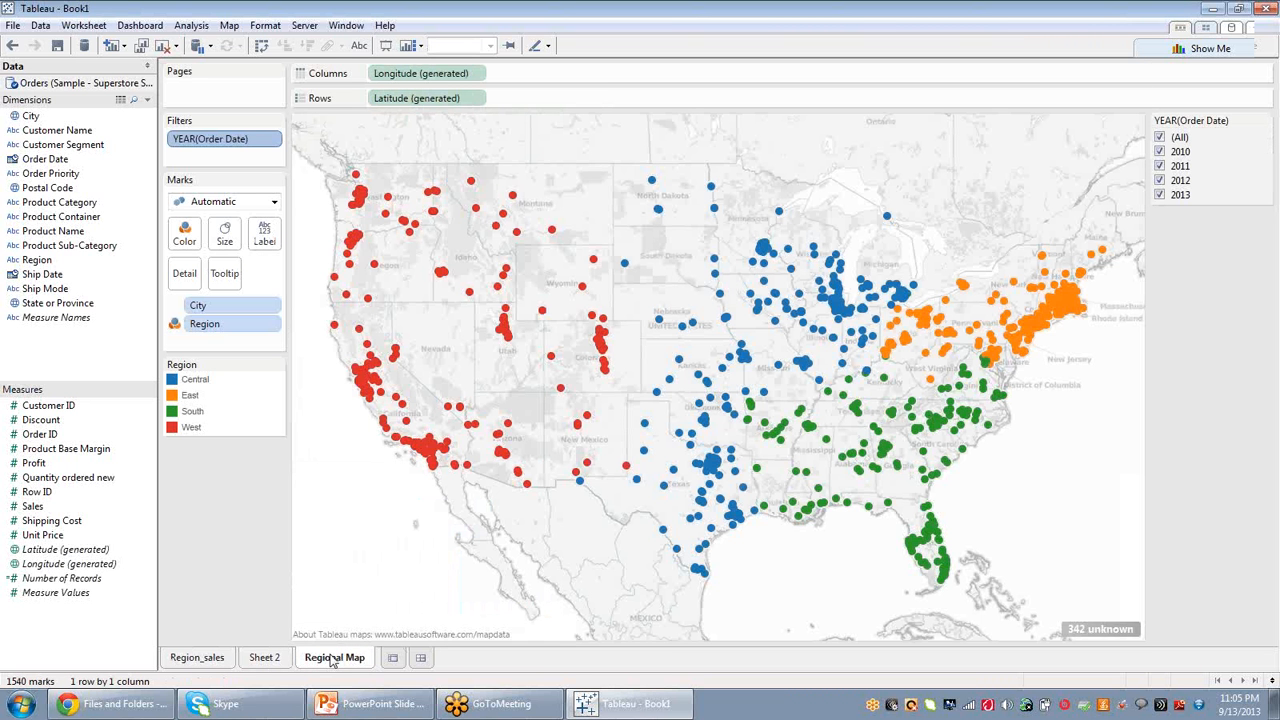
pyautogui.click(421, 660)
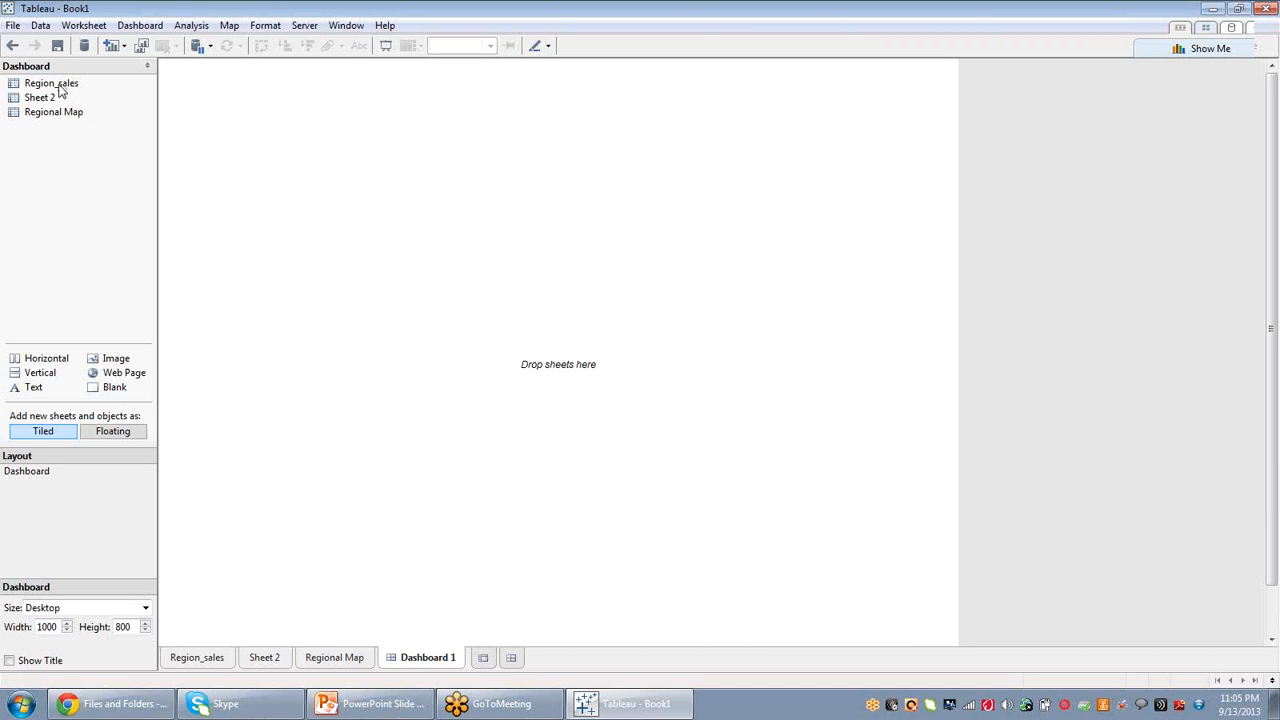
# Place Regional Map on the dashboard and add Region_sales beneath it.
pyautogui.moveTo(60, 112); pyautogui.dragTo(388, 132)
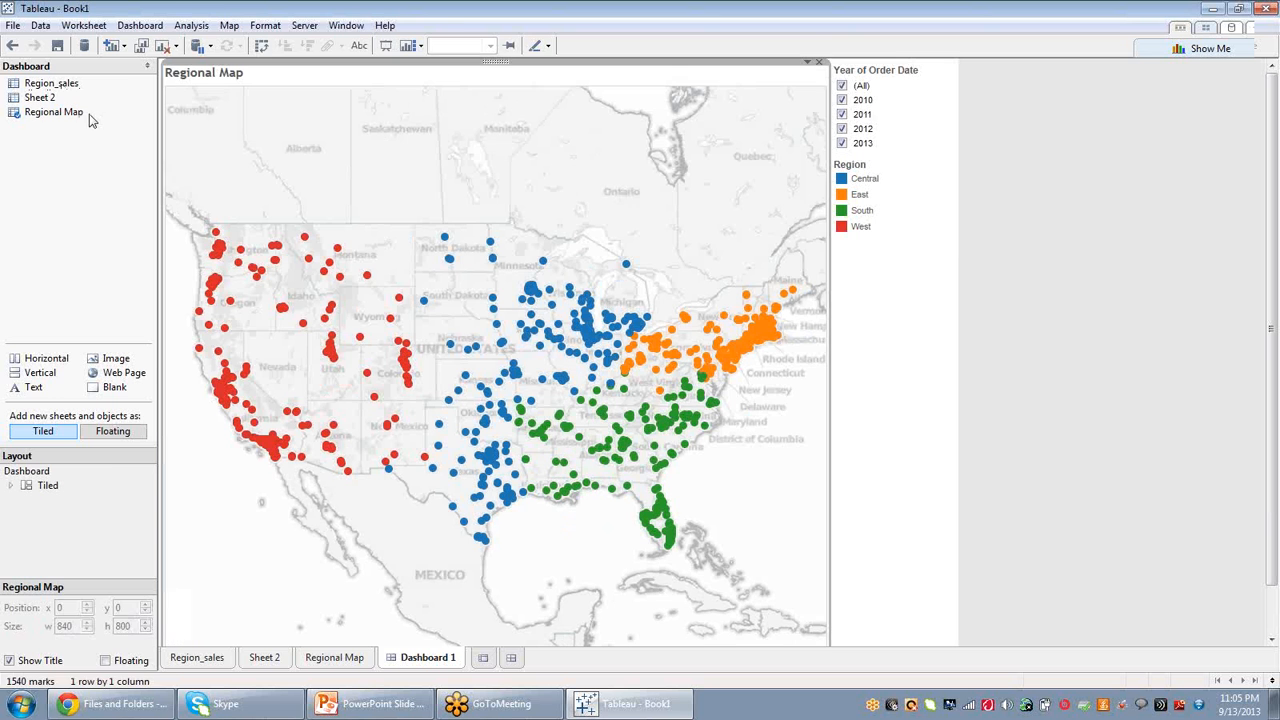
pyautogui.moveTo(54, 84); pyautogui.dragTo(403, 510)
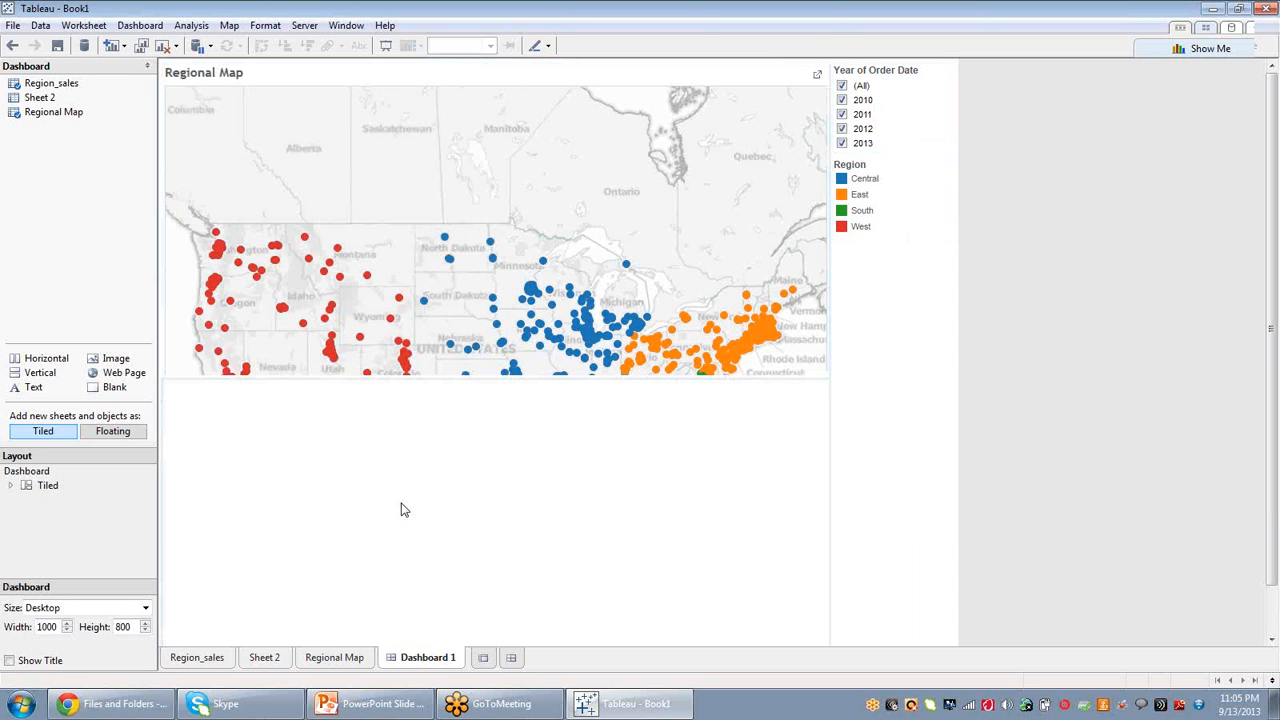
pyautogui.click(868, 412)
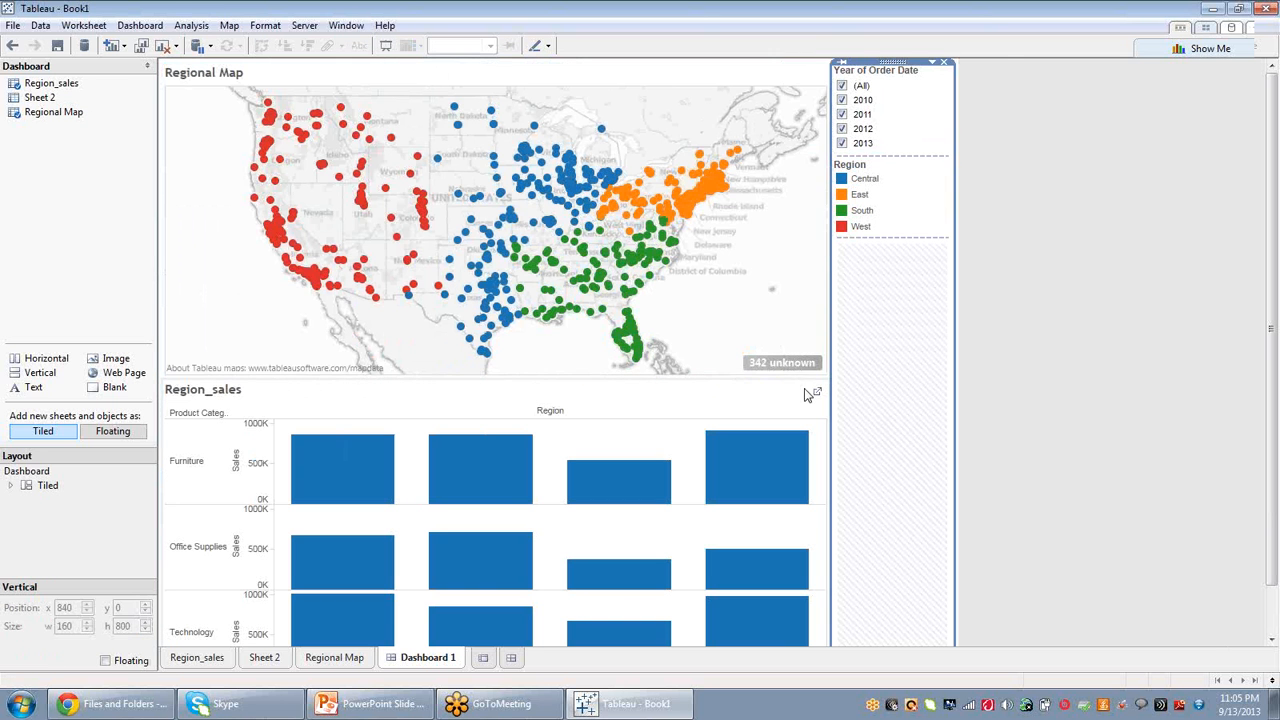
pyautogui.click(641, 453)
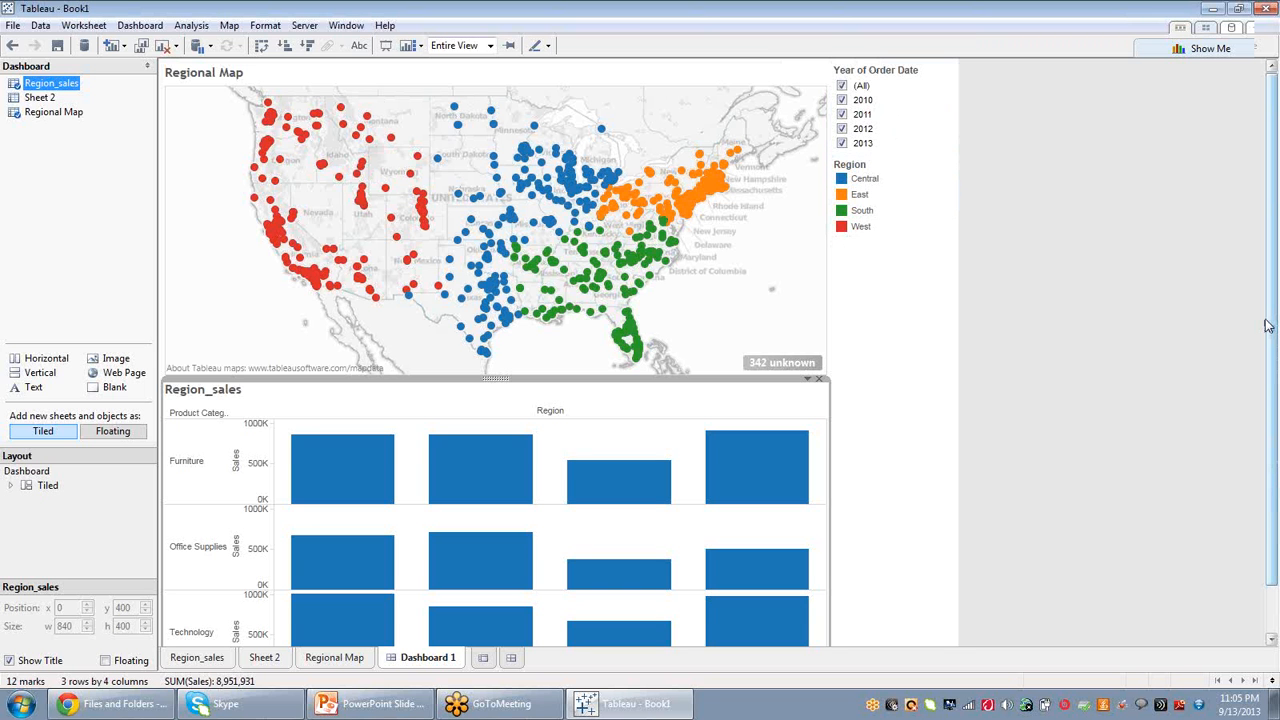
pyautogui.moveTo(1266, 320); pyautogui.dragTo(1267, 321)
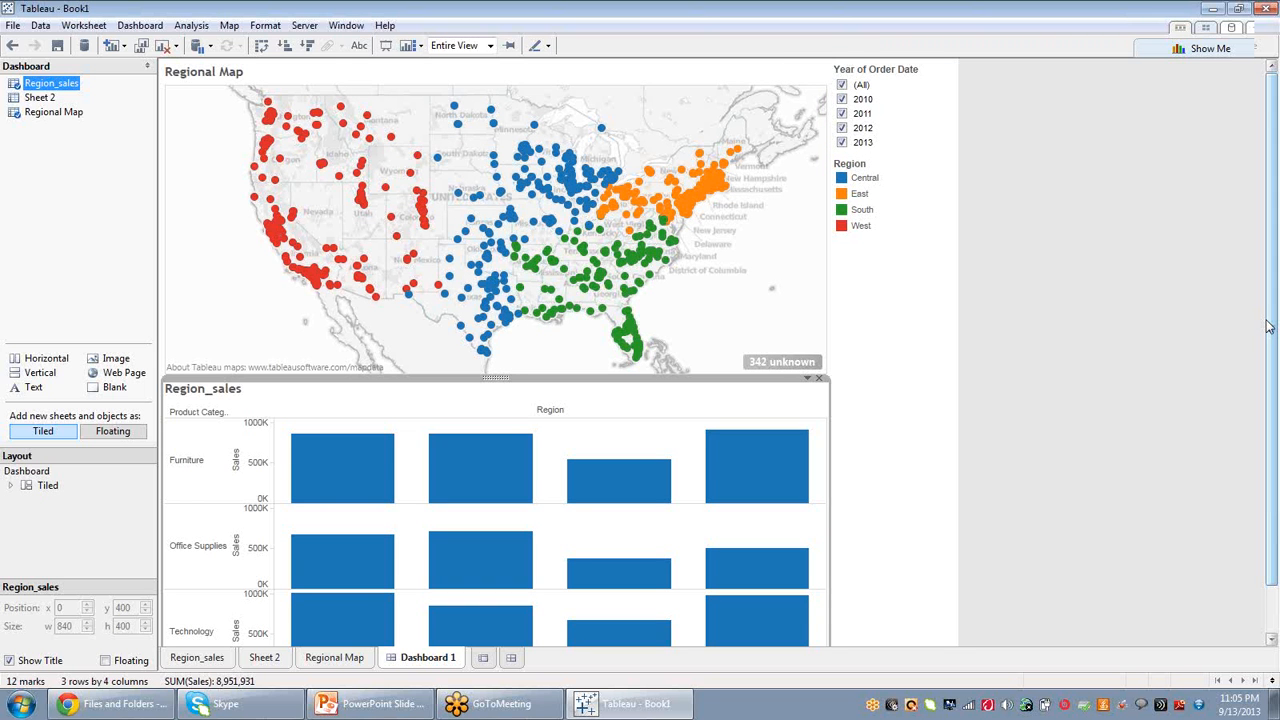
pyautogui.scroll(-1, 1267, 326)
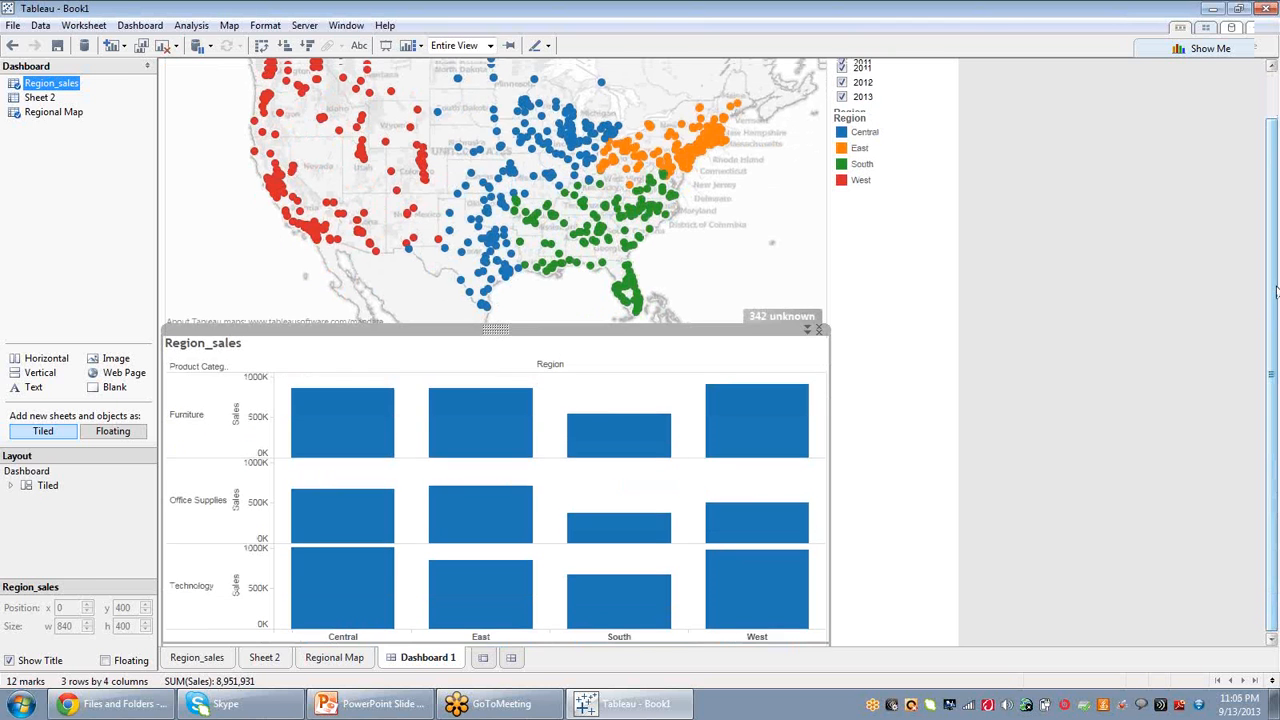
pyautogui.scroll(1, 1267, 320)
# Limit the dashboard's year quick filter to 2010 only.
pyautogui.click(842, 86)
pyautogui.click(842, 100)
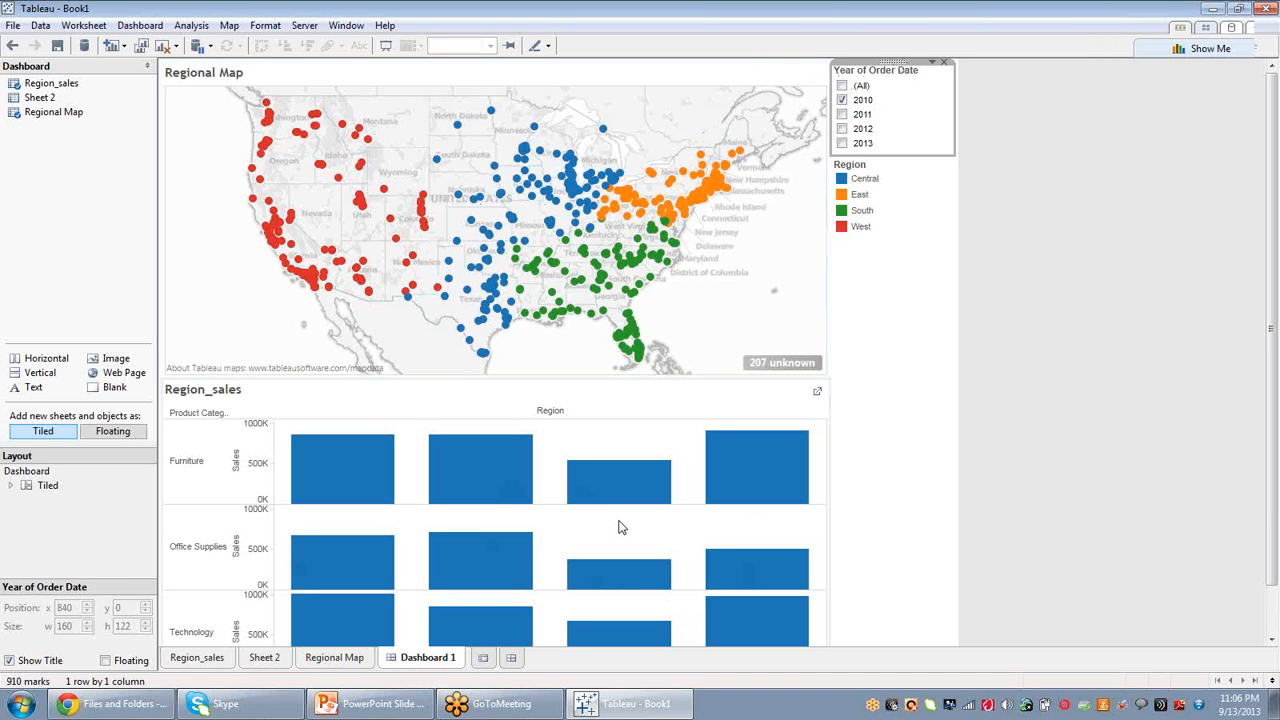
# Apply the dashboard's year quick filter to both Region_sales and Regional Map, and add 2011 to the selected years.
pyautogui.click(933, 65)
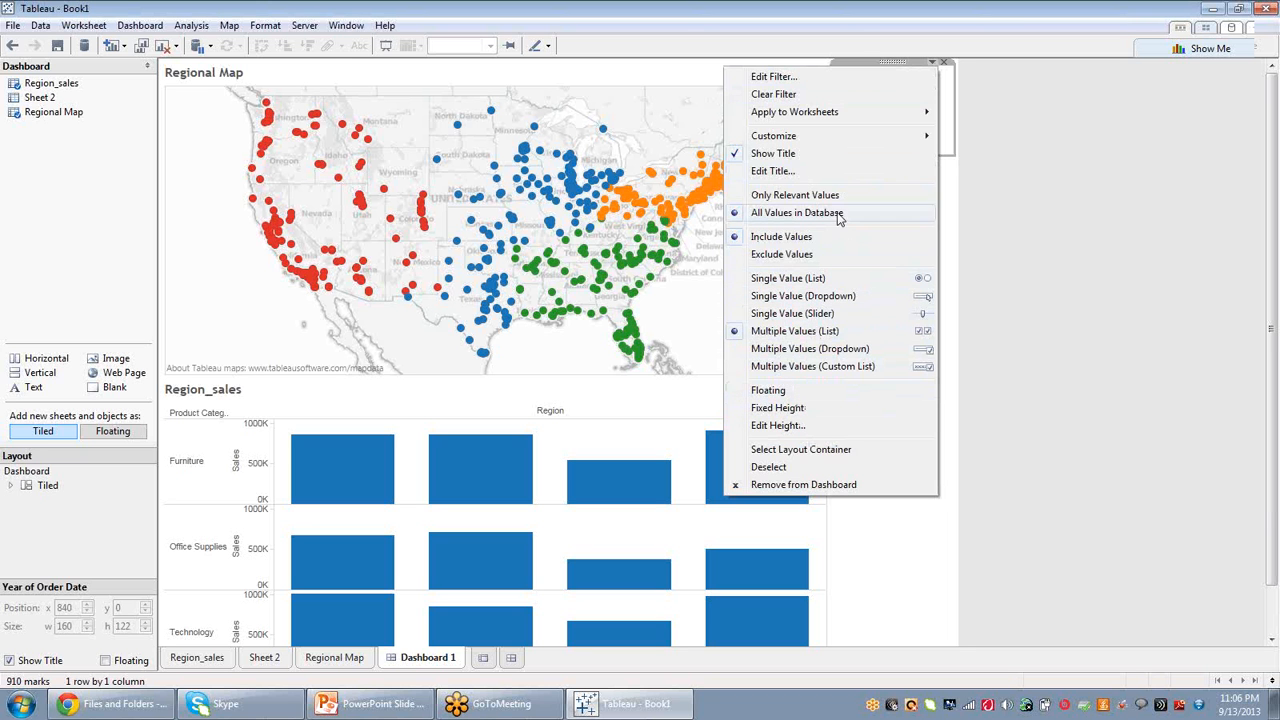
pyautogui.moveTo(838, 121)
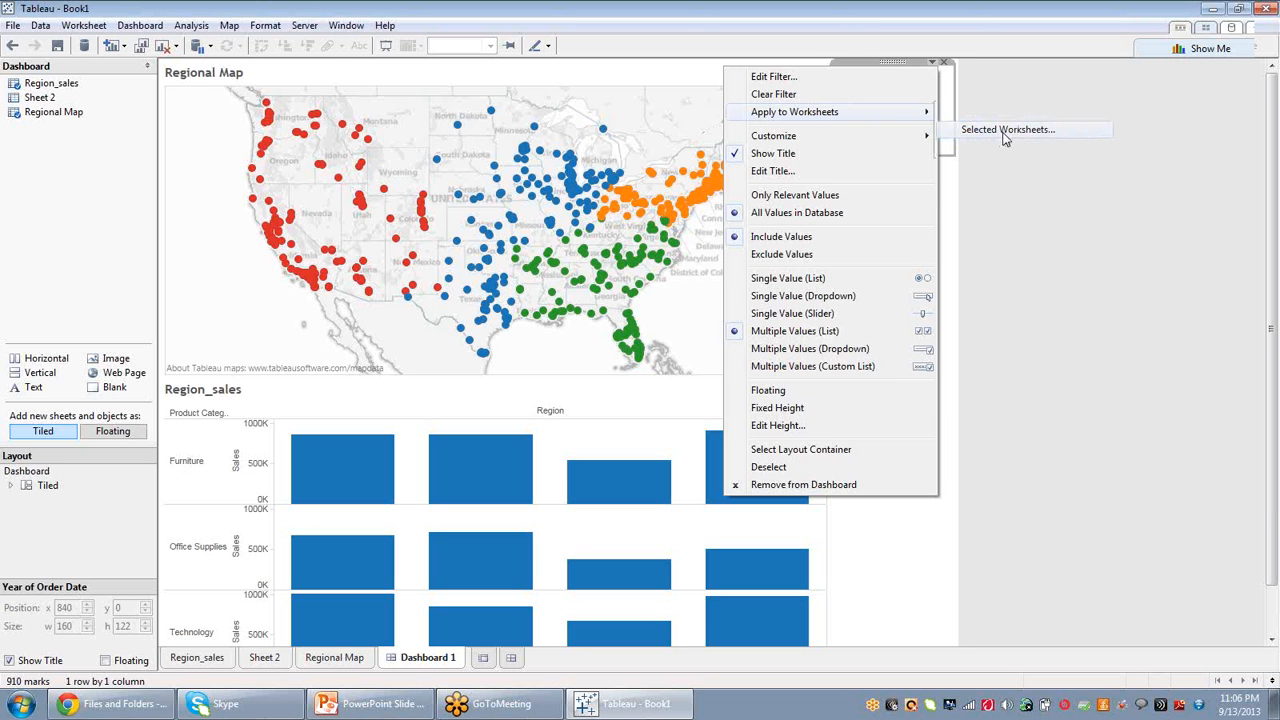
pyautogui.click(1005, 130)
pyautogui.click(446, 261)
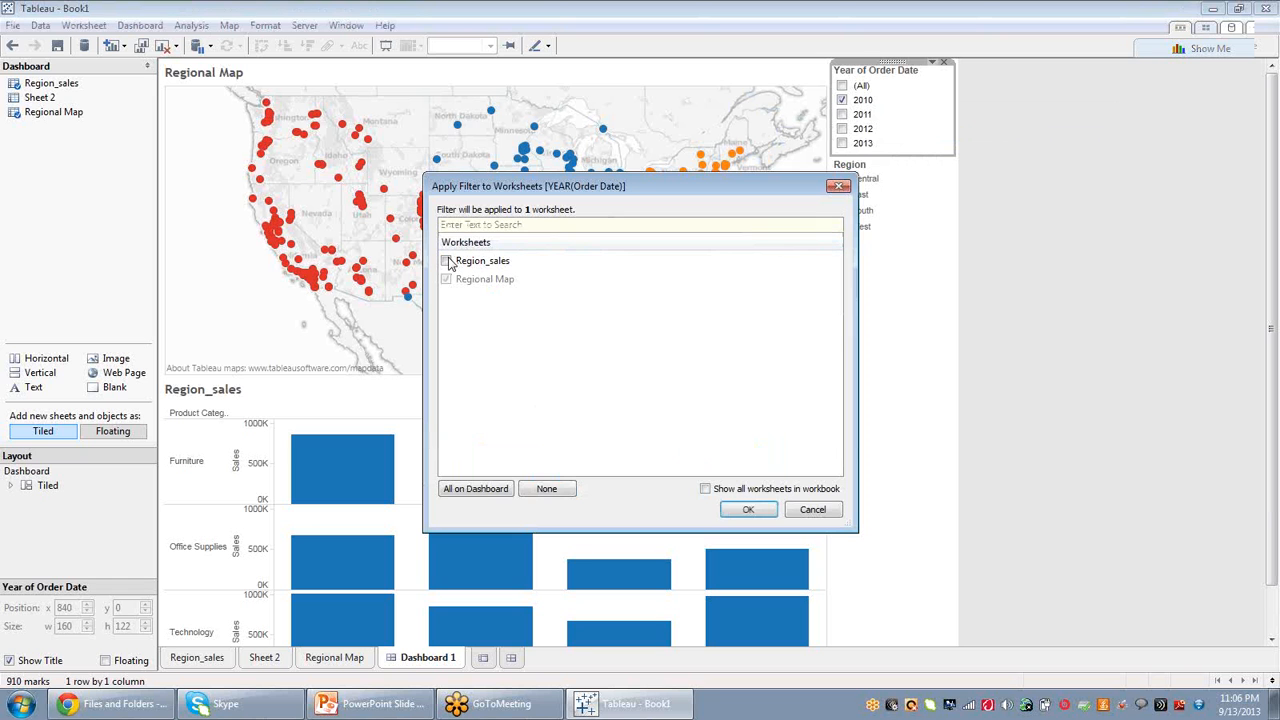
pyautogui.click(742, 511)
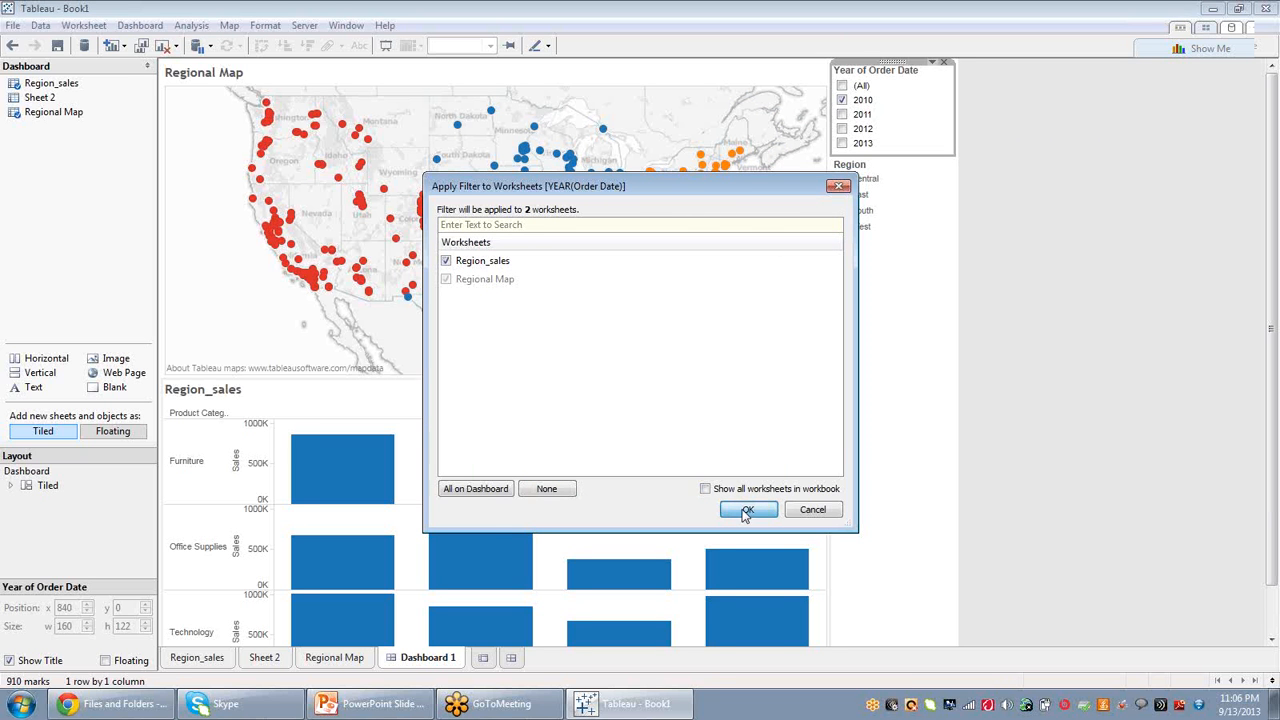
pyautogui.click(842, 114)
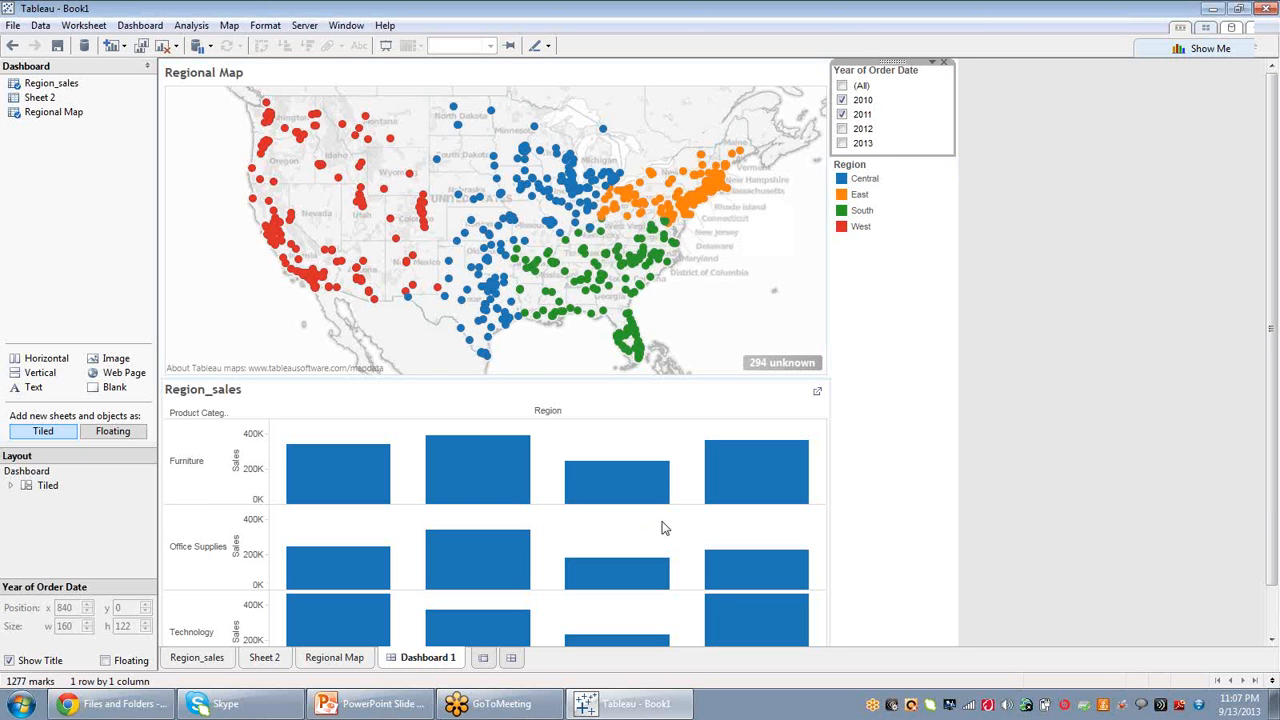
# Explore the map's context menu and a city mark's tooltip.
pyautogui.click(383, 181)
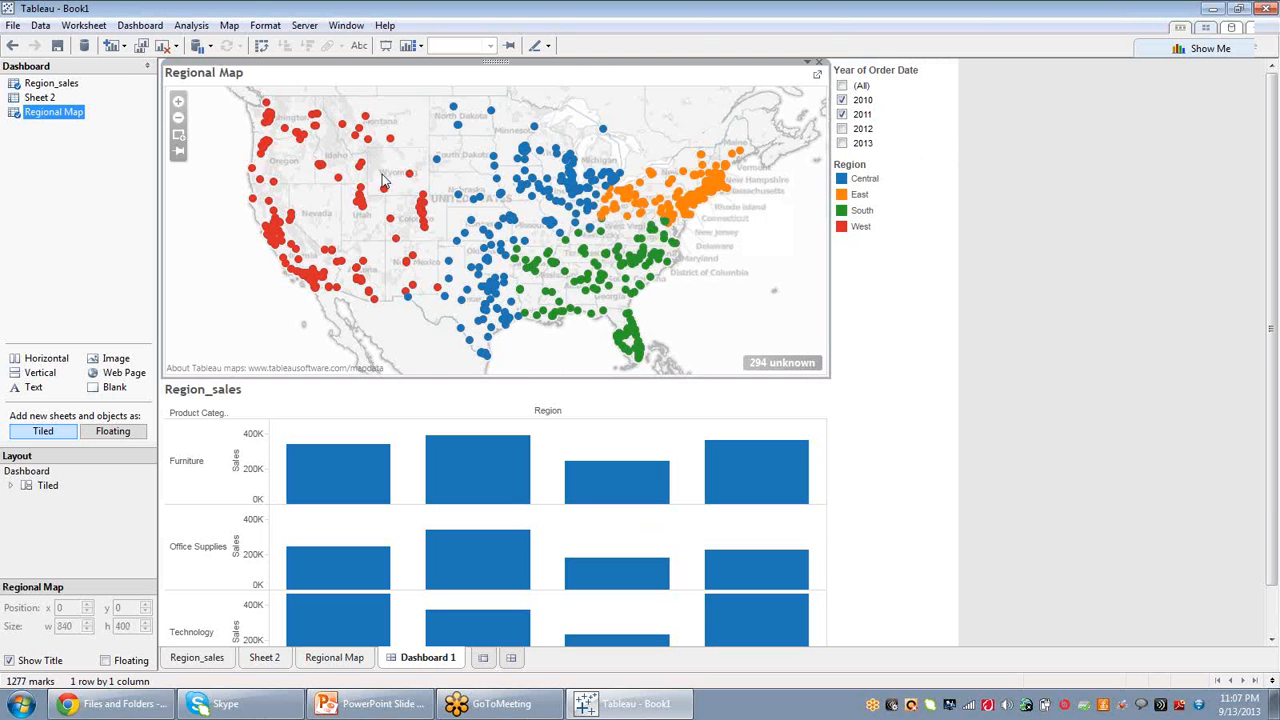
pyautogui.rightClick(383, 181)
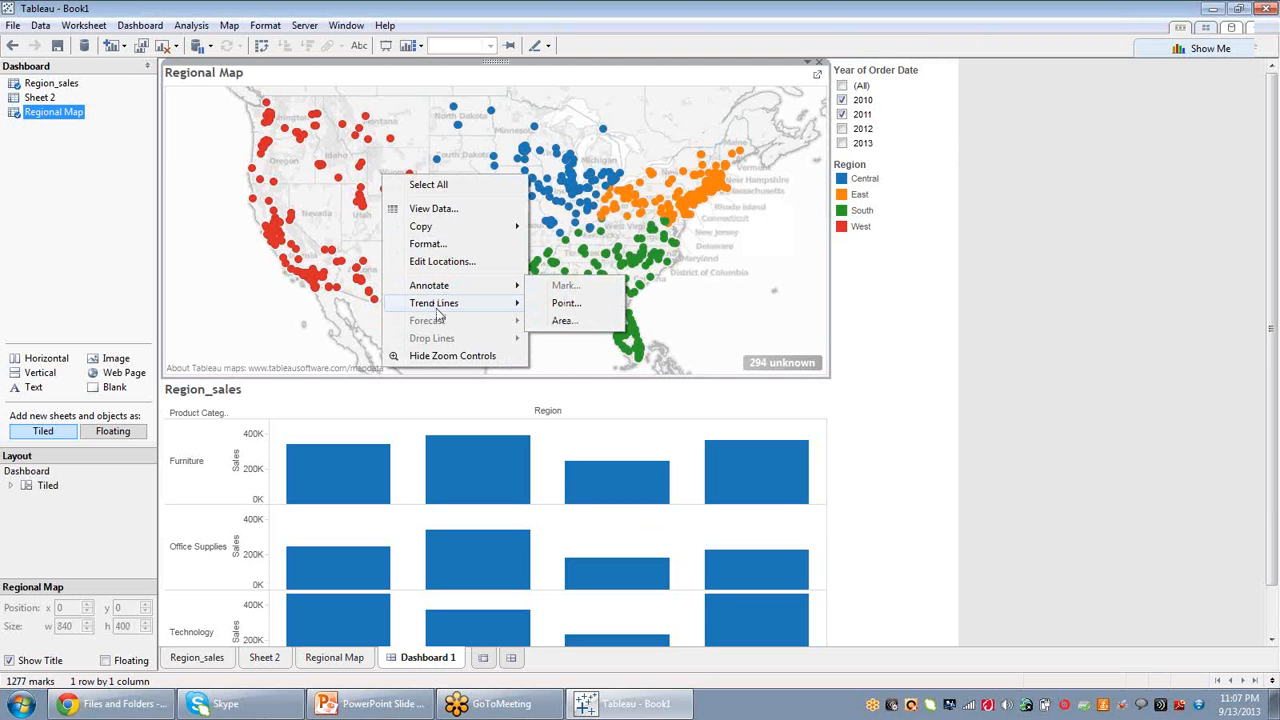
pyautogui.click(238, 290)
pyautogui.rightClick(238, 290)
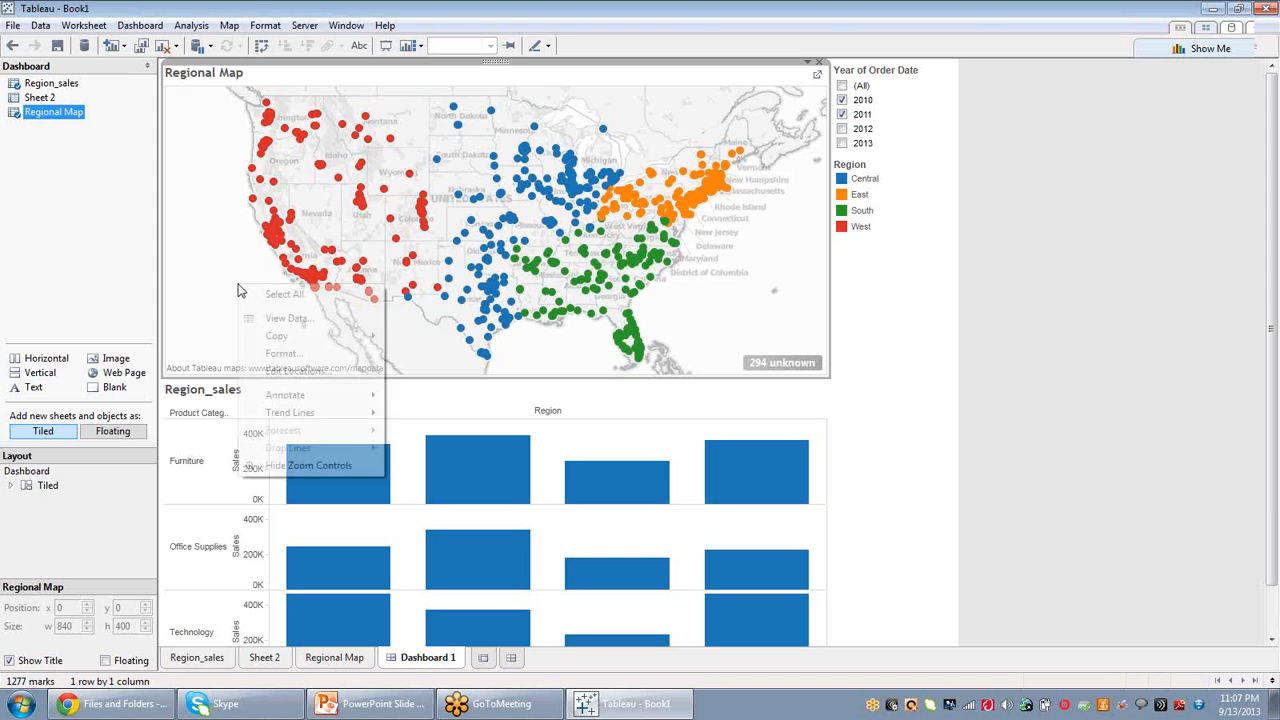
pyautogui.click(325, 256)
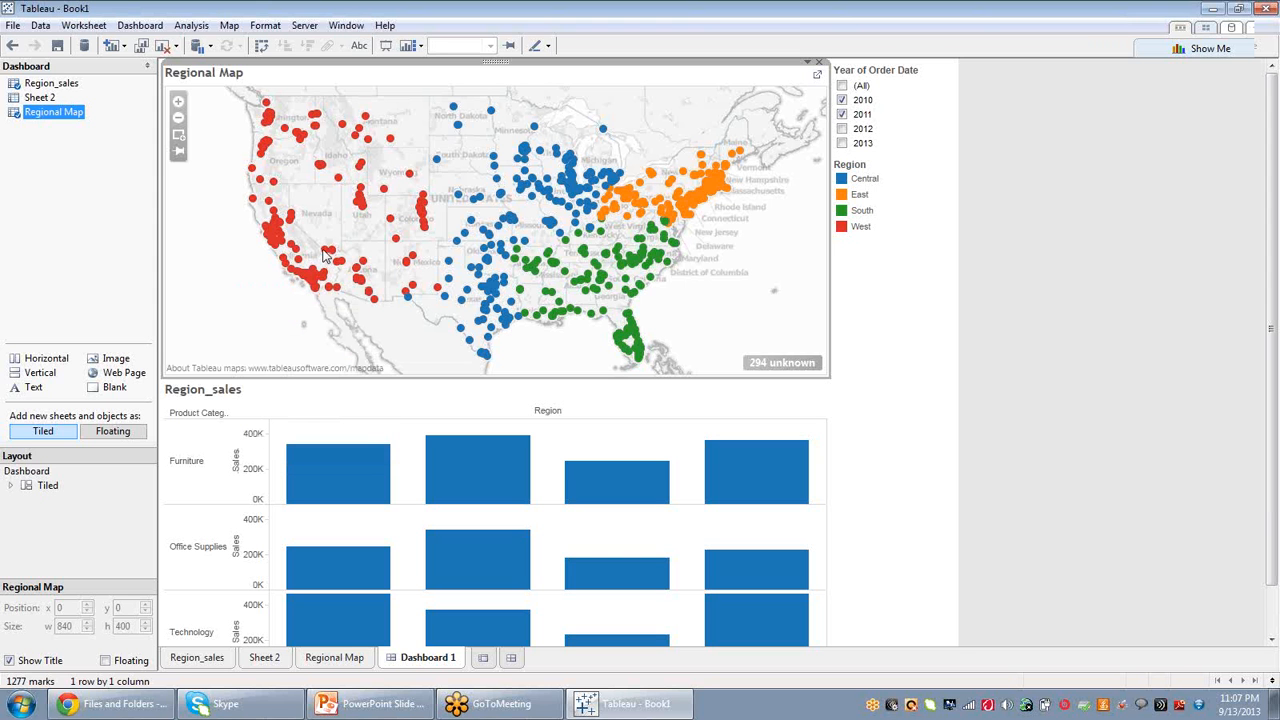
pyautogui.click(325, 256)
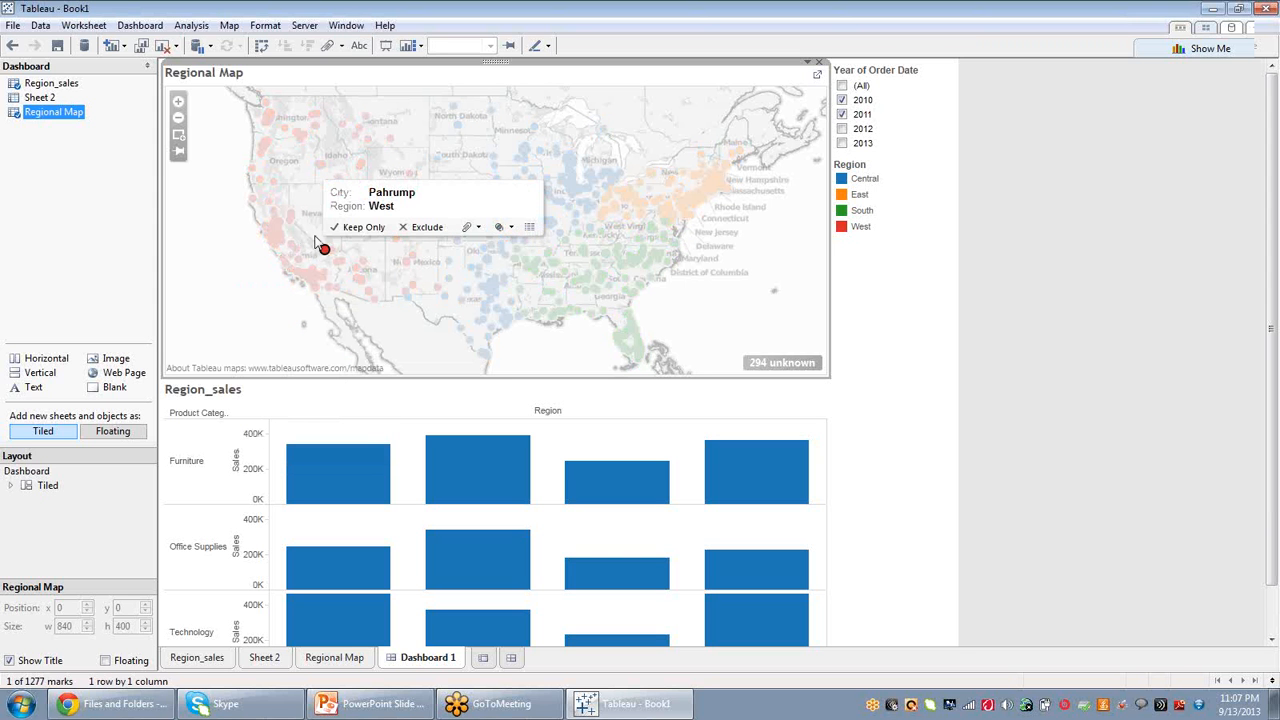
pyautogui.click(204, 90)
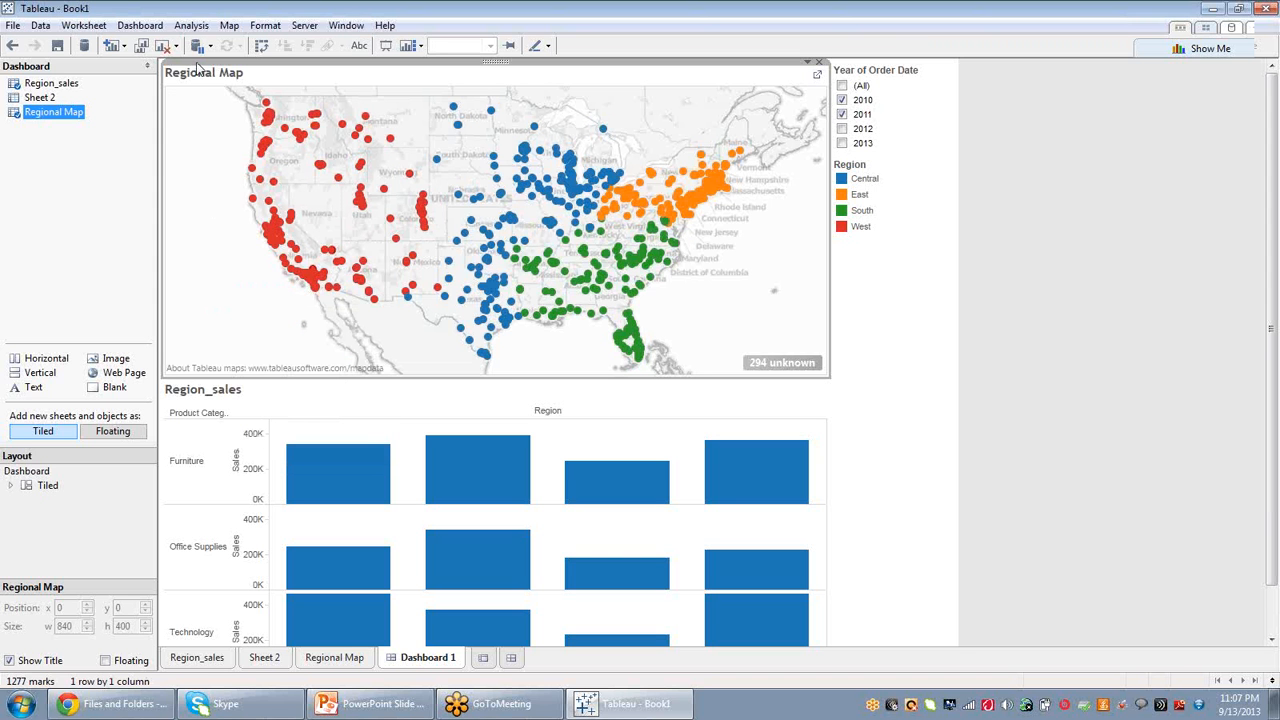
# Add a dashboard filter action with Regional Map as the only source sheet and Region_sales as the only target.
pyautogui.click(141, 28)
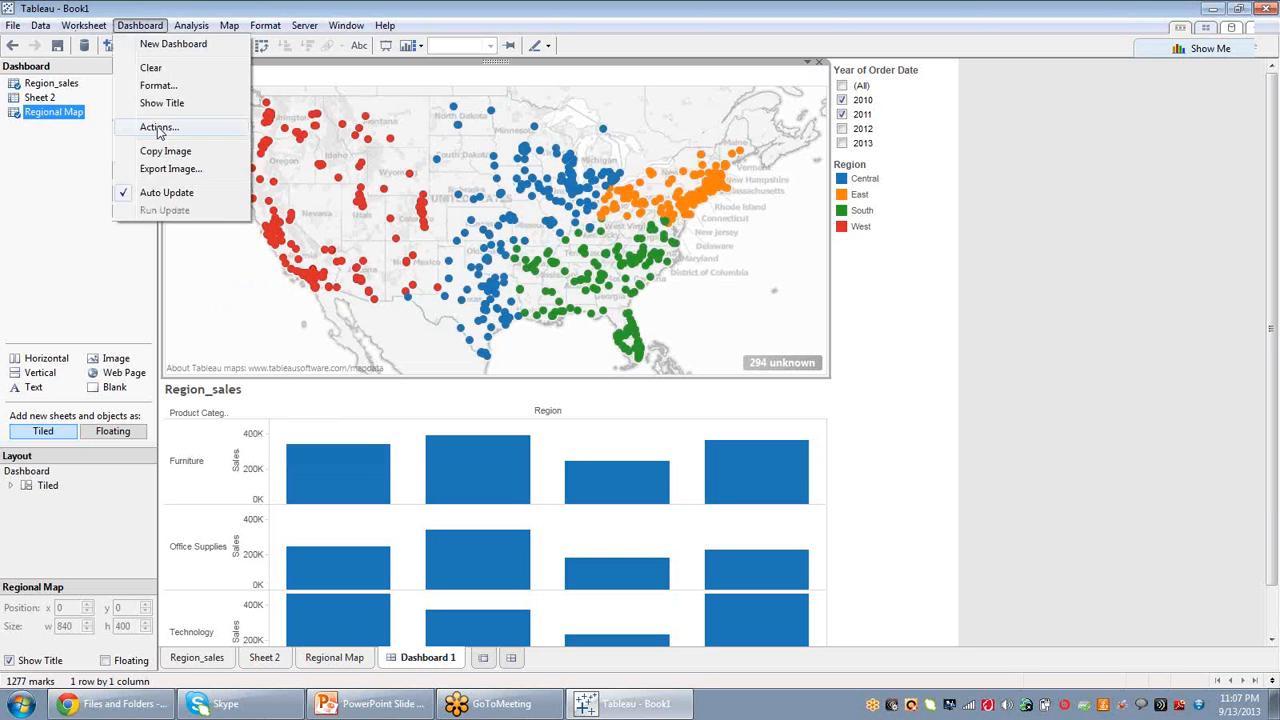
pyautogui.click(150, 124)
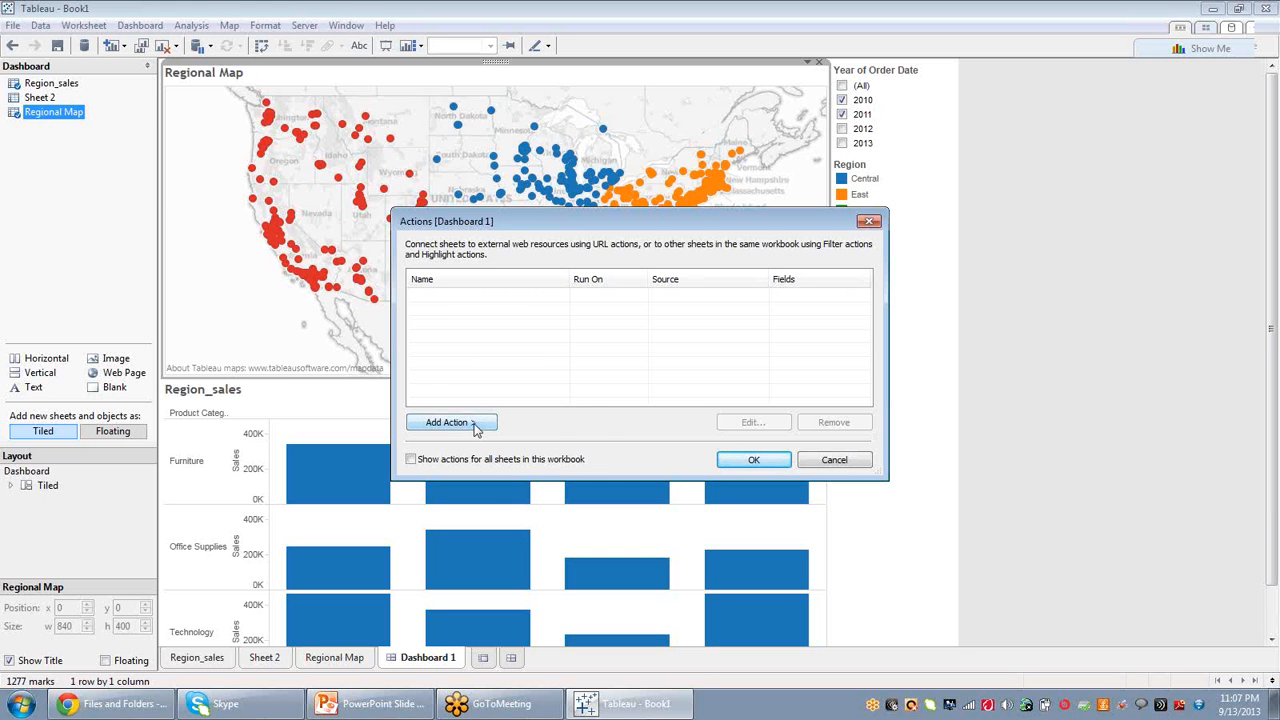
pyautogui.click(472, 424)
pyautogui.click(536, 425)
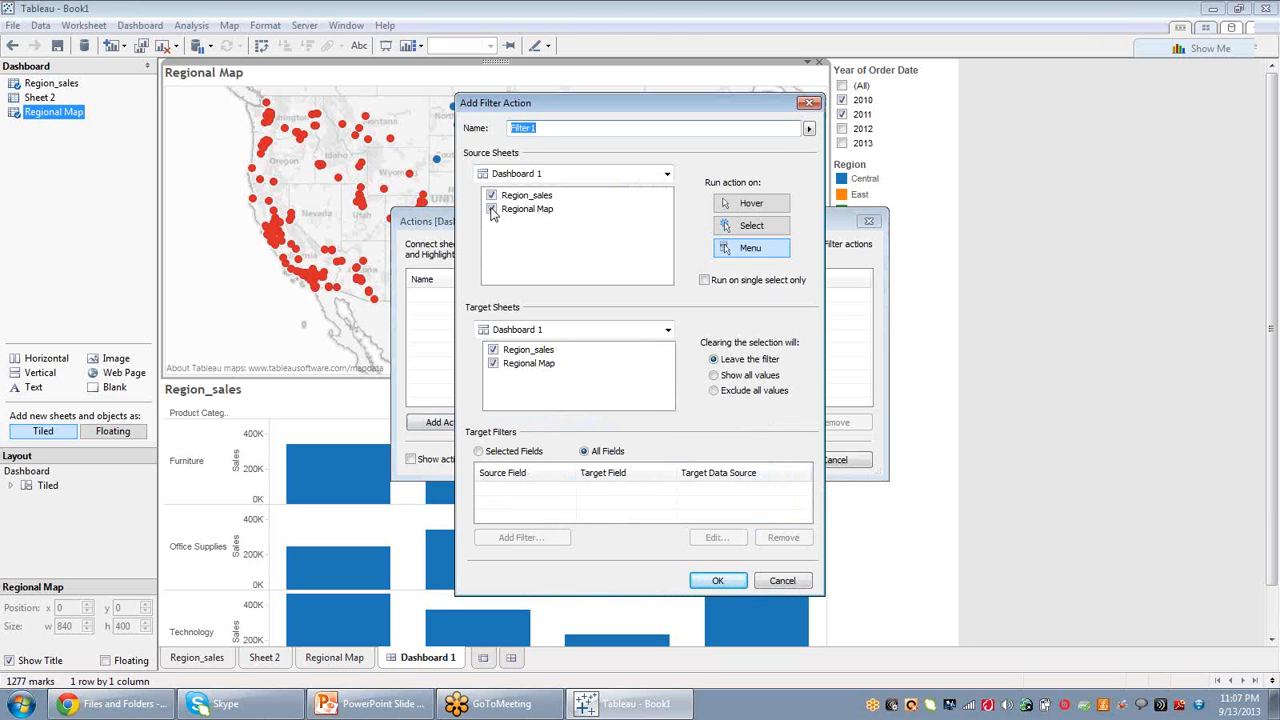
pyautogui.click(491, 196)
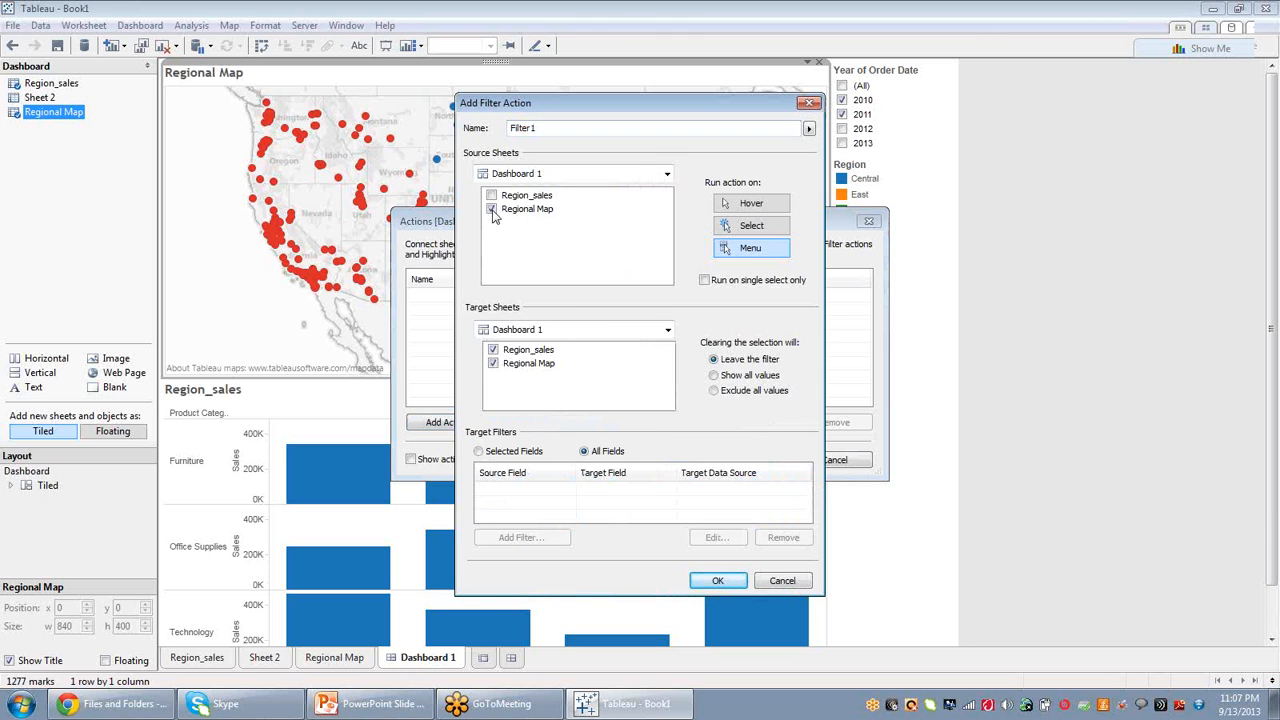
pyautogui.click(493, 364)
pyautogui.click(712, 580)
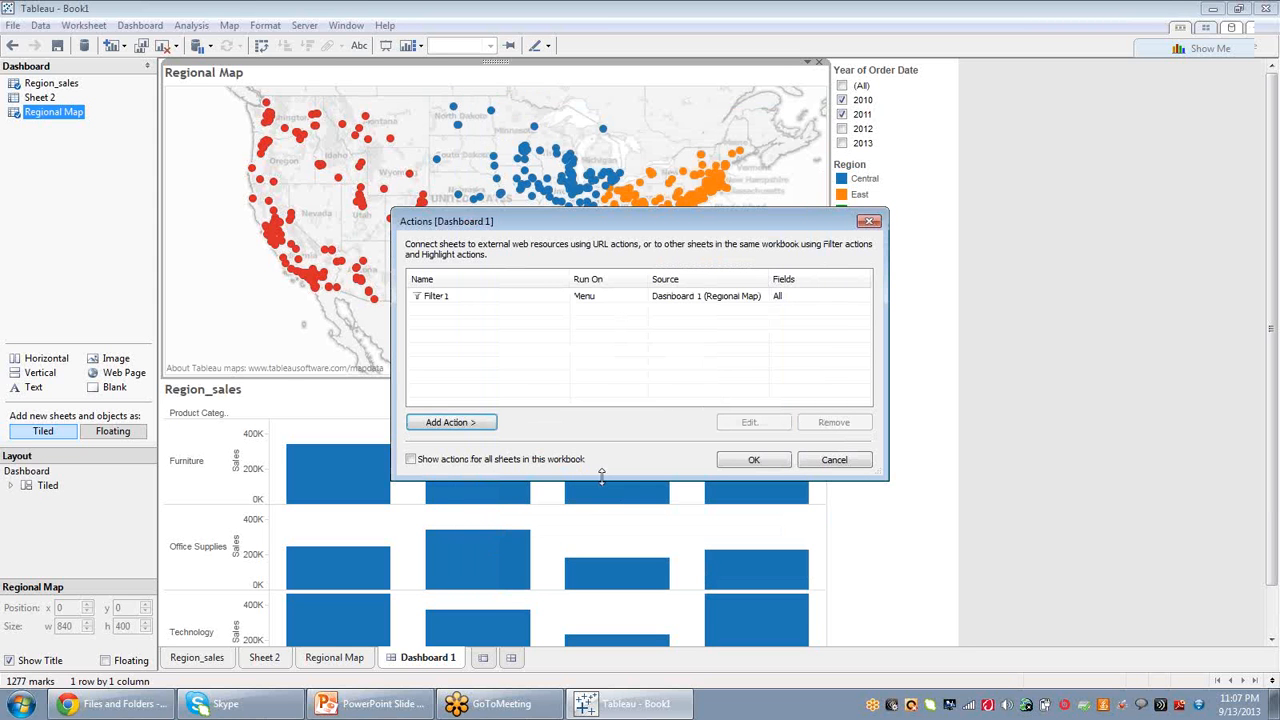
pyautogui.click(753, 460)
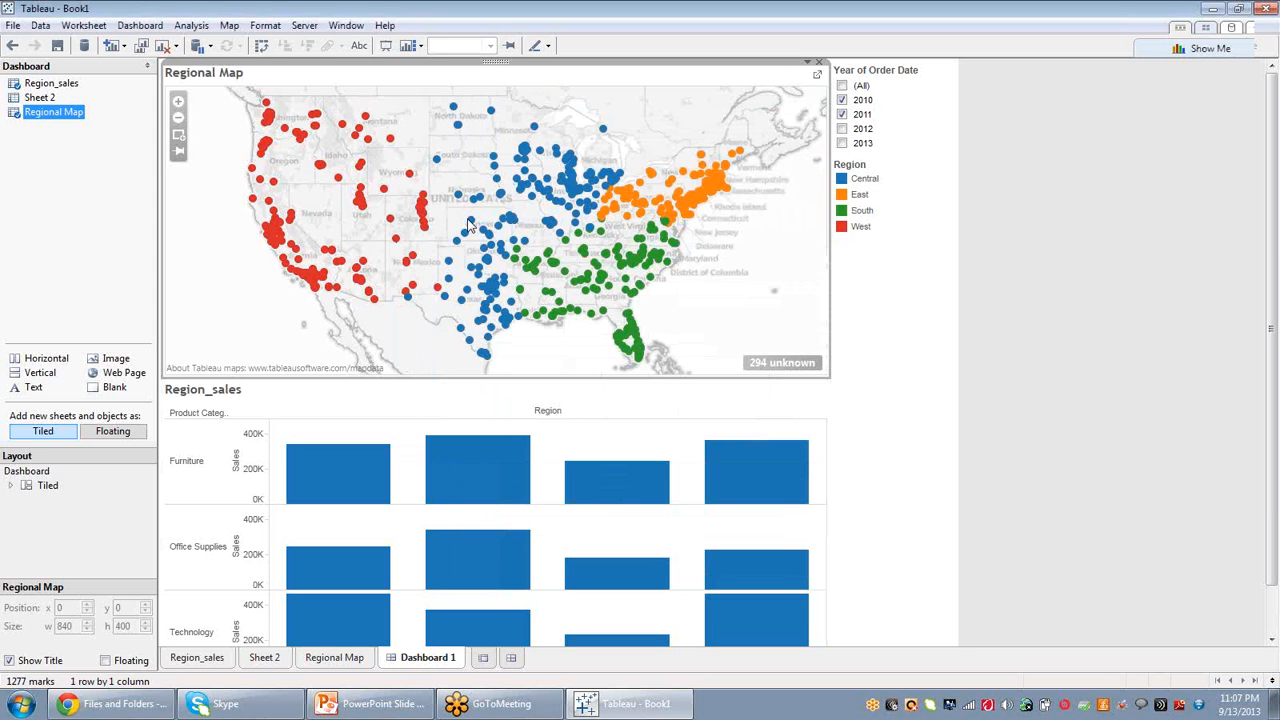
# Run the Filter1 action from the Rapid City mark to filter Region_sales, then clear the selection.
pyautogui.click(436, 162)
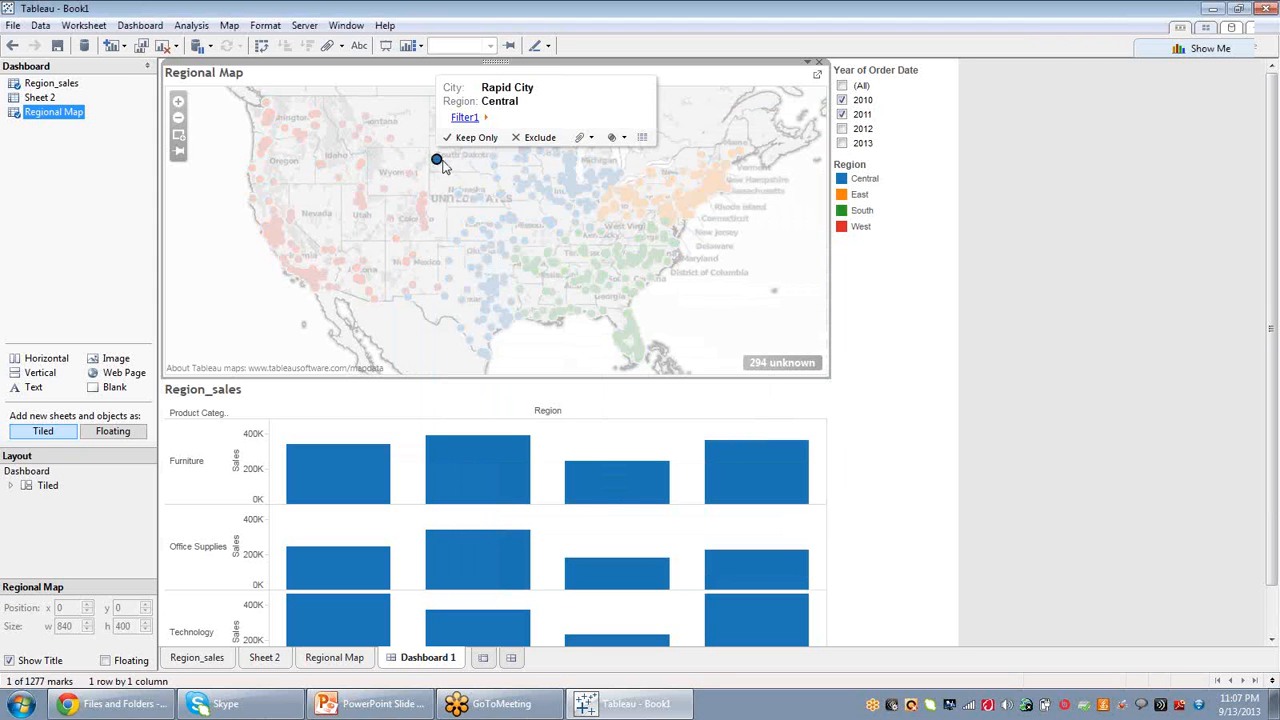
pyautogui.click(472, 117)
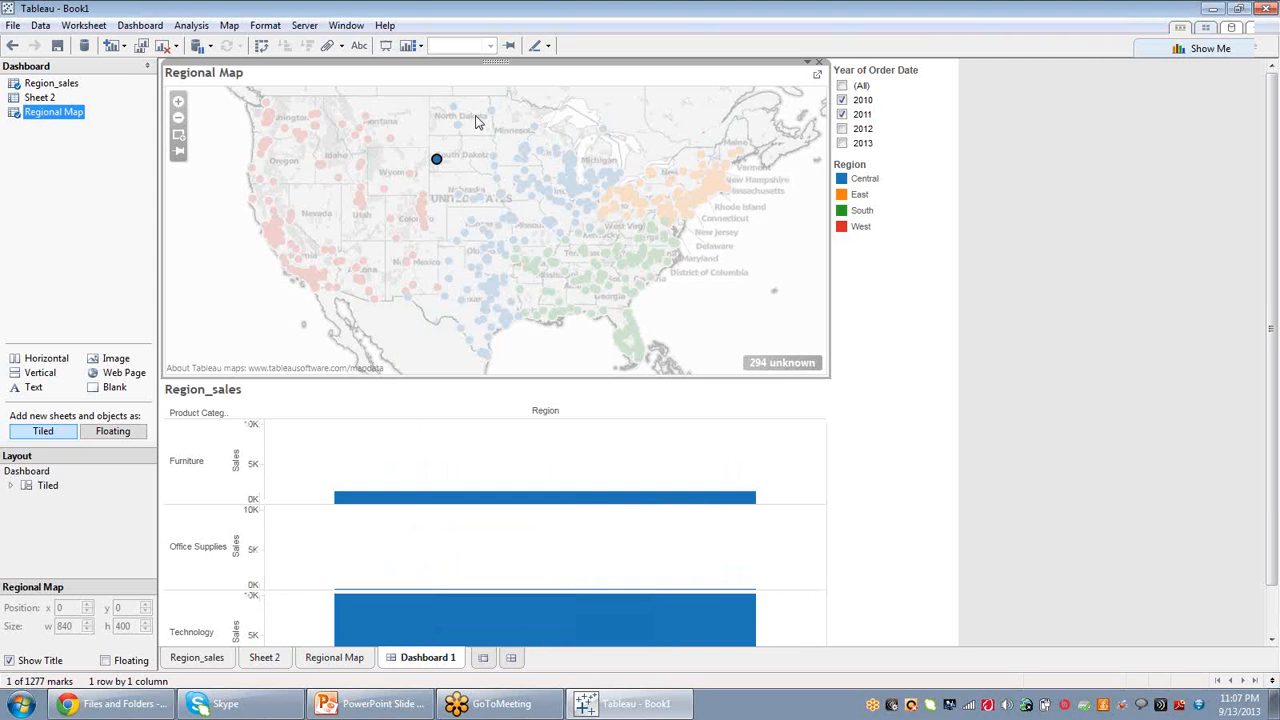
pyautogui.click(429, 203)
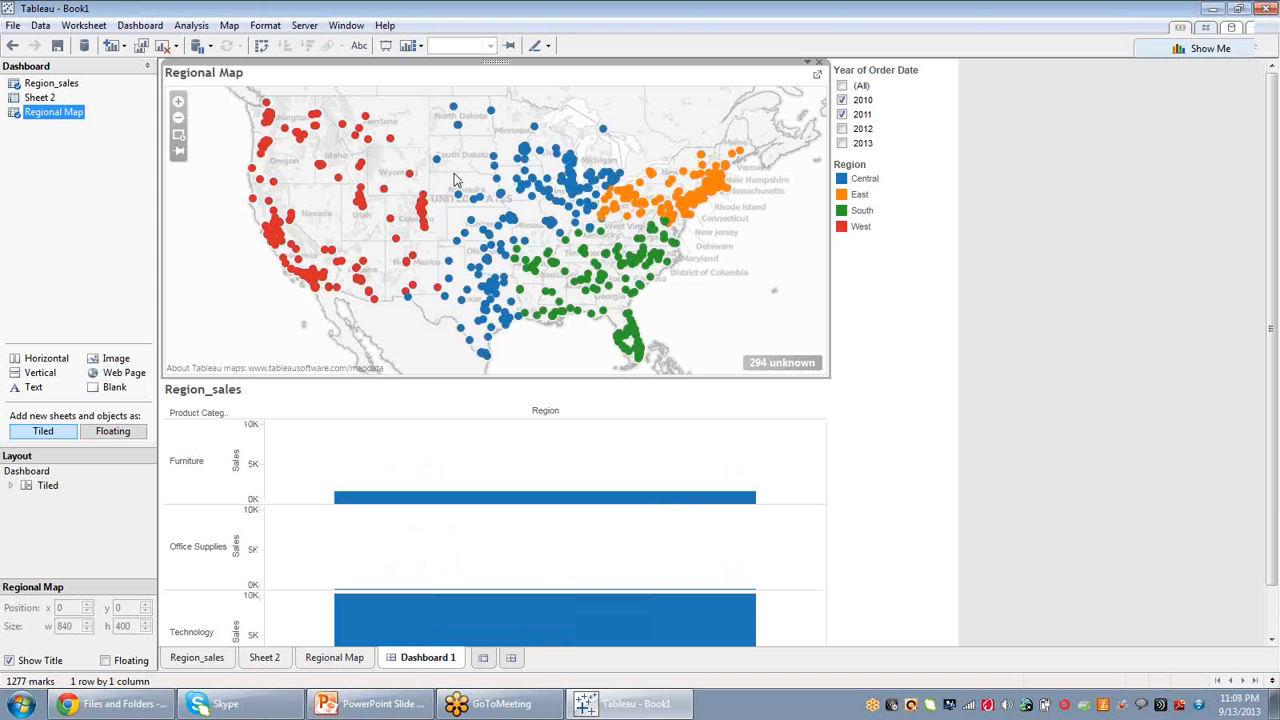
pyautogui.click(436, 160)
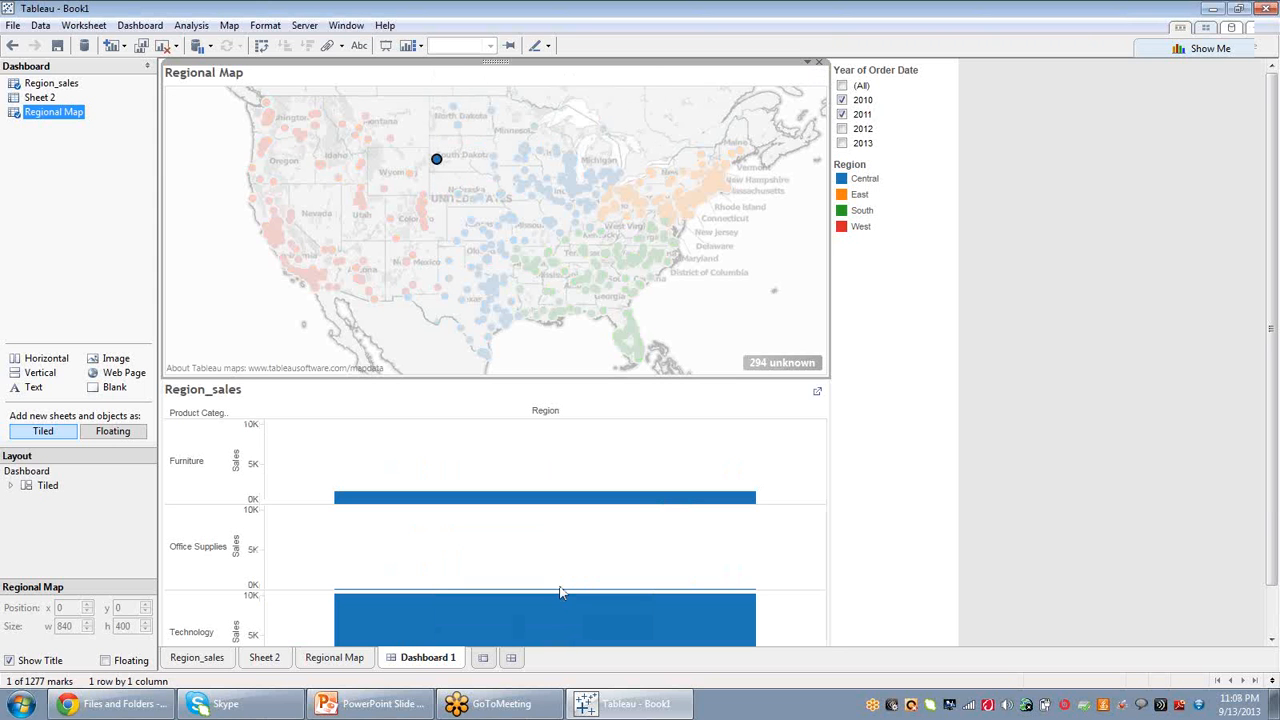
pyautogui.click(763, 491)
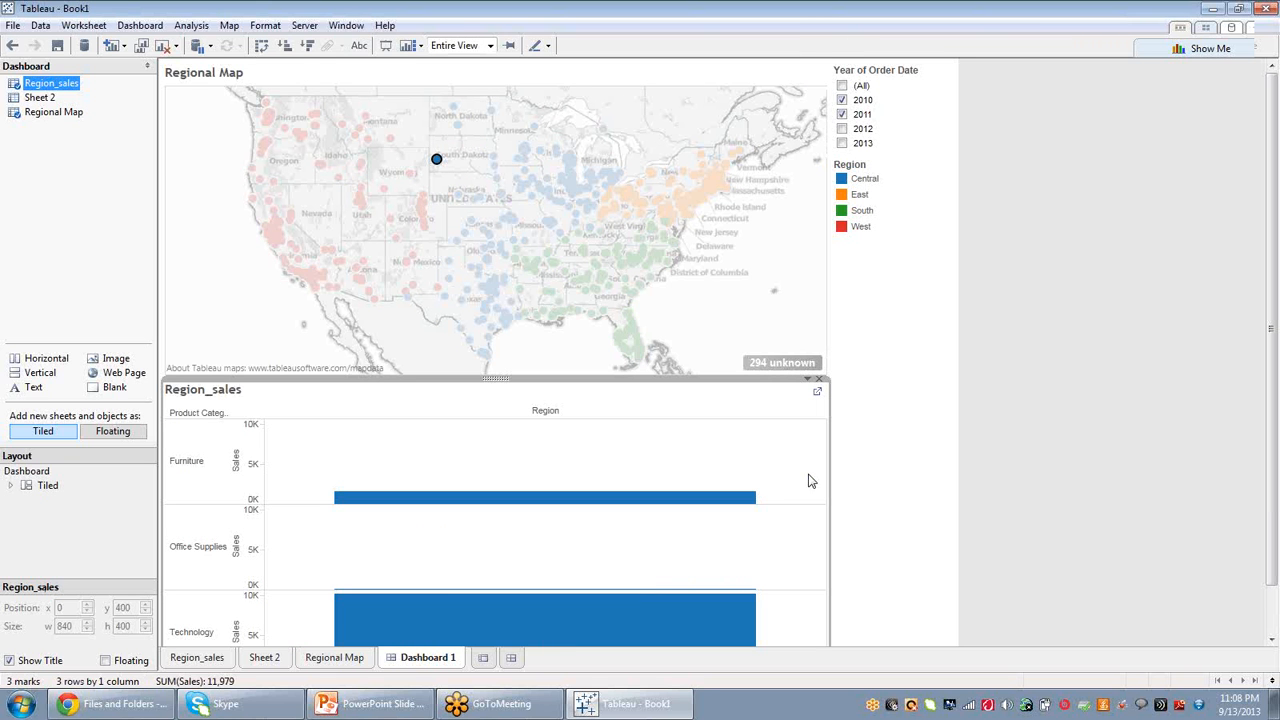
pyautogui.click(728, 325)
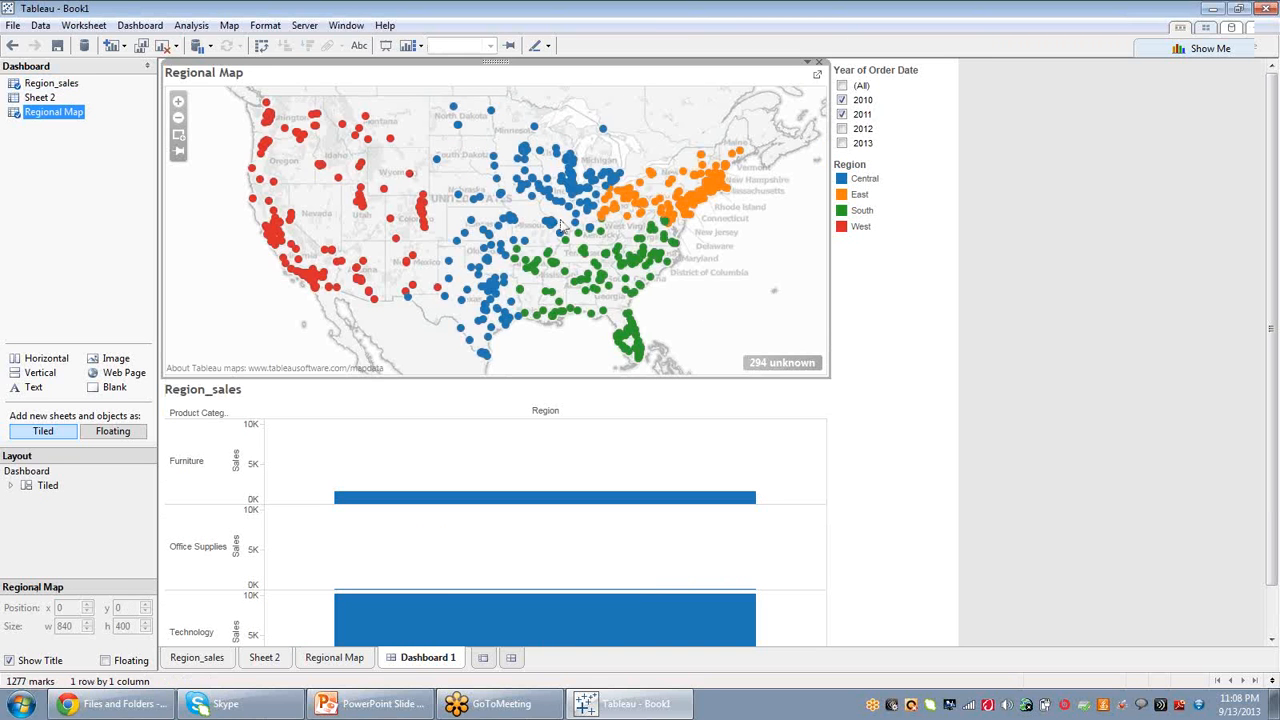
pyautogui.rightClick(224, 208)
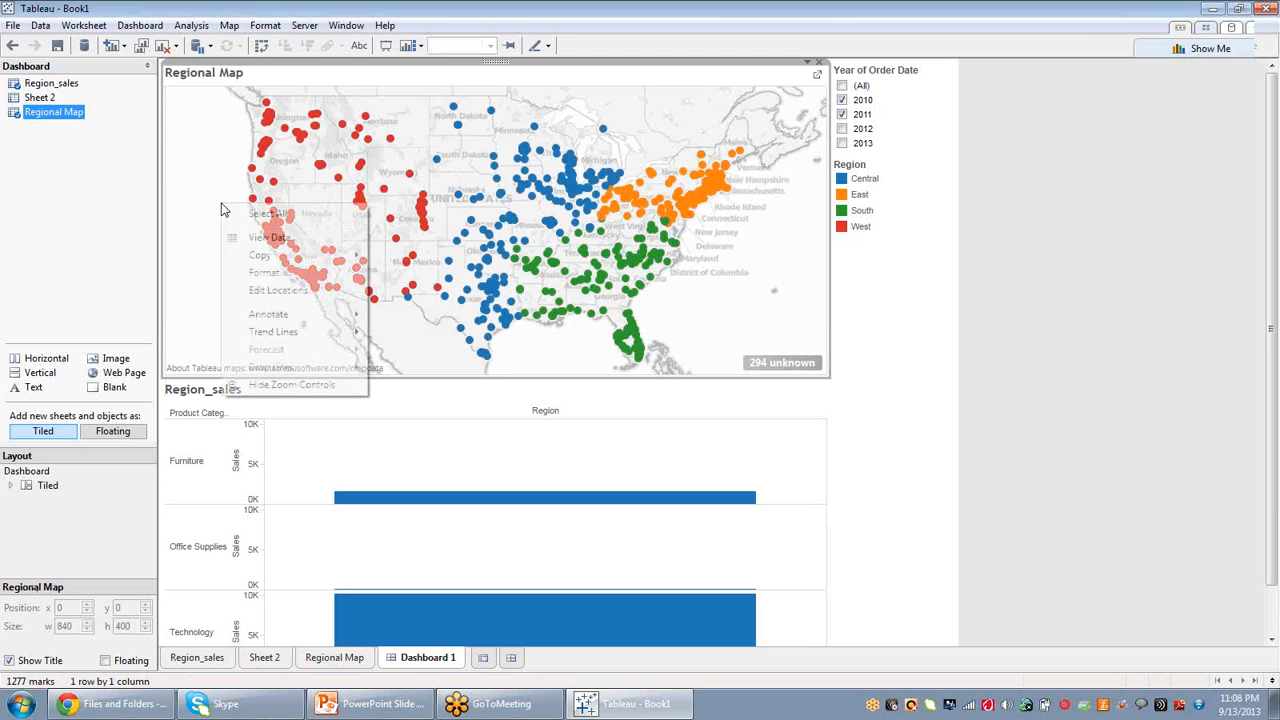
pyautogui.click(573, 233)
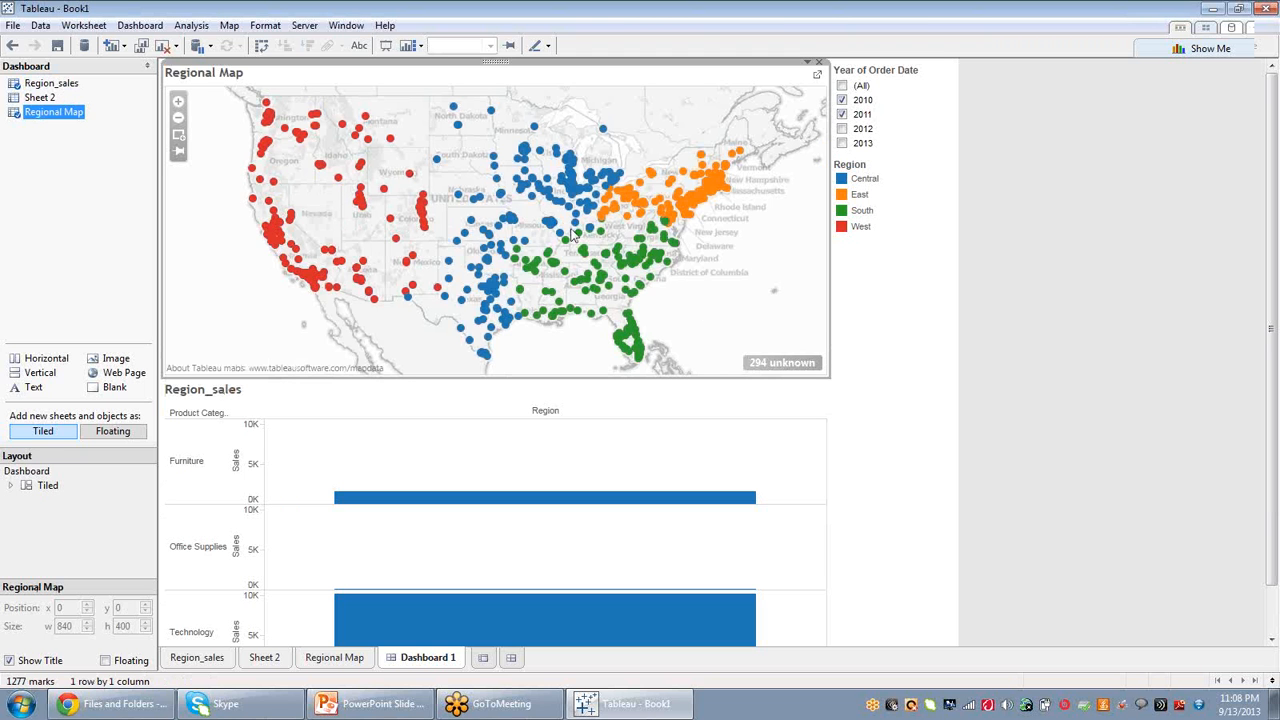
pyautogui.rightClick(573, 233)
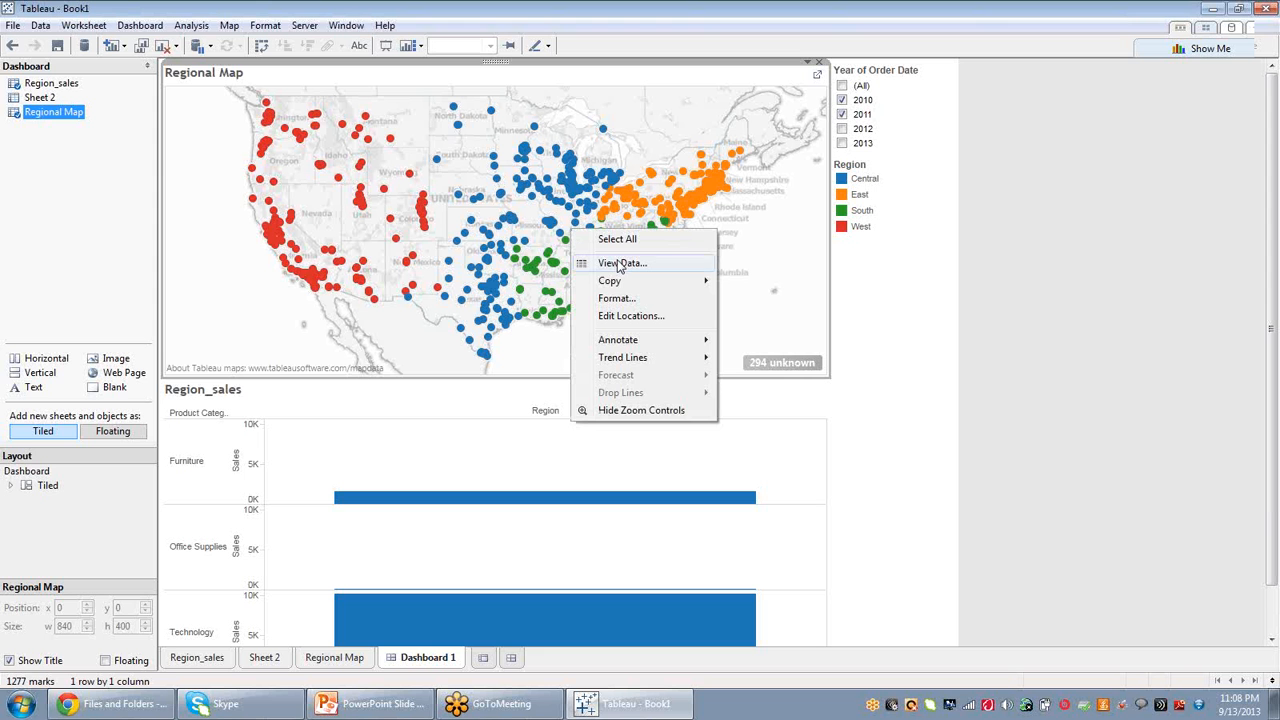
pyautogui.click(630, 240)
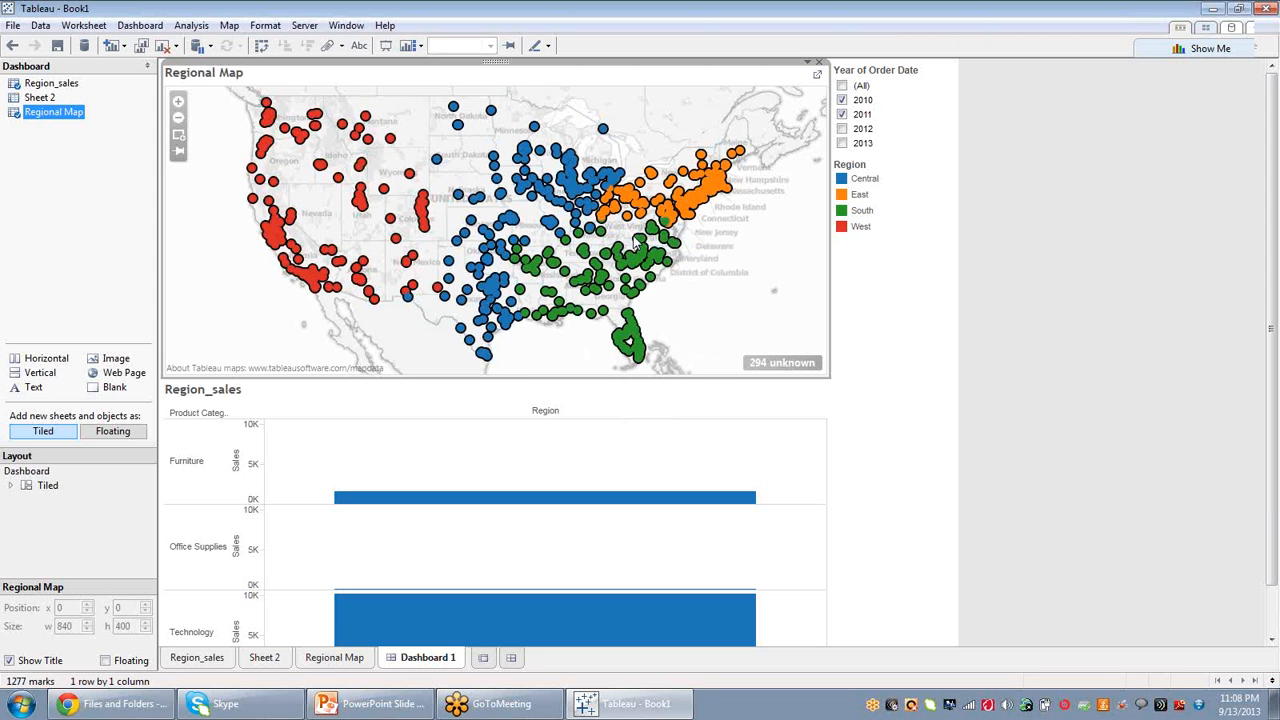
pyautogui.rightClick(635, 238)
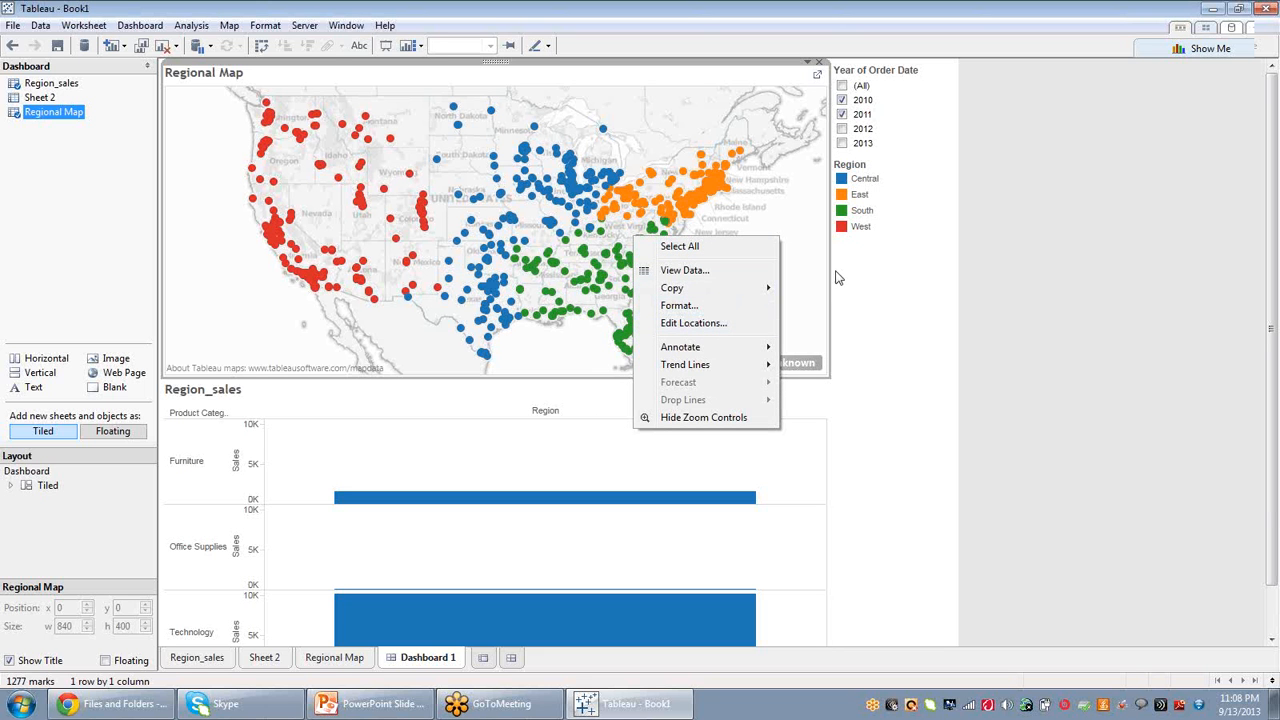
pyautogui.click(808, 14)
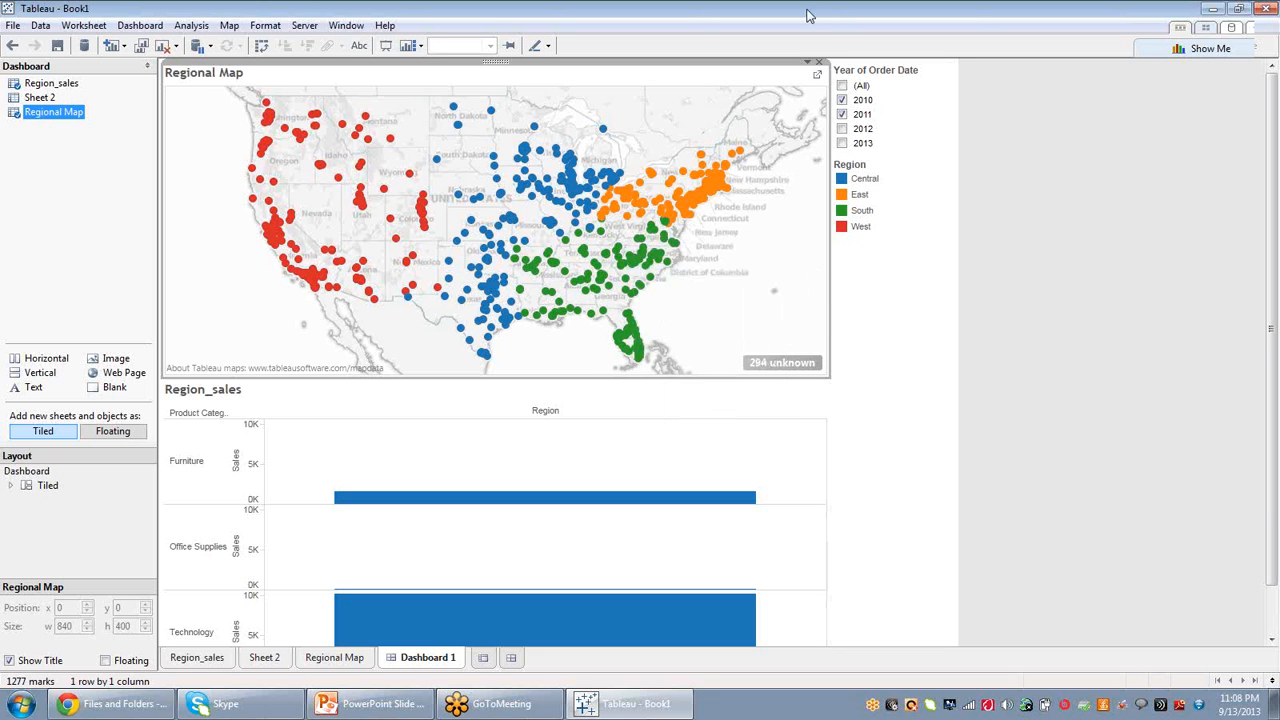
# Turn on Use as Filter for Regional Map and test it by selecting a Michigan city mark.
pyautogui.click(808, 63)
pyautogui.moveTo(714, 180)
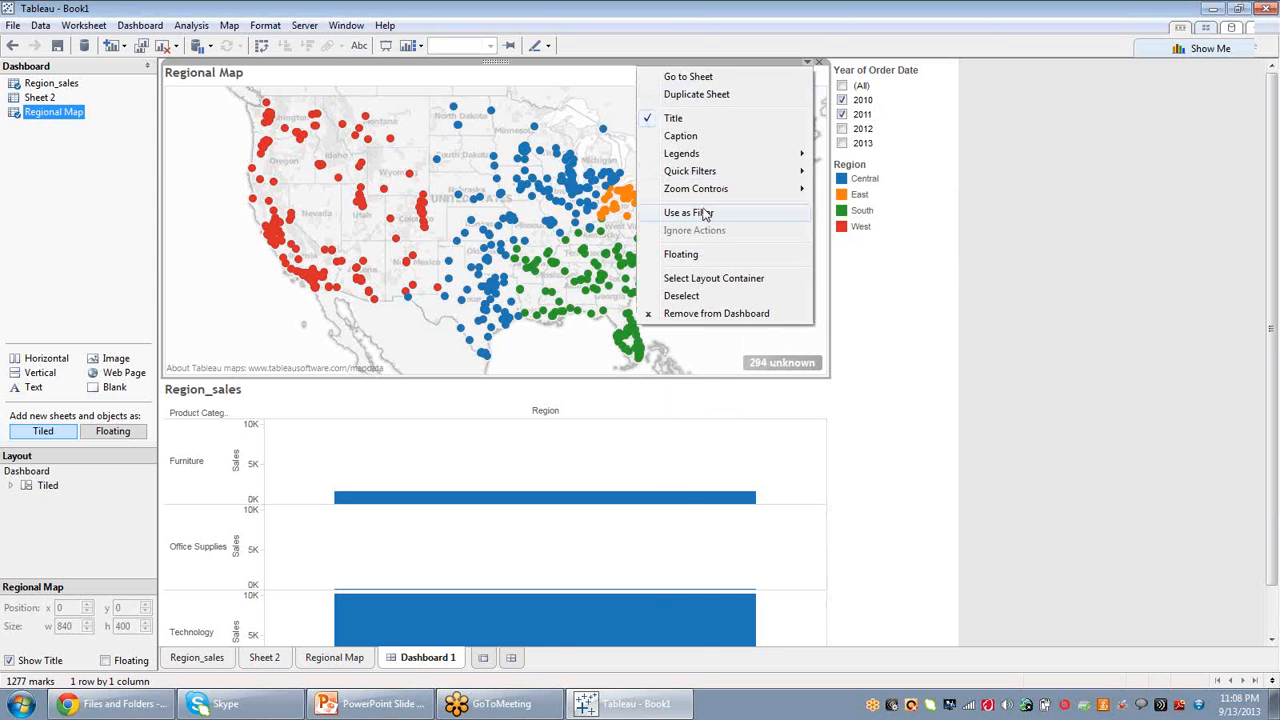
pyautogui.click(705, 214)
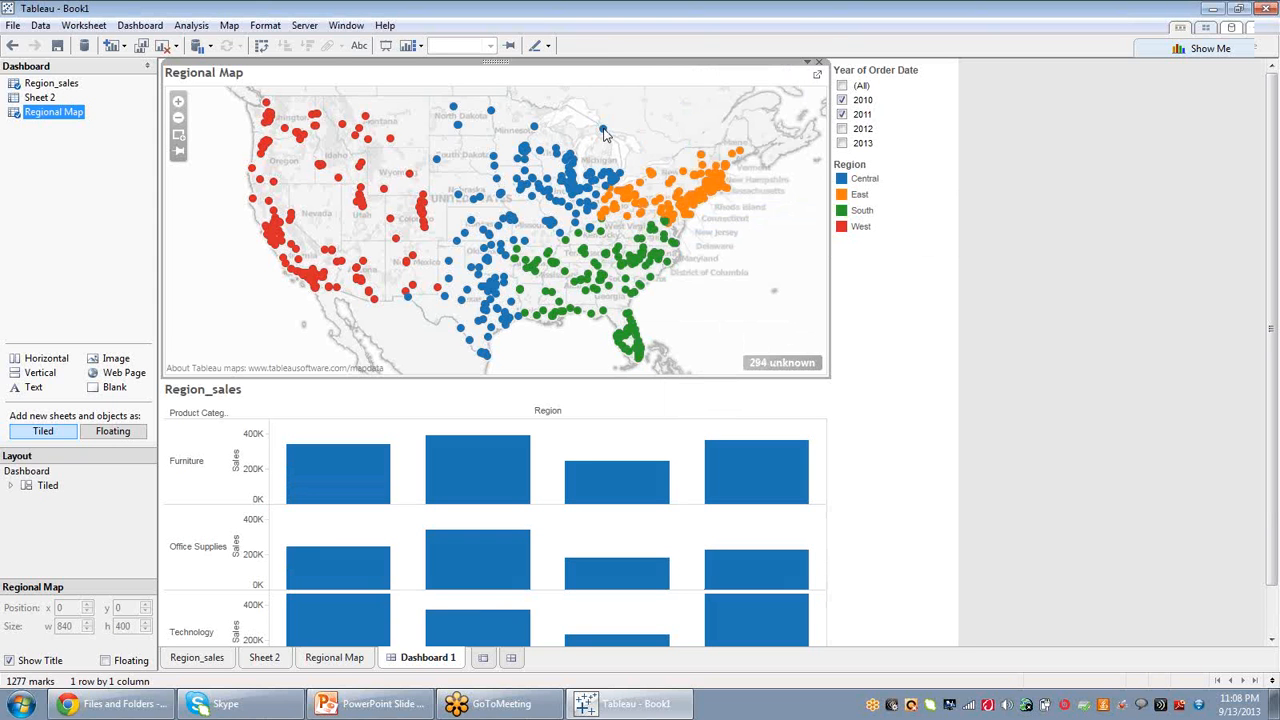
pyautogui.click(603, 131)
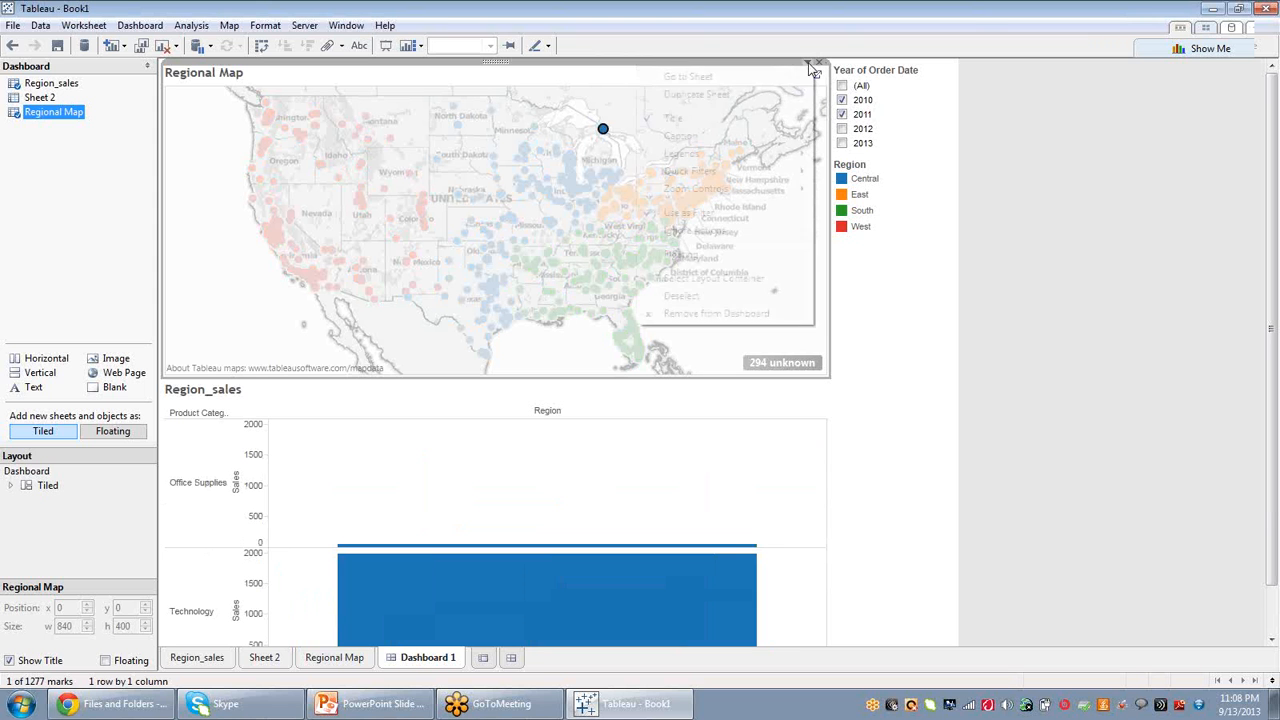
pyautogui.click(810, 65)
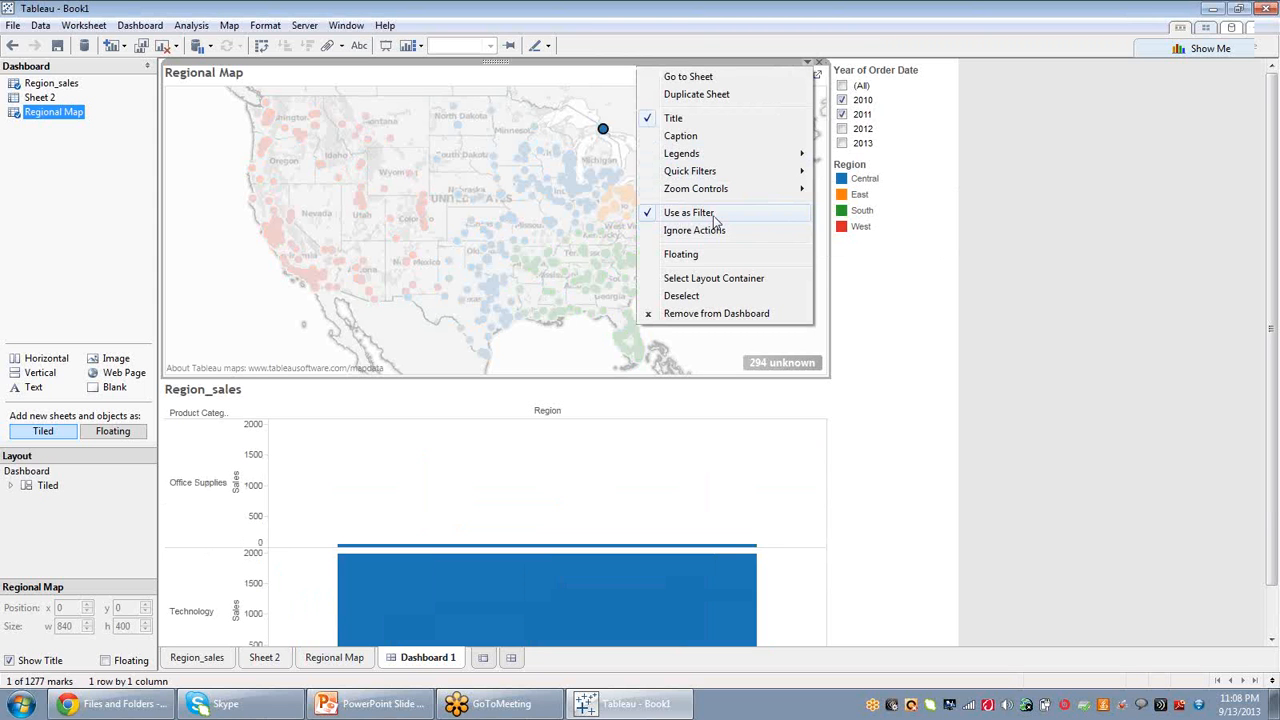
pyautogui.click(538, 199)
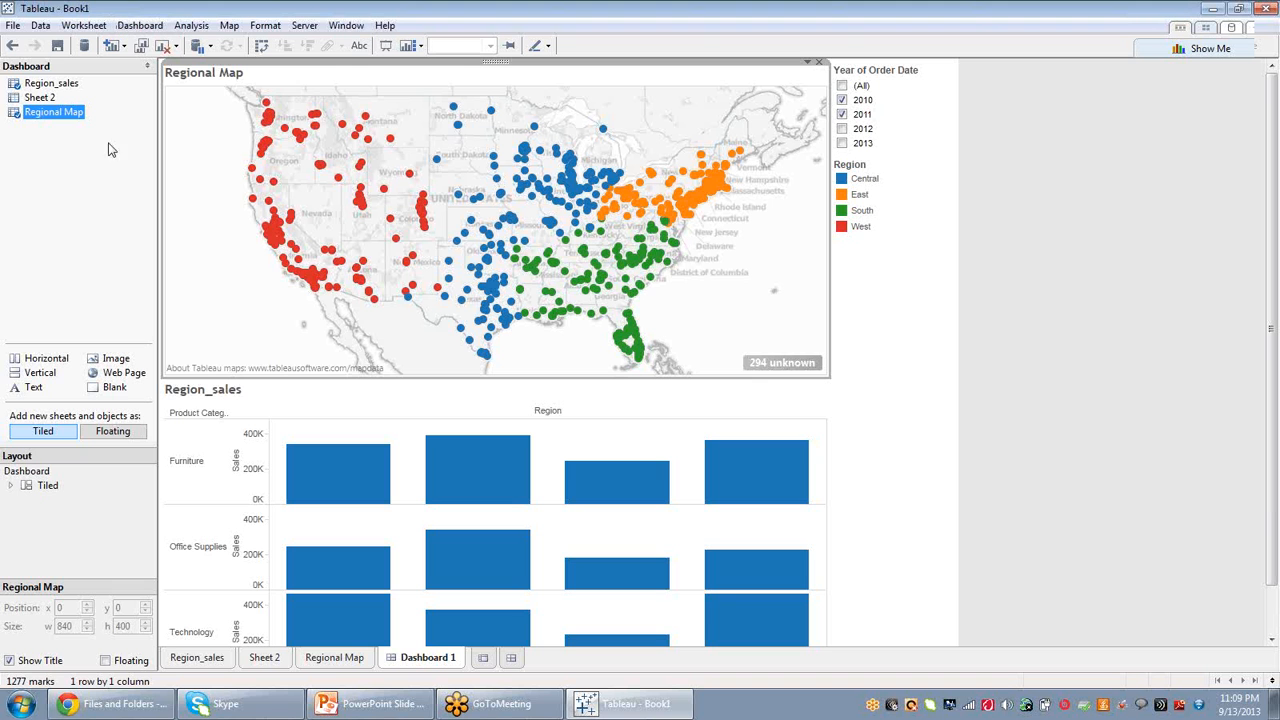
# Open Sheet 2.
pyautogui.click(267, 660)
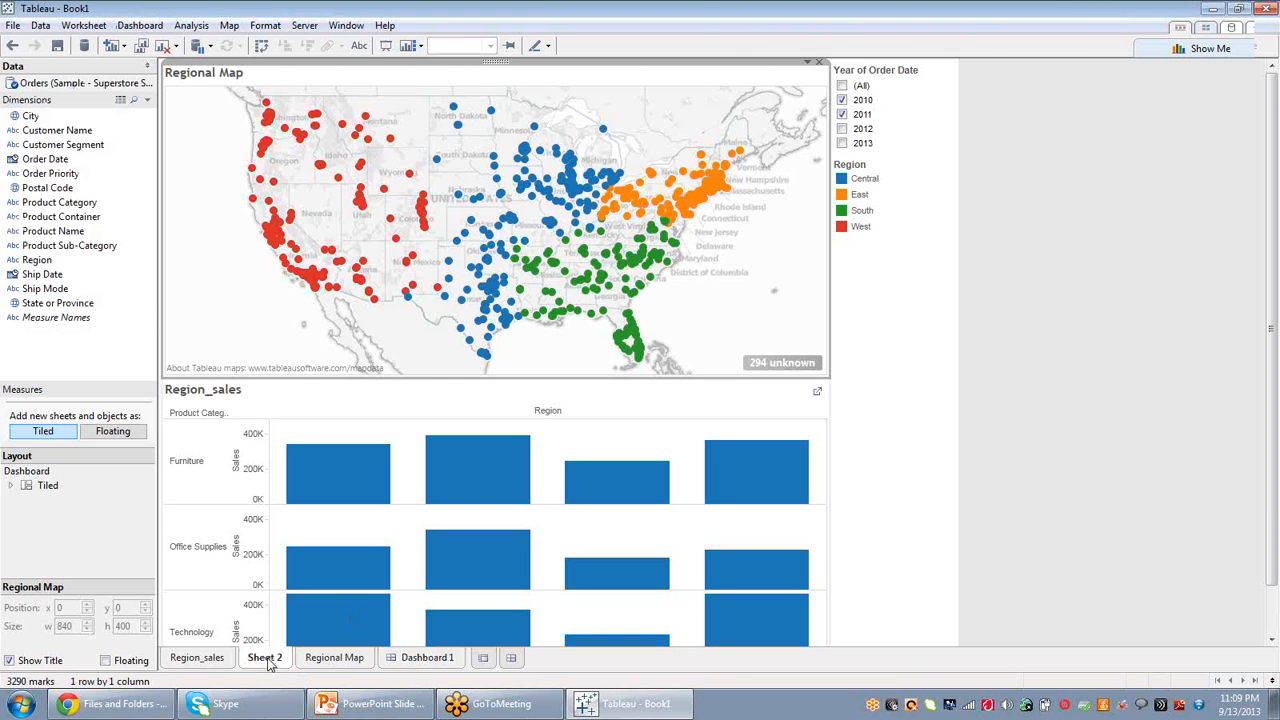
# Clear Sheet 2 by removing the Longitude, Latitude, Product Category and City fields from the view.
pyautogui.click(437, 74)
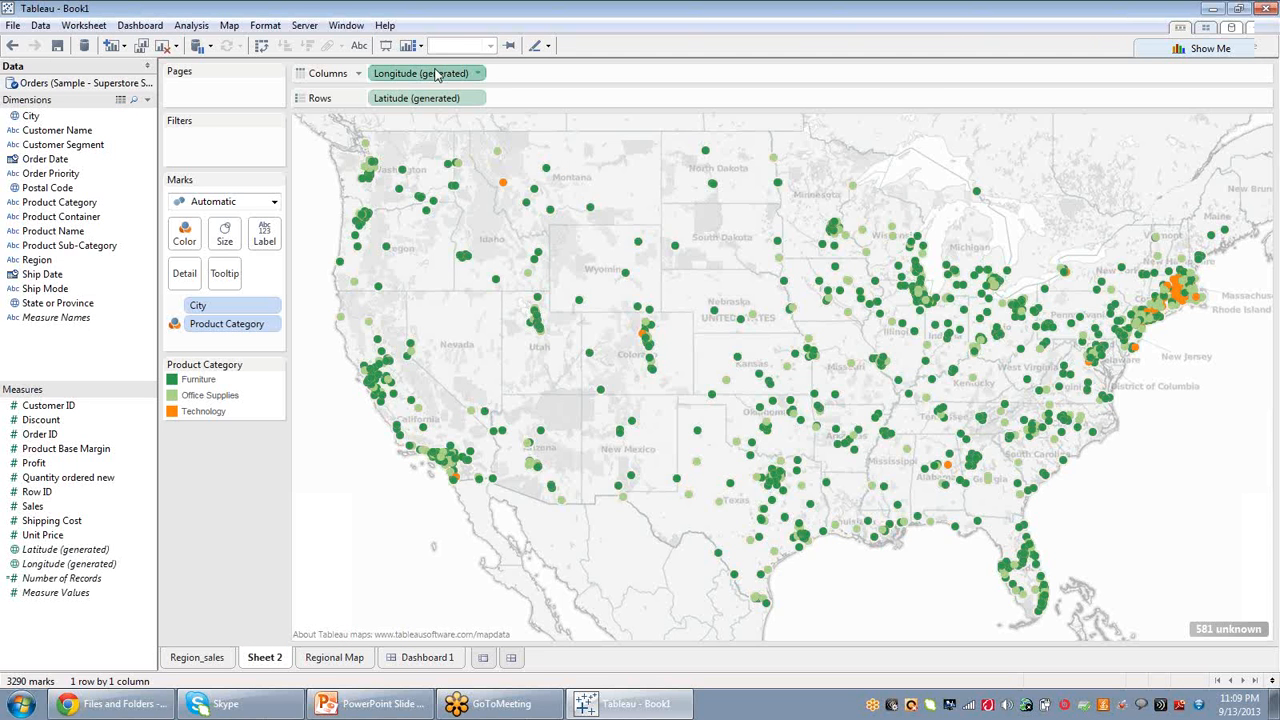
pyautogui.press('Delete')
pyautogui.click(435, 97)
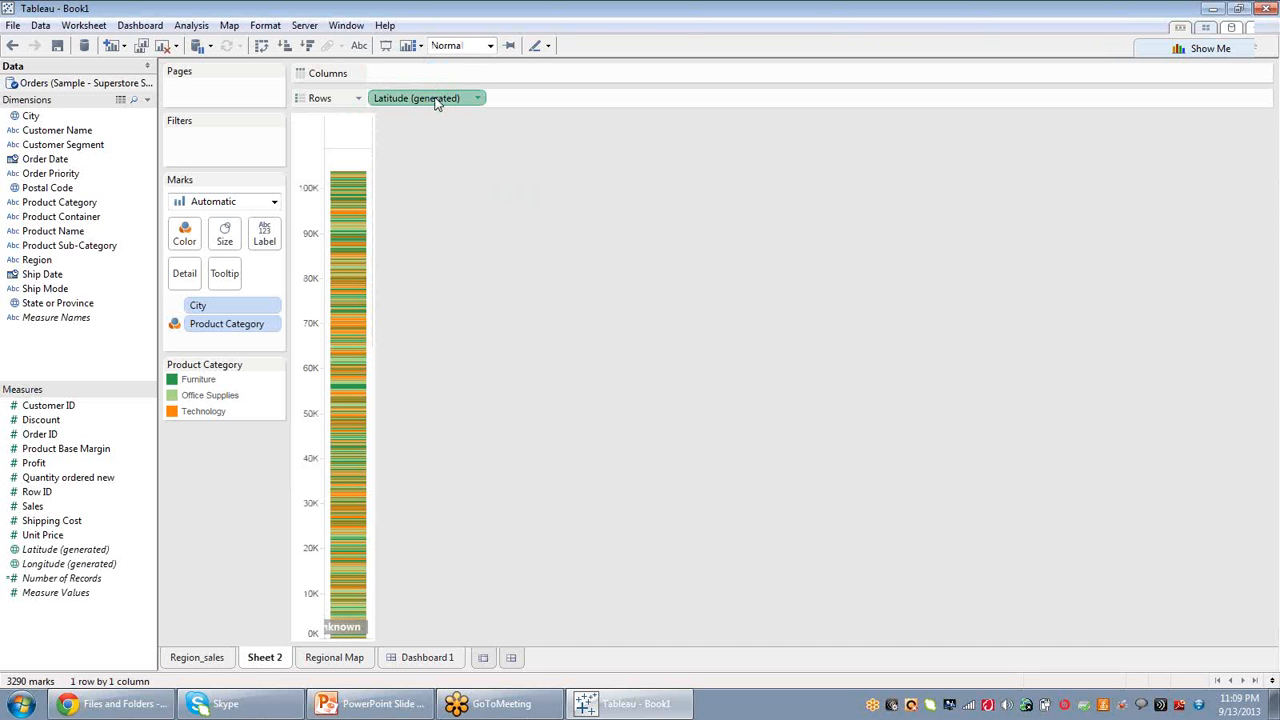
pyautogui.press('Delete')
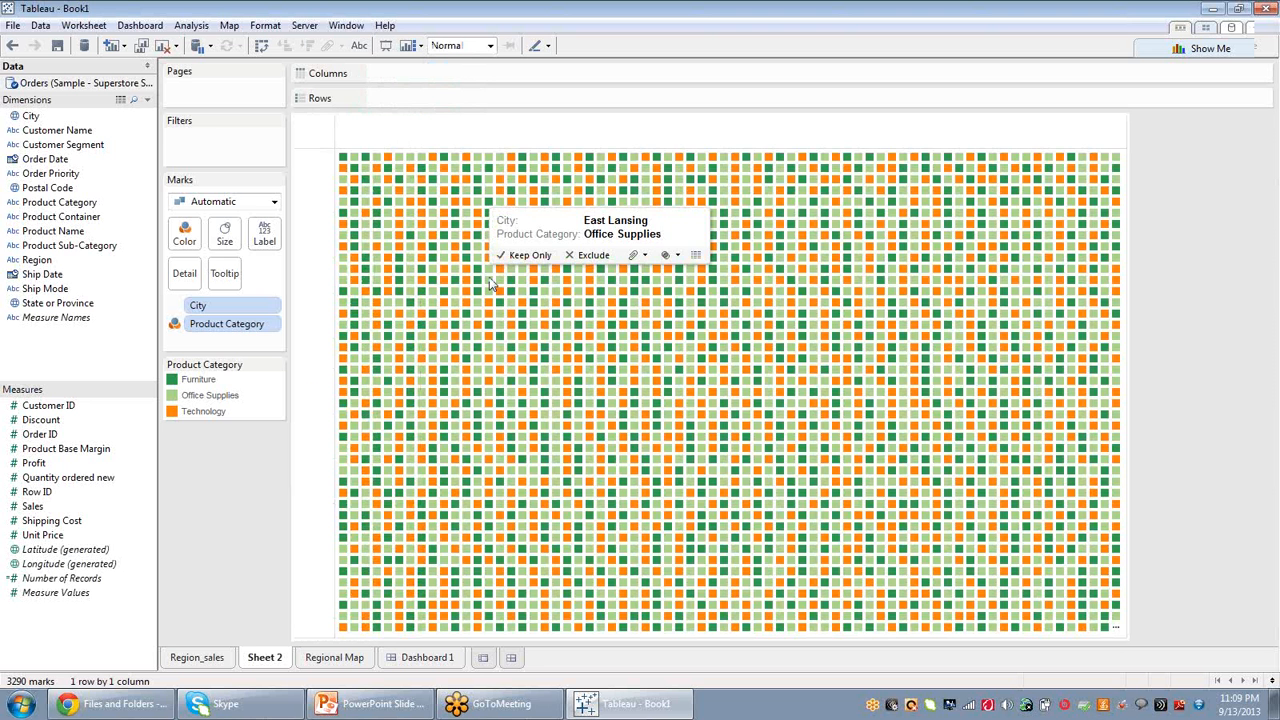
pyautogui.click(489, 281)
pyautogui.click(254, 329)
pyautogui.rightClick(254, 335)
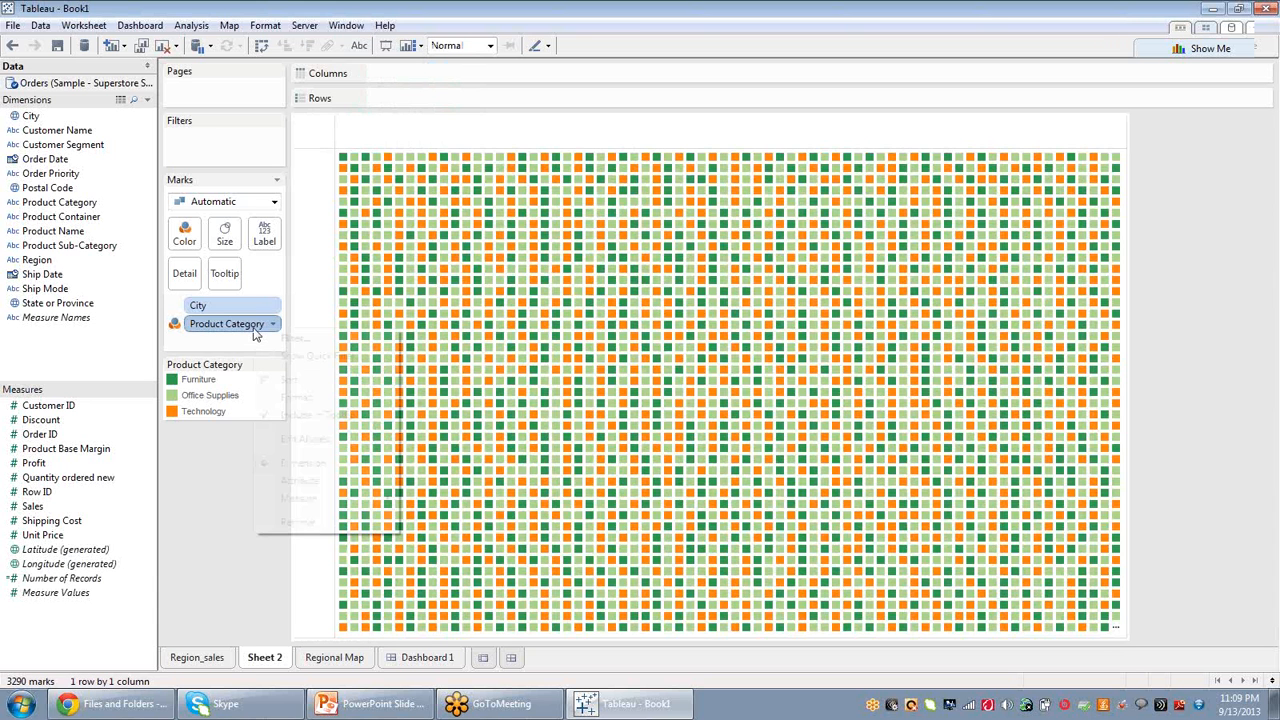
pyautogui.click(297, 521)
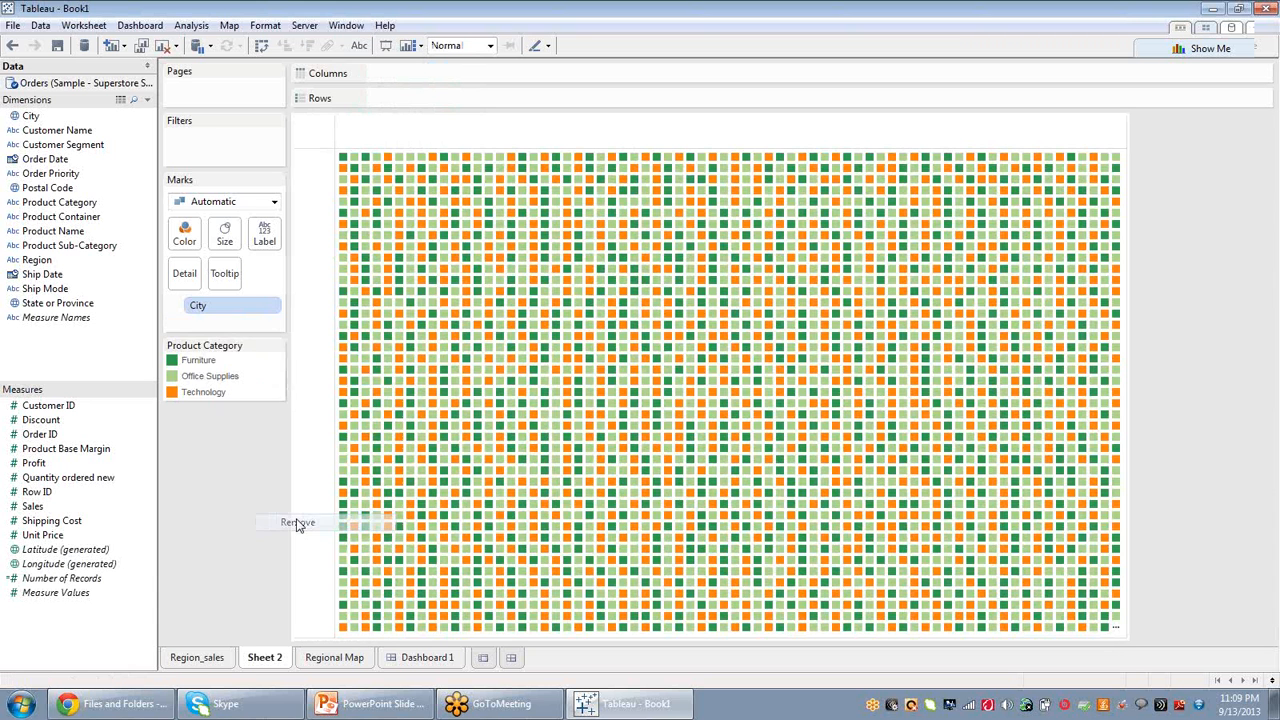
pyautogui.rightClick(236, 306)
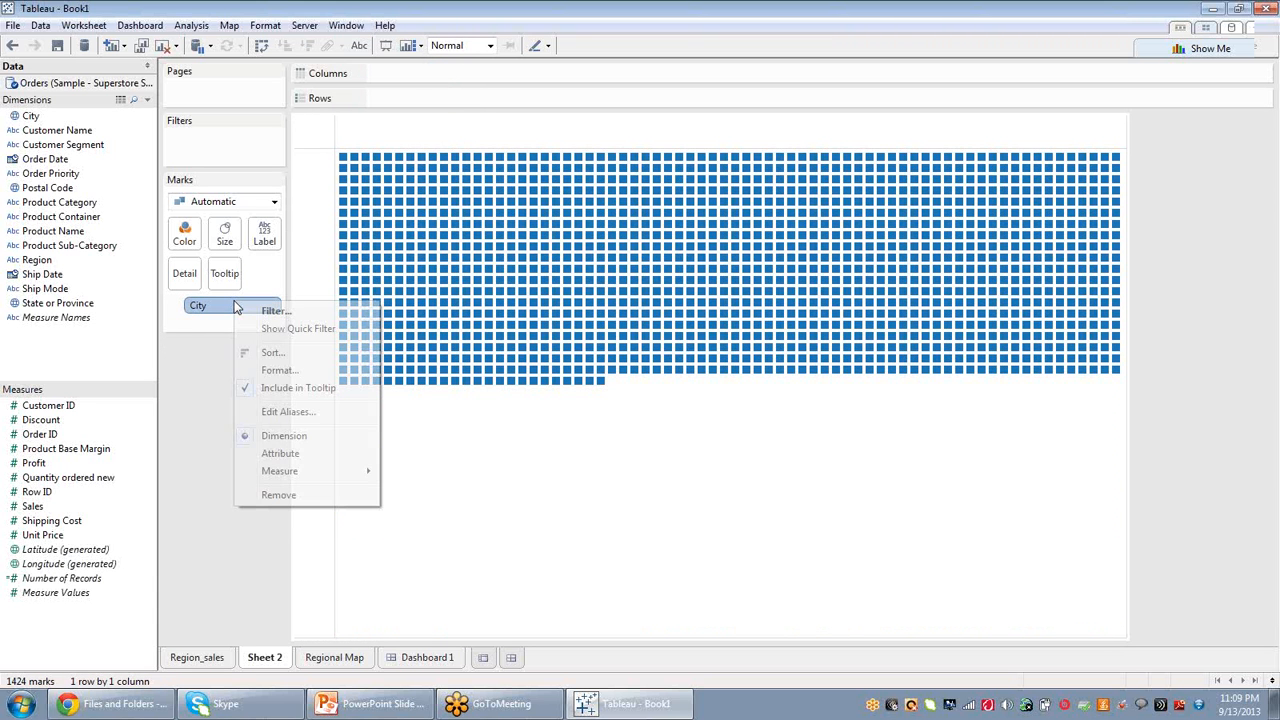
pyautogui.click(278, 494)
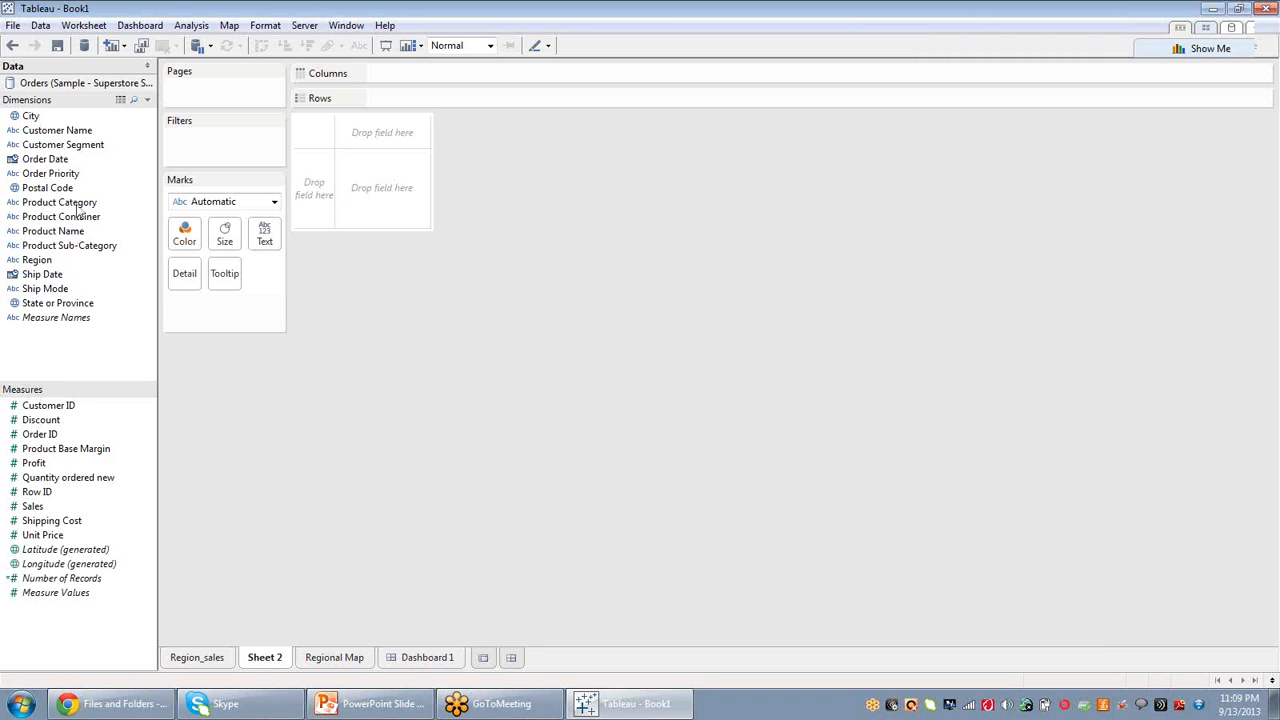
# Build a Profit by Product Category bar chart and put YEAR(Order Date) on Pages.
pyautogui.moveTo(75, 202); pyautogui.dragTo(400, 82)
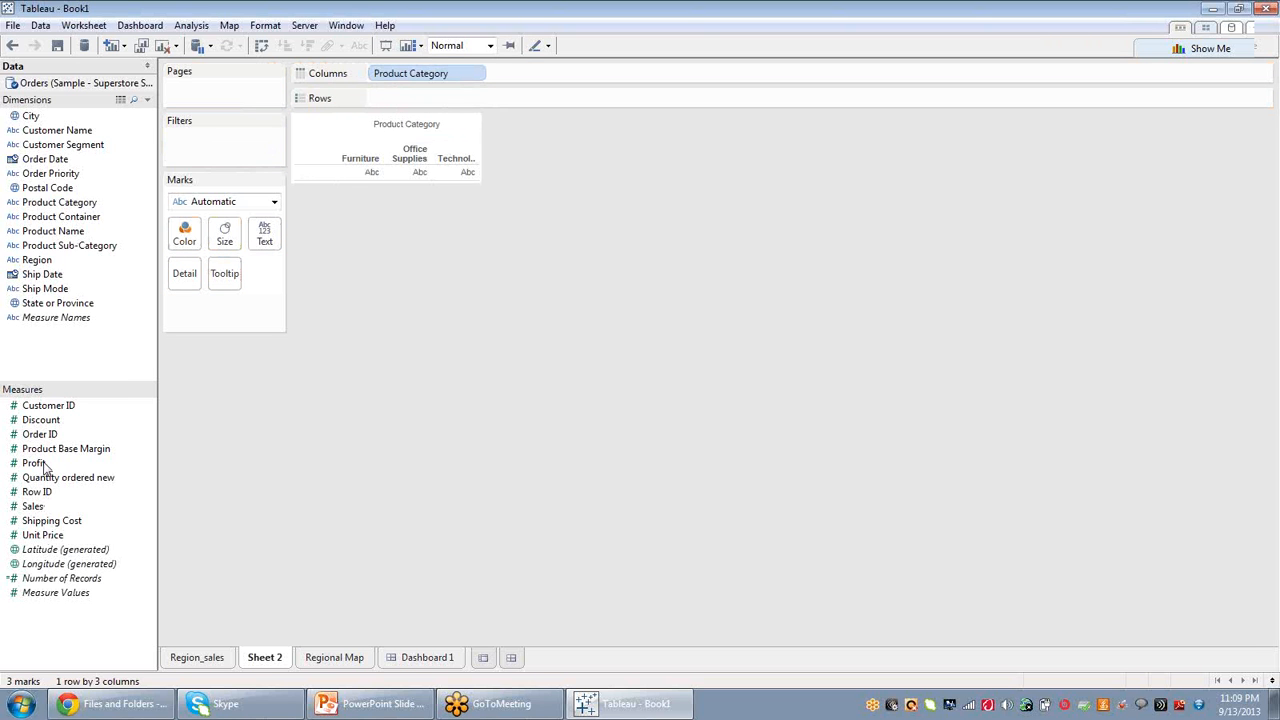
pyautogui.moveTo(34, 463); pyautogui.dragTo(434, 109)
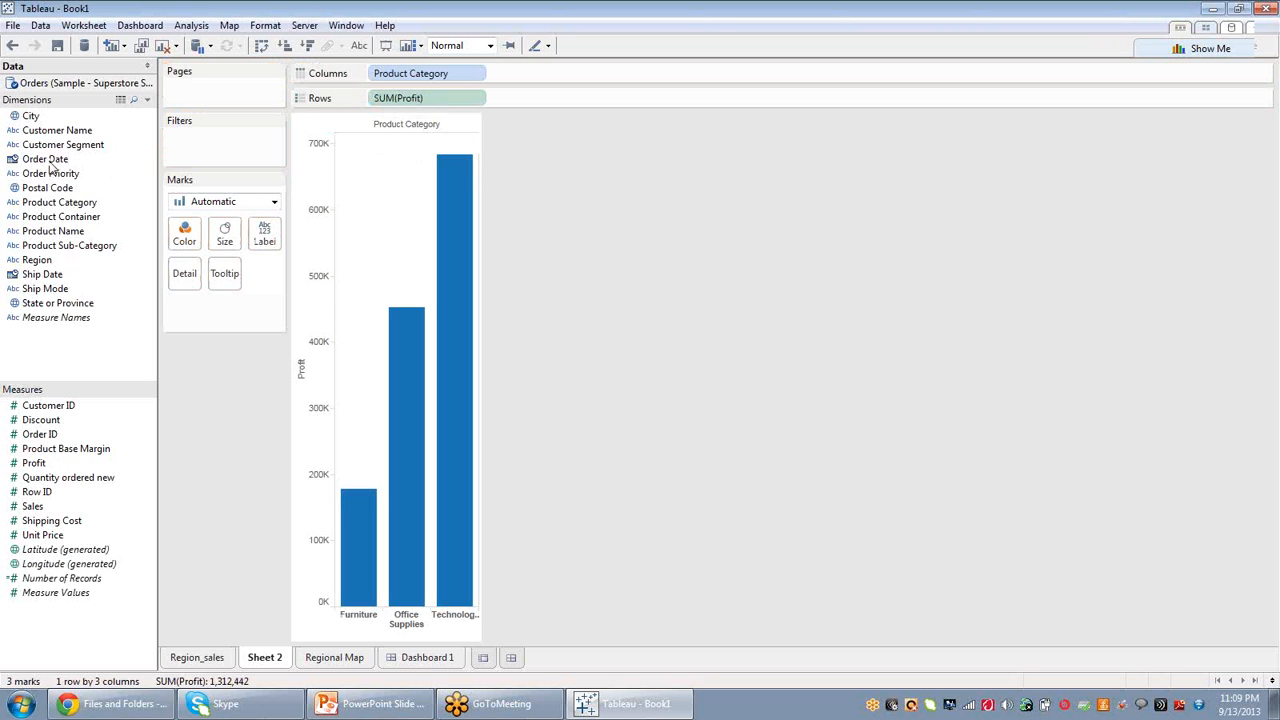
pyautogui.moveTo(50, 167); pyautogui.dragTo(208, 89)
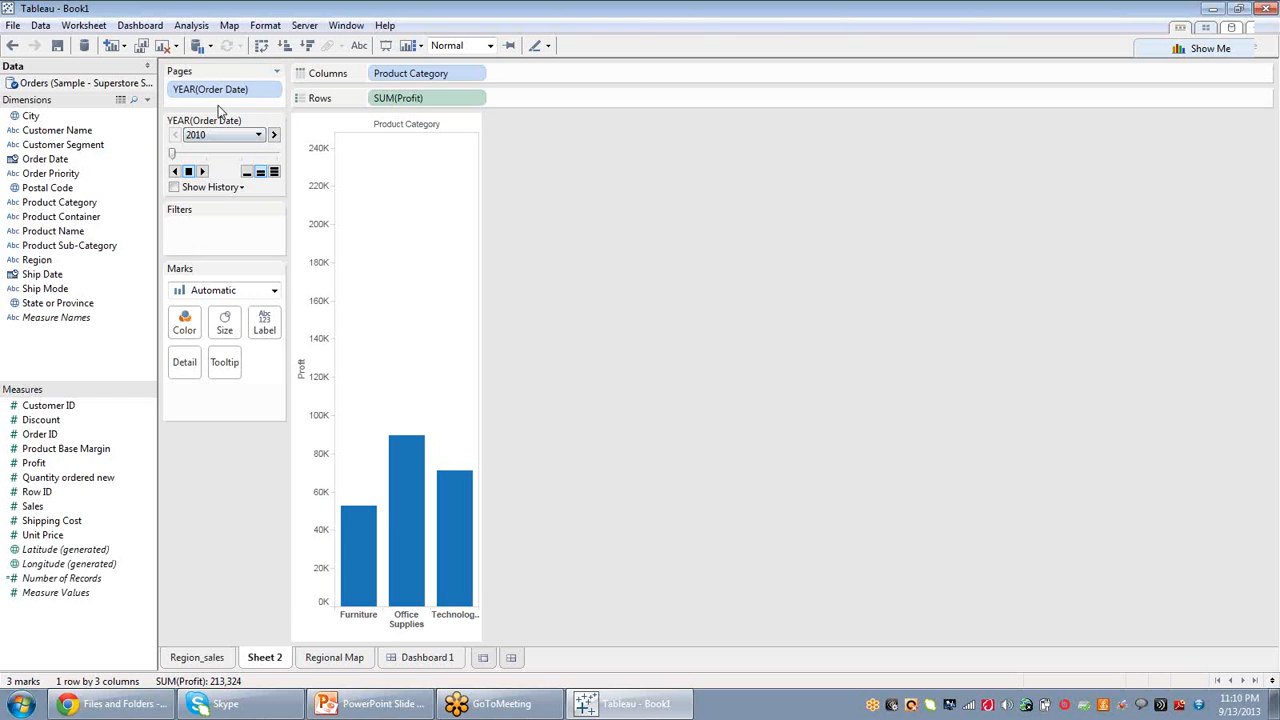
# Play the year pages through to 2013, then step back to 2010.
pyautogui.moveTo(218, 90)
pyautogui.mouseDown()
pyautogui.moveTo(270, 206)
pyautogui.moveTo(240, 90)
pyautogui.mouseUp()
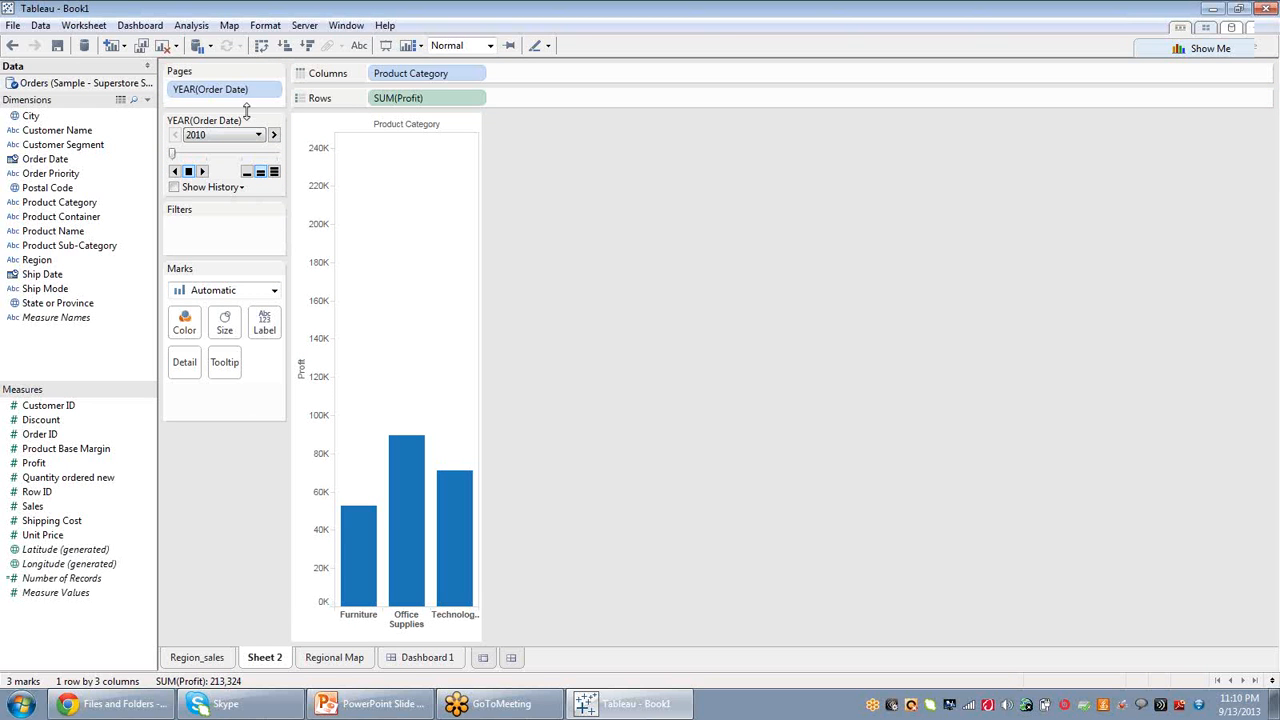
pyautogui.click(203, 172)
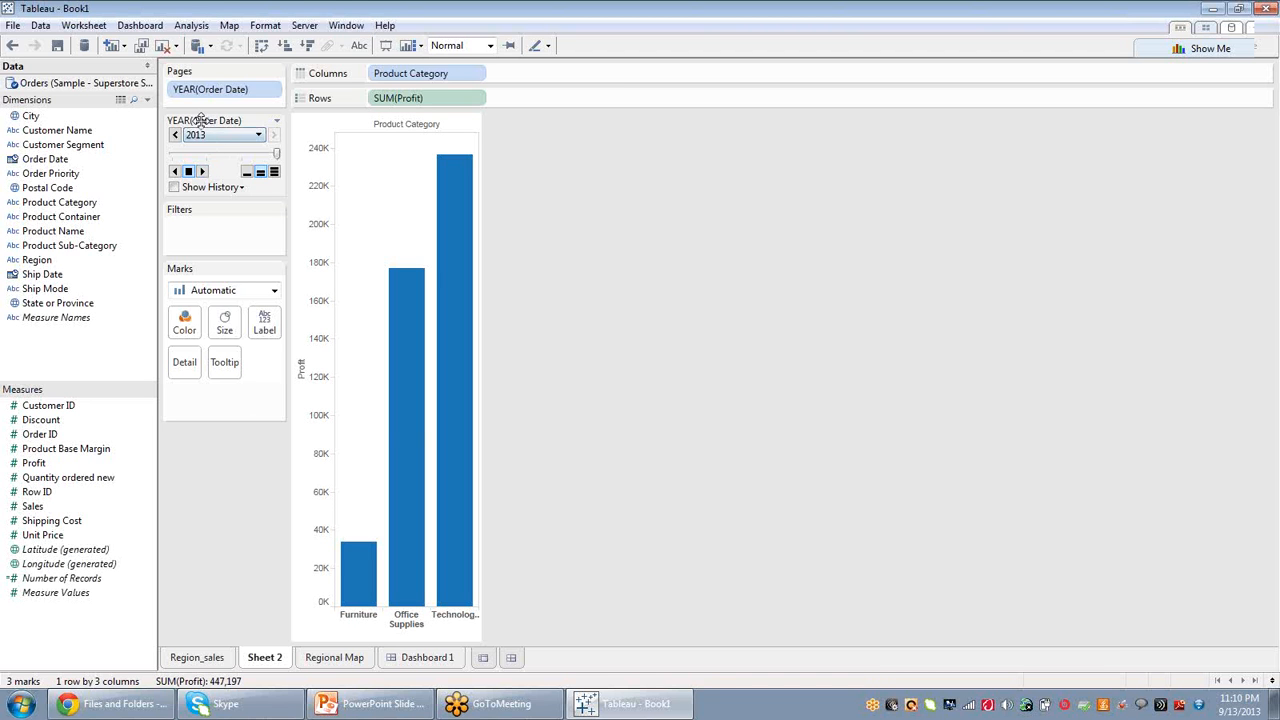
pyautogui.click(203, 172)
pyautogui.click(175, 172)
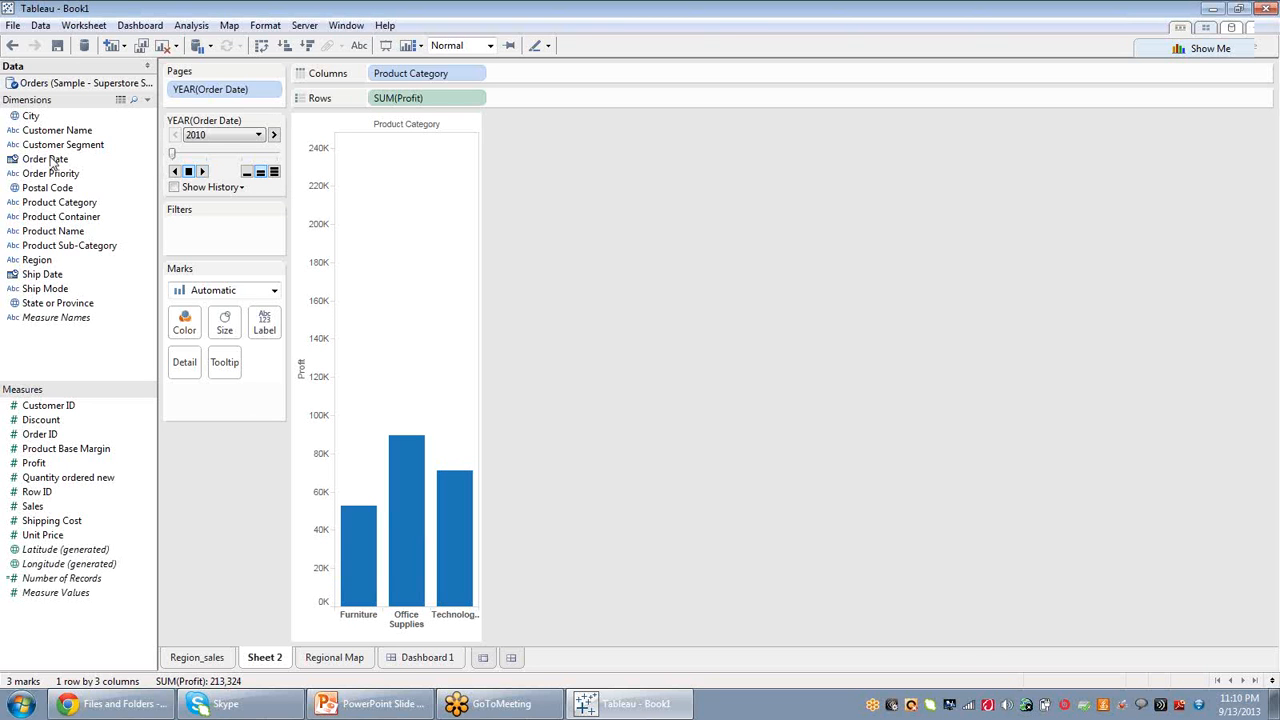
# Add YEAR(Order Date) and Product Category to Columns and play the year pages forward.
pyautogui.moveTo(50, 163); pyautogui.dragTo(420, 78)
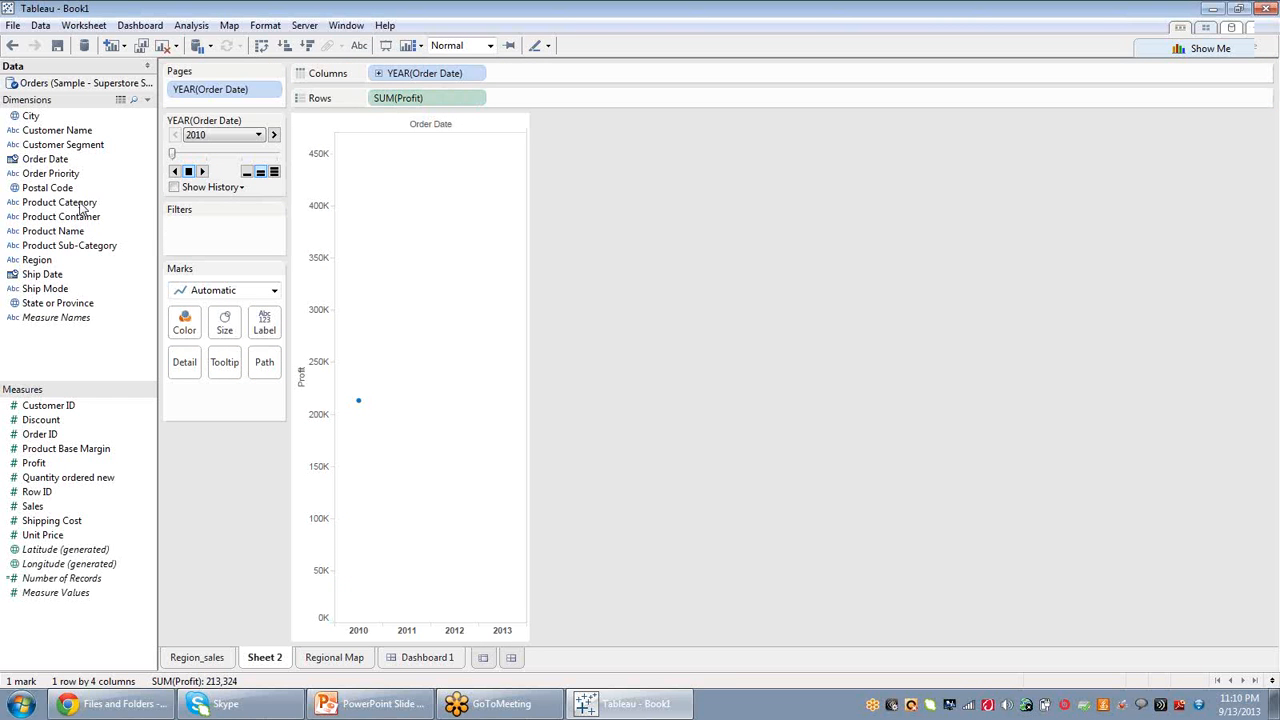
pyautogui.moveTo(80, 203)
pyautogui.mouseDown()
pyautogui.moveTo(258, 188)
pyautogui.moveTo(578, 80)
pyautogui.mouseUp()
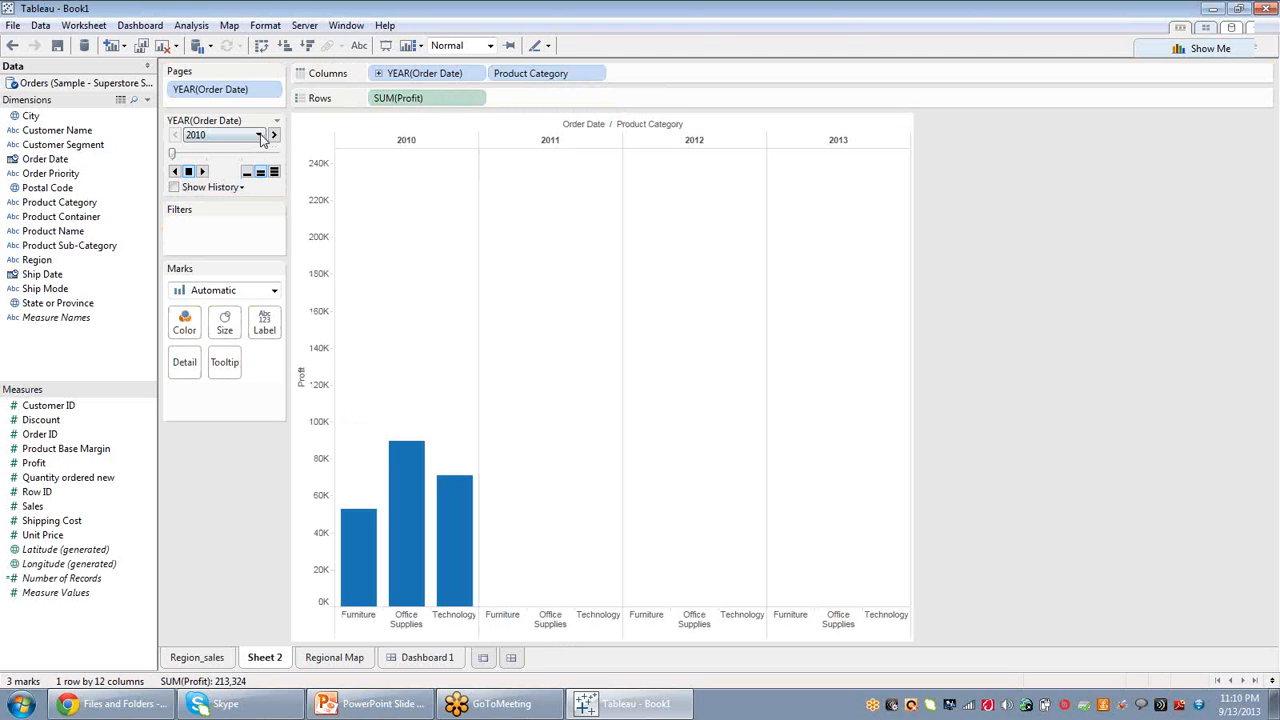
pyautogui.click(202, 172)
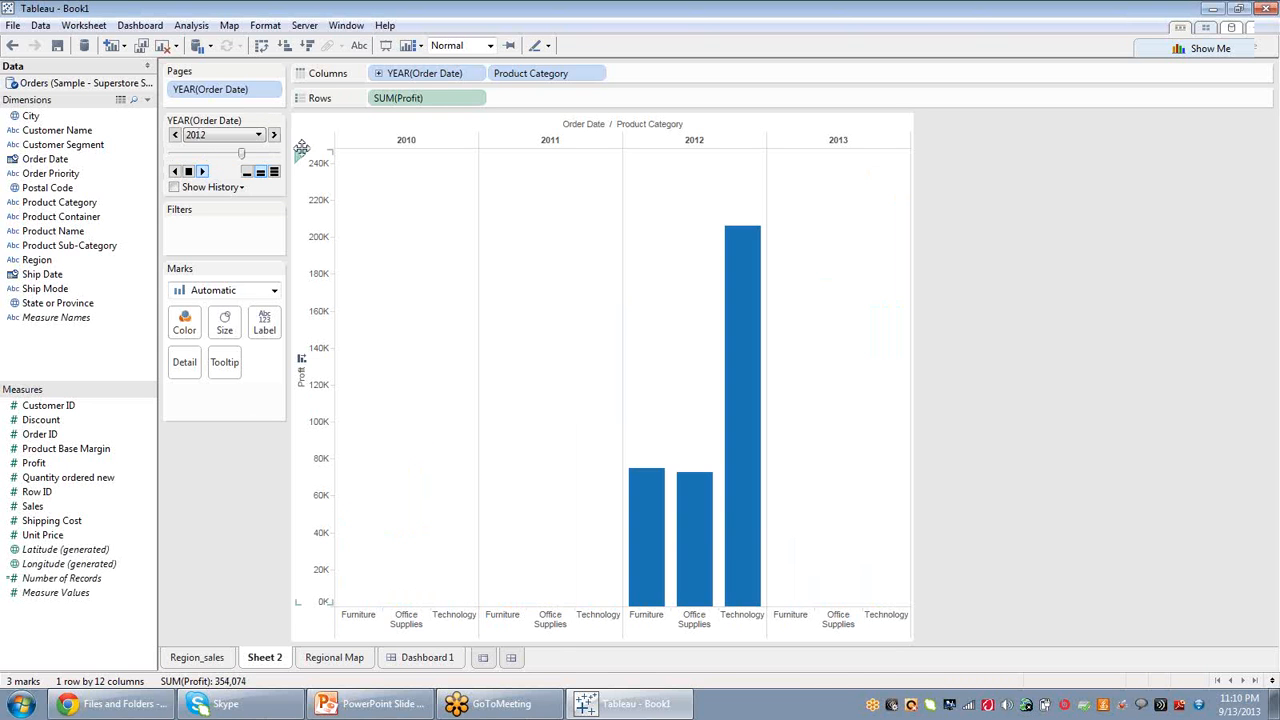
# Change the Pages field to Month of Order Date and play through the months.
pyautogui.click(273, 90)
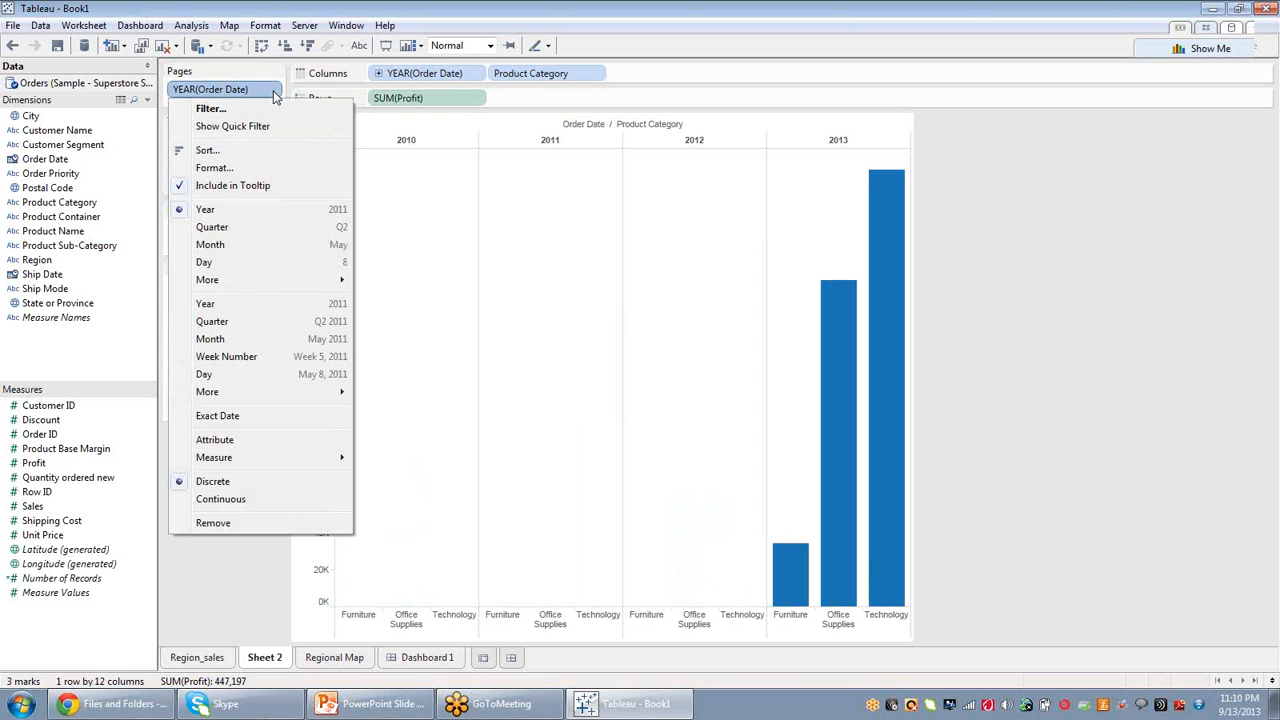
pyautogui.click(228, 250)
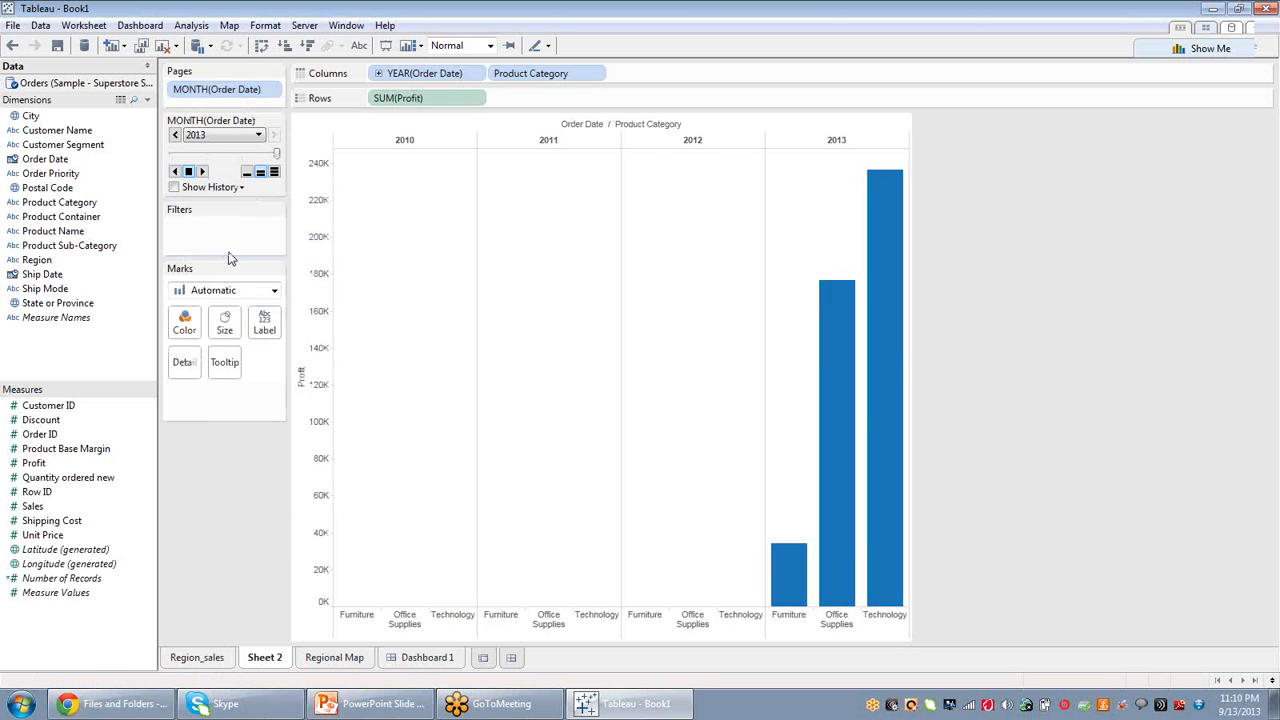
pyautogui.click(261, 139)
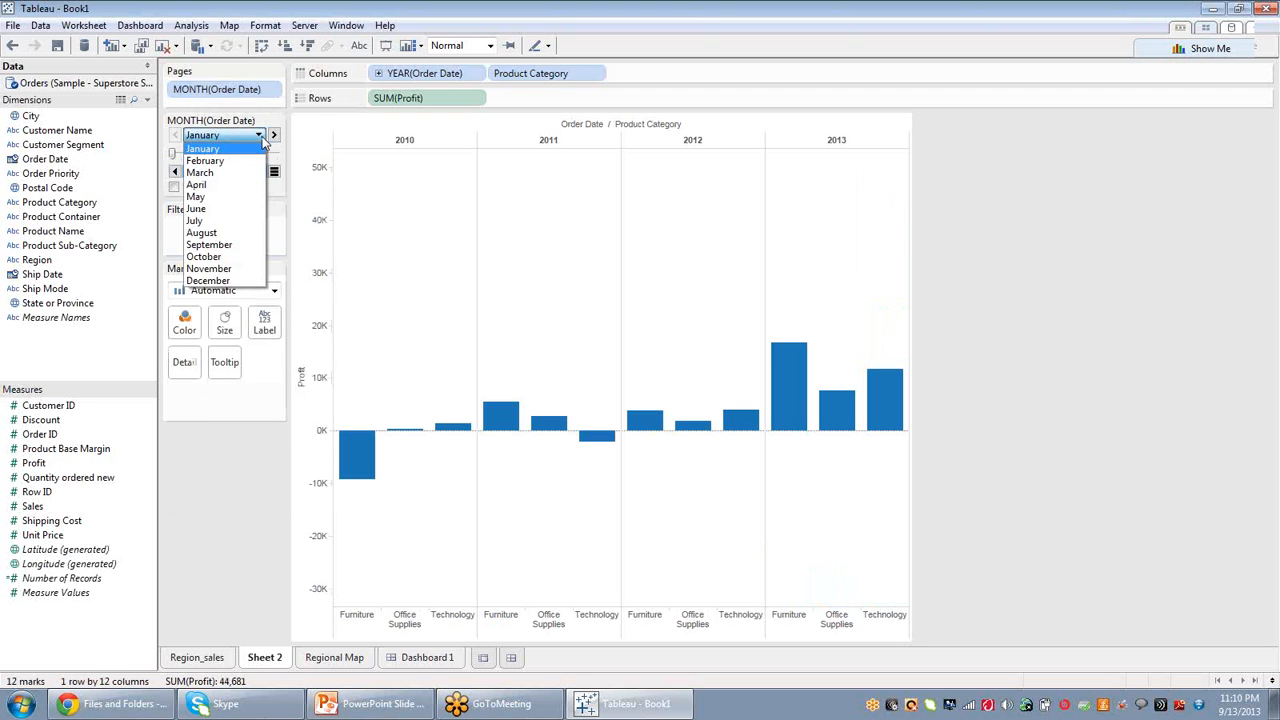
pyautogui.click(262, 140)
pyautogui.click(203, 172)
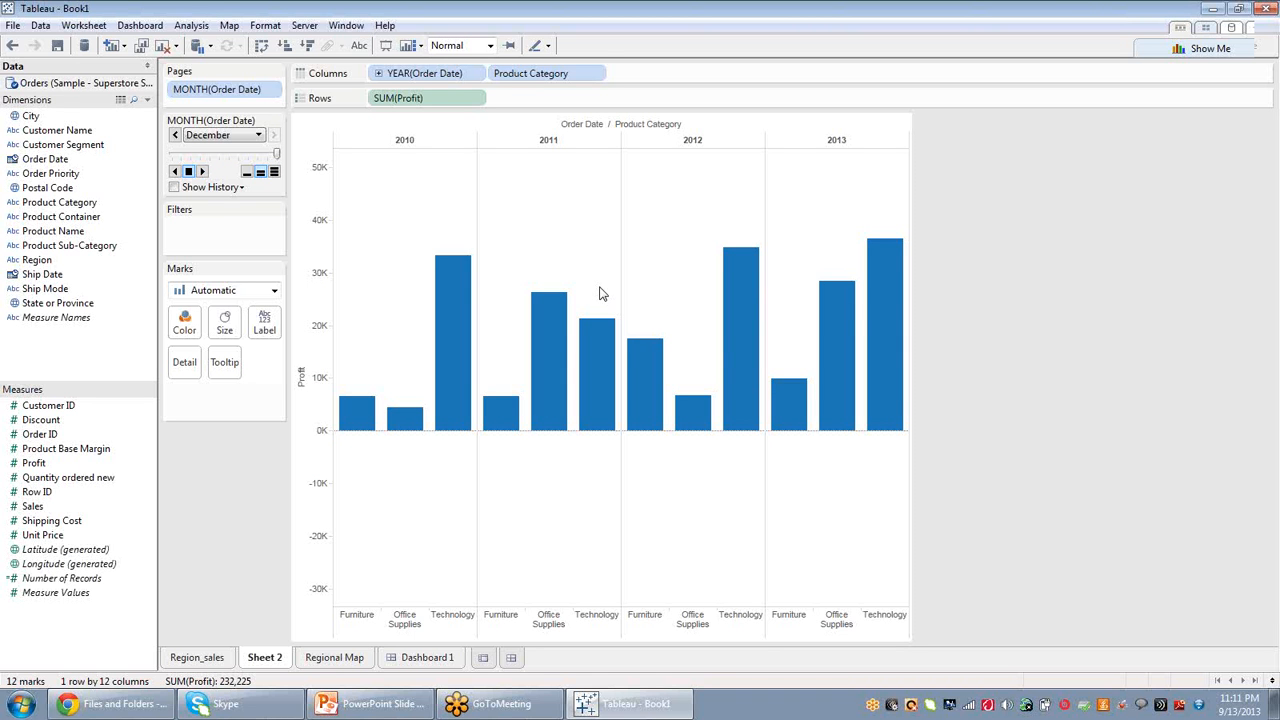
# Convert the view to a discrete line chart of monthly profit by product category with Show Me.
pyautogui.click(1196, 42)
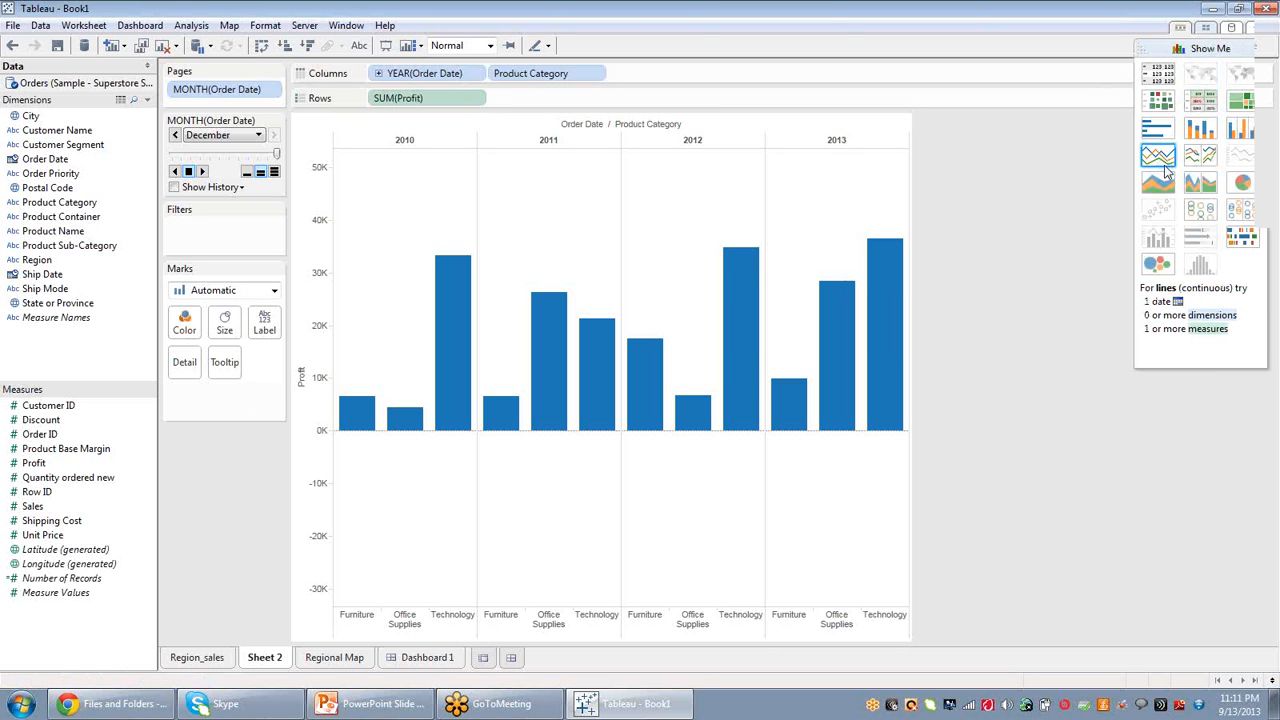
pyautogui.click(1160, 158)
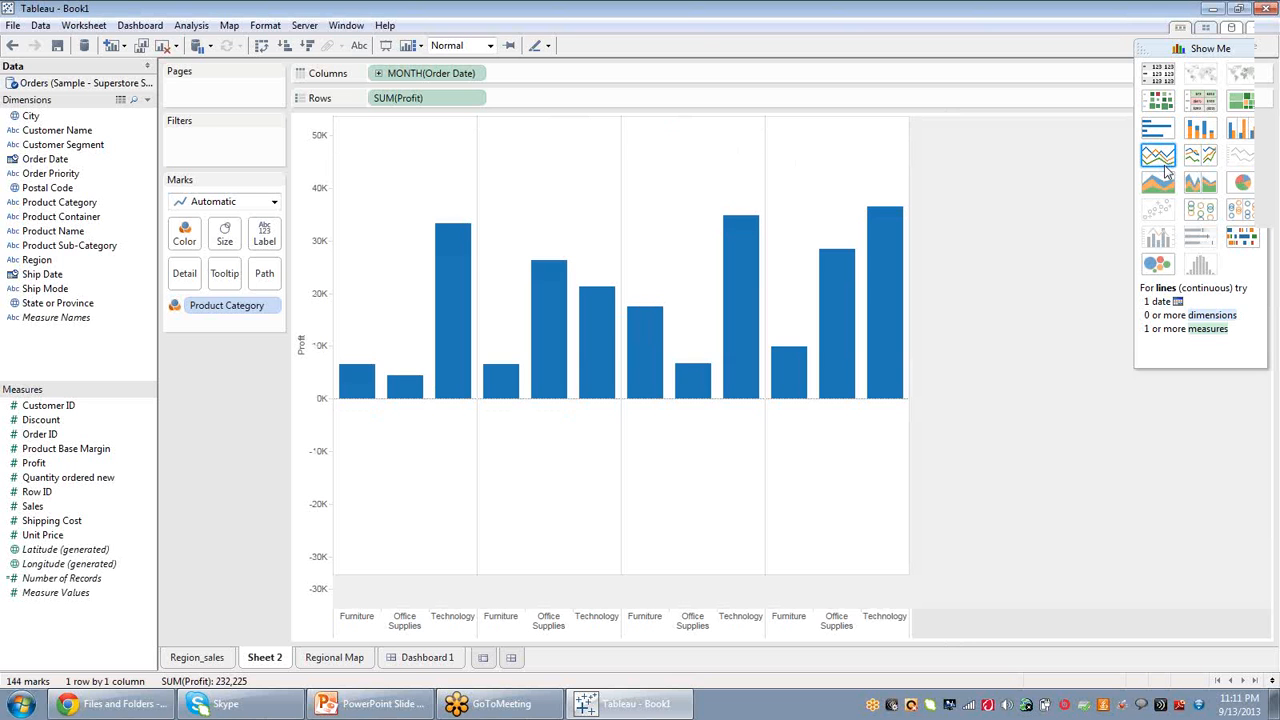
pyautogui.click(1198, 48)
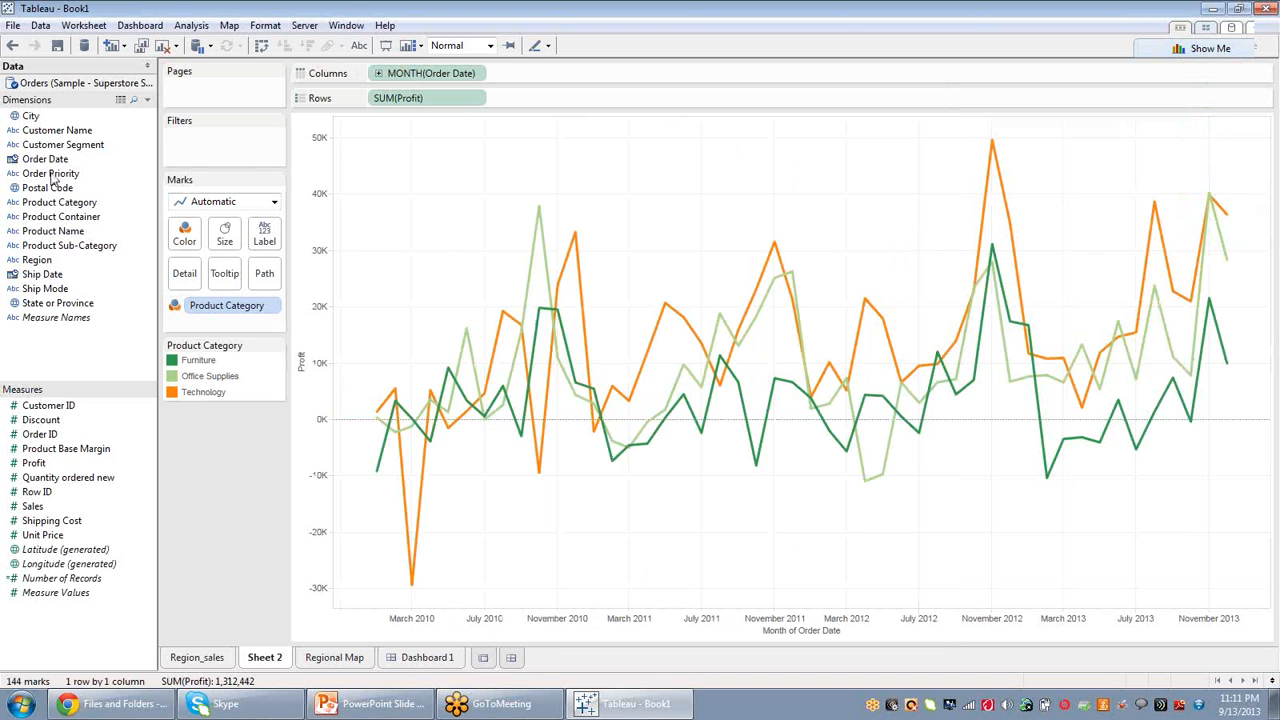
# Put YEAR(Order Date) on Pages, play through the years and highlight a Technology point.
pyautogui.moveTo(45, 159); pyautogui.dragTo(232, 95)
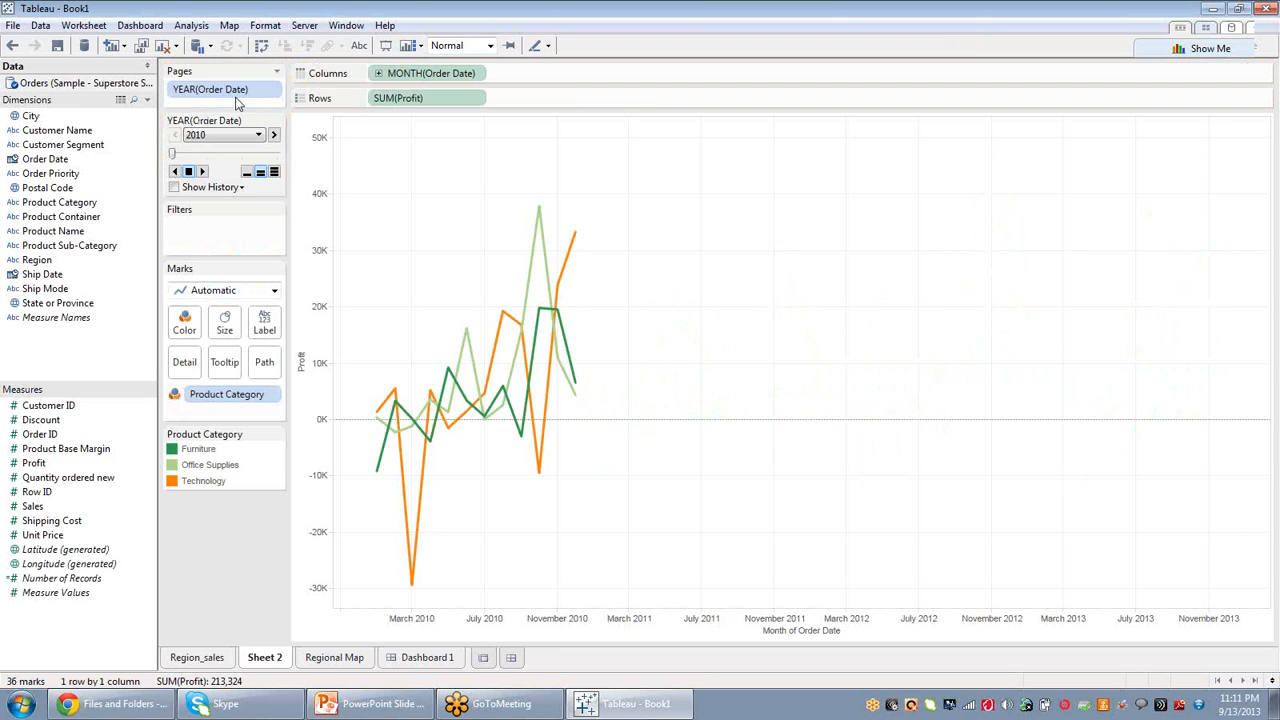
pyautogui.click(203, 172)
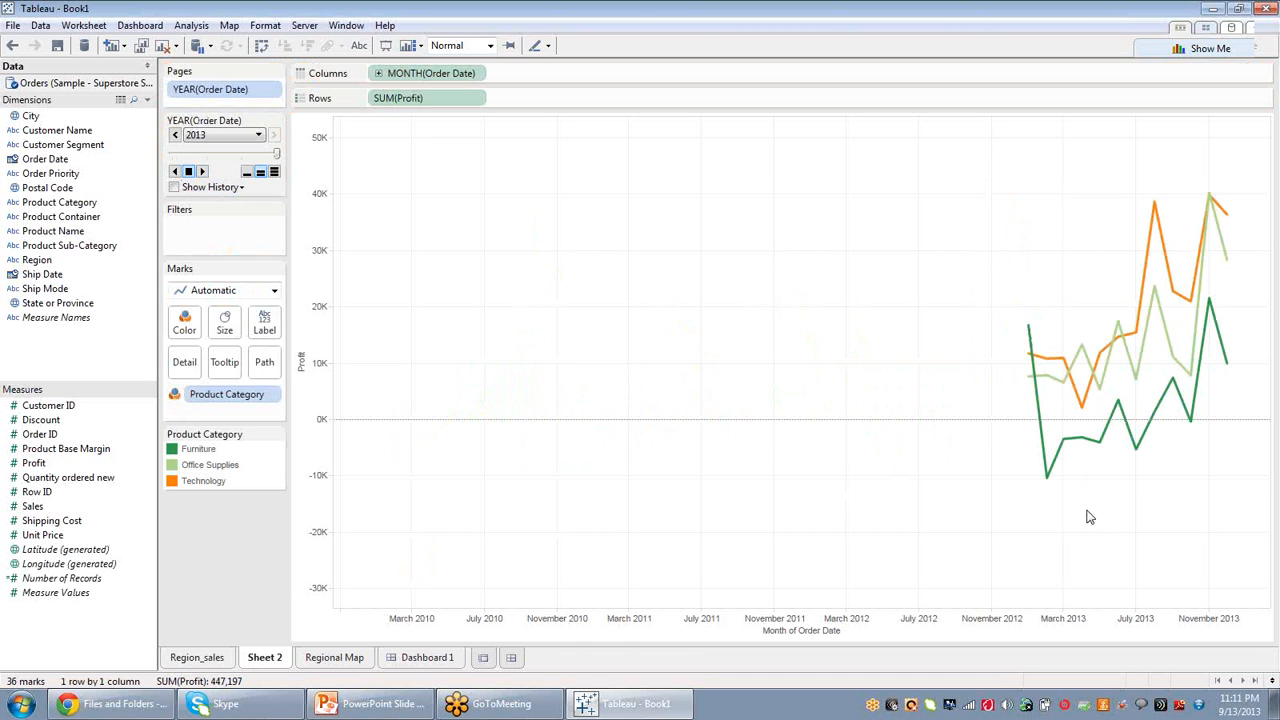
pyautogui.click(1165, 256)
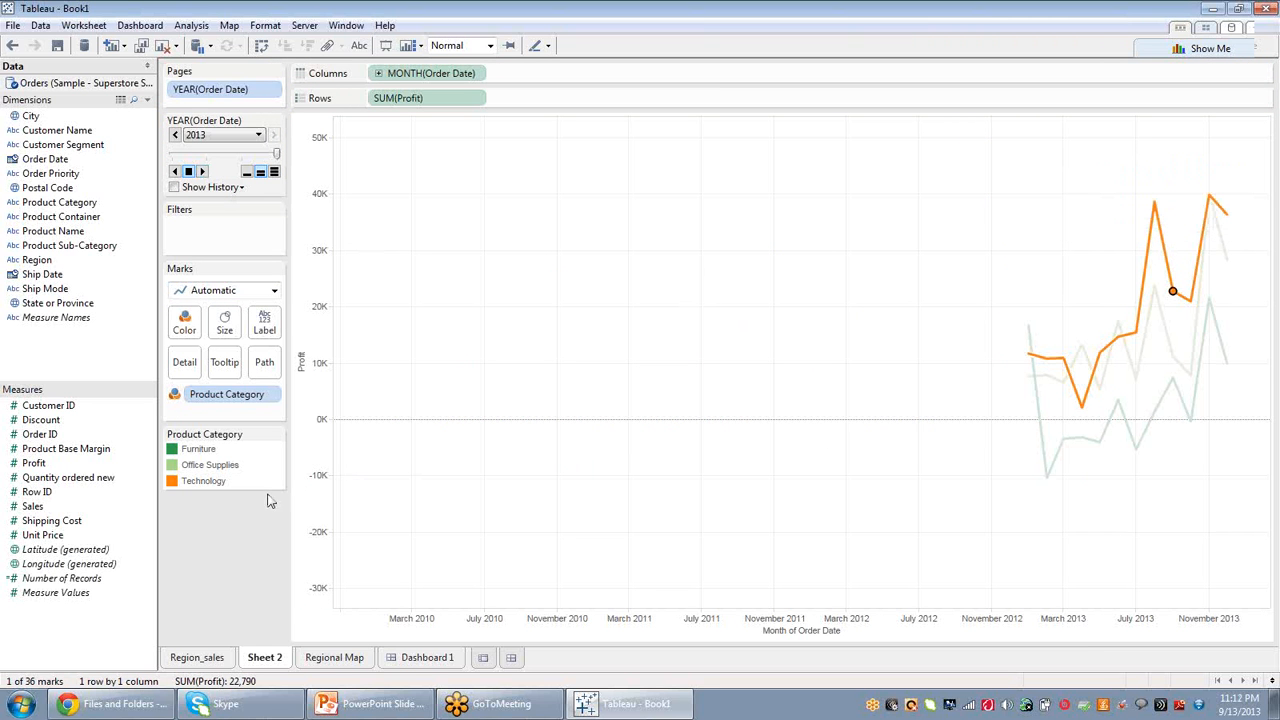
pyautogui.click(202, 172)
# Rename Sheet 2 as Trend Analysis.
pyautogui.moveTo(282, 657); pyautogui.dragTo(246, 665)
pyautogui.press('BackSpace')
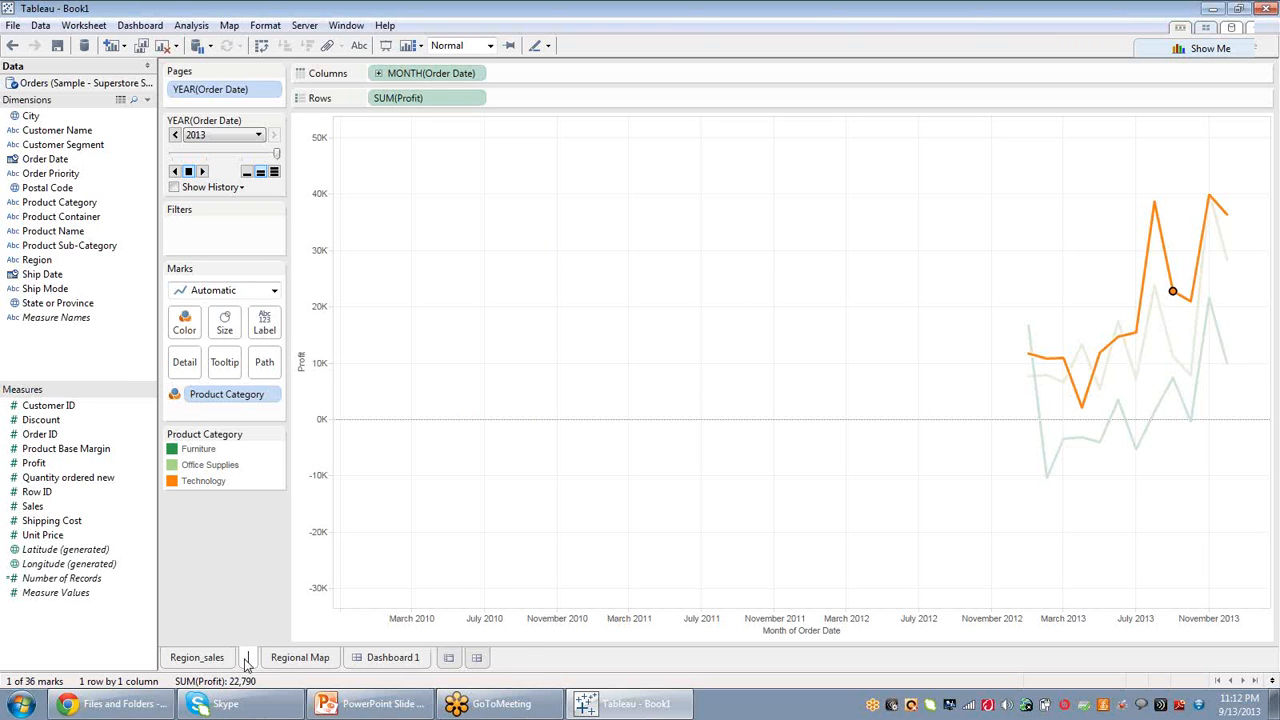
pyautogui.write('Trend An')
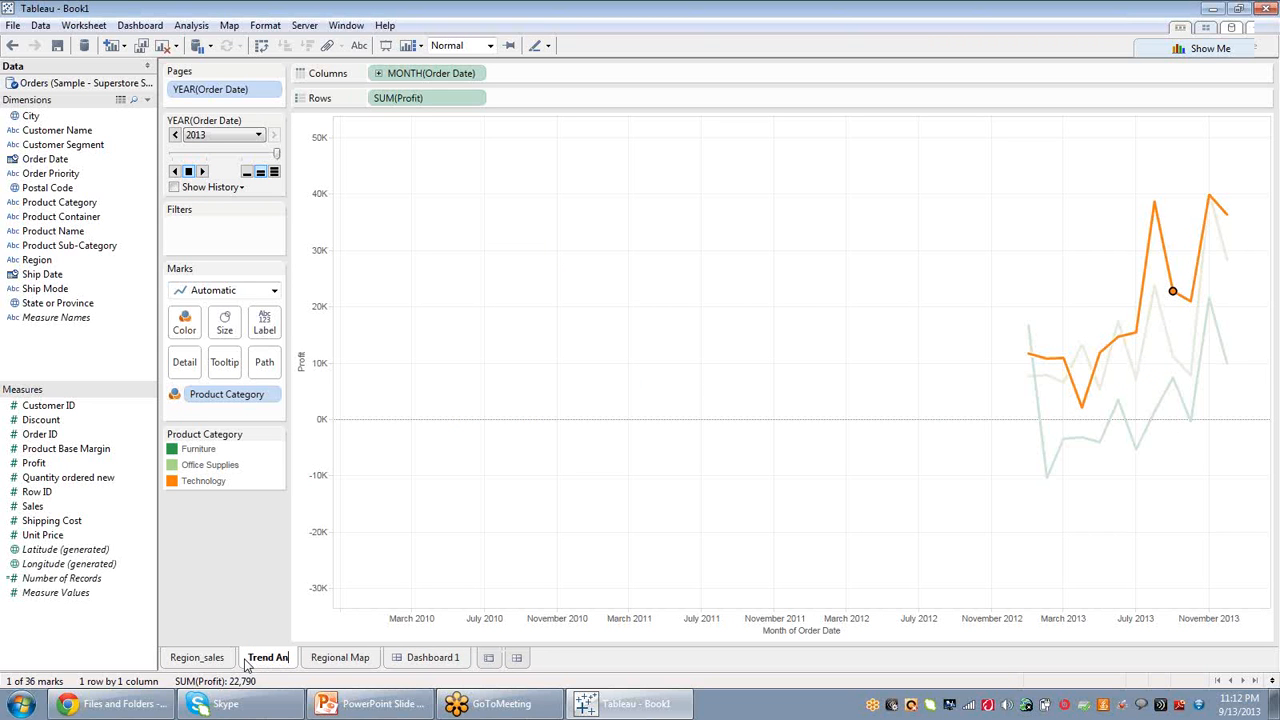
pyautogui.write('alysis')
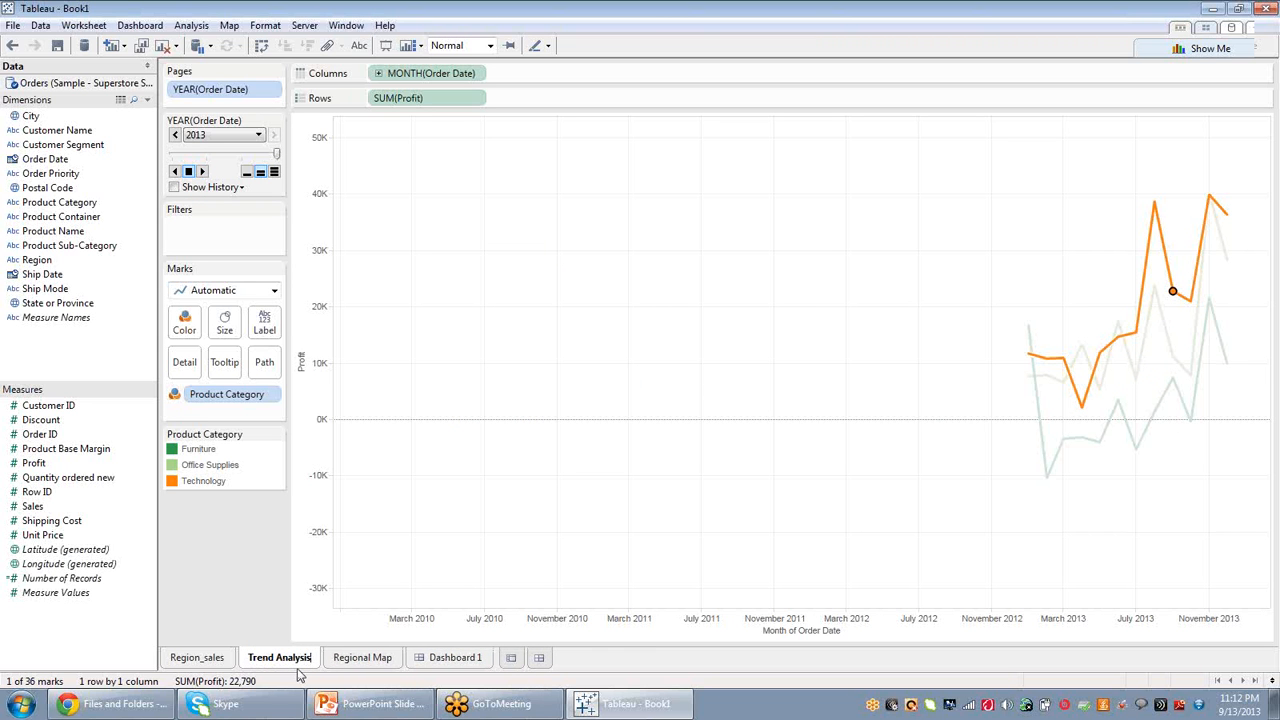
# Try placing Trend Analysis beside the map on Dashboard 1, then undo the placement.
pyautogui.click(458, 658)
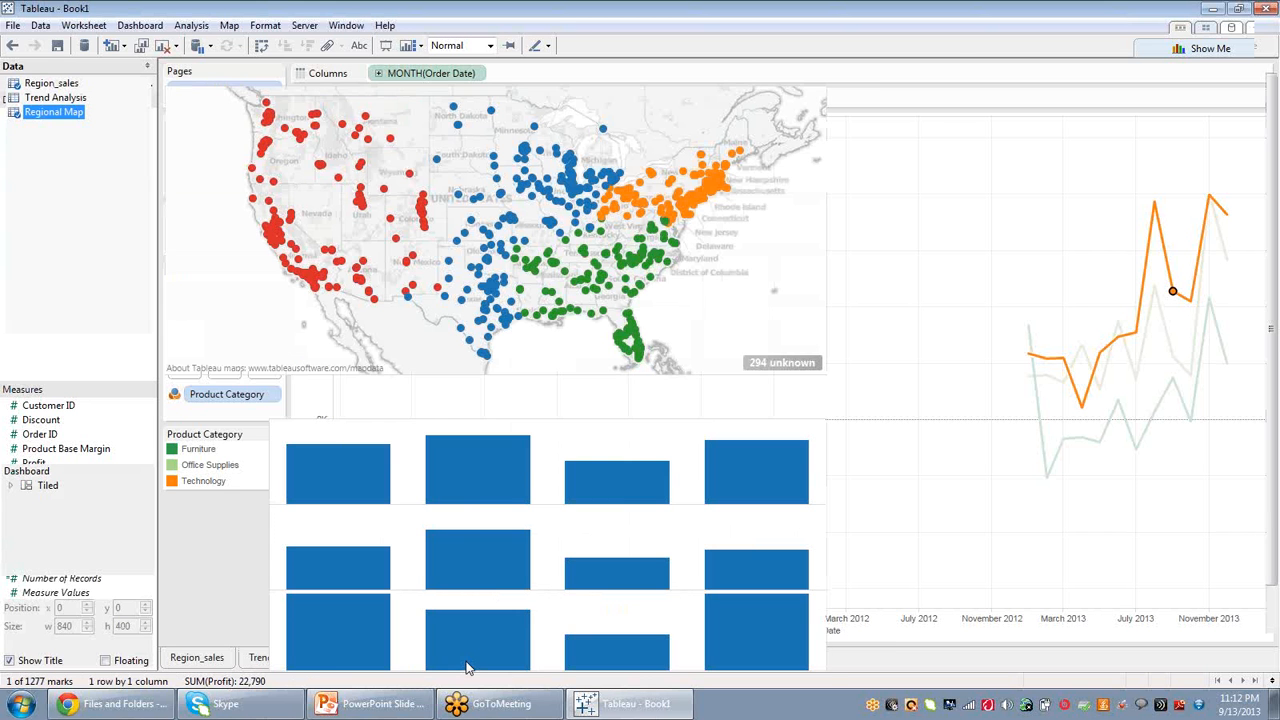
pyautogui.moveTo(70, 98); pyautogui.dragTo(822, 539)
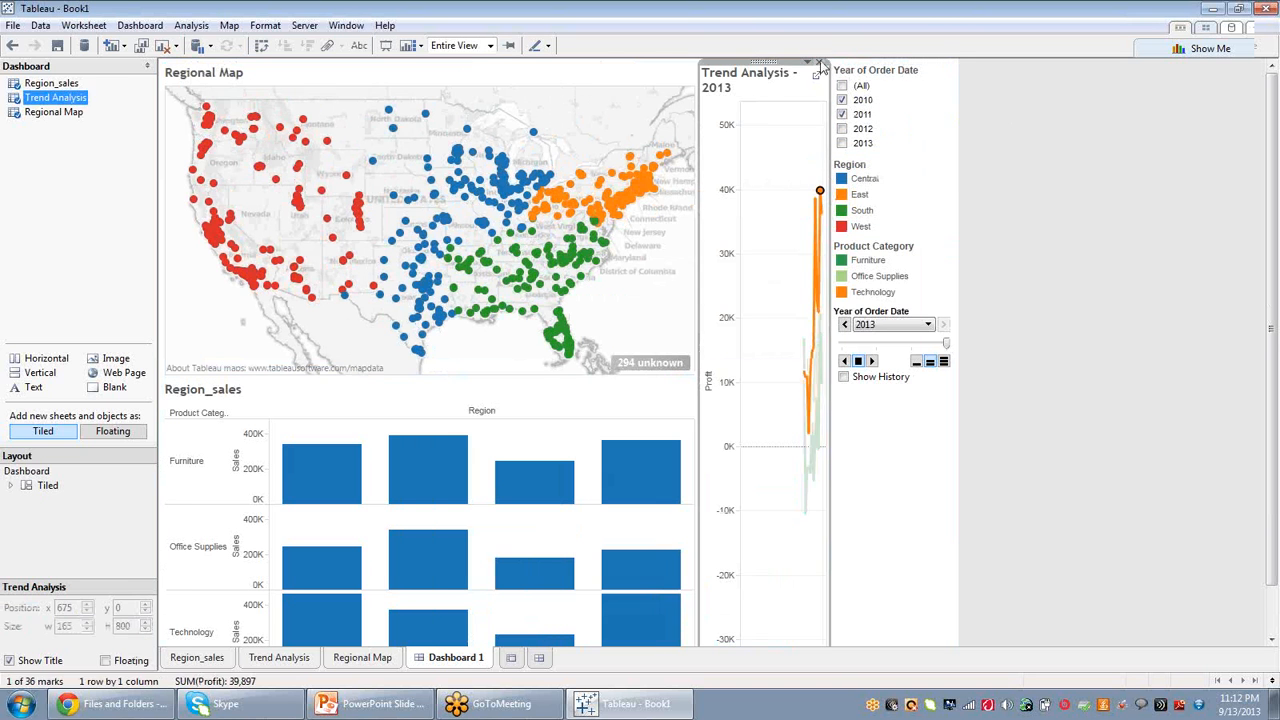
pyautogui.click(12, 46)
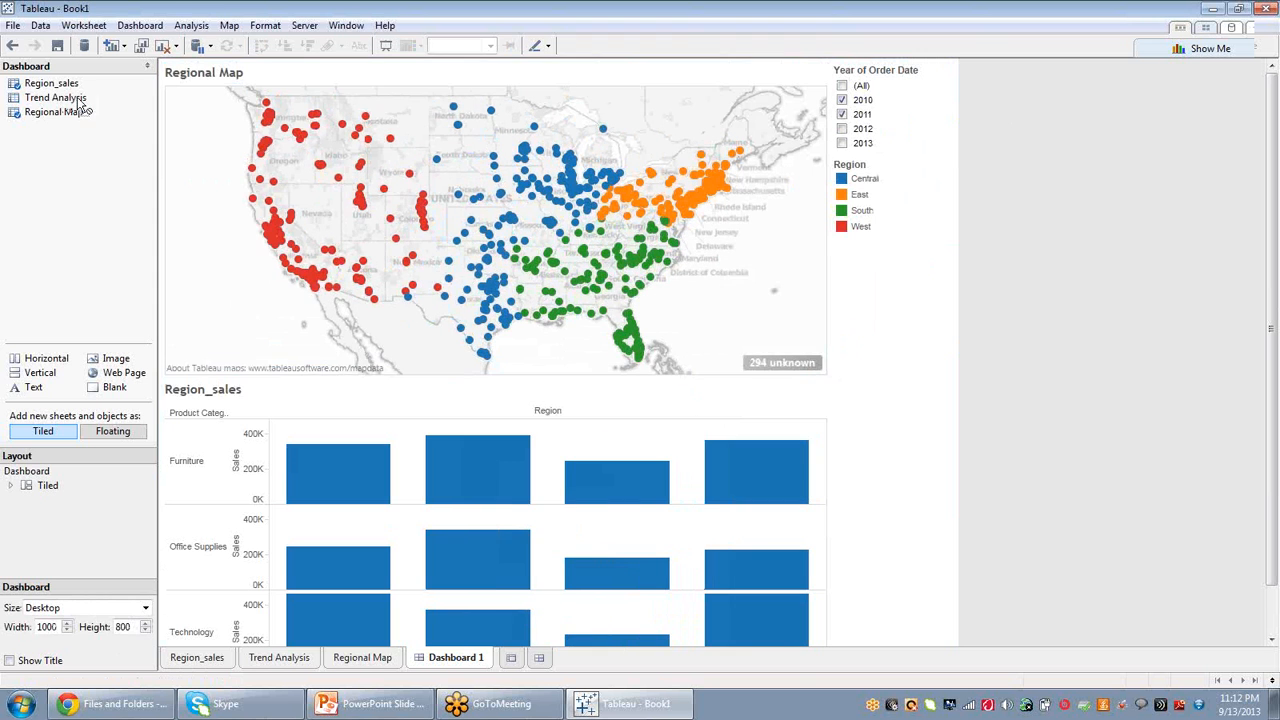
# Add Trend Analysis to Dashboard 1 beside Region_sales and select its Year of Order Date page control.
pyautogui.moveTo(77, 96); pyautogui.dragTo(723, 594)
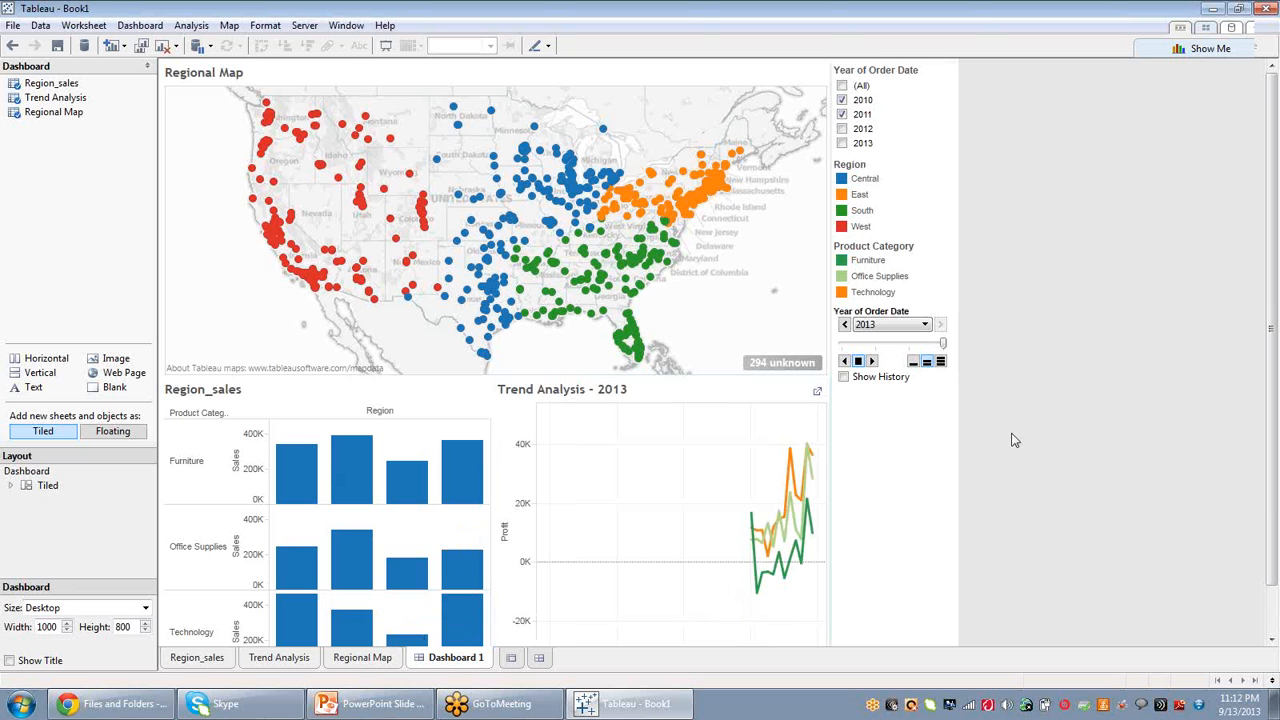
pyautogui.click(872, 368)
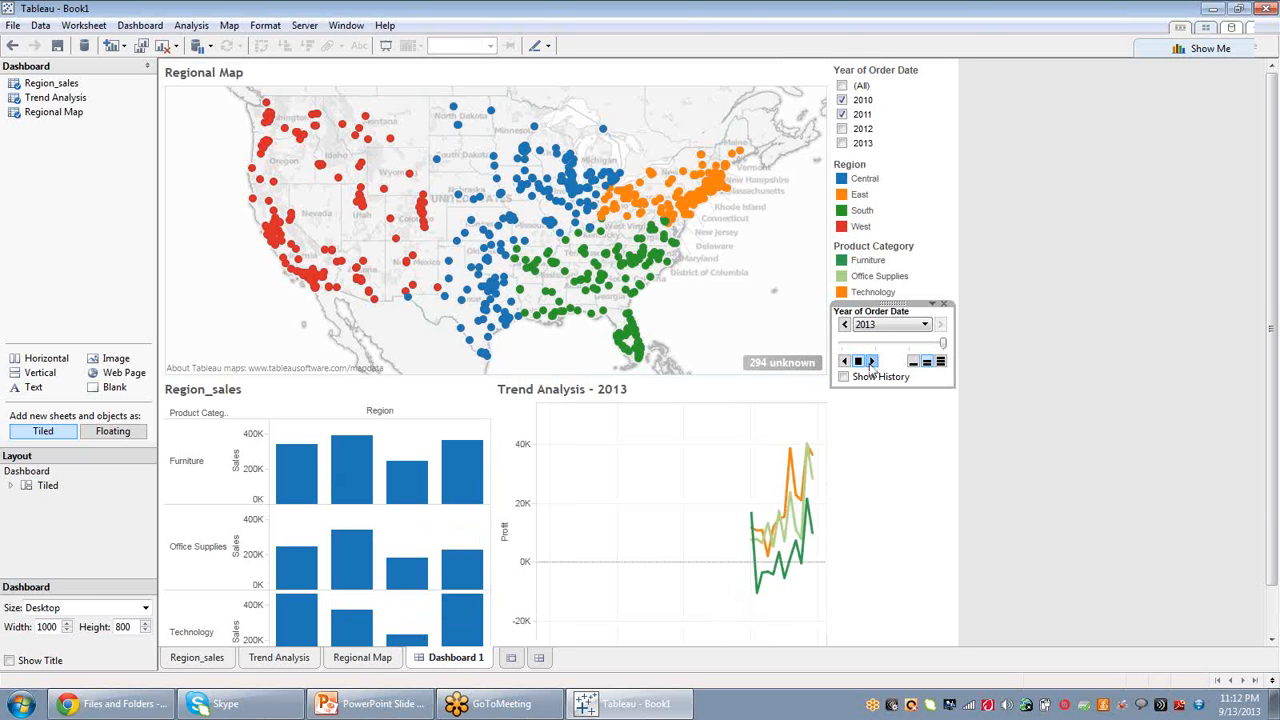
pyautogui.click(872, 362)
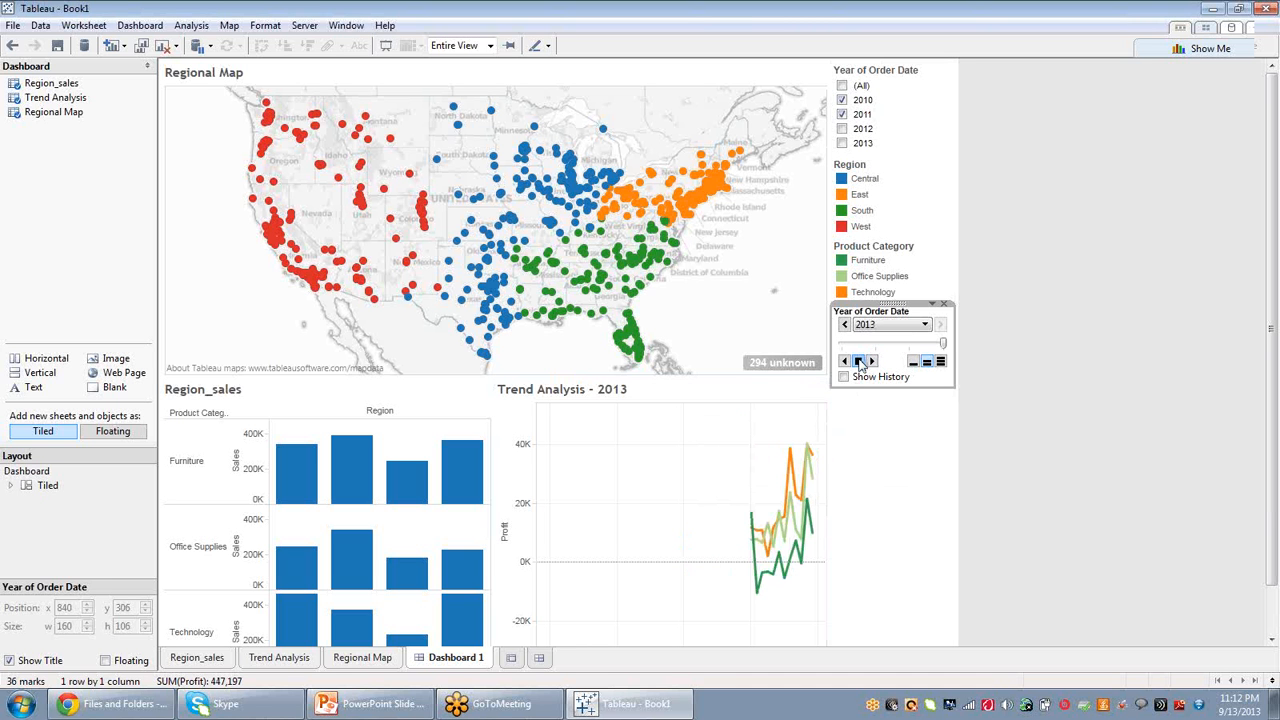
# Set the Year of Order Date page control on the dashboard to 2011.
pyautogui.click(933, 304)
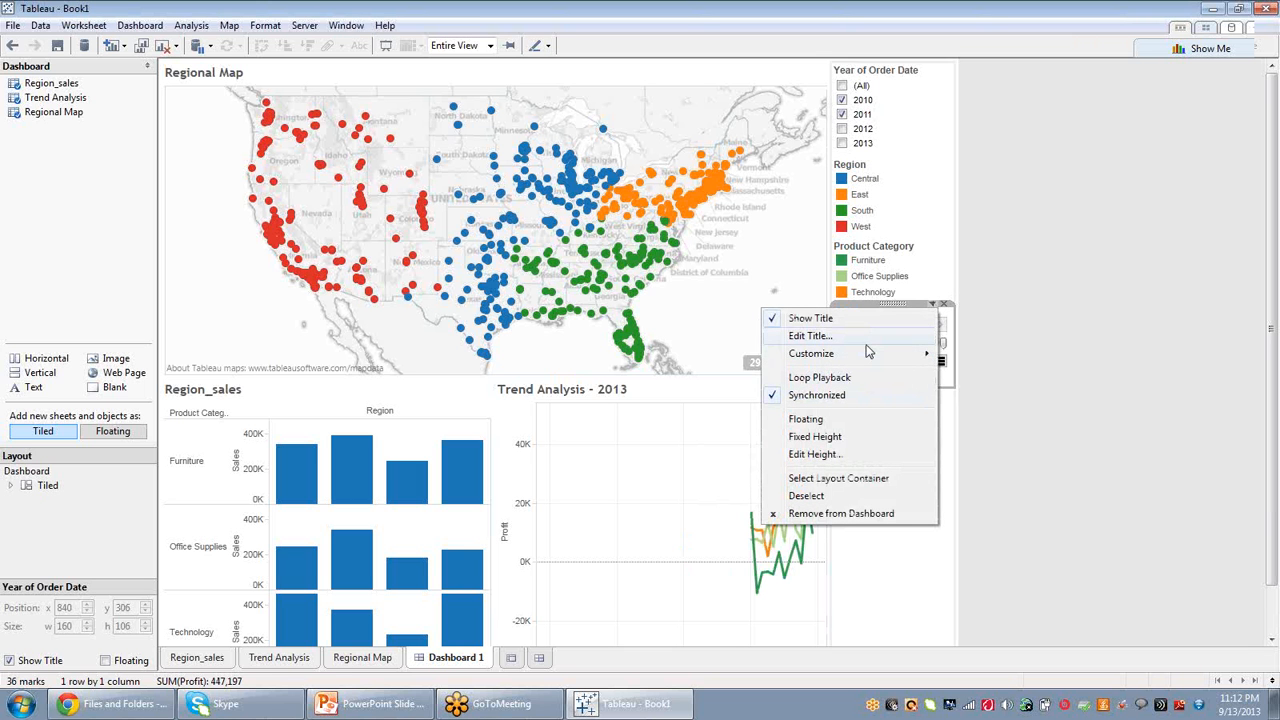
pyautogui.moveTo(868, 353)
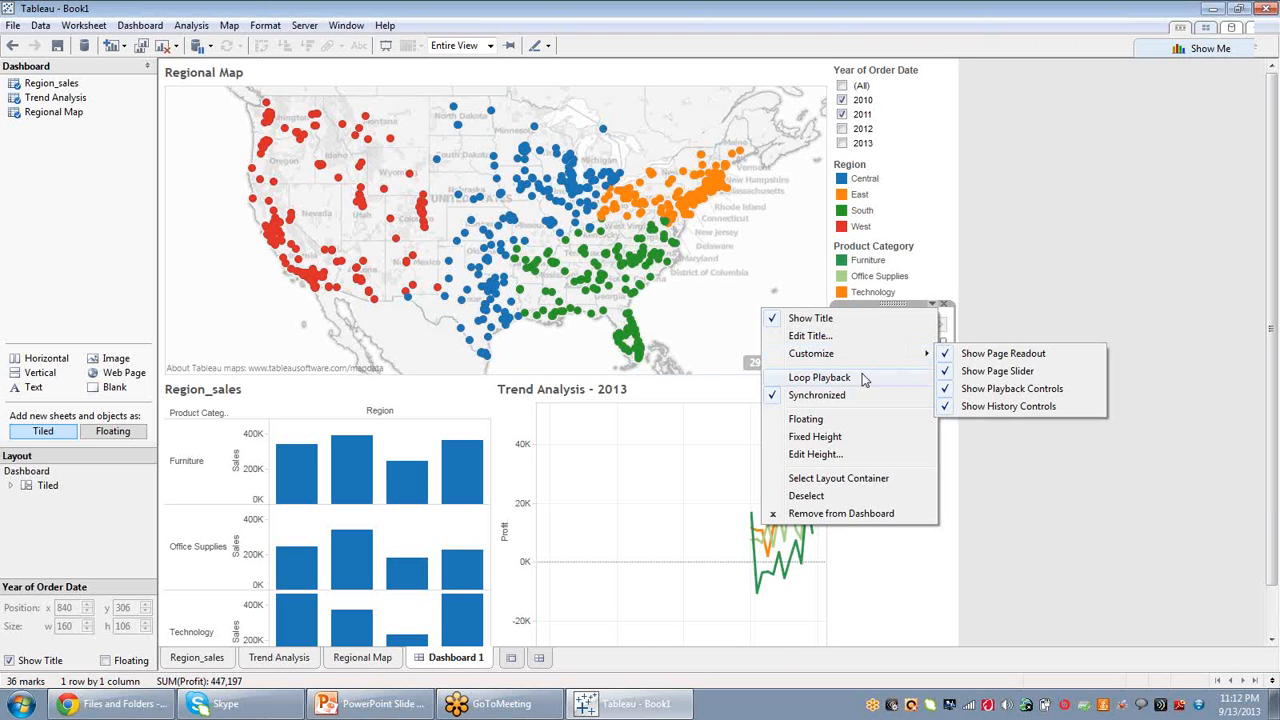
pyautogui.click(777, 645)
pyautogui.click(922, 325)
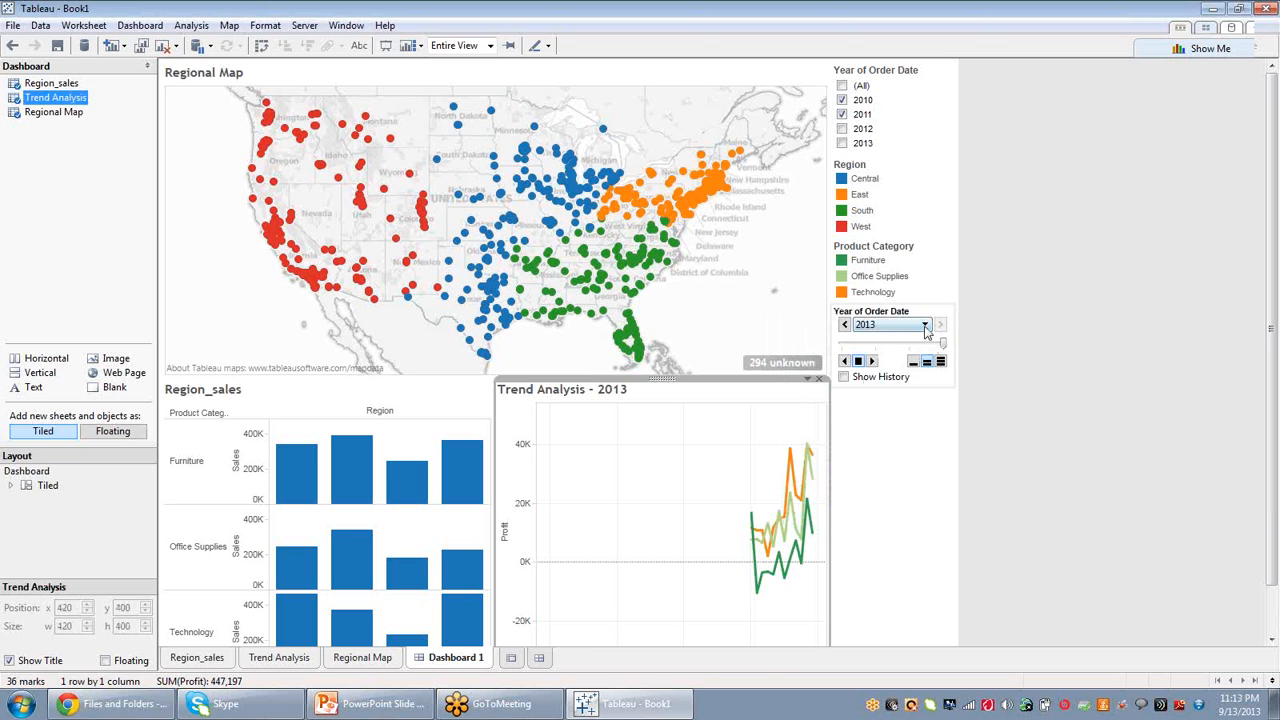
pyautogui.click(894, 350)
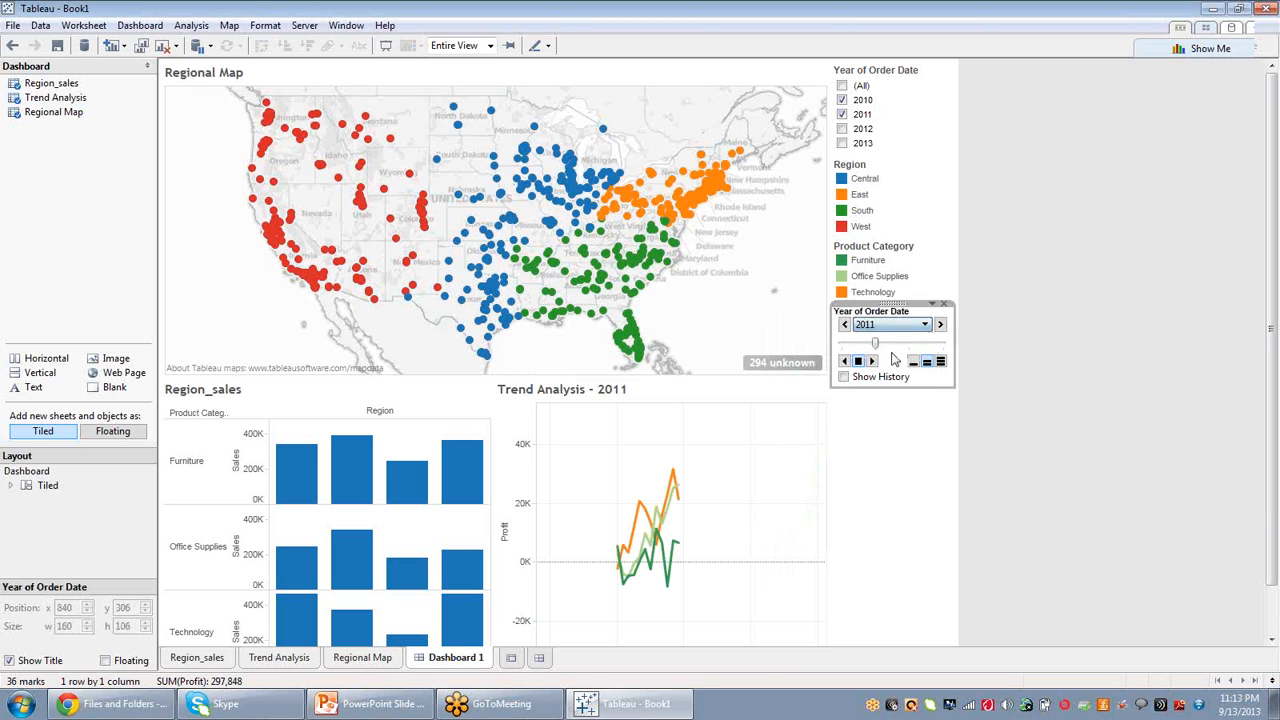
# Use the Trend Analysis sheet as a filter on the dashboard.
pyautogui.click(933, 305)
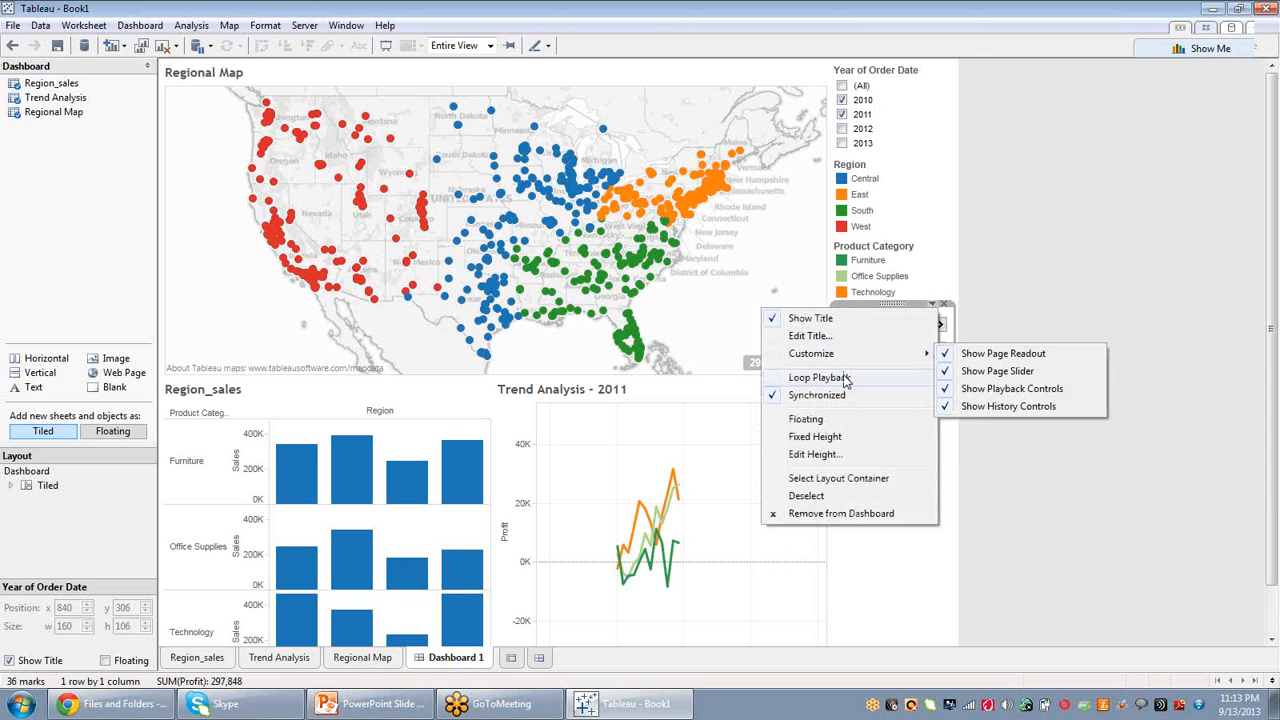
pyautogui.click(840, 563)
pyautogui.click(758, 462)
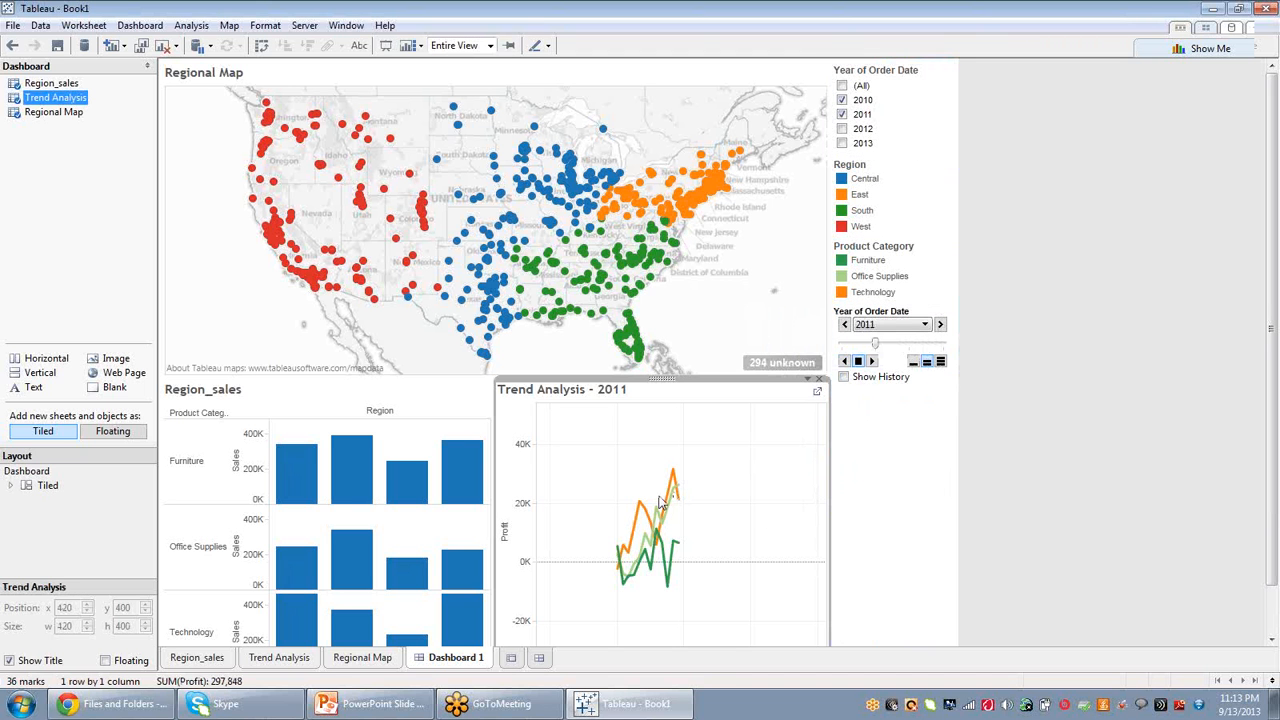
pyautogui.click(809, 383)
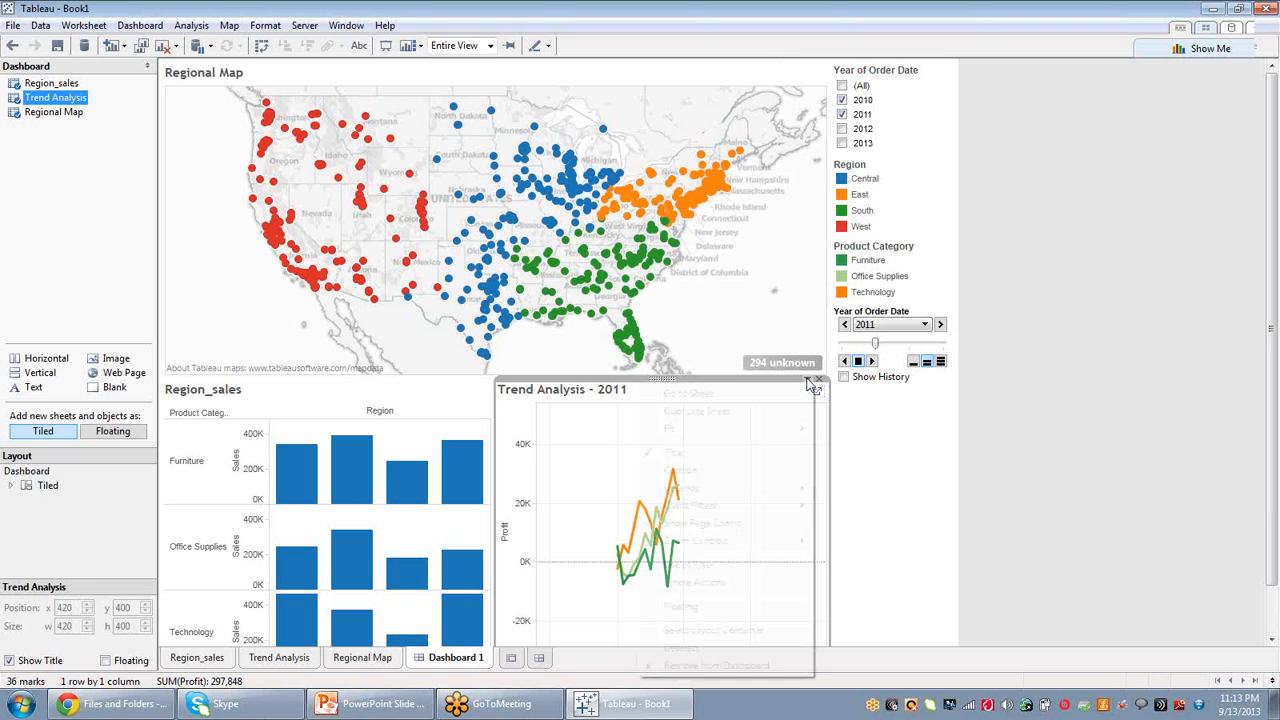
pyautogui.click(704, 566)
# Advance the year pages to 2013 and select the August 2013 Technology point on the trend line.
pyautogui.click(862, 512)
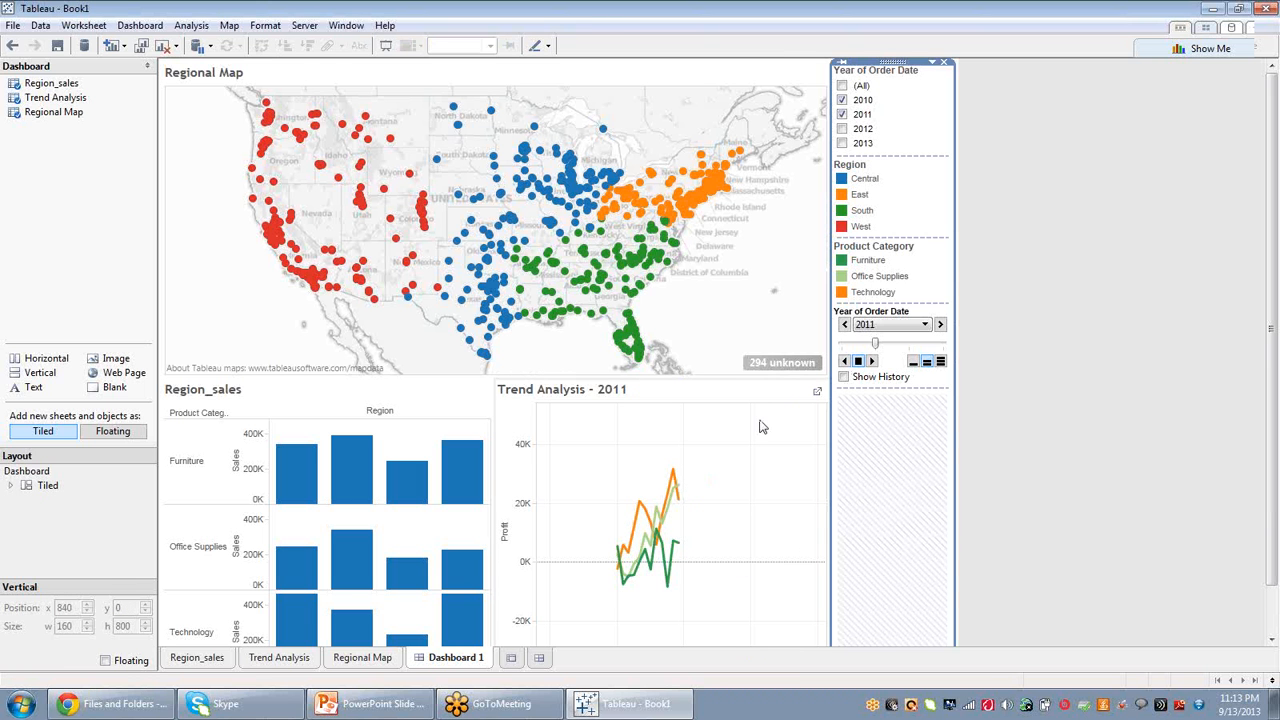
pyautogui.click(872, 361)
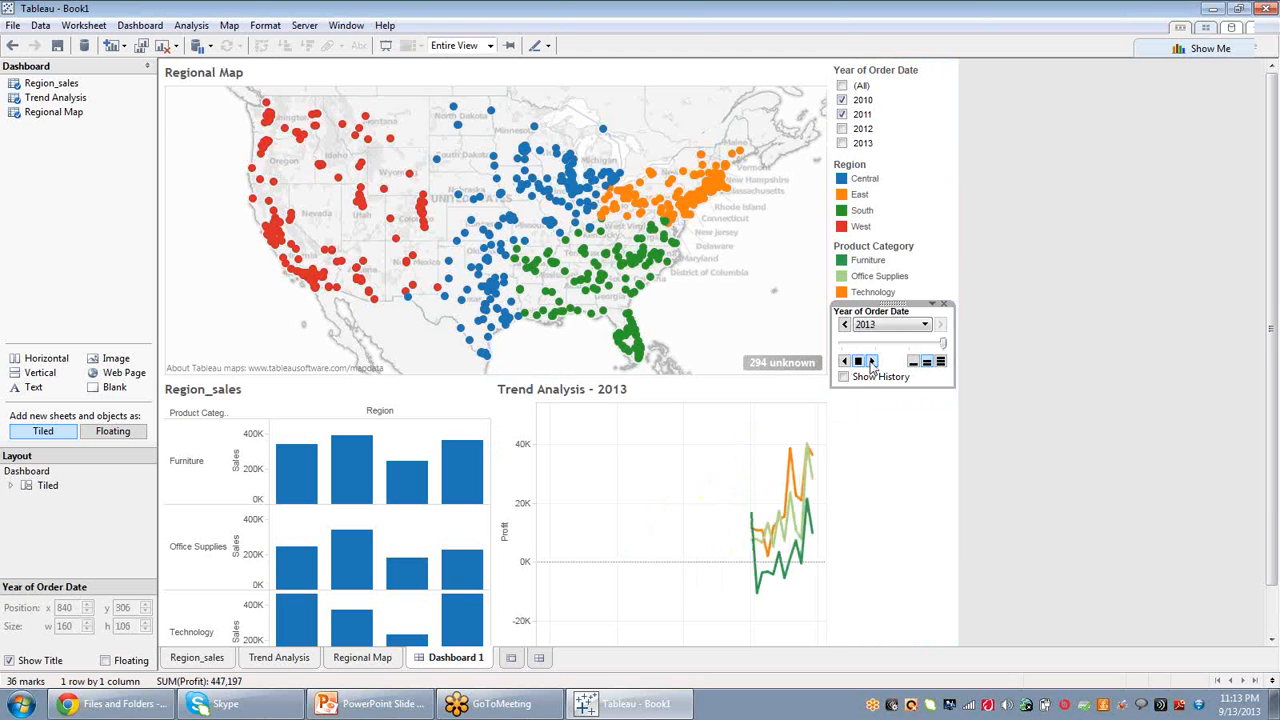
pyautogui.click(789, 454)
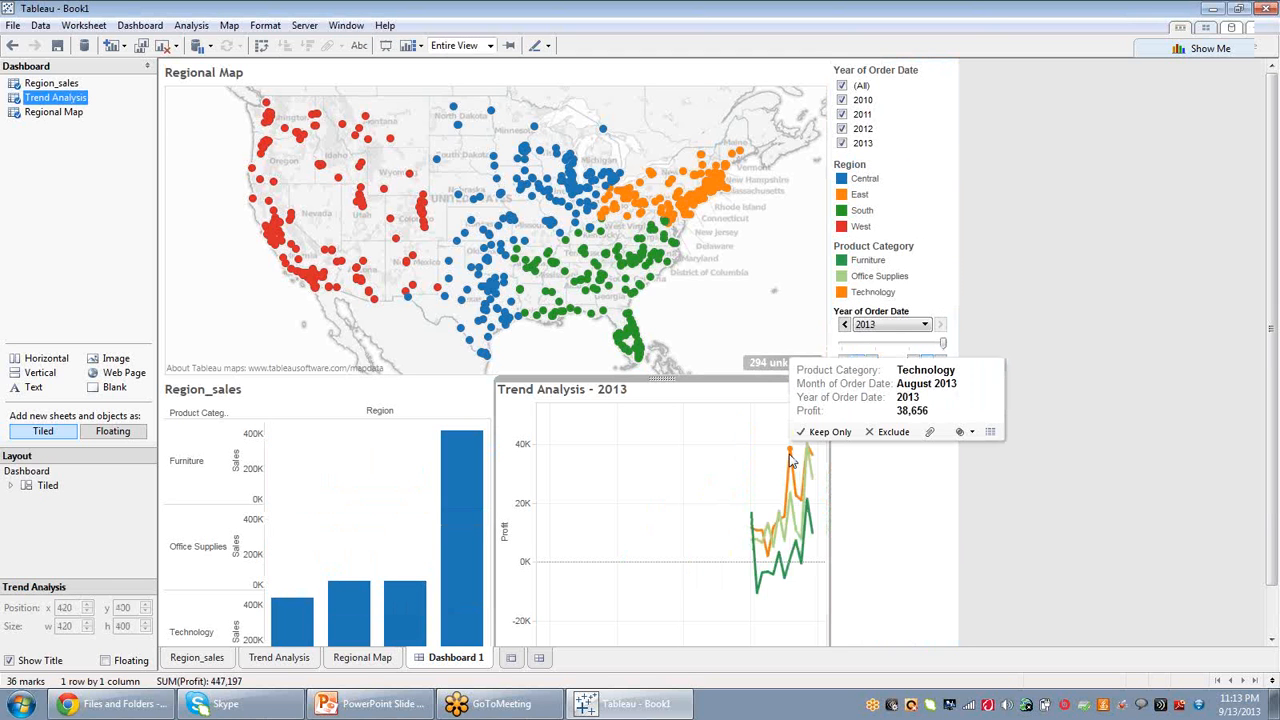
pyautogui.click(790, 458)
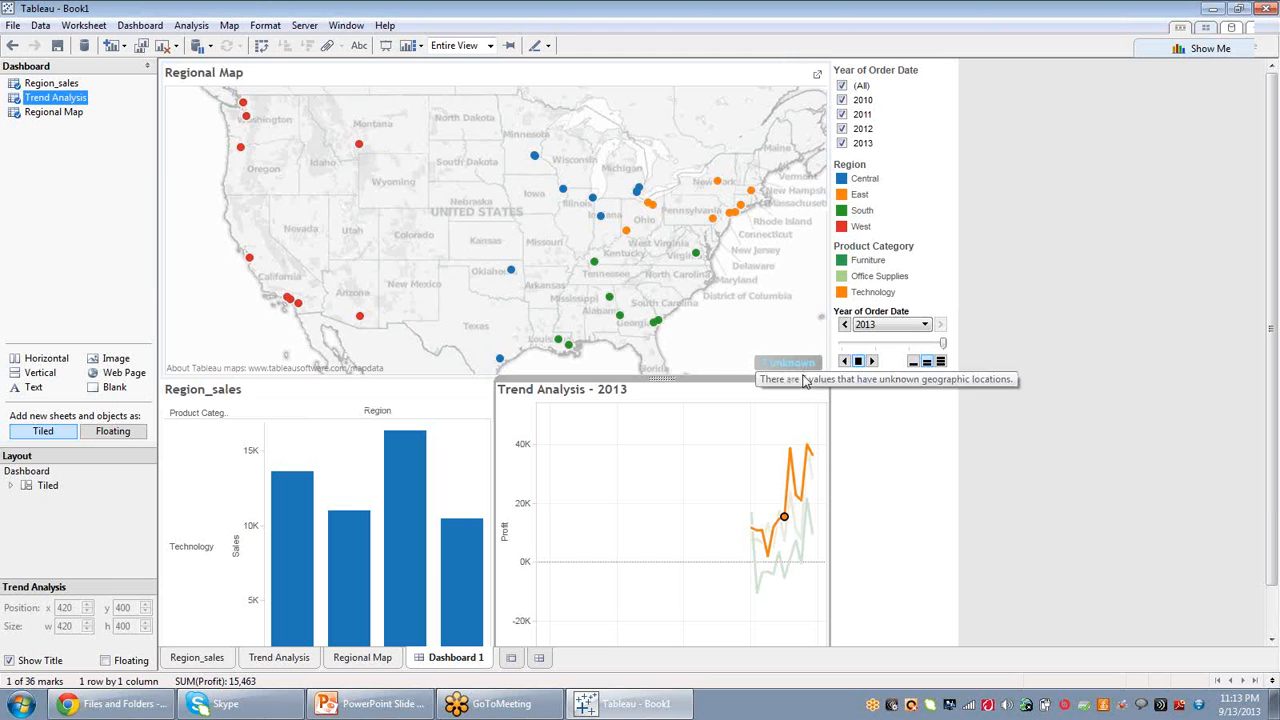
# Edit the Filter 2 (generated) action to target only Region_sales and Trend Analysis, and test it on a Furniture point.
pyautogui.click(140, 25)
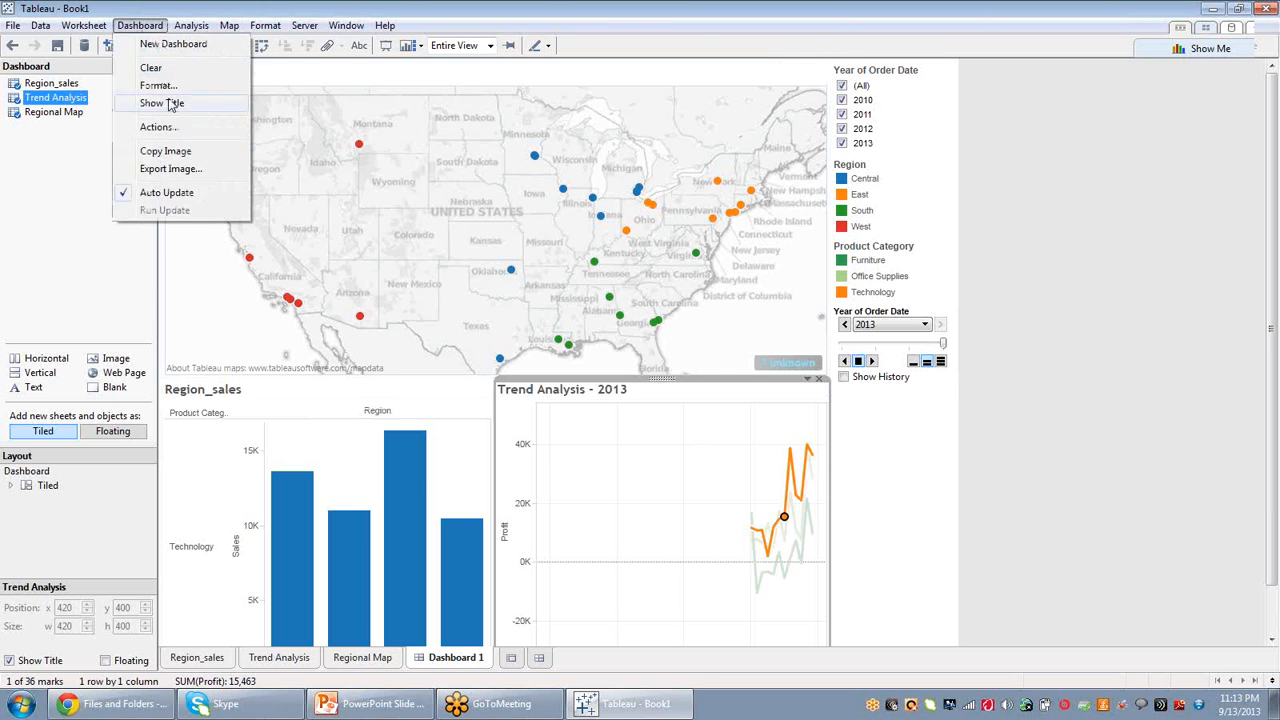
pyautogui.click(165, 127)
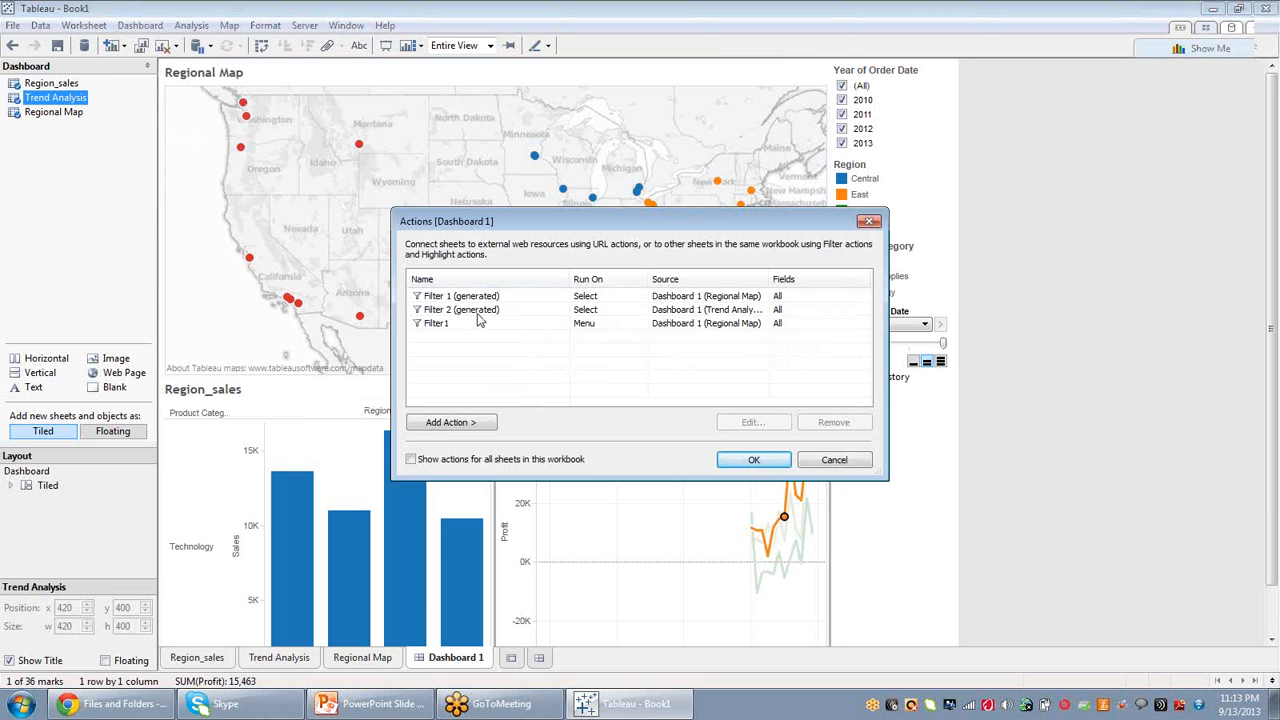
pyautogui.click(479, 312)
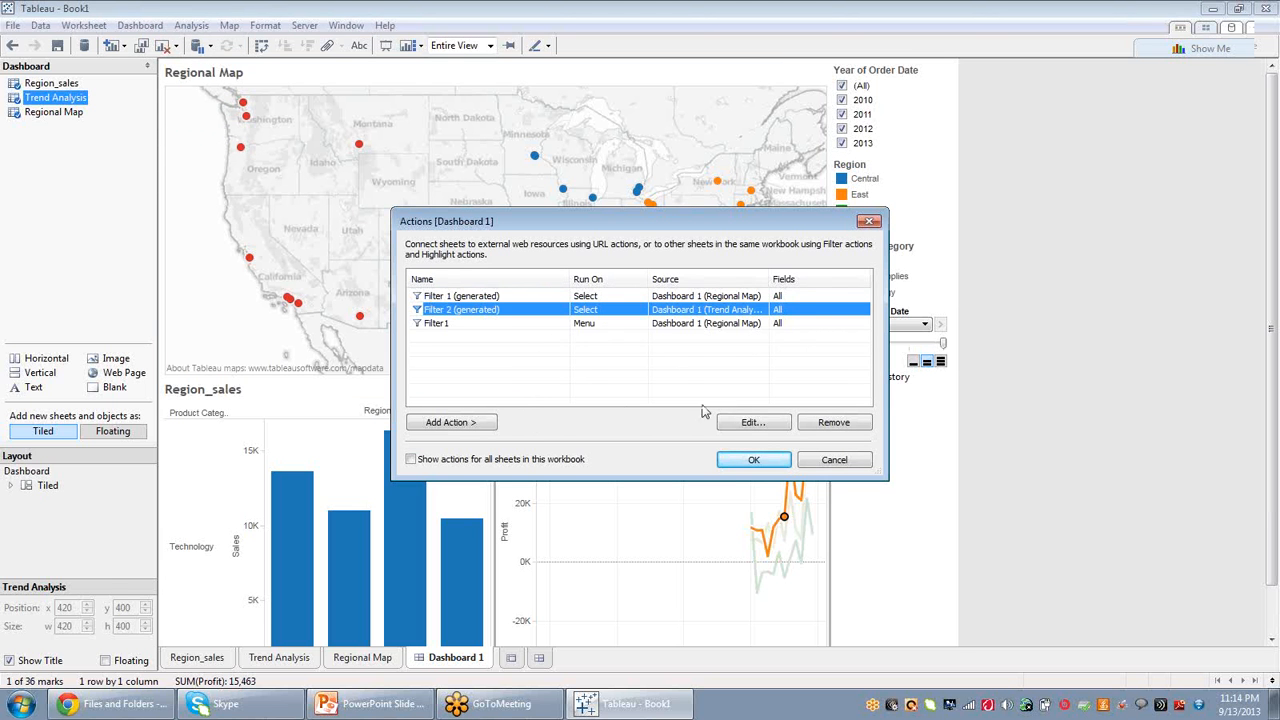
pyautogui.click(750, 422)
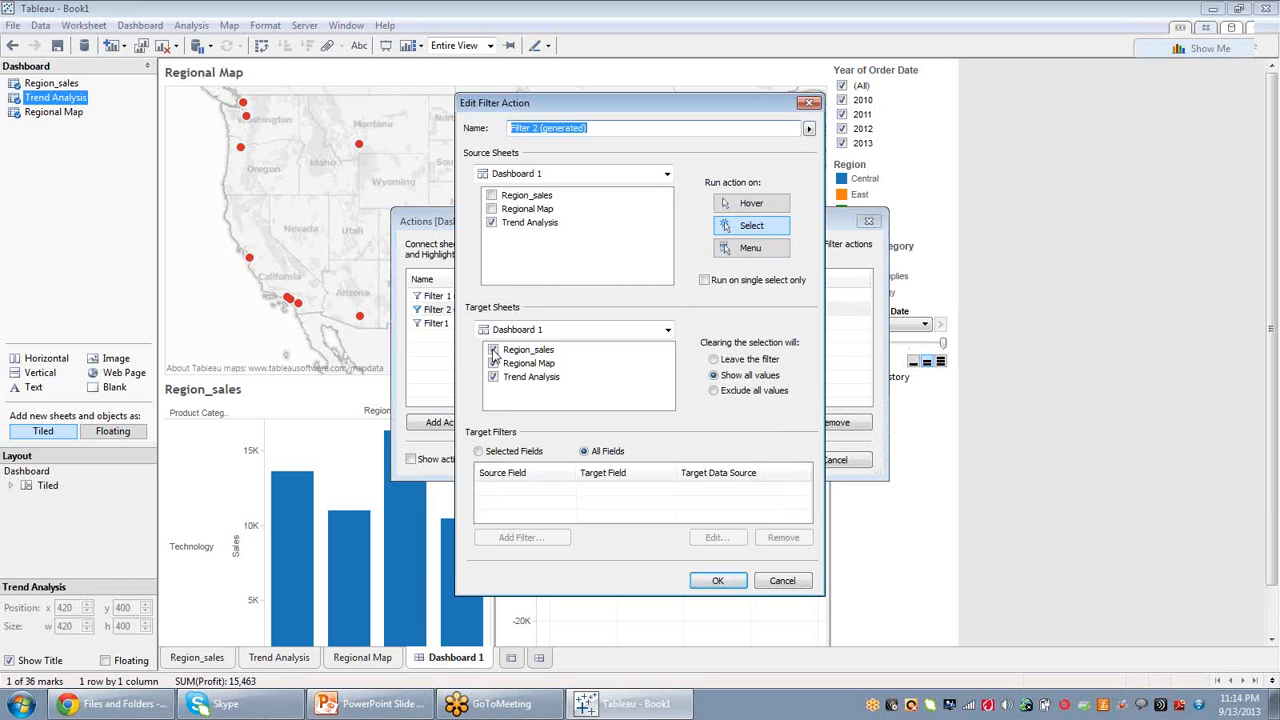
pyautogui.click(493, 350)
pyautogui.click(493, 364)
pyautogui.click(493, 364)
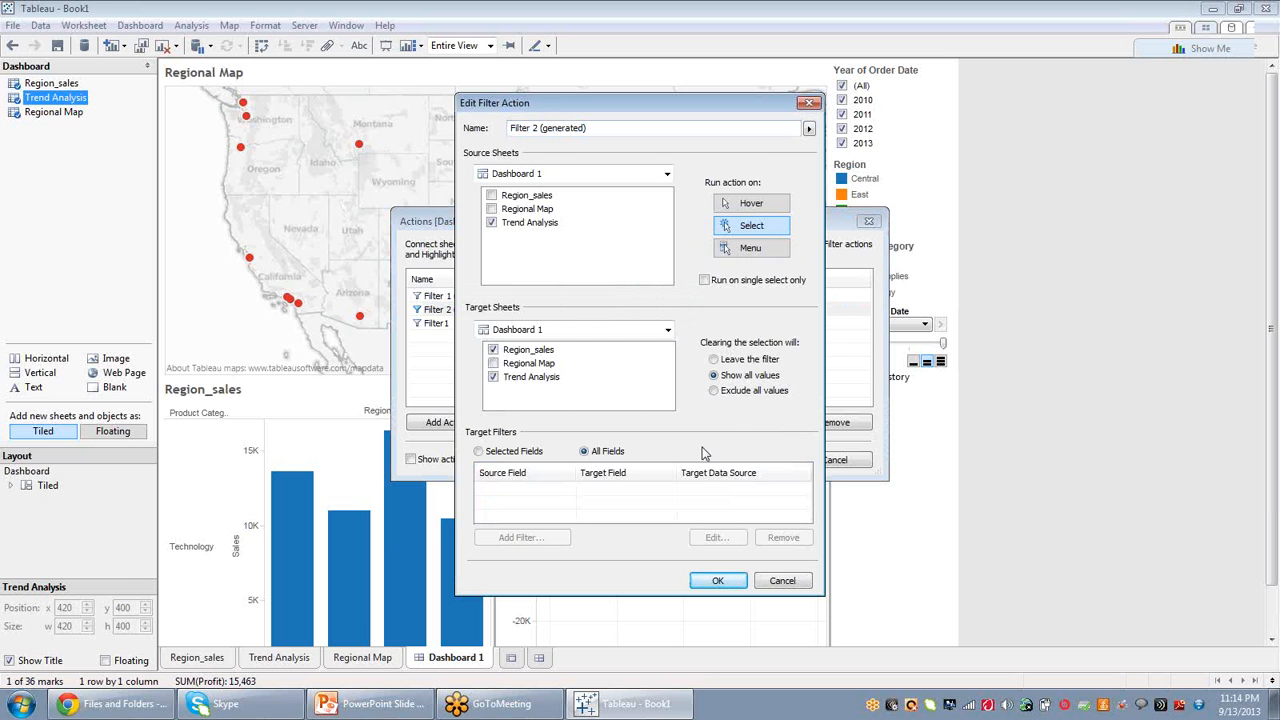
pyautogui.click(720, 580)
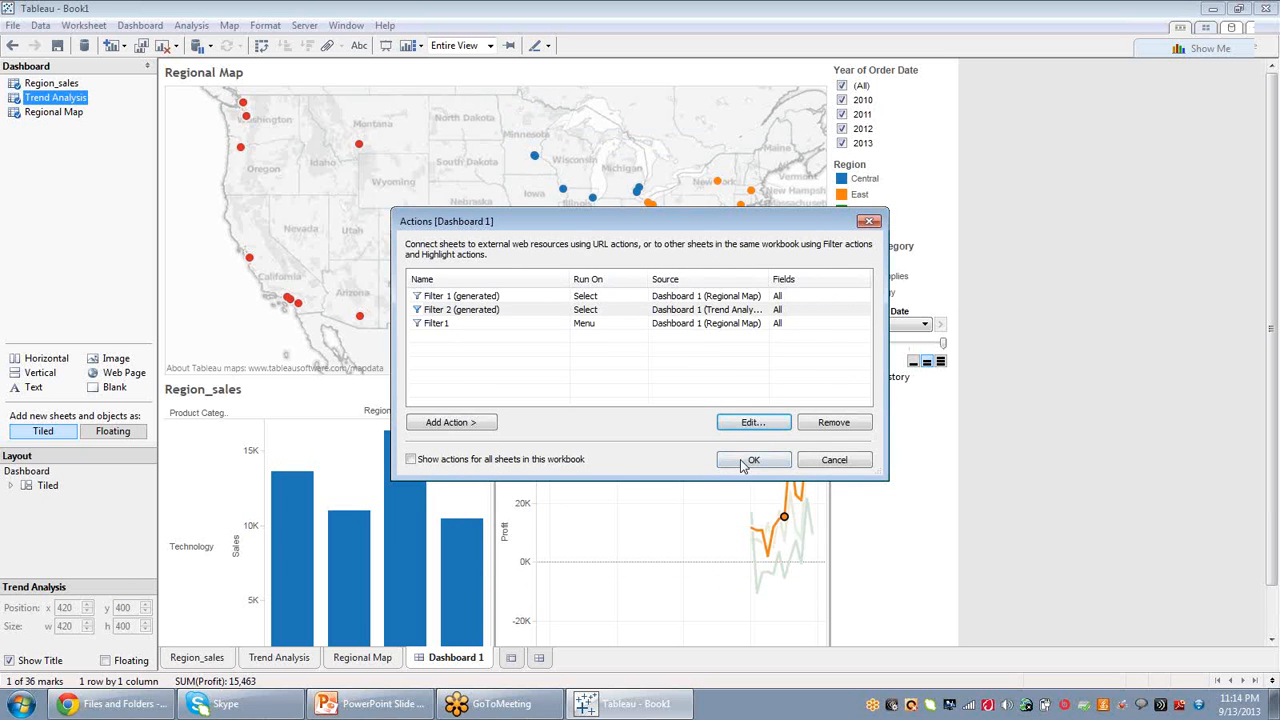
pyautogui.click(742, 462)
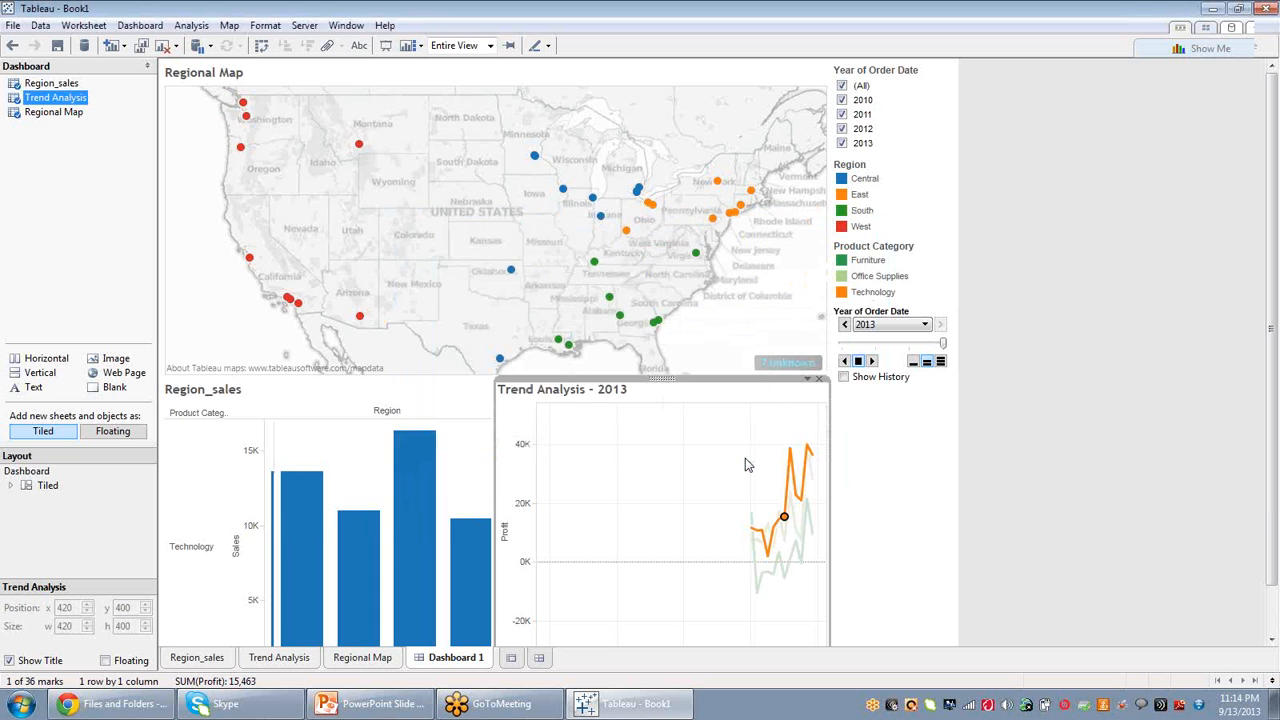
pyautogui.moveTo(808, 508)
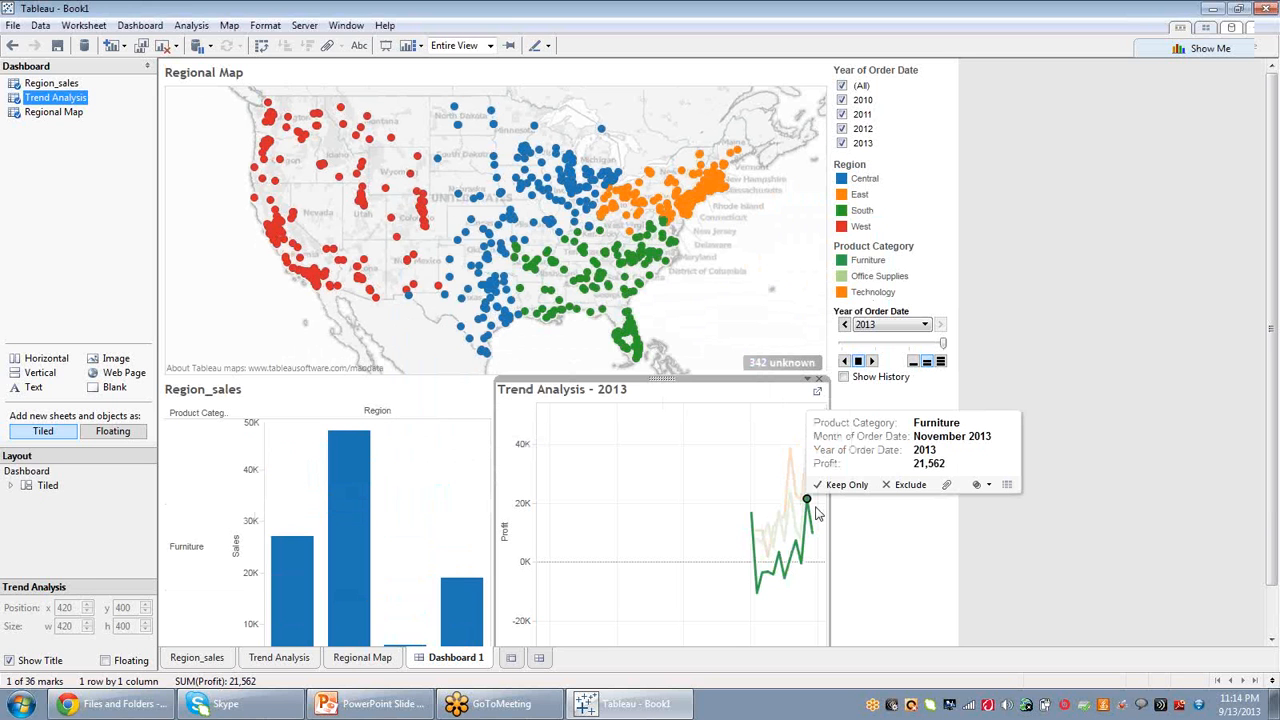
pyautogui.click(840, 520)
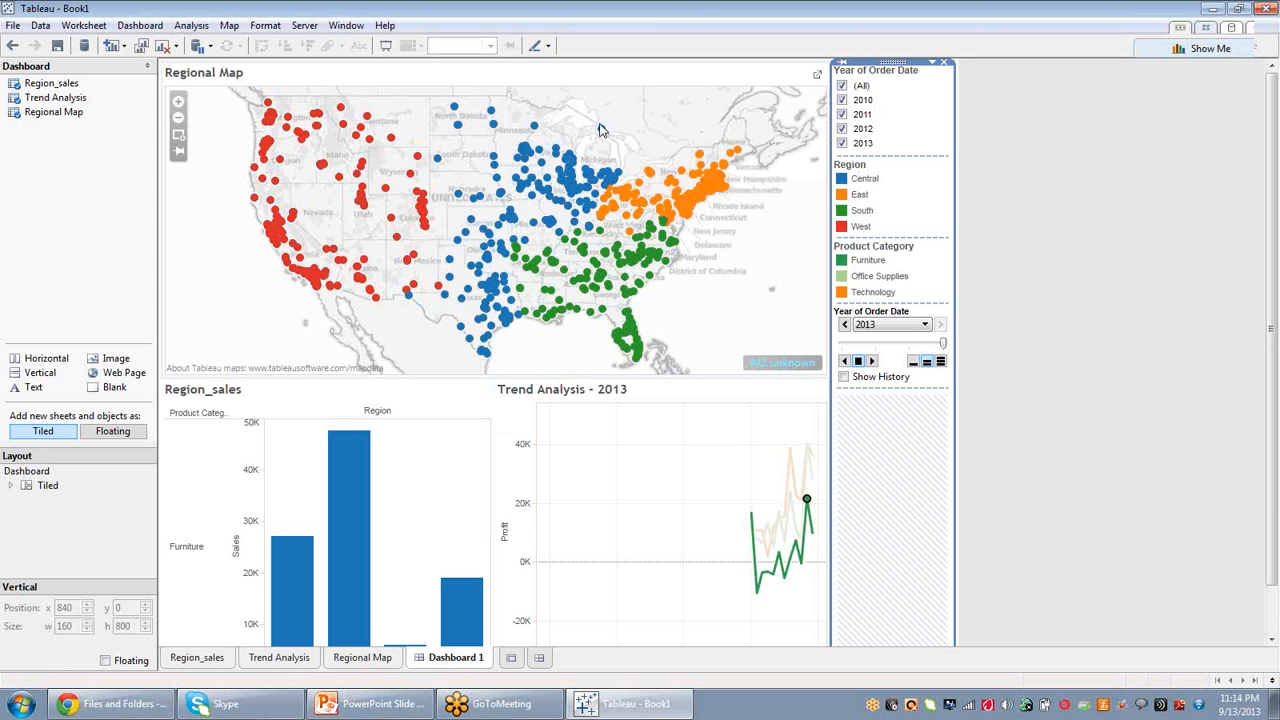
# Open a new sheet and build a treemap from Product Category, Sales and Profit.
pyautogui.click(379, 662)
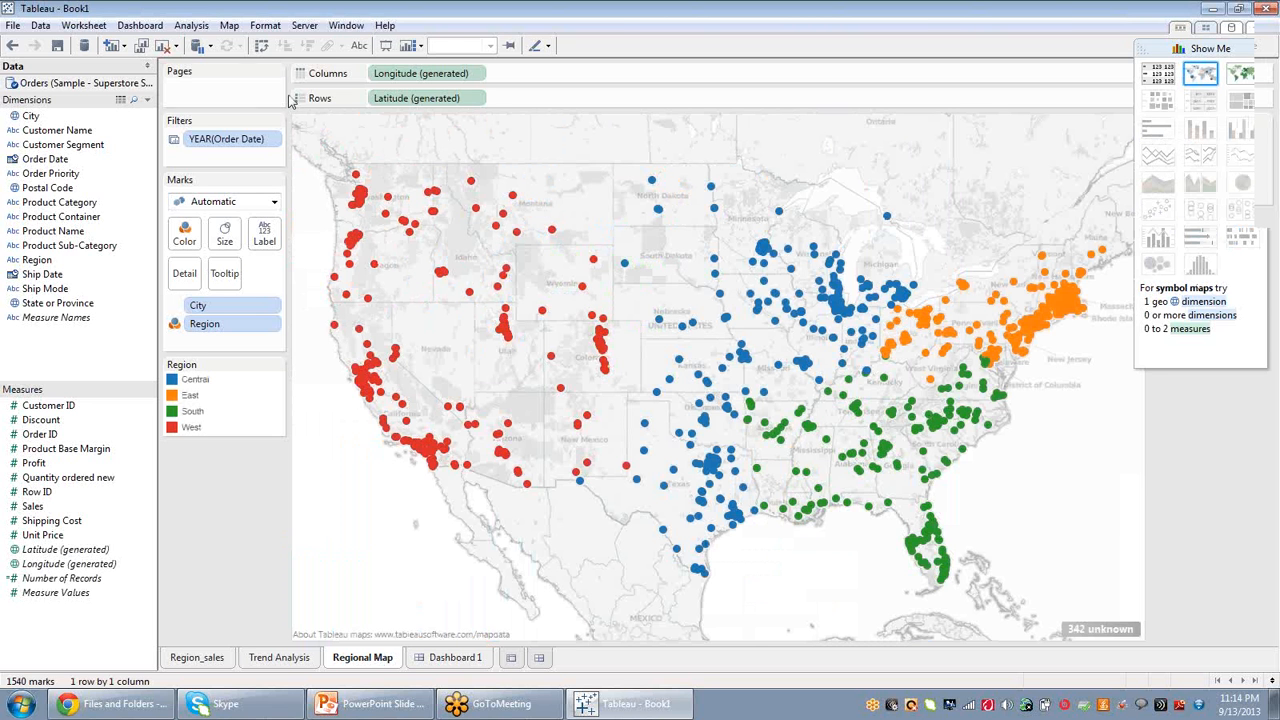
pyautogui.click(510, 658)
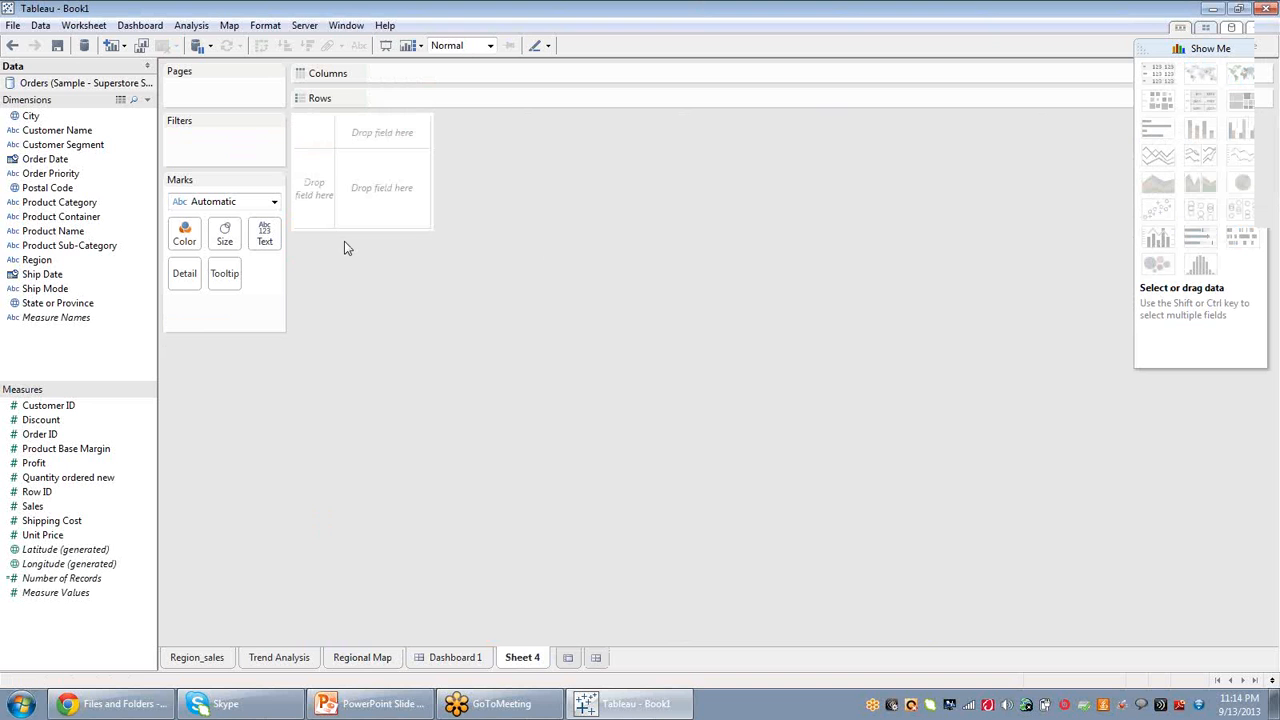
pyautogui.click(60, 203)
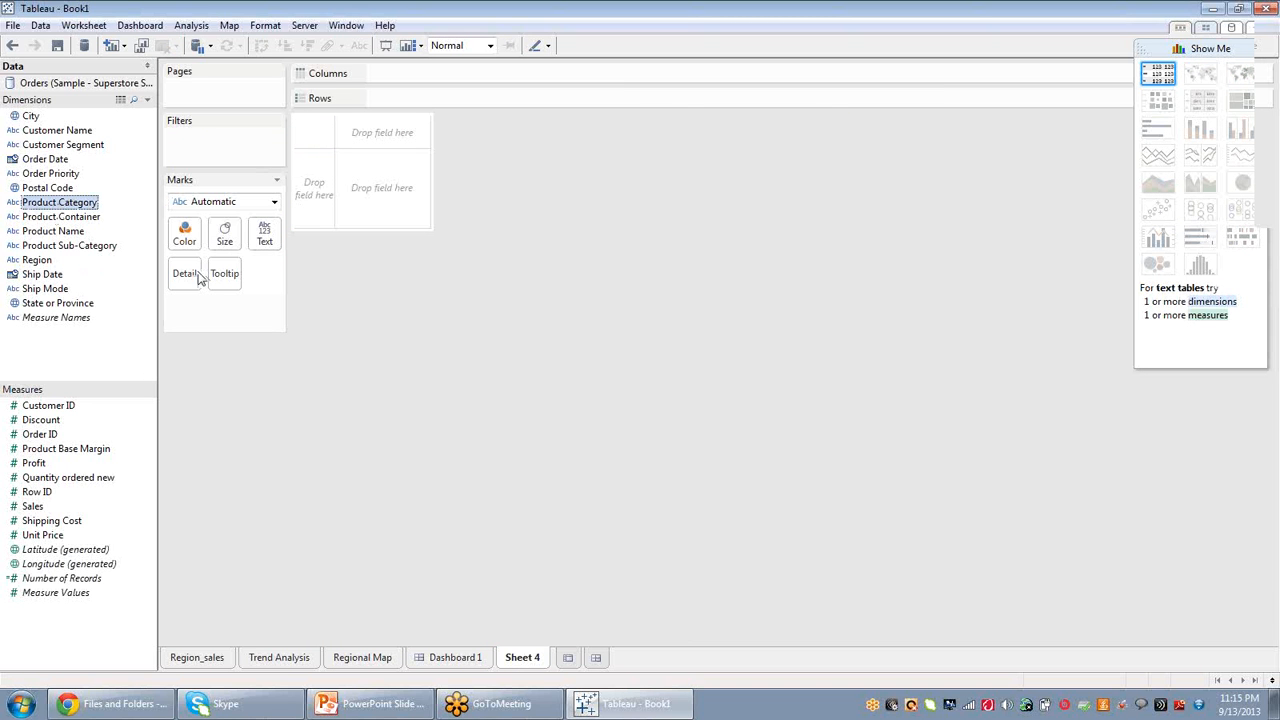
pyautogui.keyDown('ctrl'); pyautogui.click(33, 507); pyautogui.keyUp('ctrl')
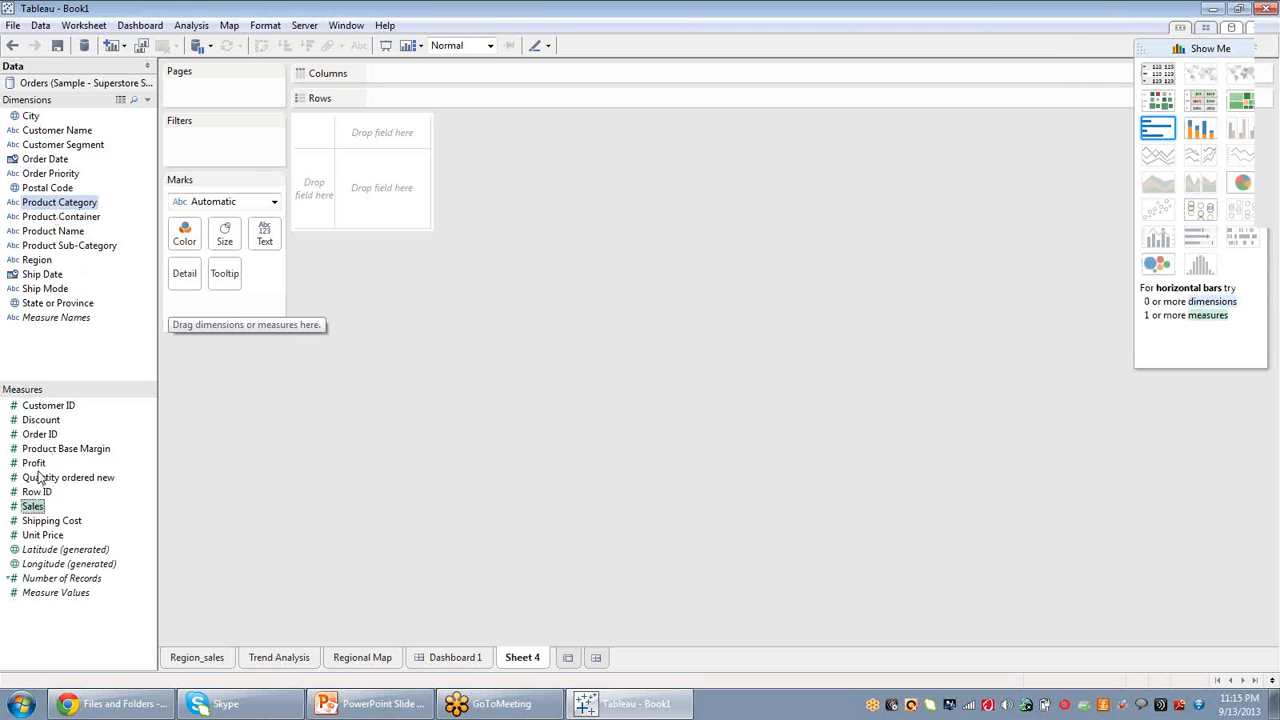
pyautogui.keyDown('ctrl'); pyautogui.click(35, 464); pyautogui.keyUp('ctrl')
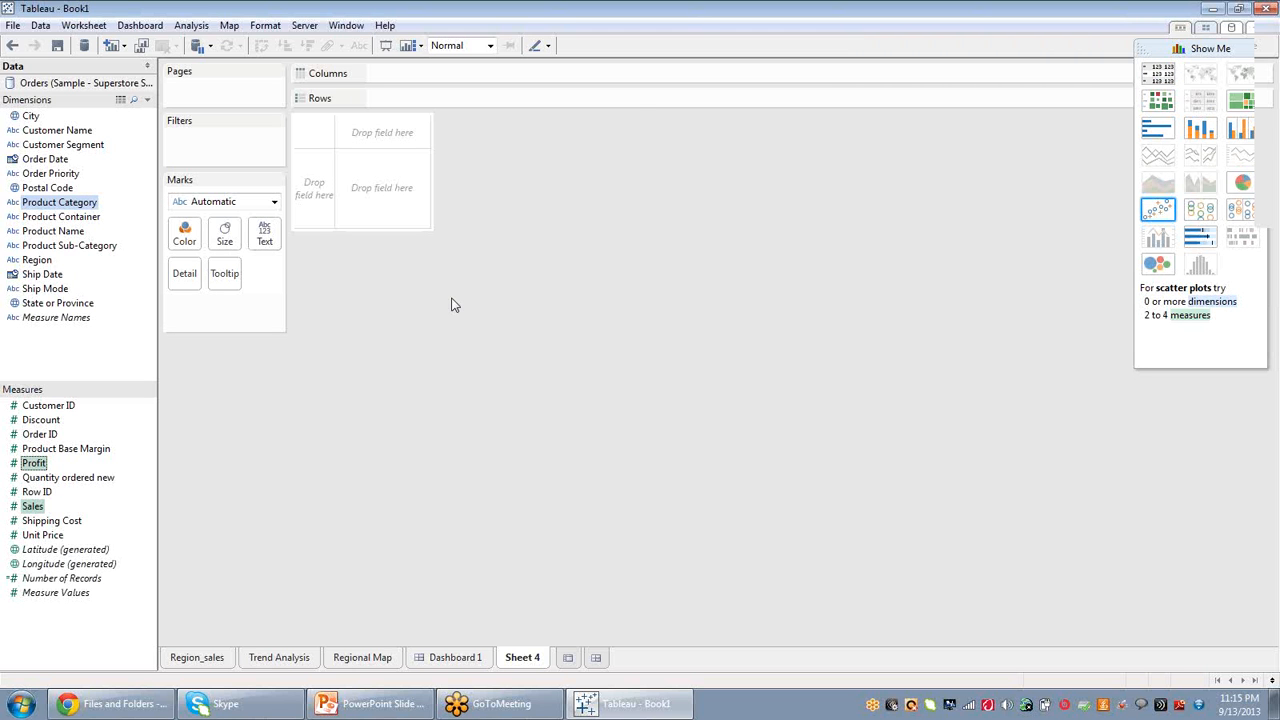
pyautogui.click(1243, 106)
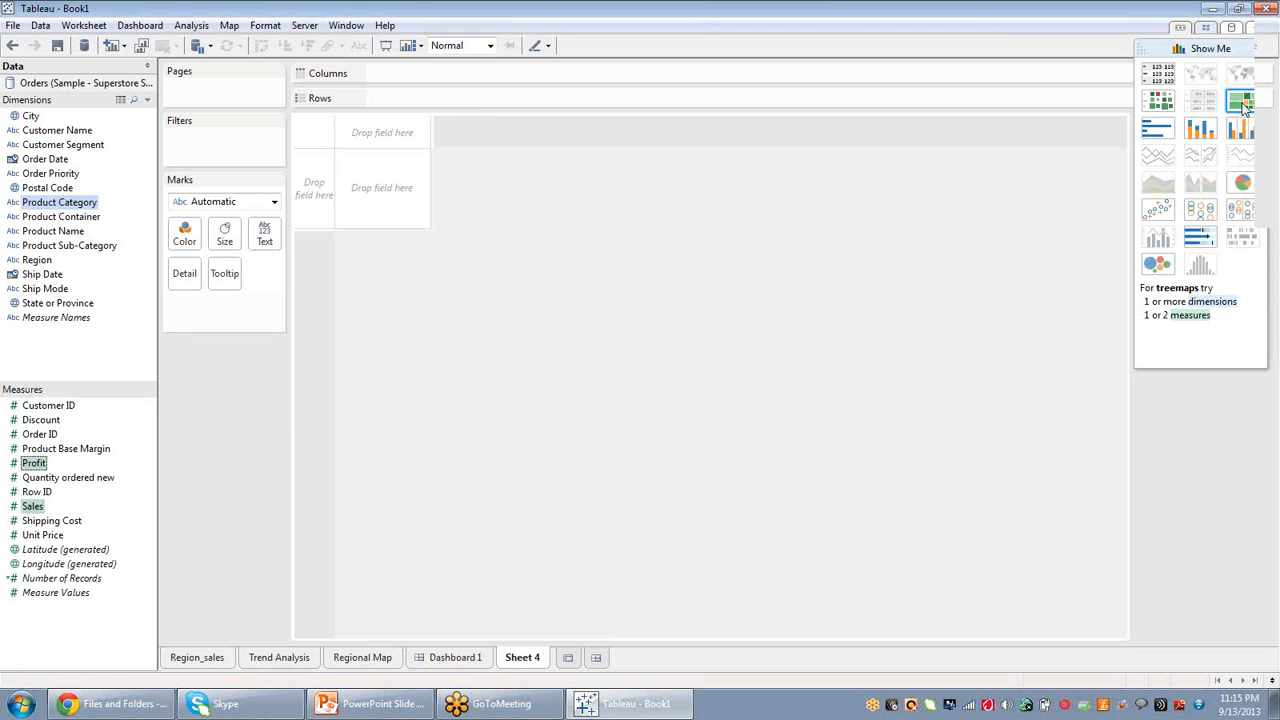
# Switch the chart to a Sales versus Profit scatter plot and put Customer Name on Shape.
pyautogui.moveTo(974, 466)
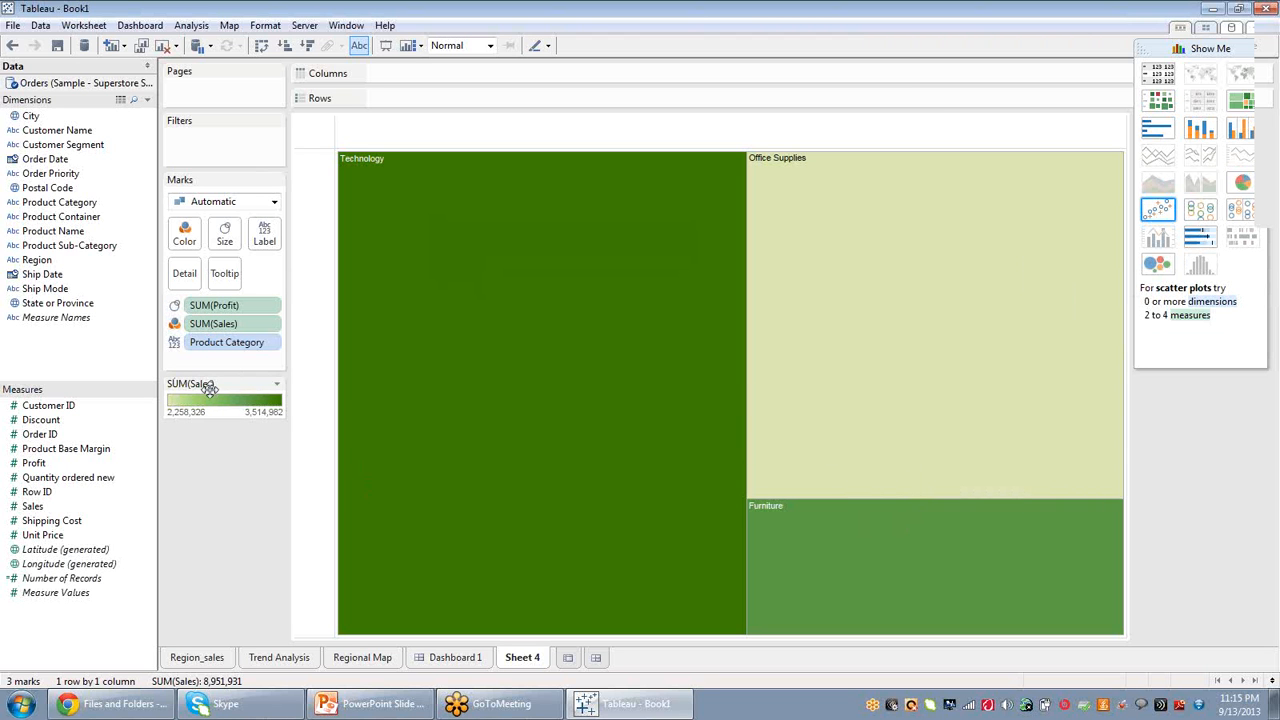
pyautogui.moveTo(846, 350)
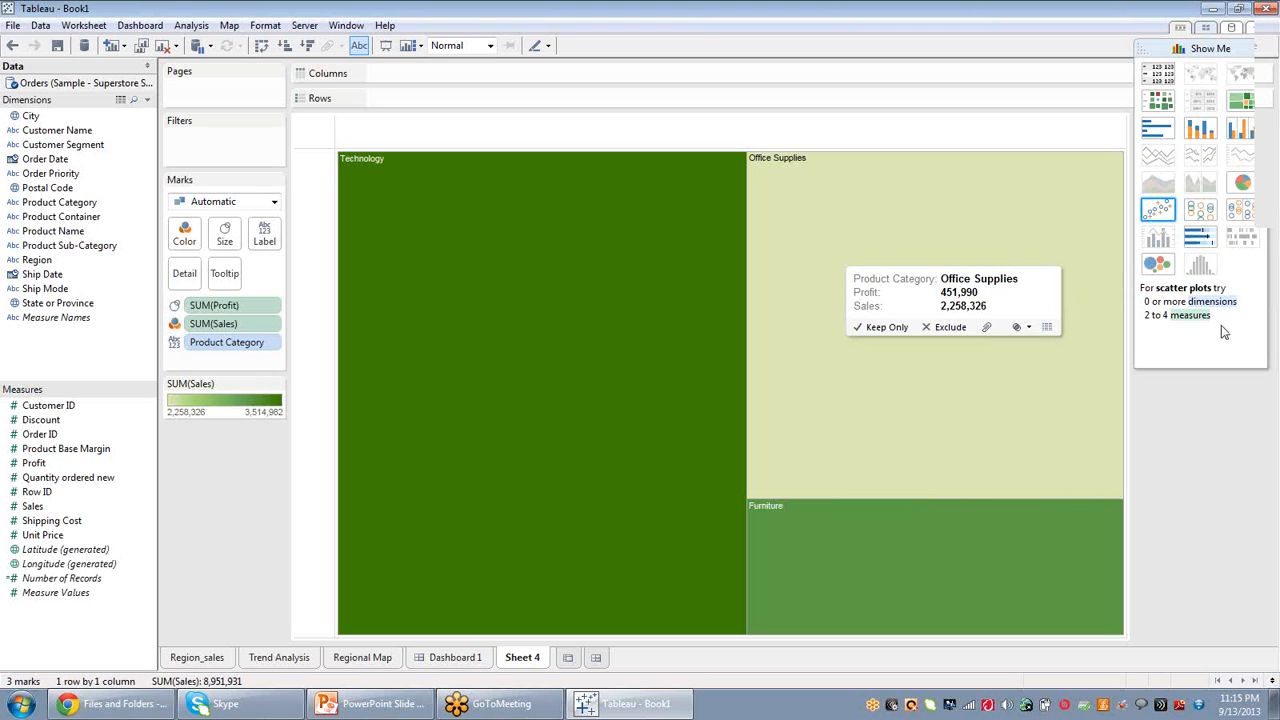
pyautogui.click(1157, 210)
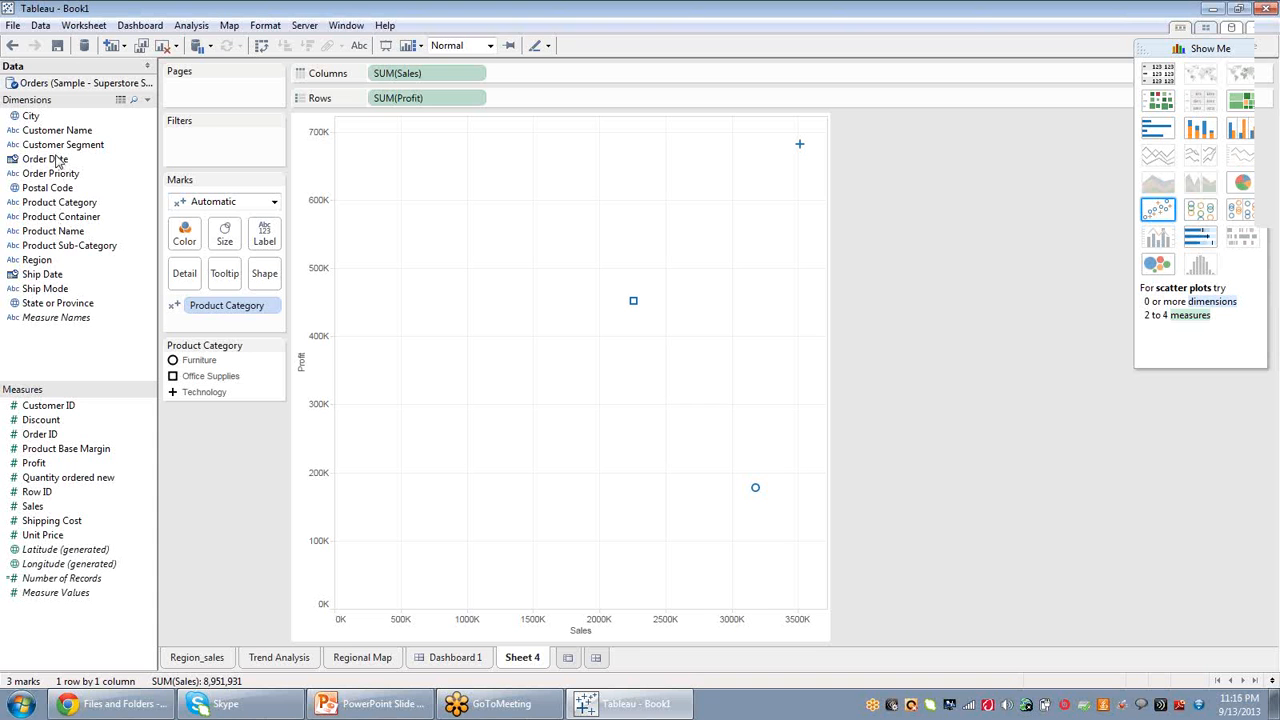
pyautogui.moveTo(58, 137); pyautogui.dragTo(262, 270)
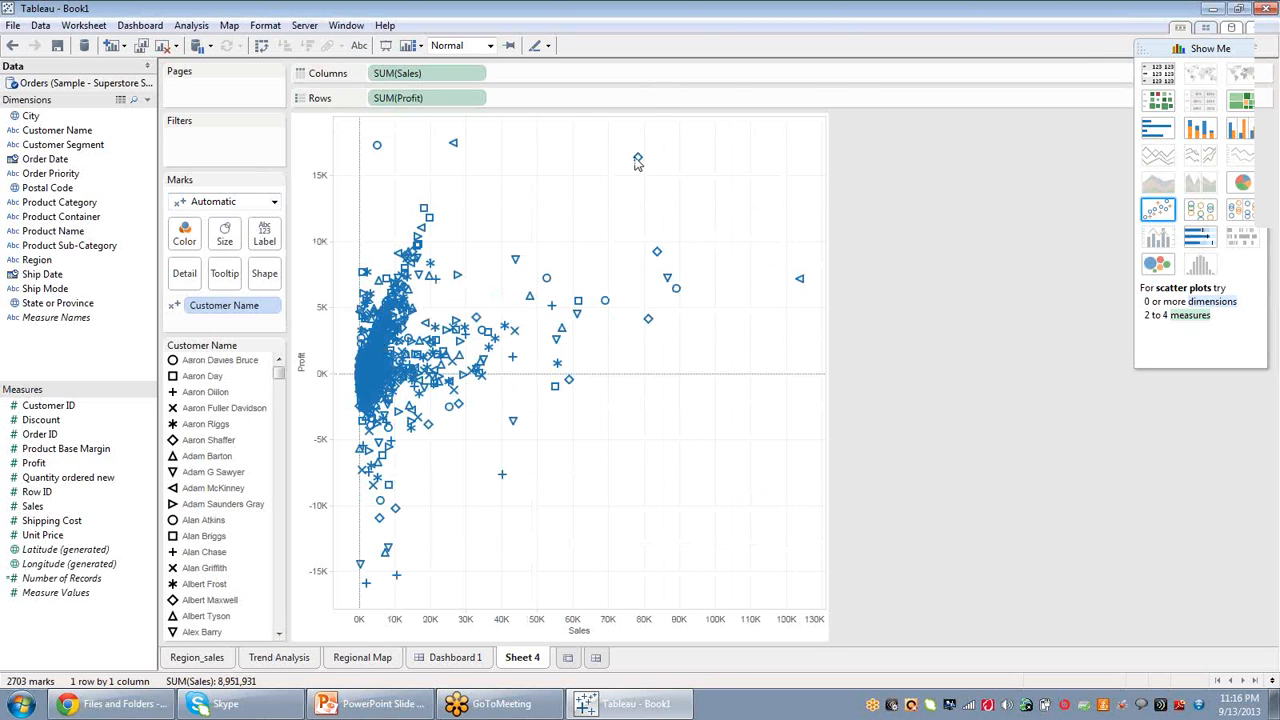
# Show a trend line on the scatter plot and colour the marks by Product Category.
pyautogui.moveTo(640, 163)
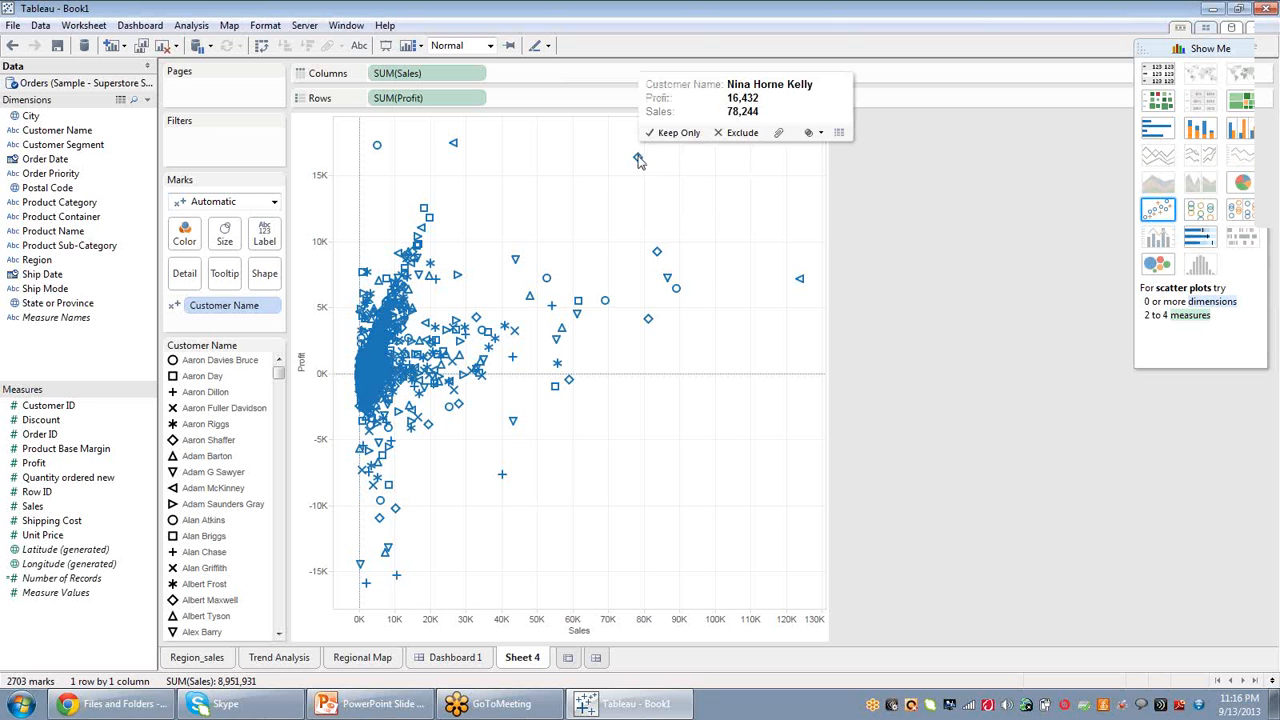
pyautogui.rightClick(646, 457)
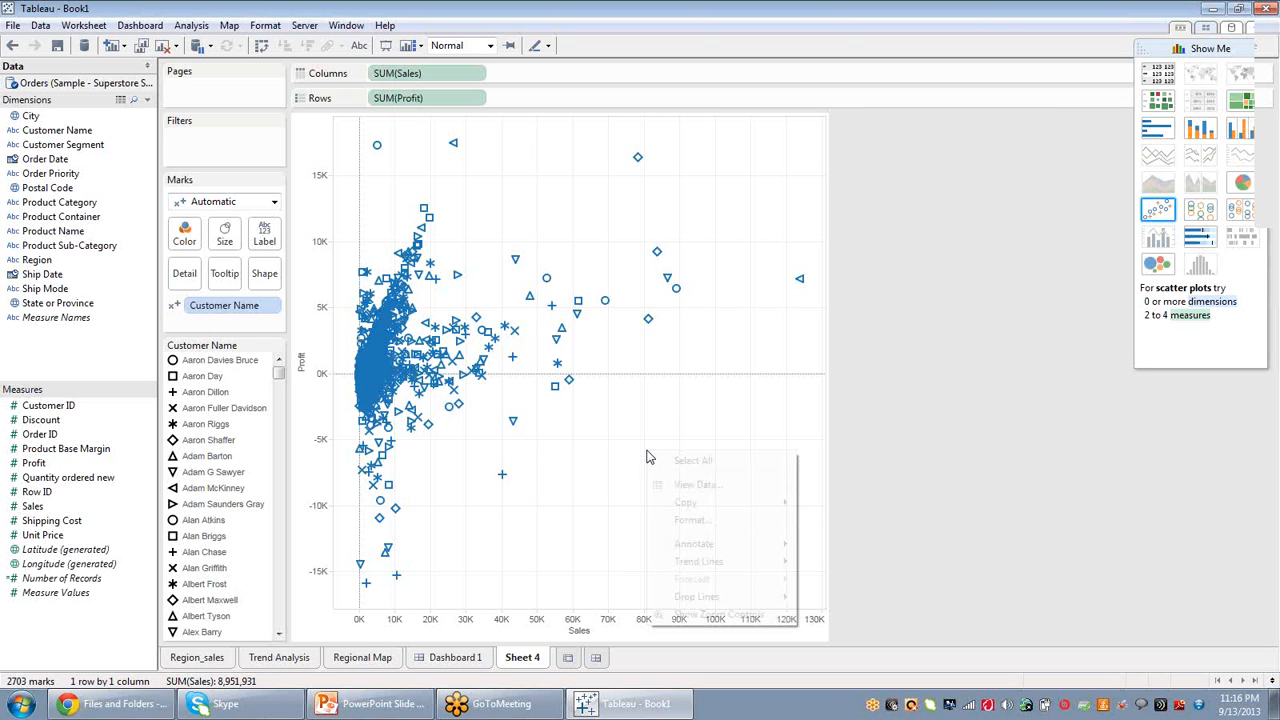
pyautogui.moveTo(712, 563)
pyautogui.click(862, 562)
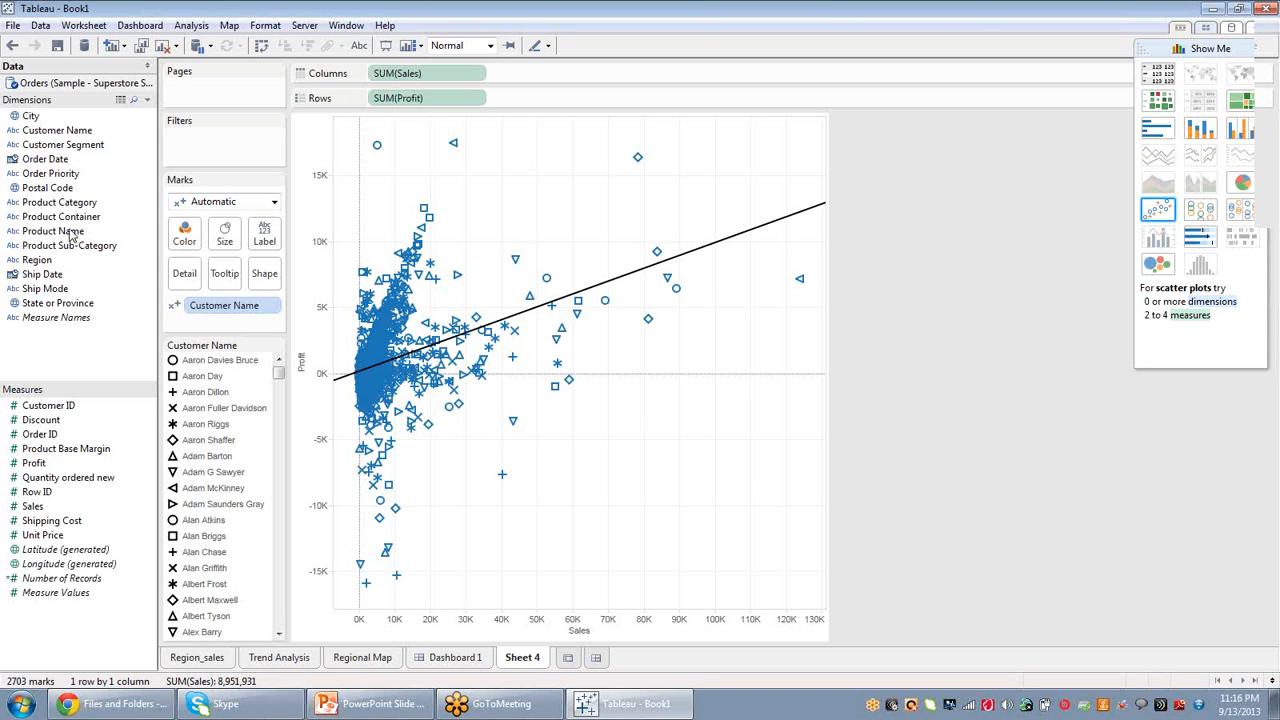
pyautogui.moveTo(68, 205); pyautogui.dragTo(190, 250)
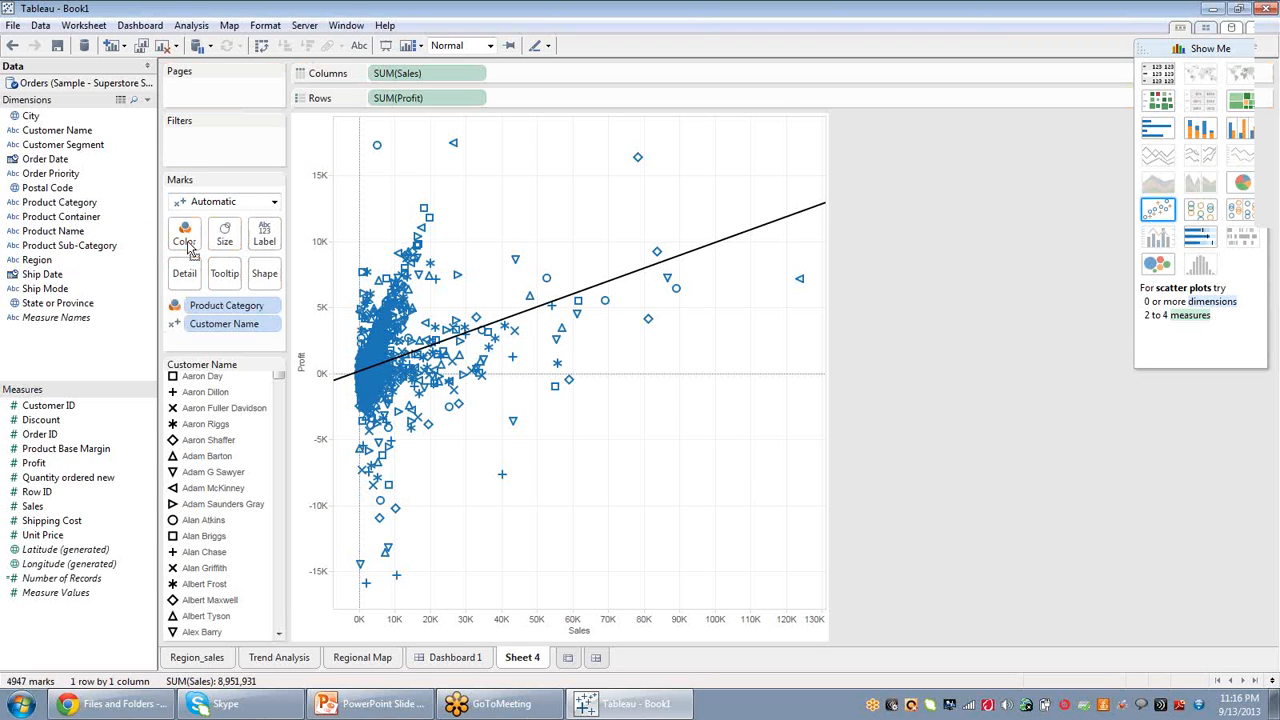
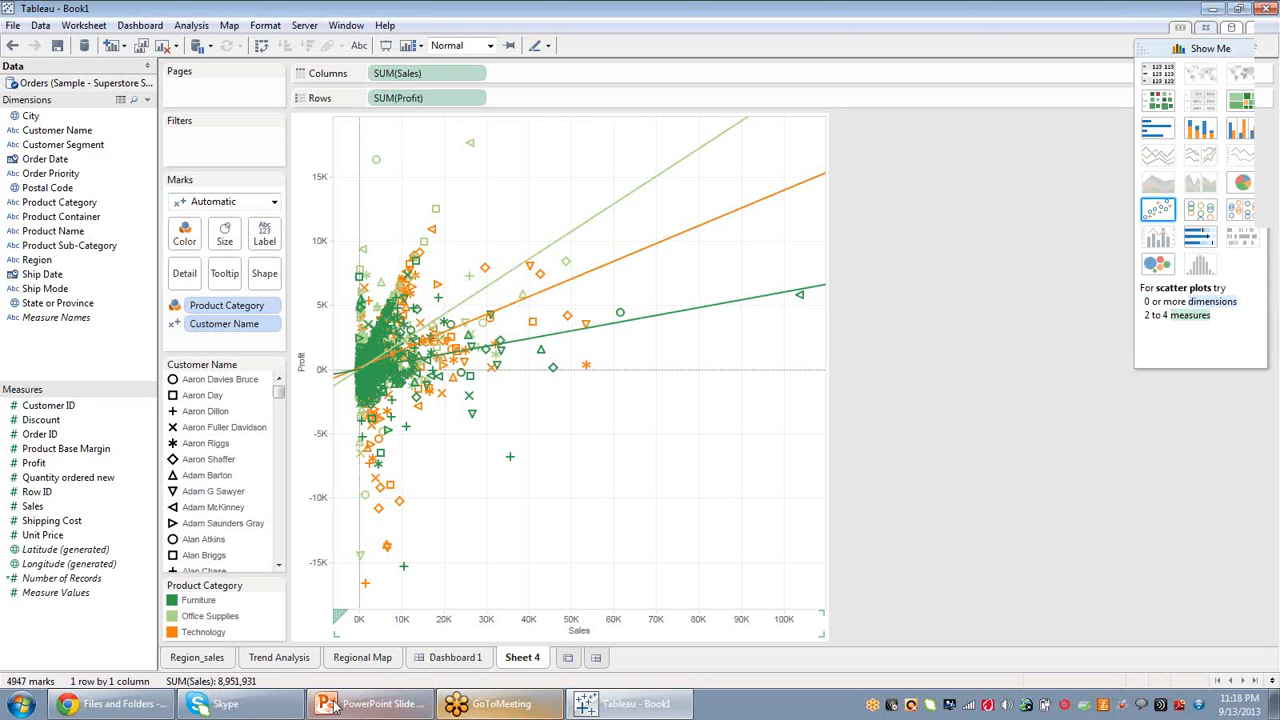
# Review the dashboard and each worksheet tab in turn.
pyautogui.click(198, 657)
pyautogui.click(462, 658)
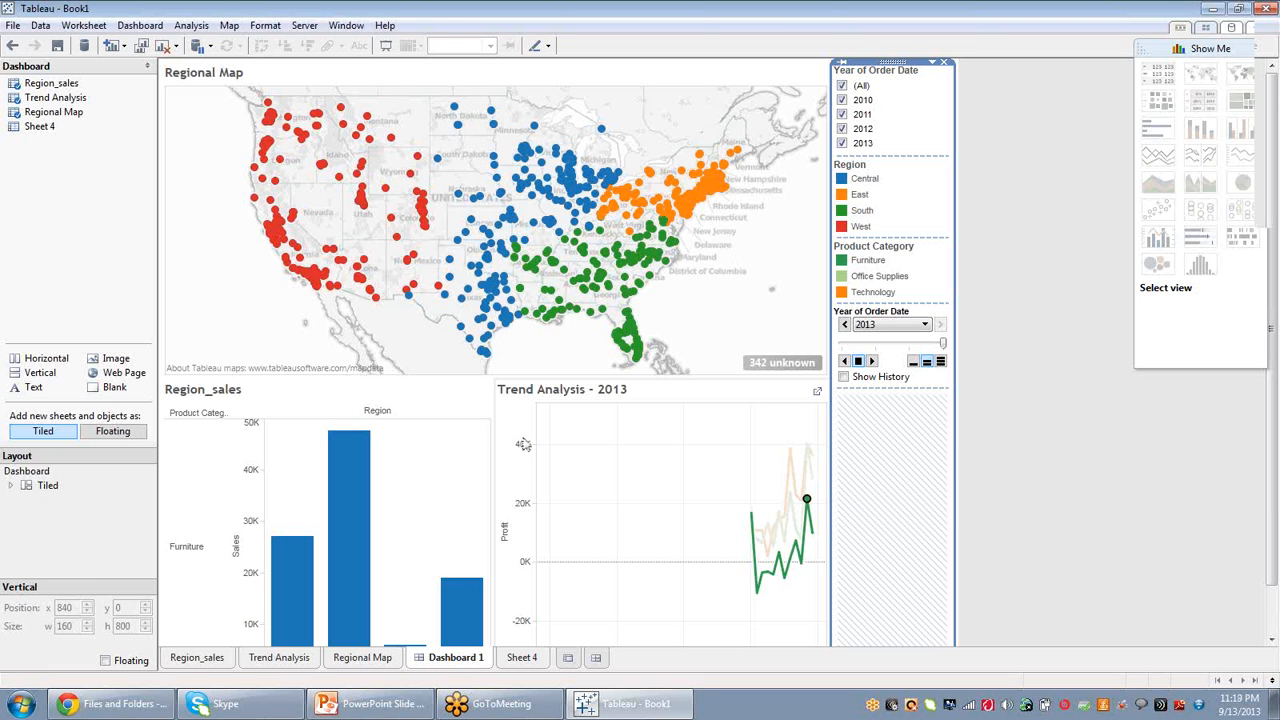
pyautogui.click(393, 84)
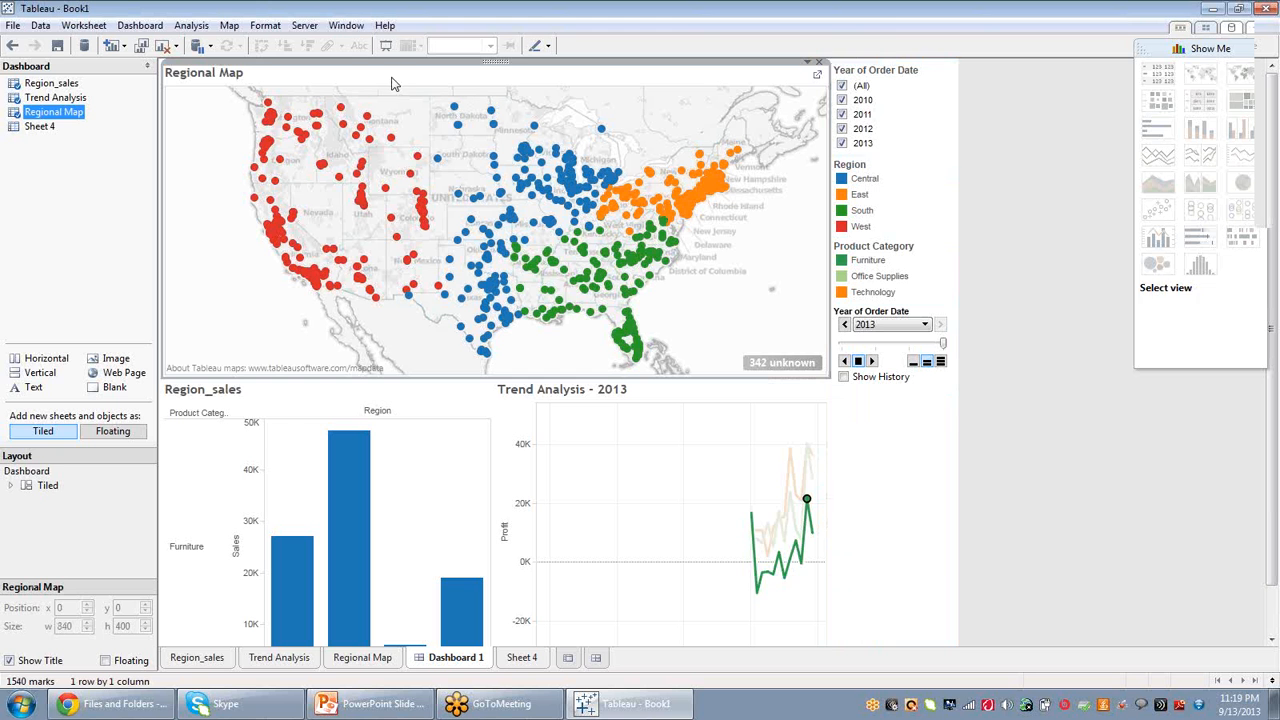
pyautogui.click(966, 578)
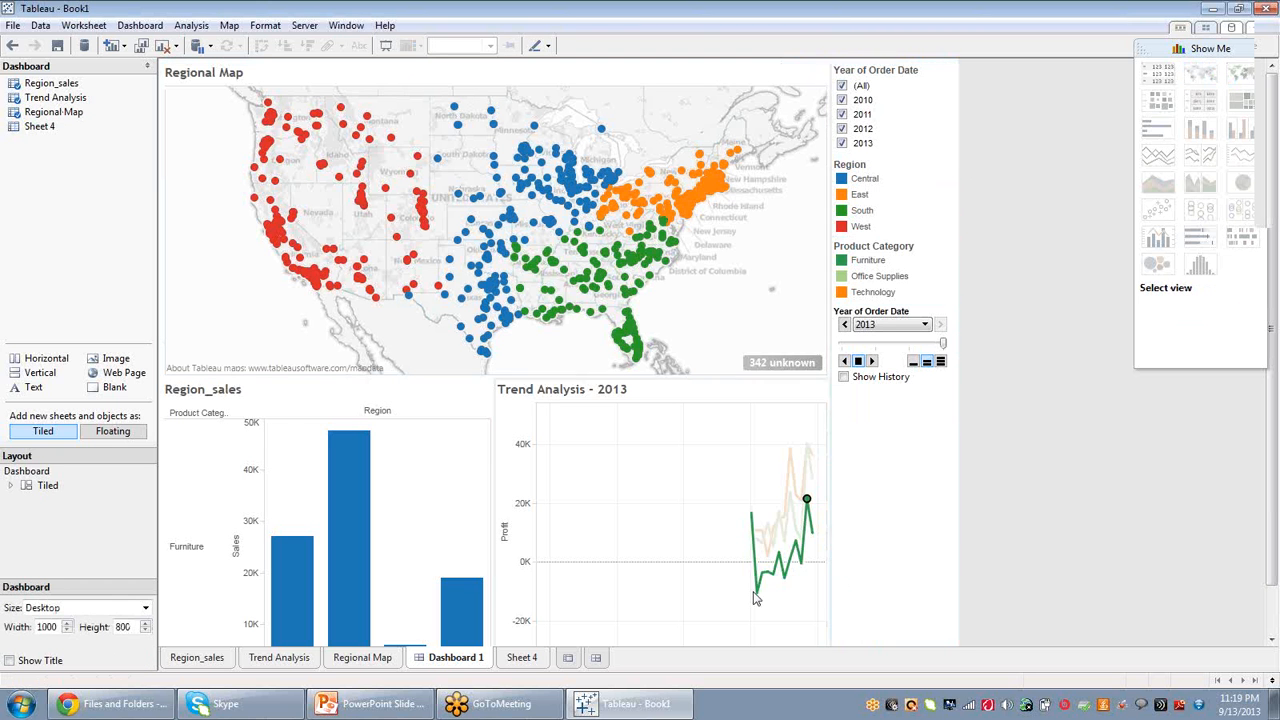
pyautogui.click(190, 660)
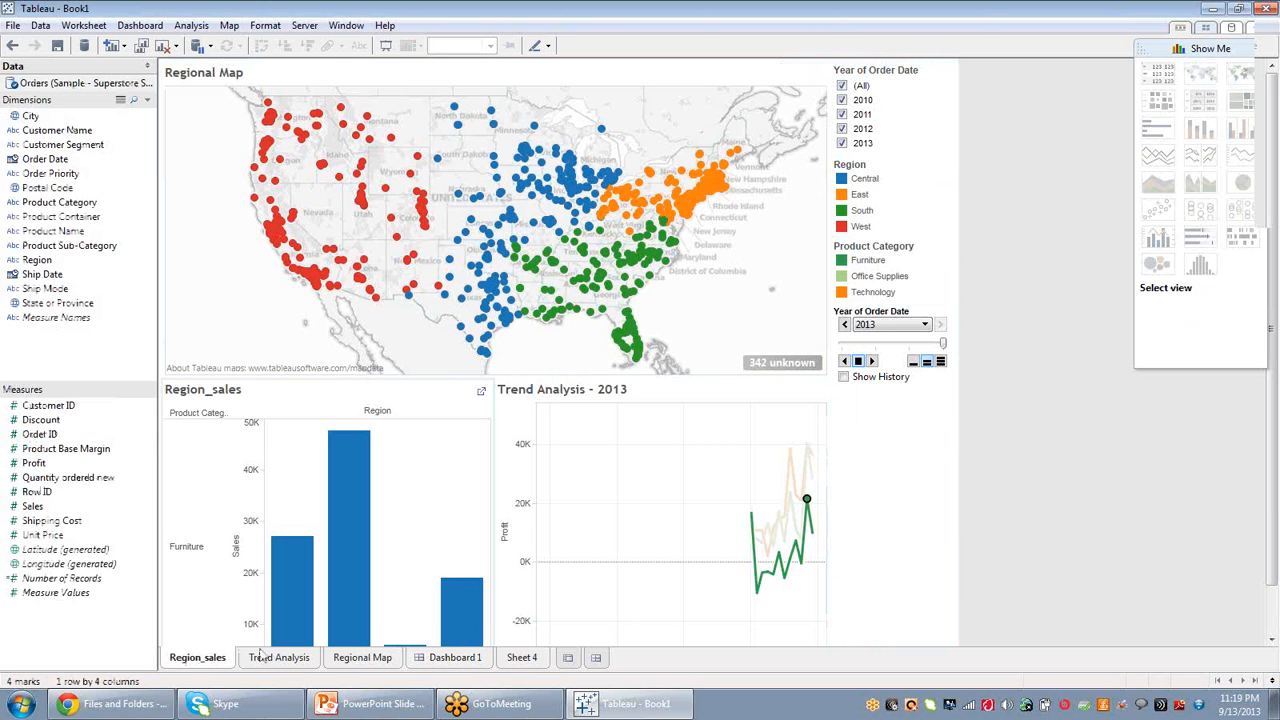
pyautogui.click(265, 657)
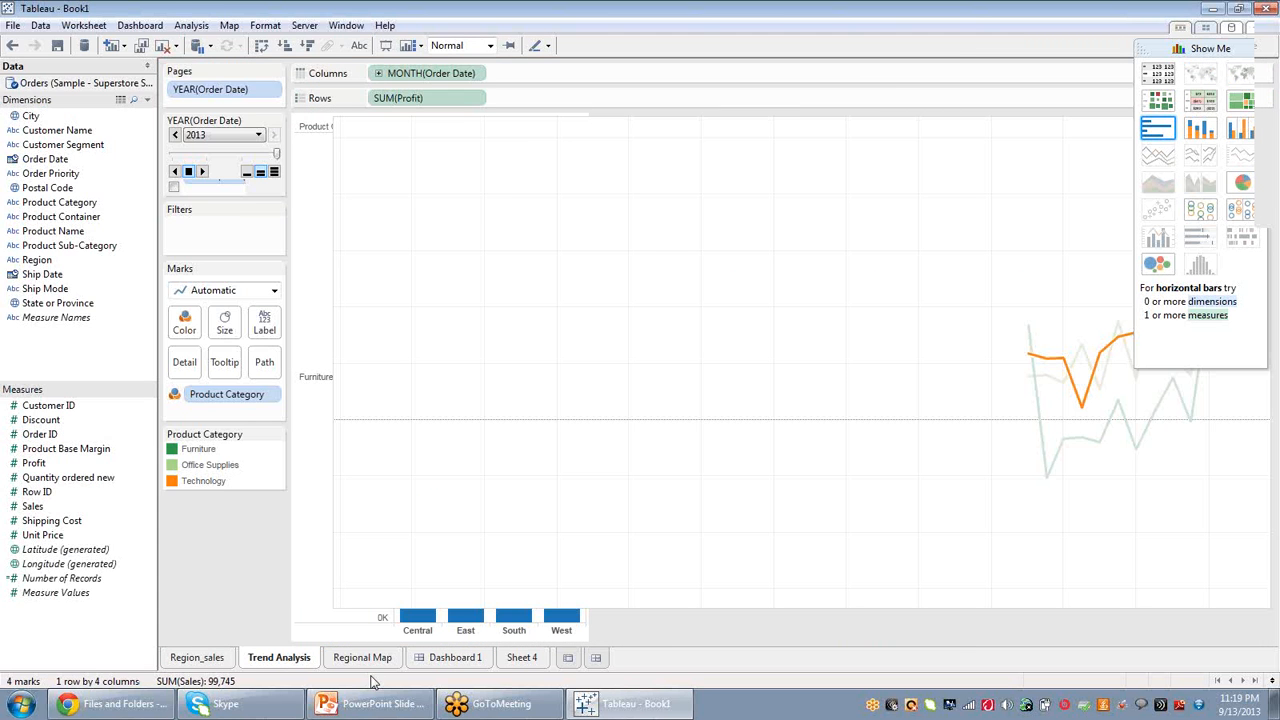
pyautogui.click(455, 660)
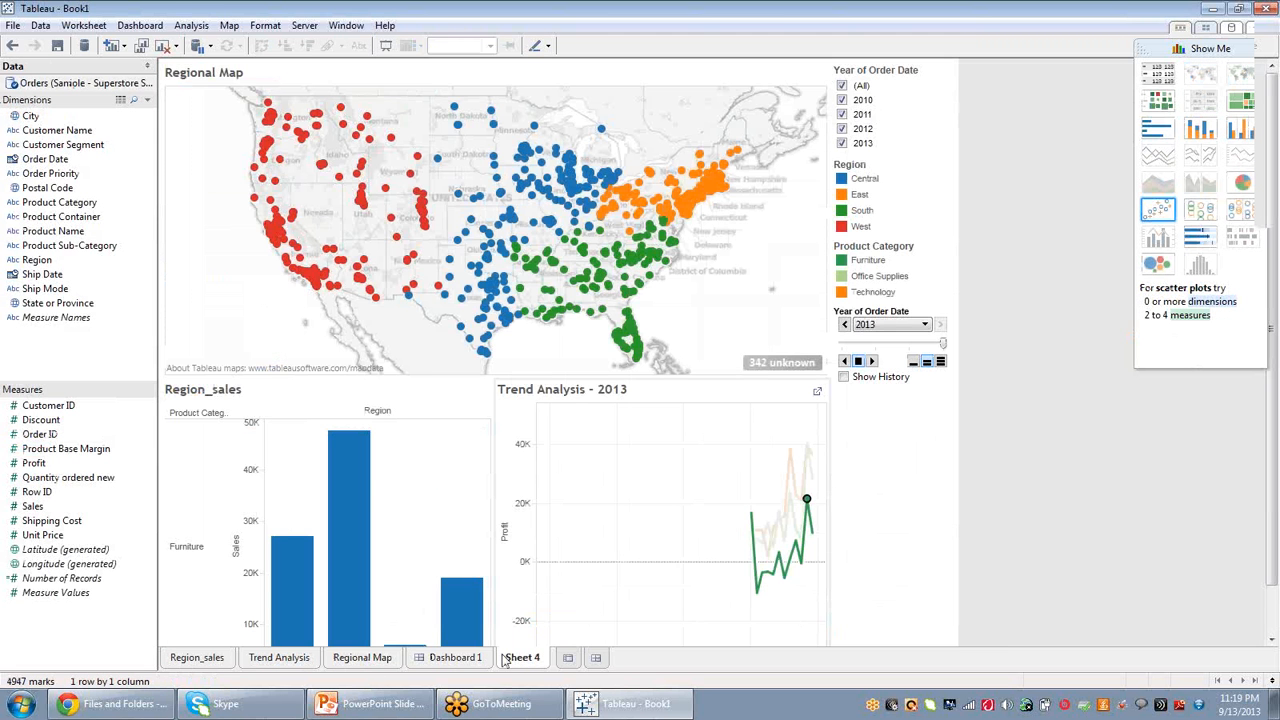
pyautogui.click(507, 662)
# Add a new blank worksheet.
pyautogui.click(570, 660)
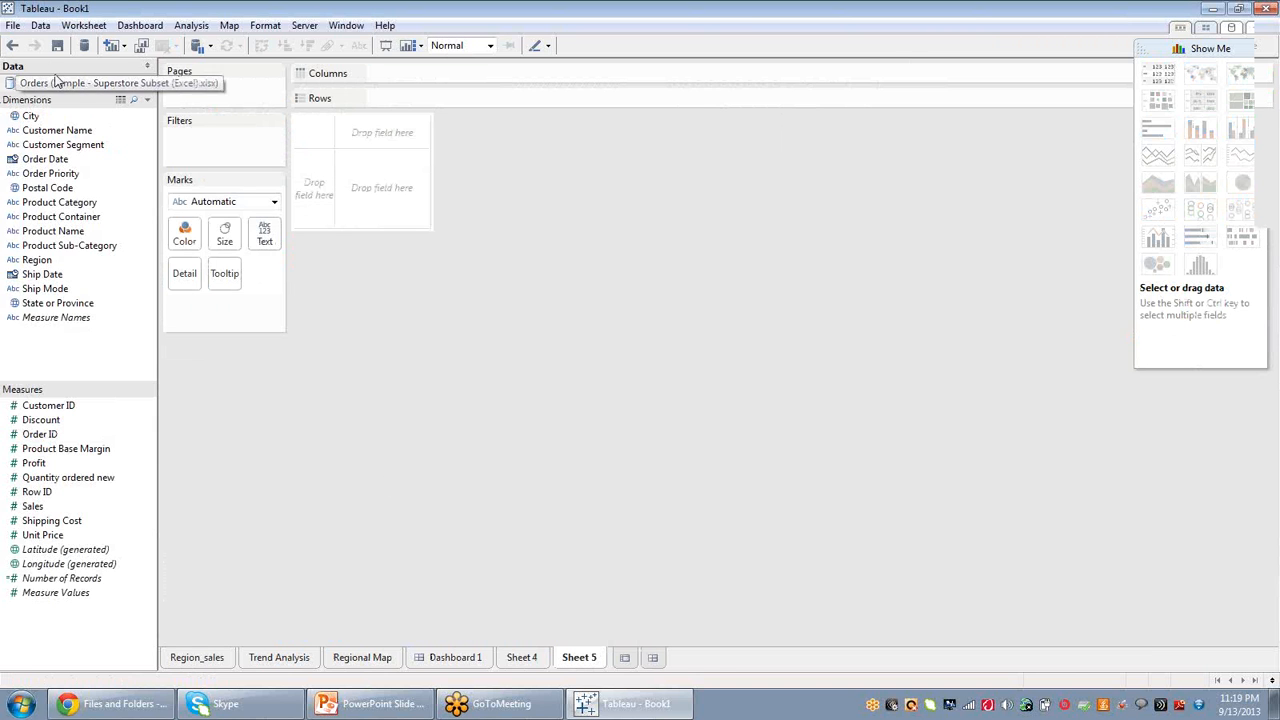
pyautogui.click(147, 68)
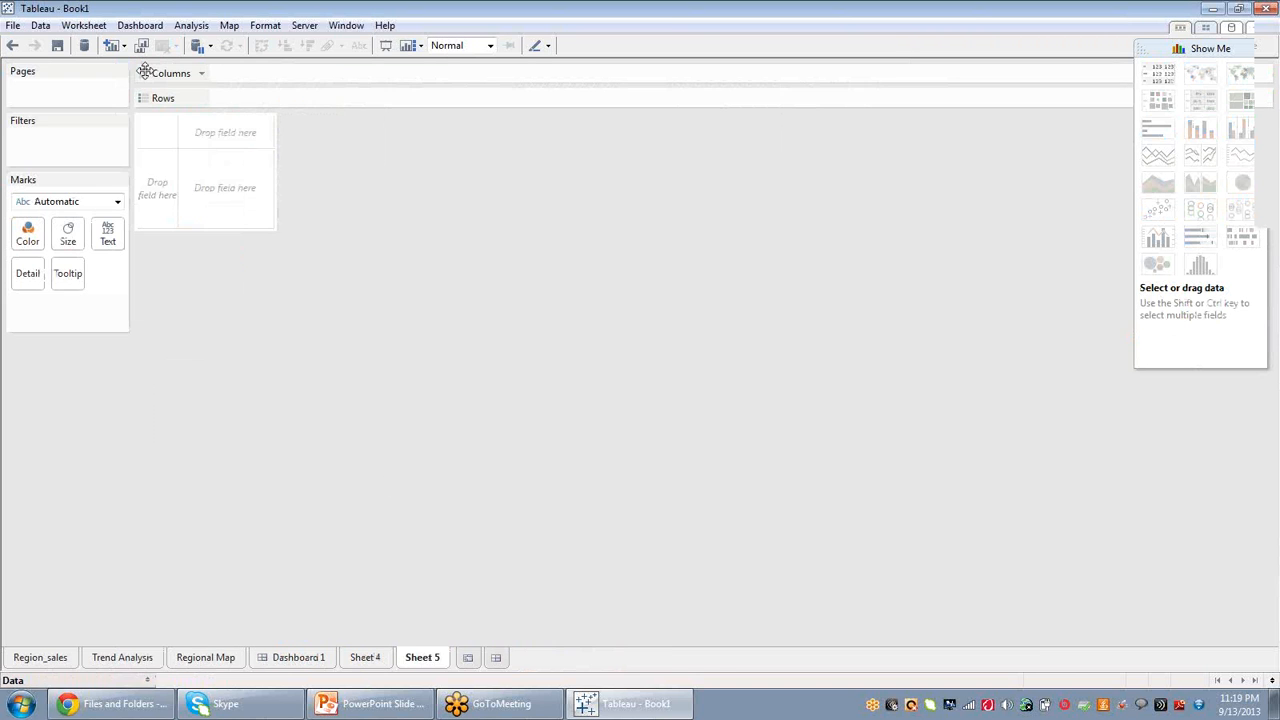
pyautogui.click(147, 681)
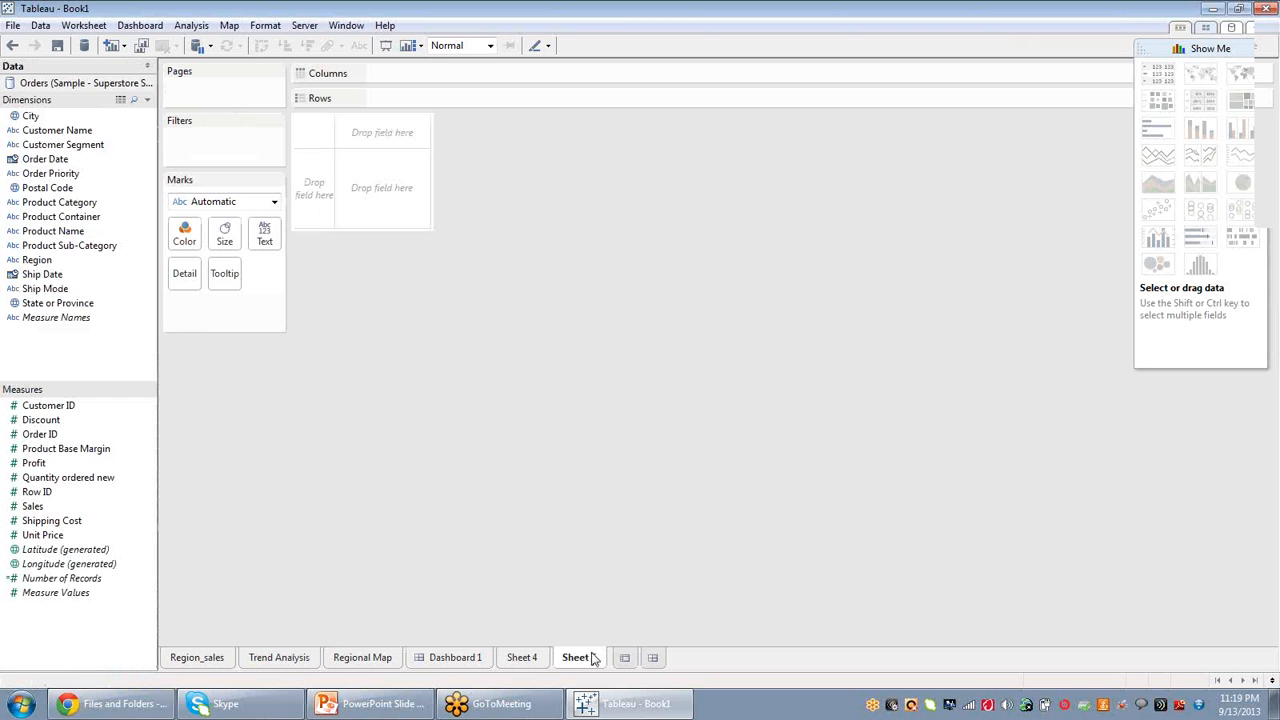
# Connect to the Sample - World Bank Indicators Excel workbook as a new data source.
pyautogui.click(40, 25)
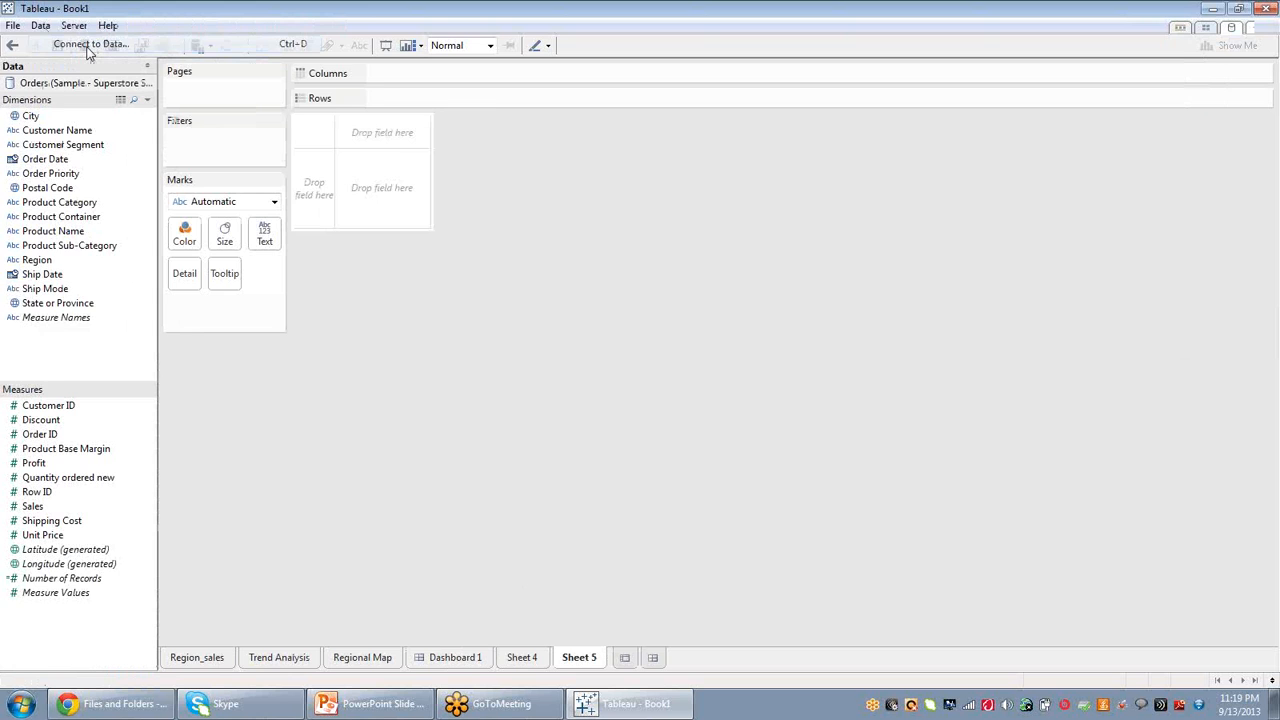
pyautogui.click(88, 45)
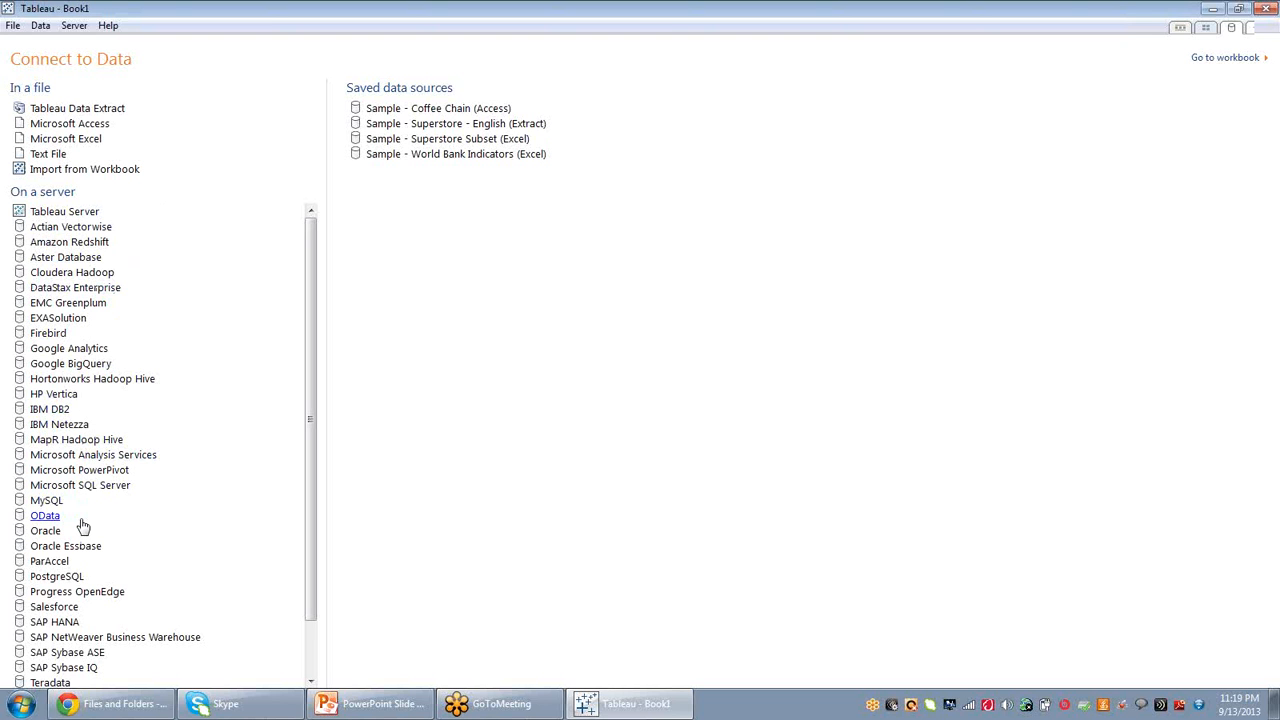
pyautogui.click(87, 140)
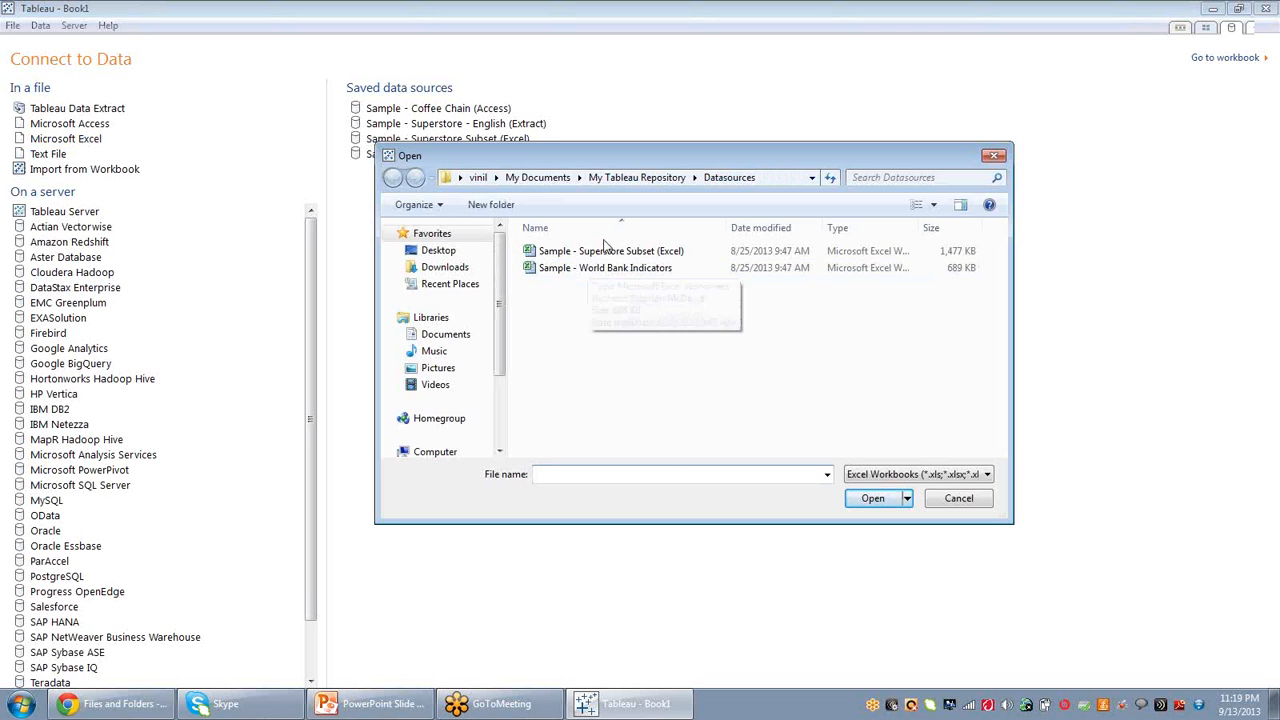
pyautogui.click(605, 250)
pyautogui.click(636, 268)
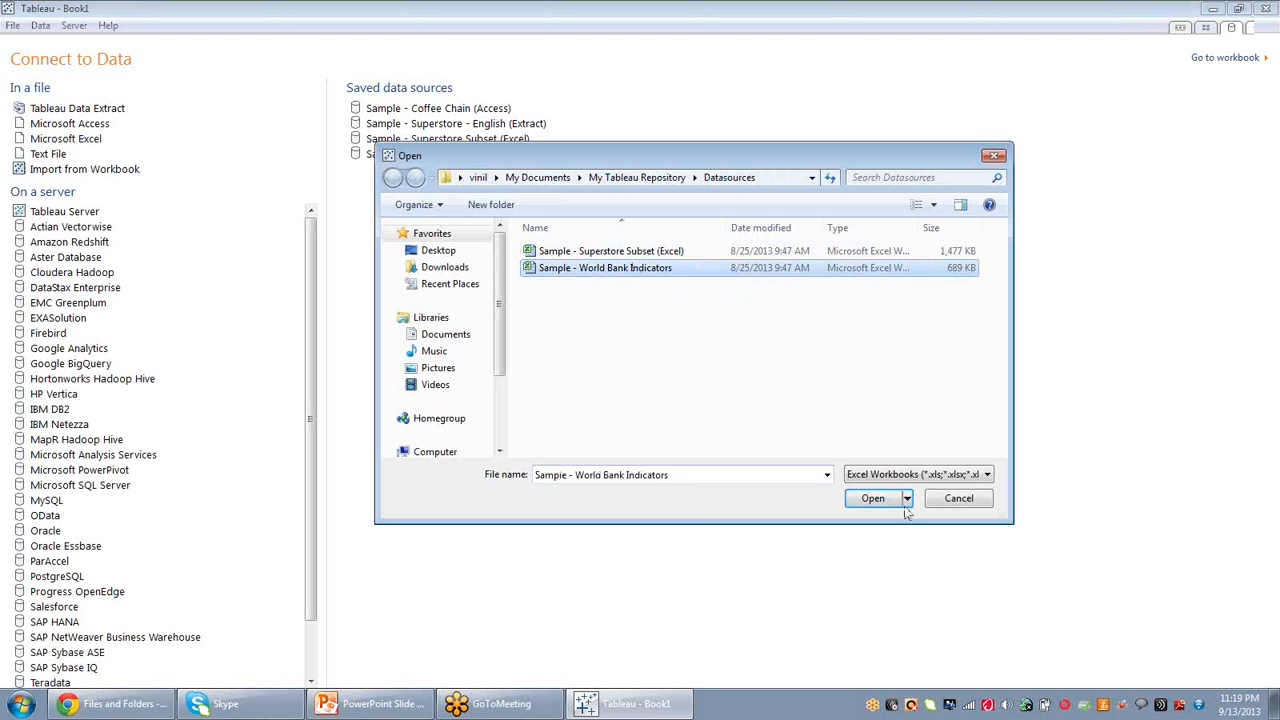
pyautogui.click(860, 498)
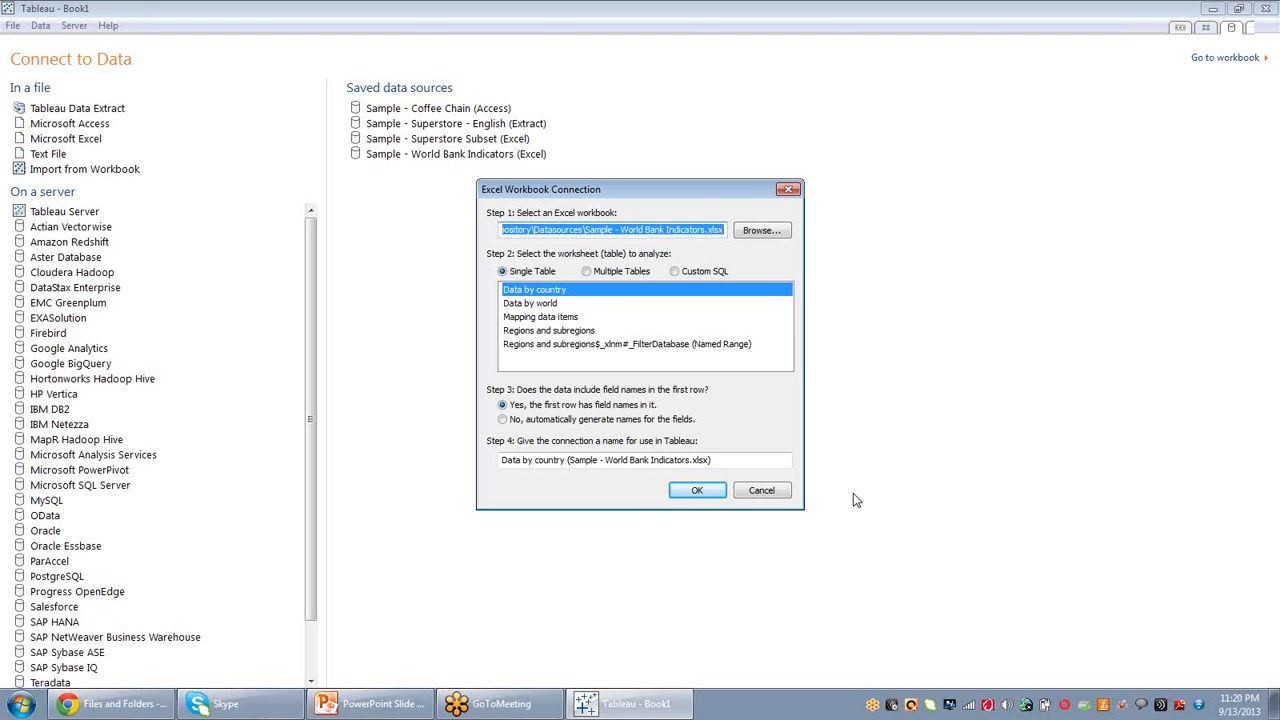
# Choose the Data by country sheet and switch the connection to Multiple Tables.
pyautogui.click(570, 333)
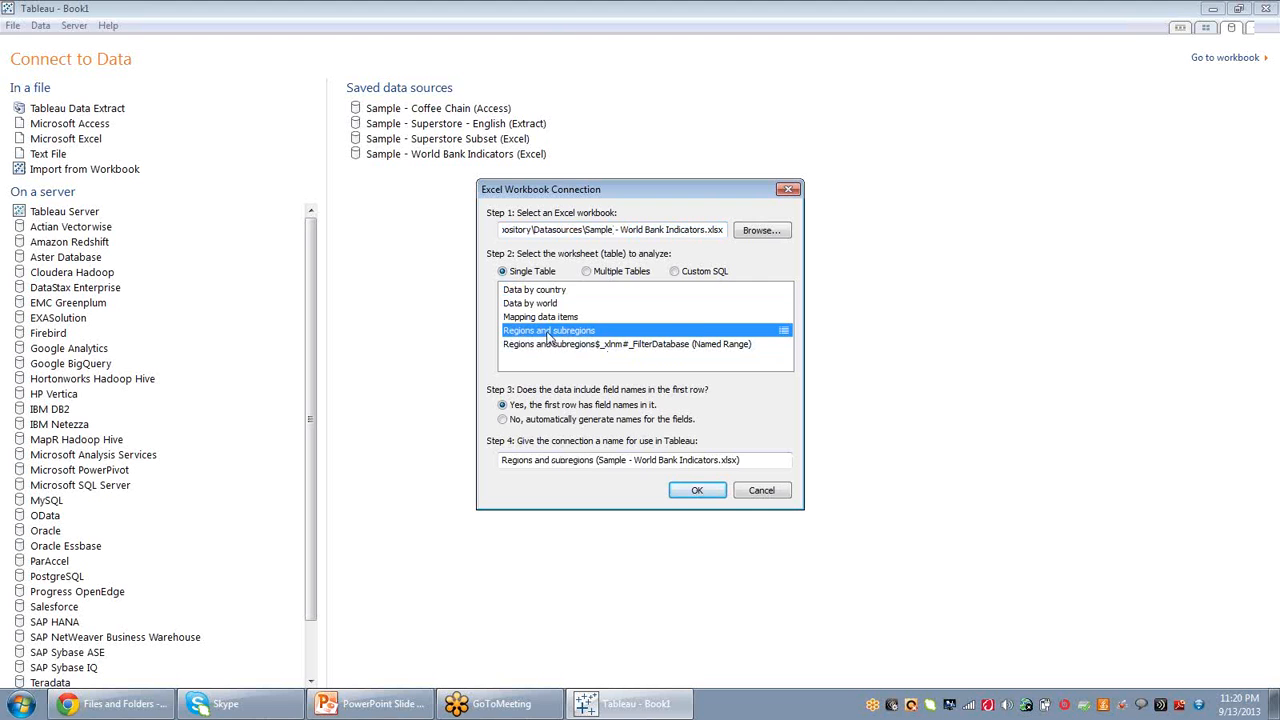
pyautogui.click(540, 290)
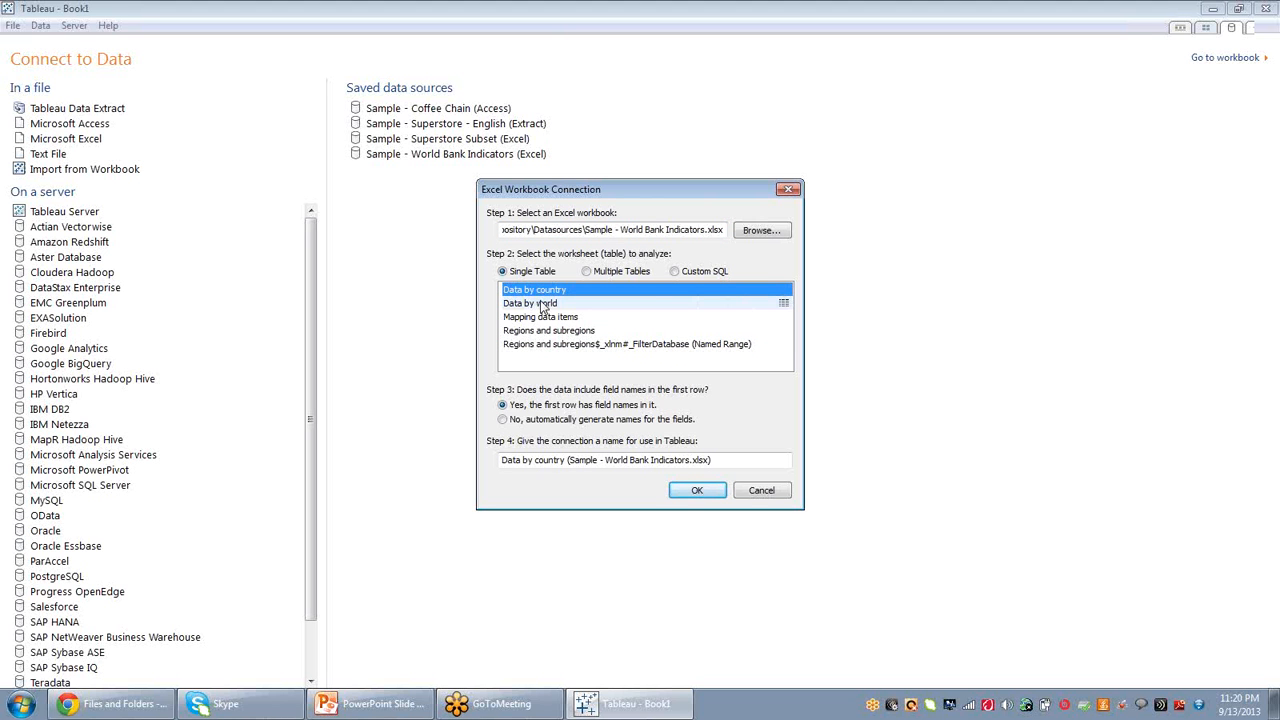
pyautogui.click(541, 304)
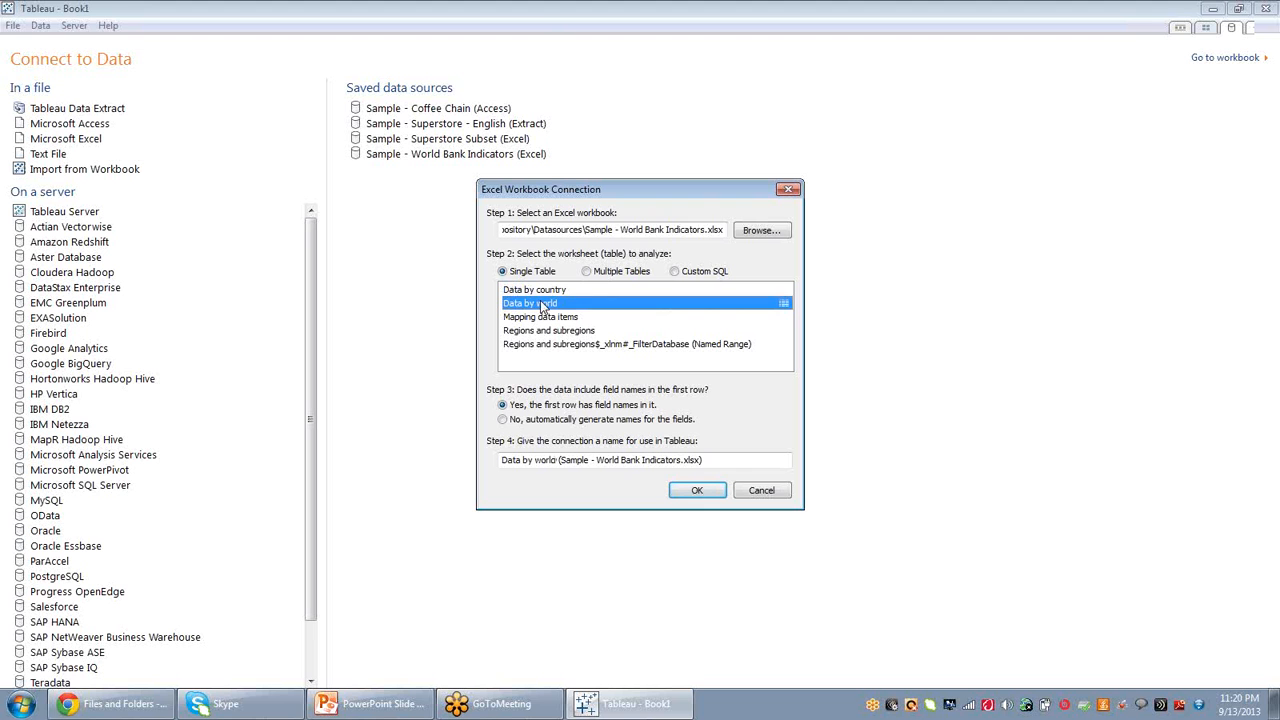
pyautogui.click(590, 271)
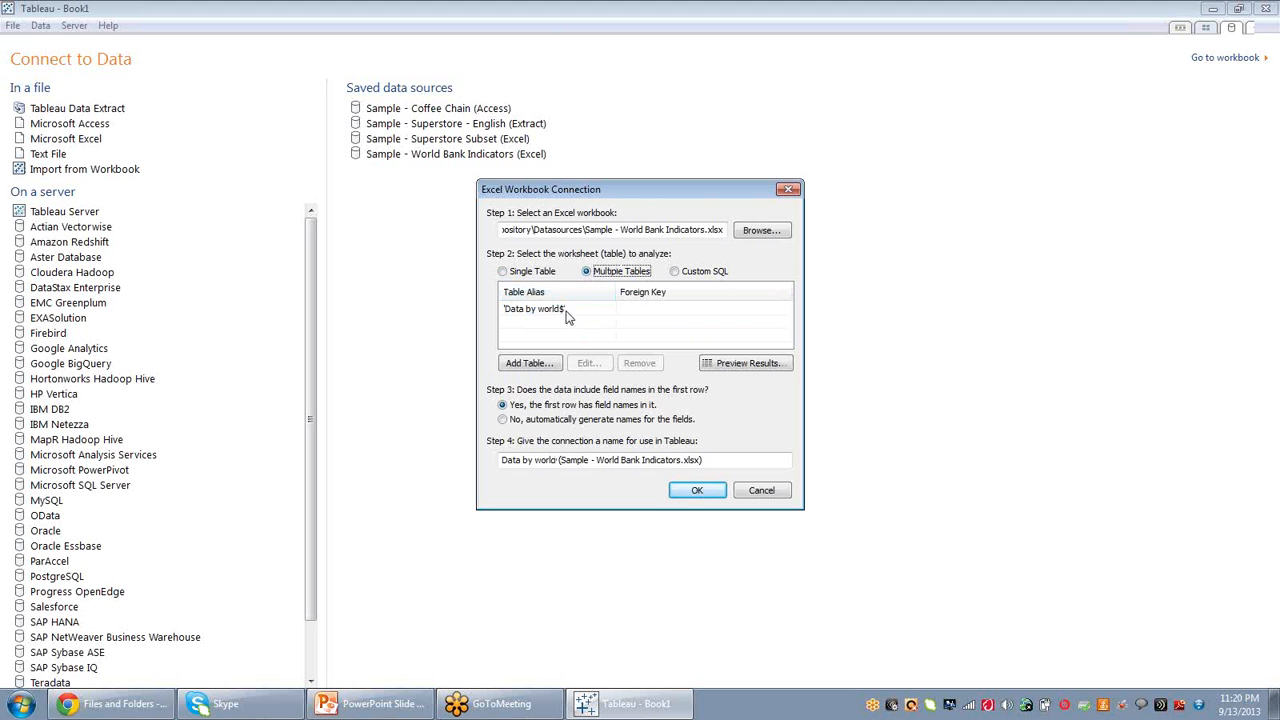
pyautogui.click(503, 271)
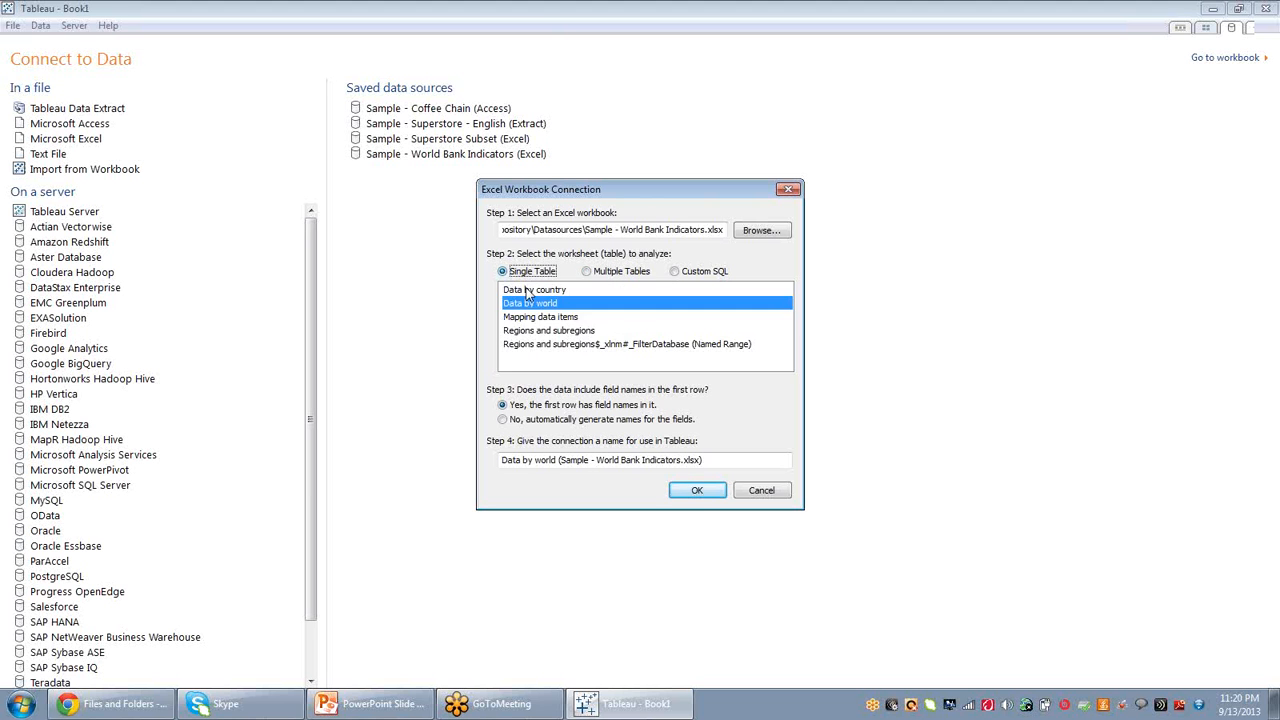
pyautogui.click(538, 290)
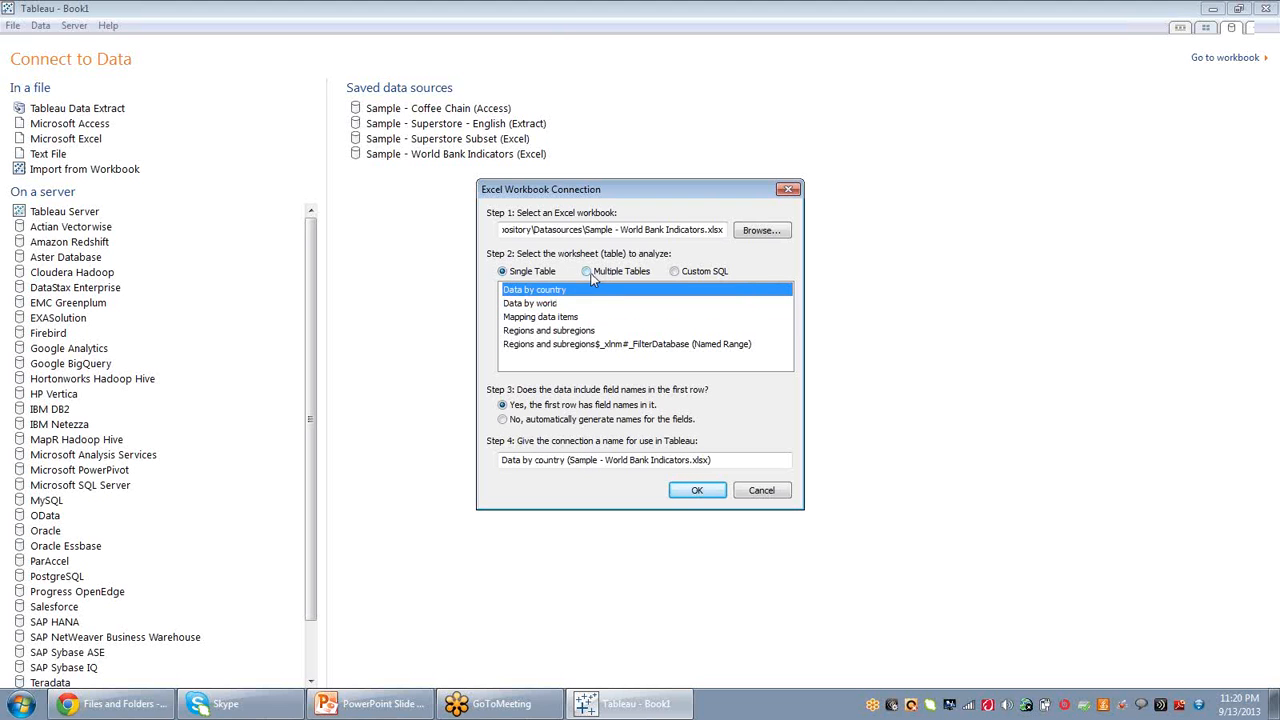
pyautogui.click(587, 272)
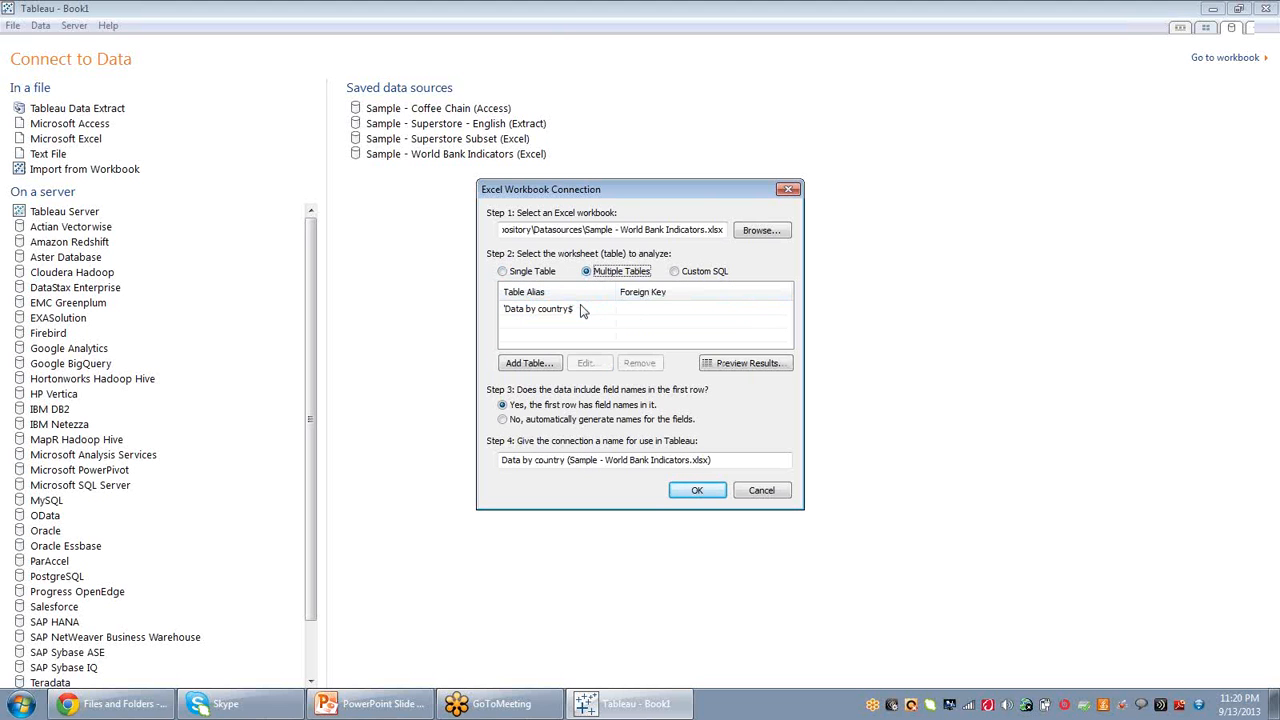
# Add the Data by world table to the connection, joined to Data by country.
pyautogui.click(528, 363)
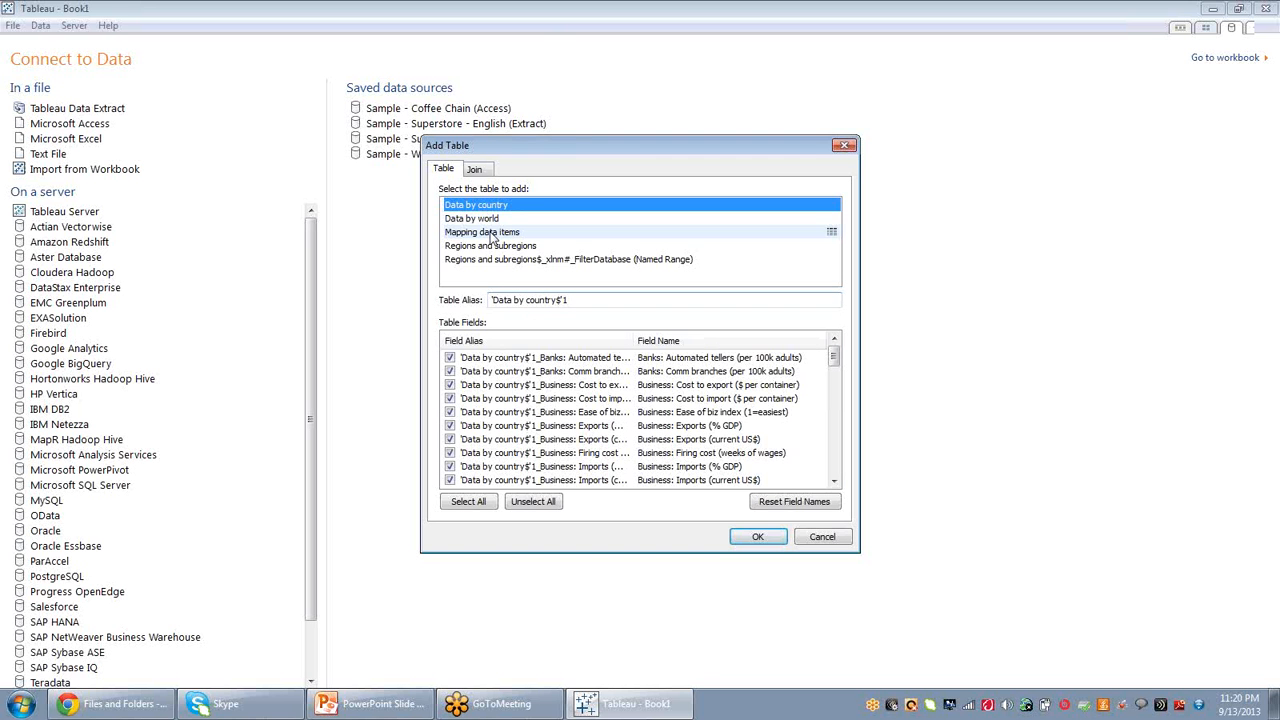
pyautogui.click(480, 220)
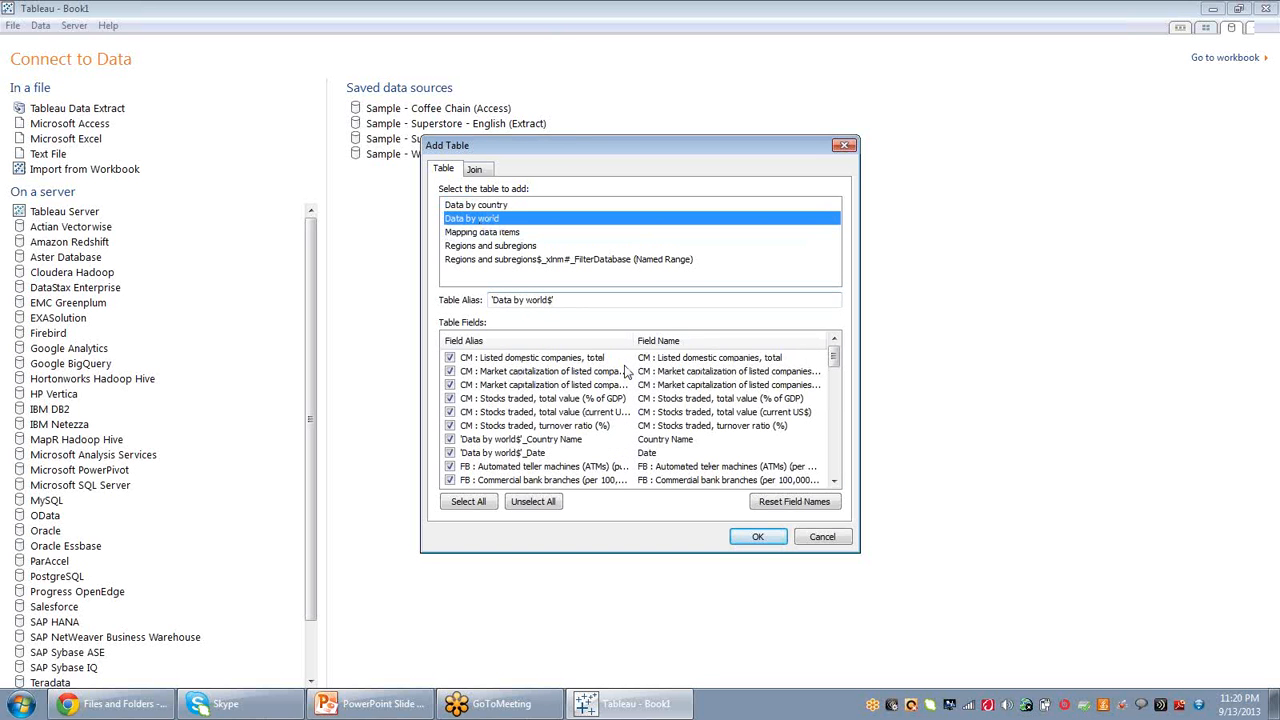
pyautogui.click(757, 537)
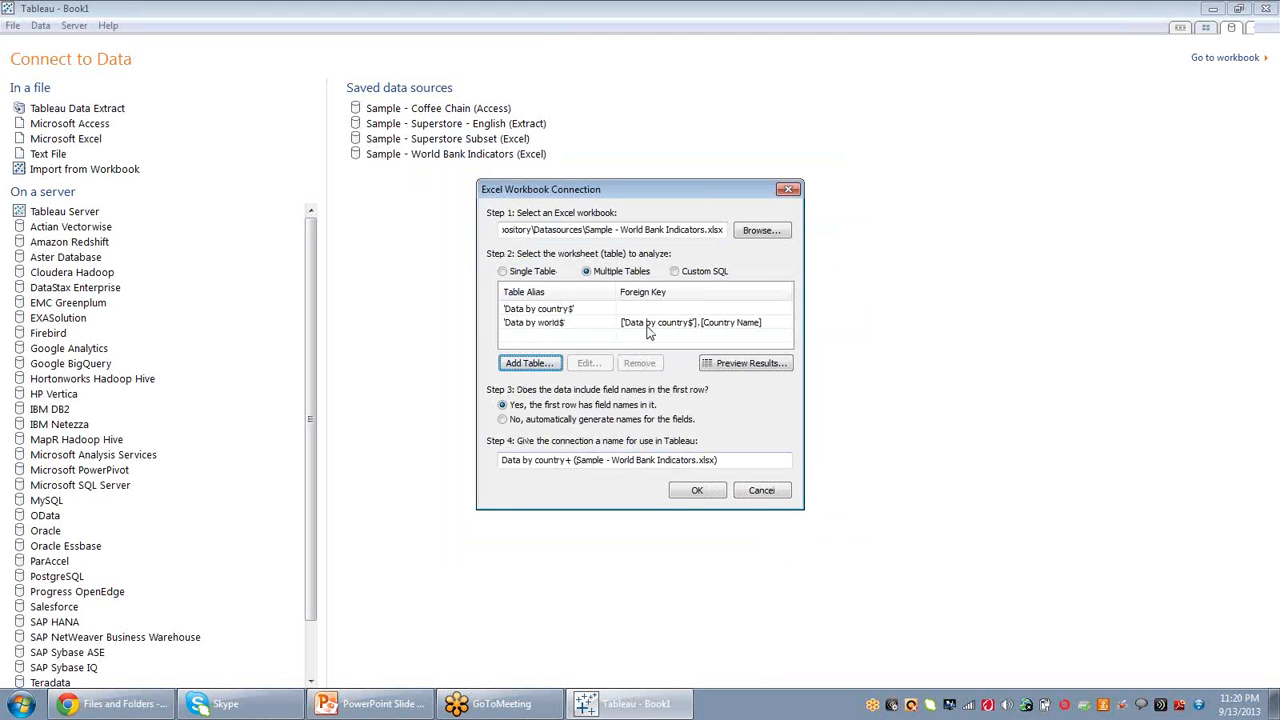
# Preview the joined results, then open the Data by world table's join settings.
pyautogui.click(757, 368)
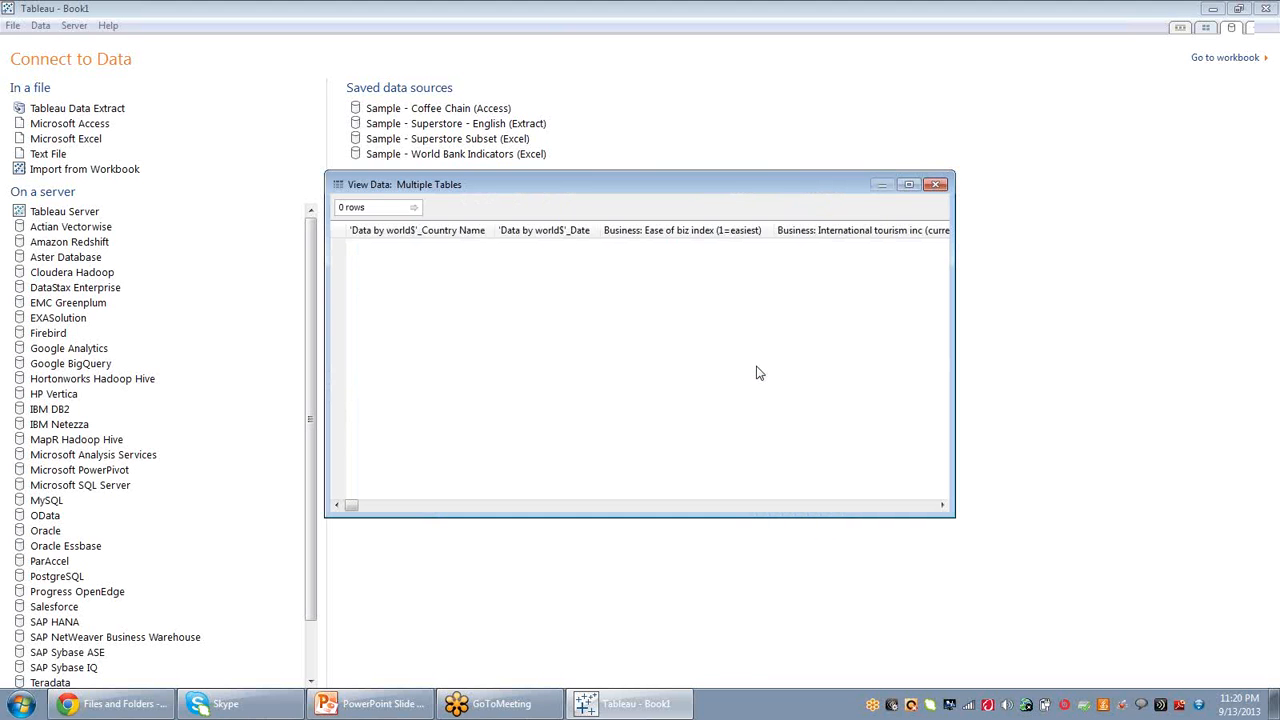
pyautogui.click(935, 185)
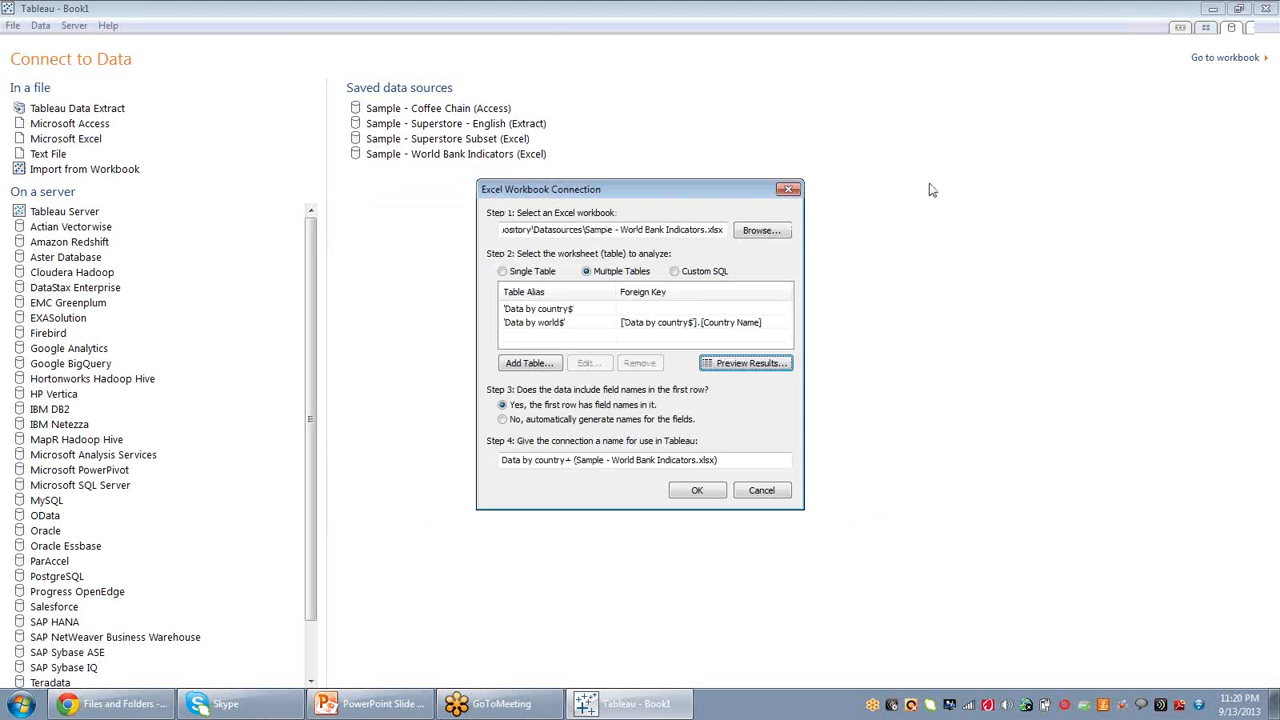
pyautogui.doubleClick(674, 324)
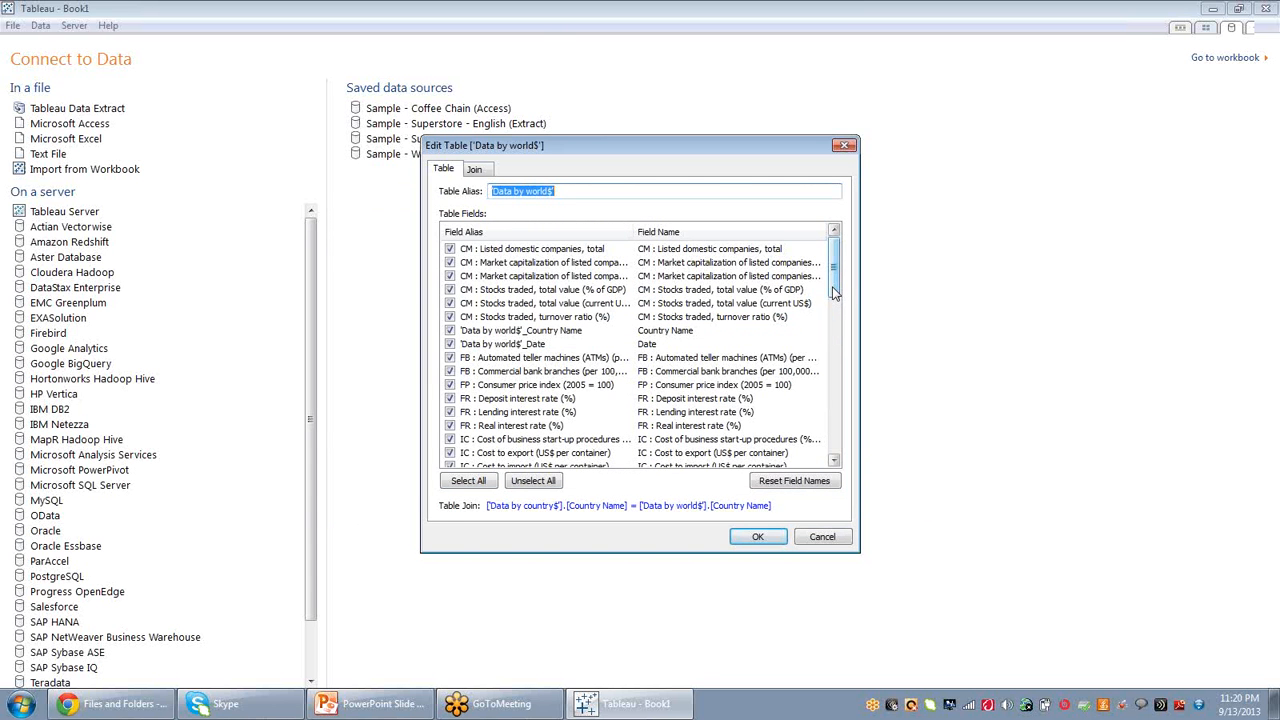
pyautogui.click(482, 171)
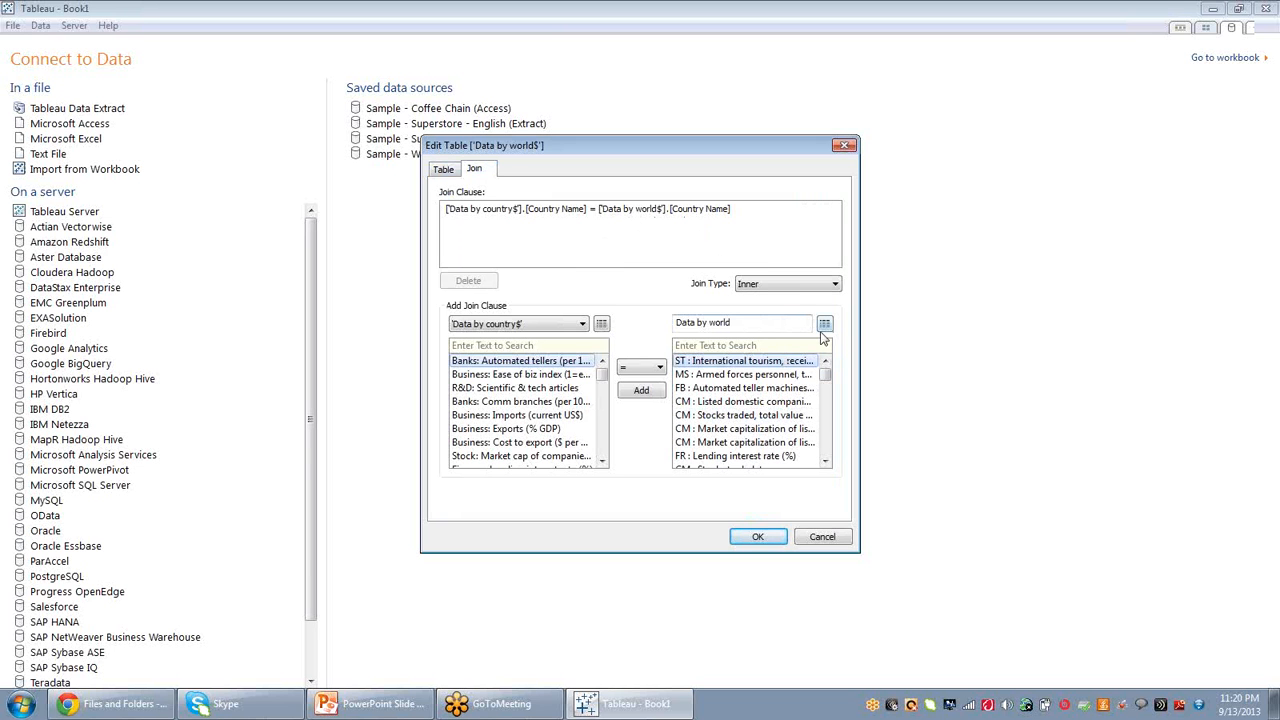
# Browse the rows of the Data by country and Data by world tables, then return to the table fields.
pyautogui.click(601, 323)
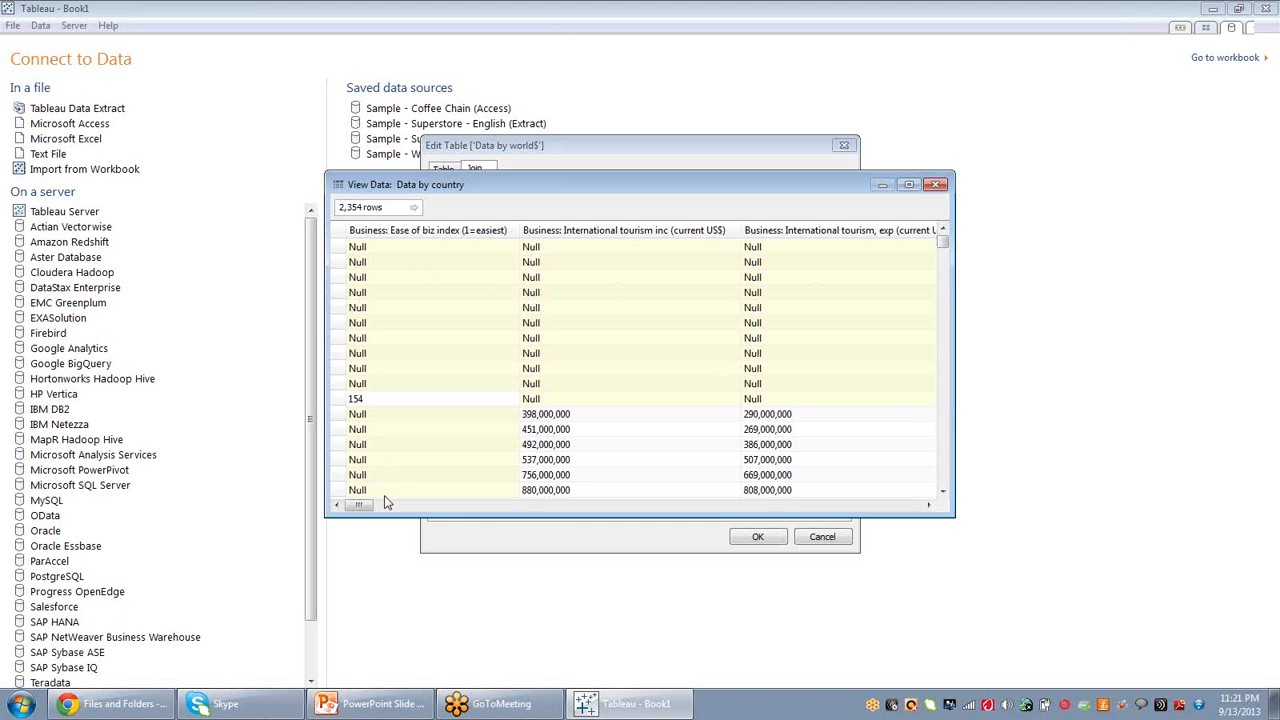
pyautogui.moveTo(367, 510); pyautogui.dragTo(393, 507)
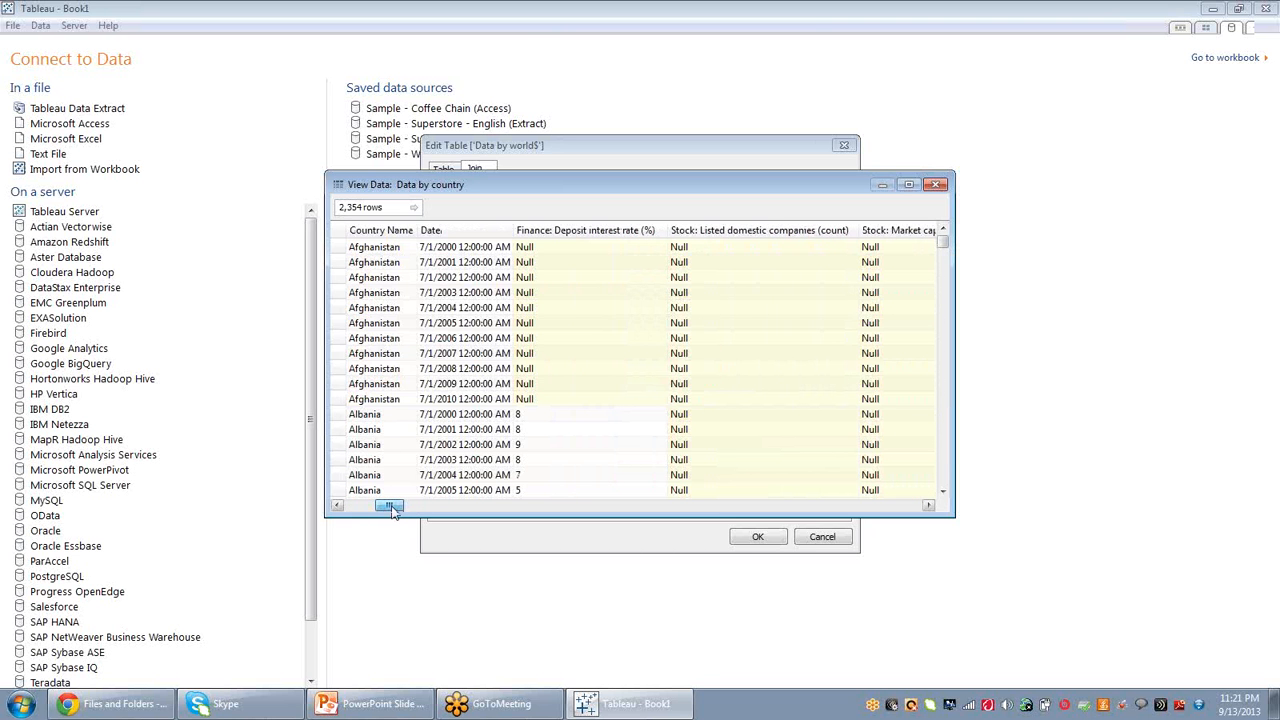
pyautogui.click(936, 184)
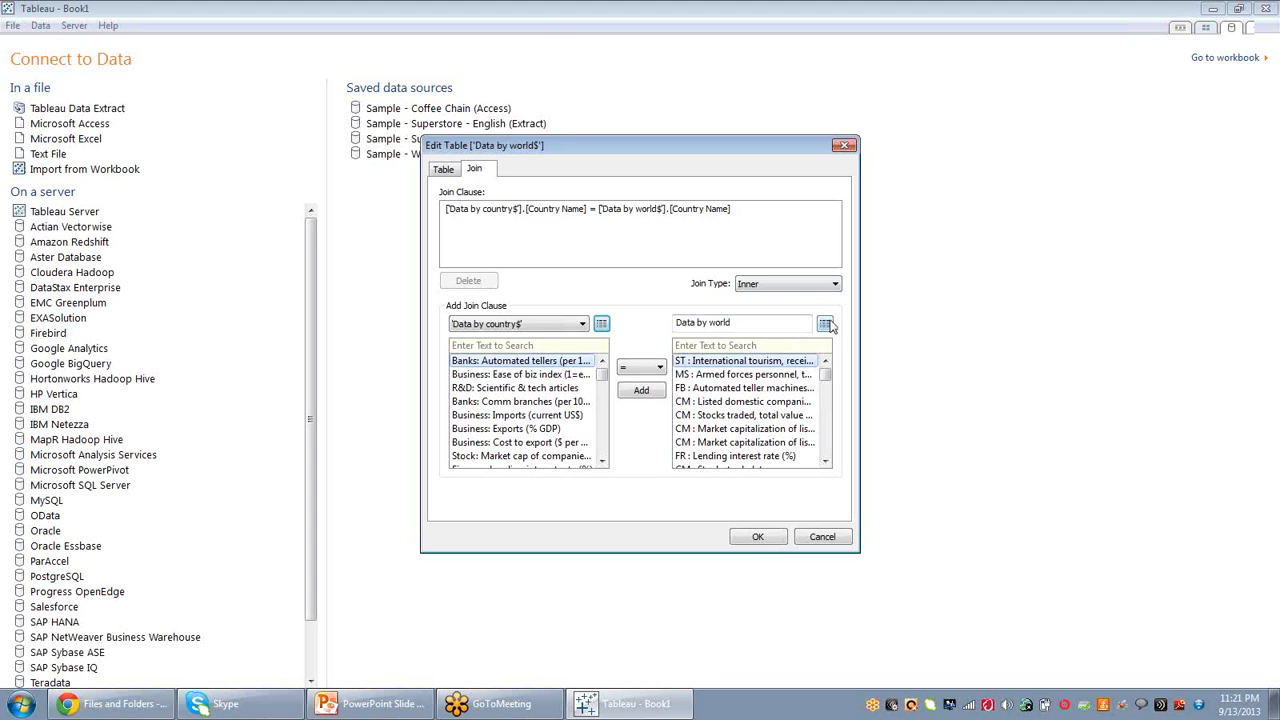
pyautogui.click(825, 323)
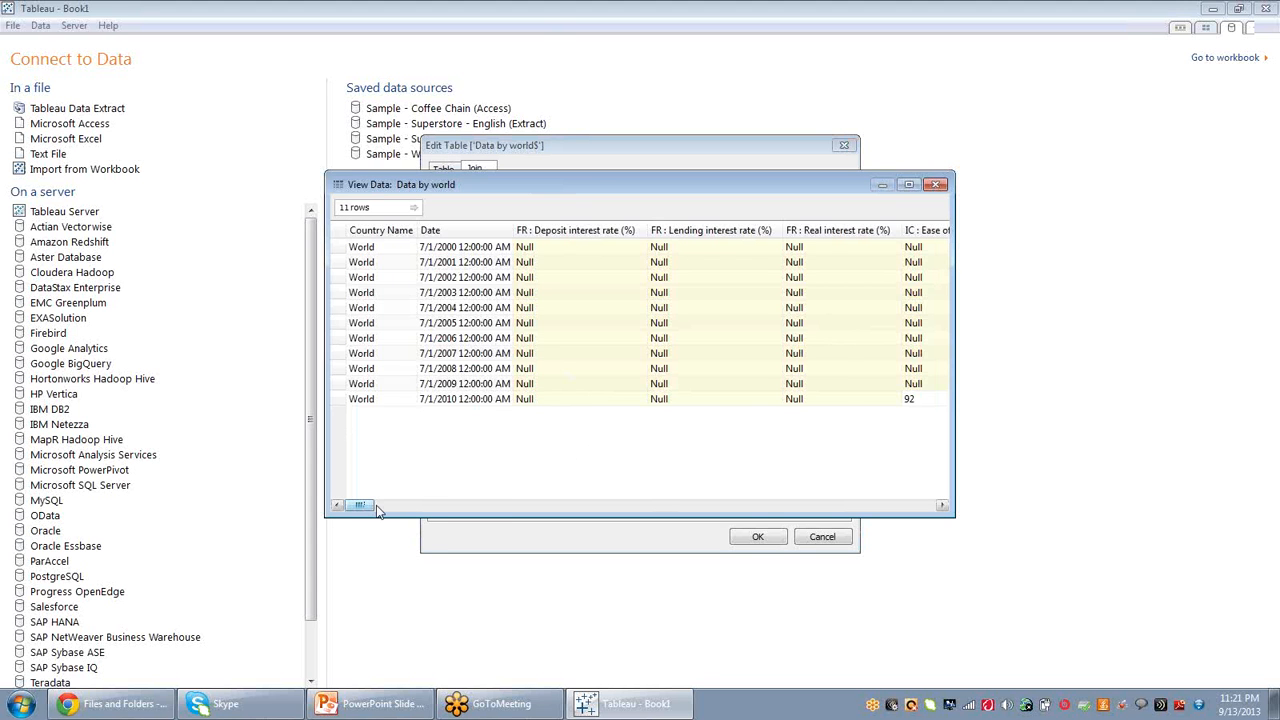
pyautogui.moveTo(378, 508); pyautogui.dragTo(603, 505)
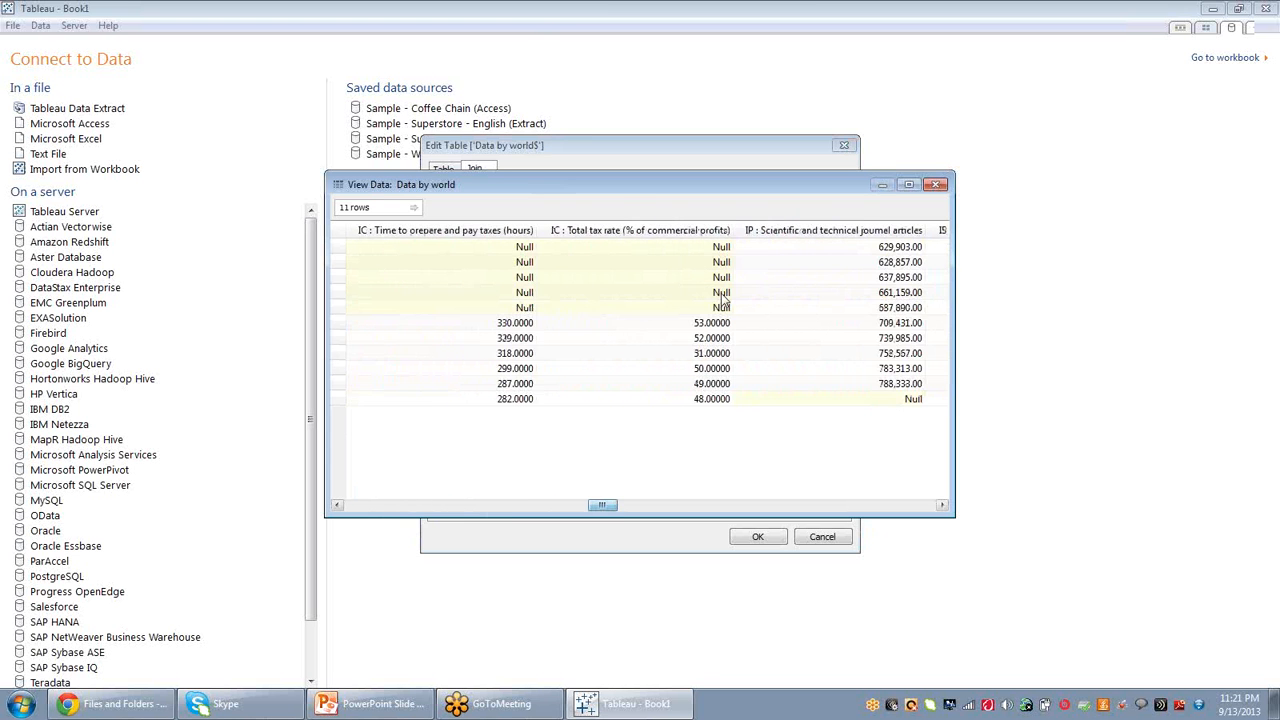
pyautogui.click(935, 185)
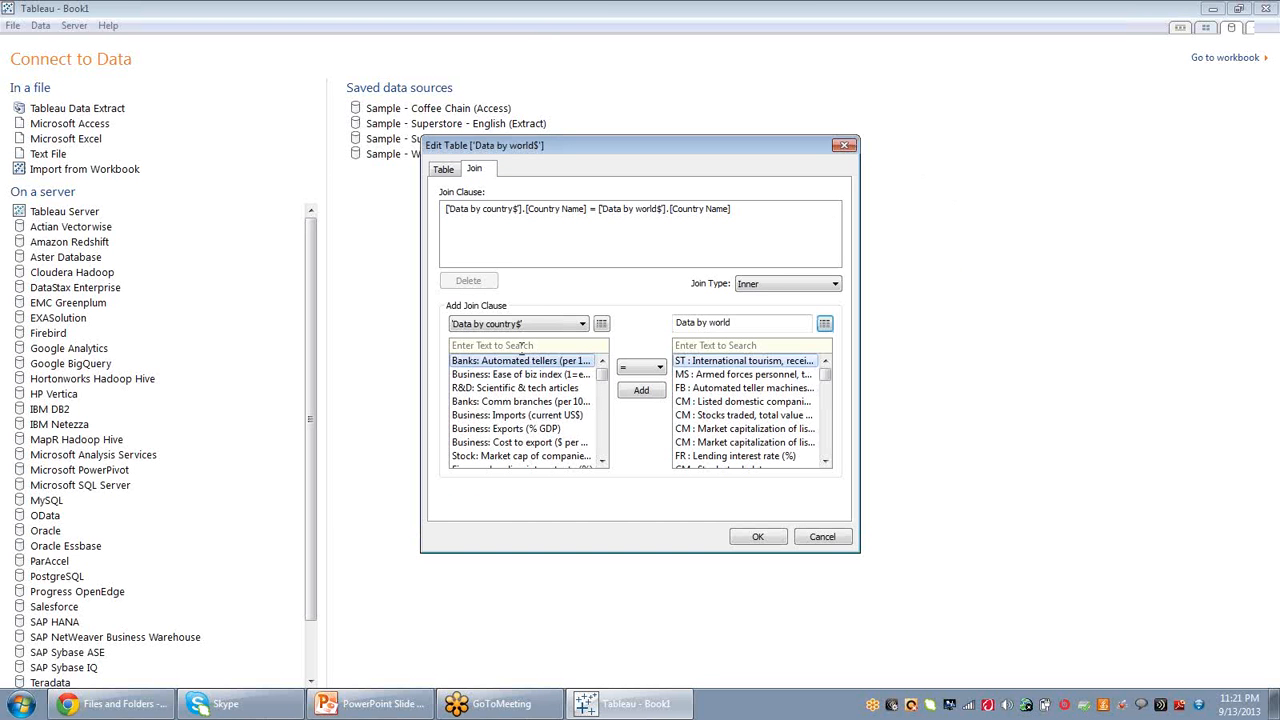
pyautogui.click(445, 170)
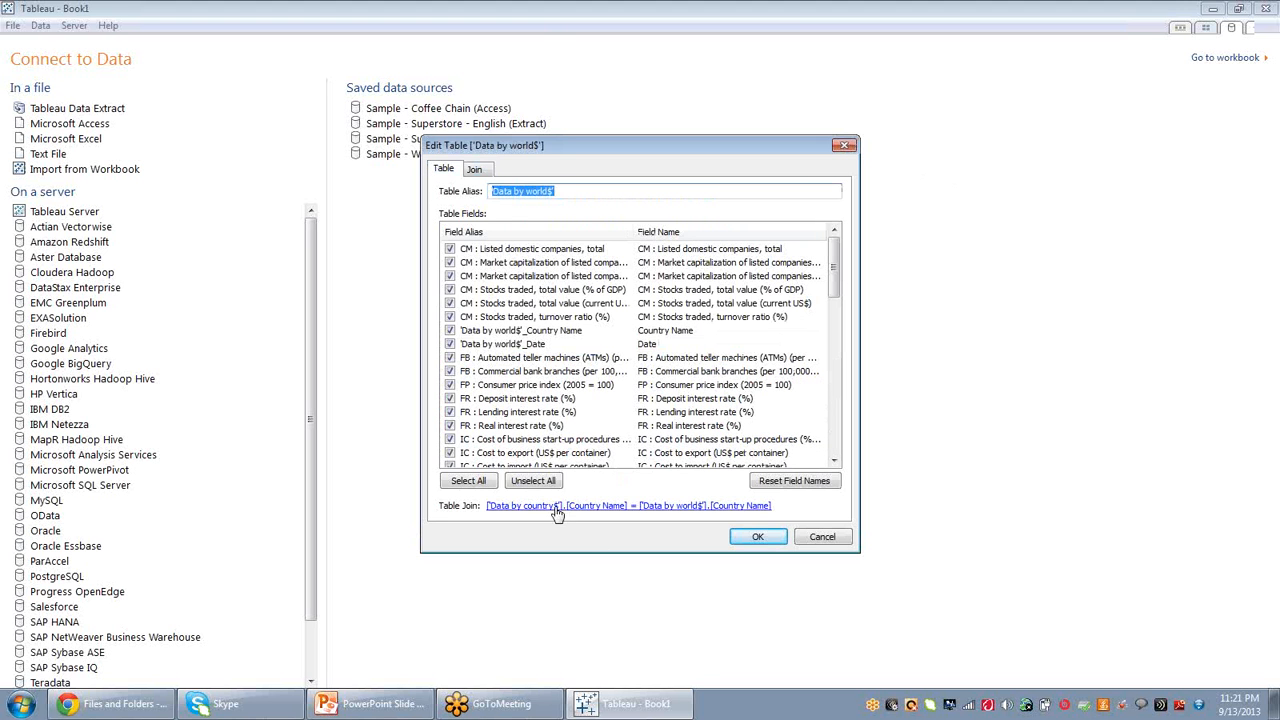
# Close the table settings and remove the Data by world table from the connection.
pyautogui.click(831, 537)
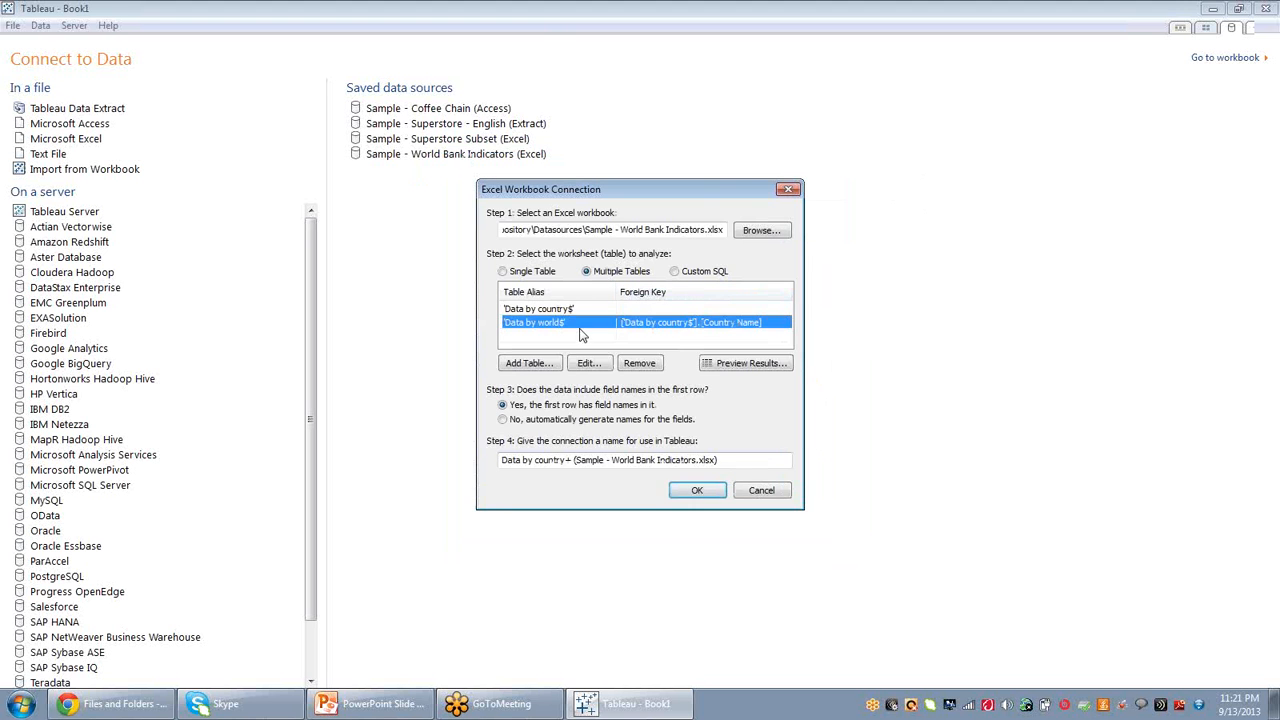
pyautogui.click(641, 363)
# Try to add the Regions and subregions table to the connection.
pyautogui.click(548, 364)
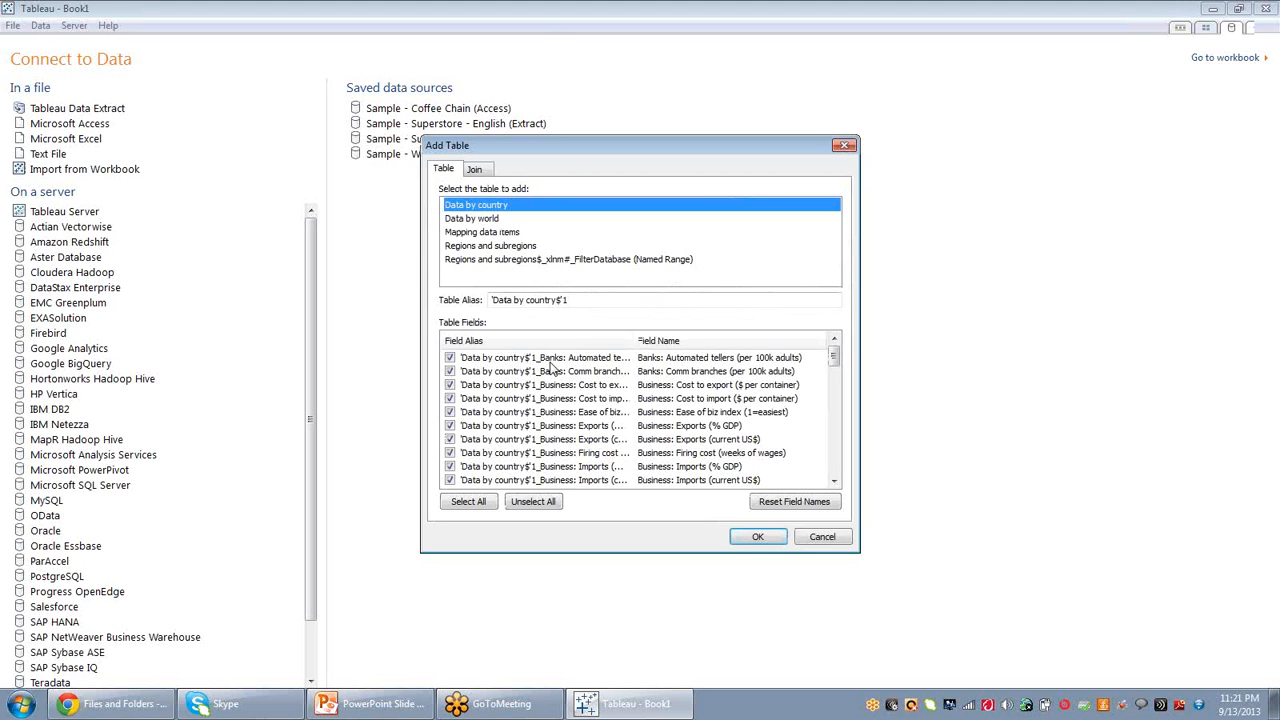
pyautogui.click(500, 245)
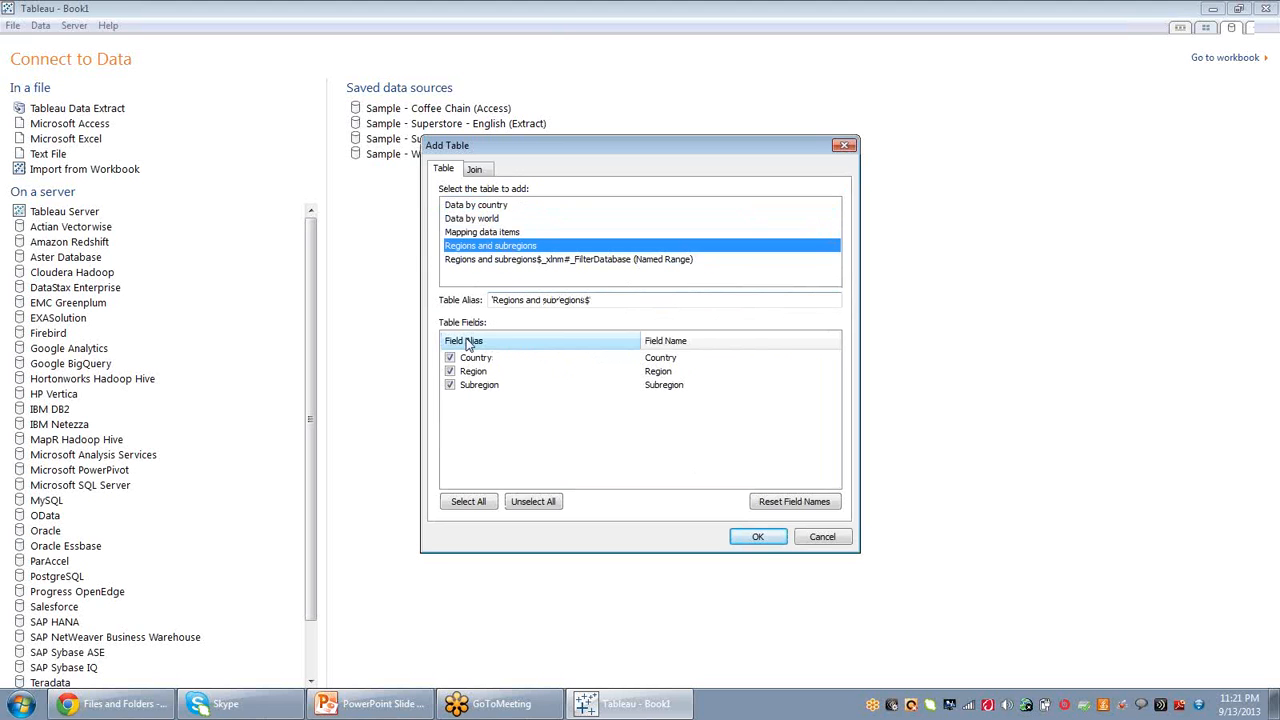
pyautogui.click(765, 540)
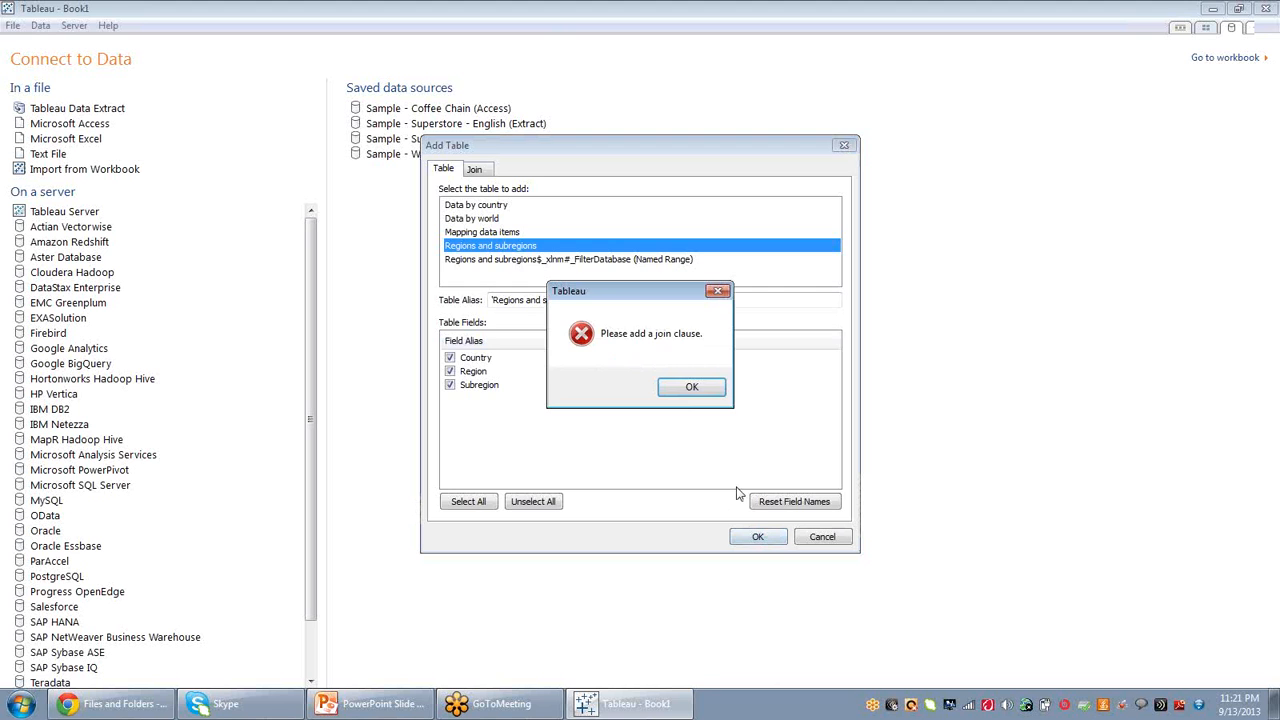
pyautogui.click(690, 387)
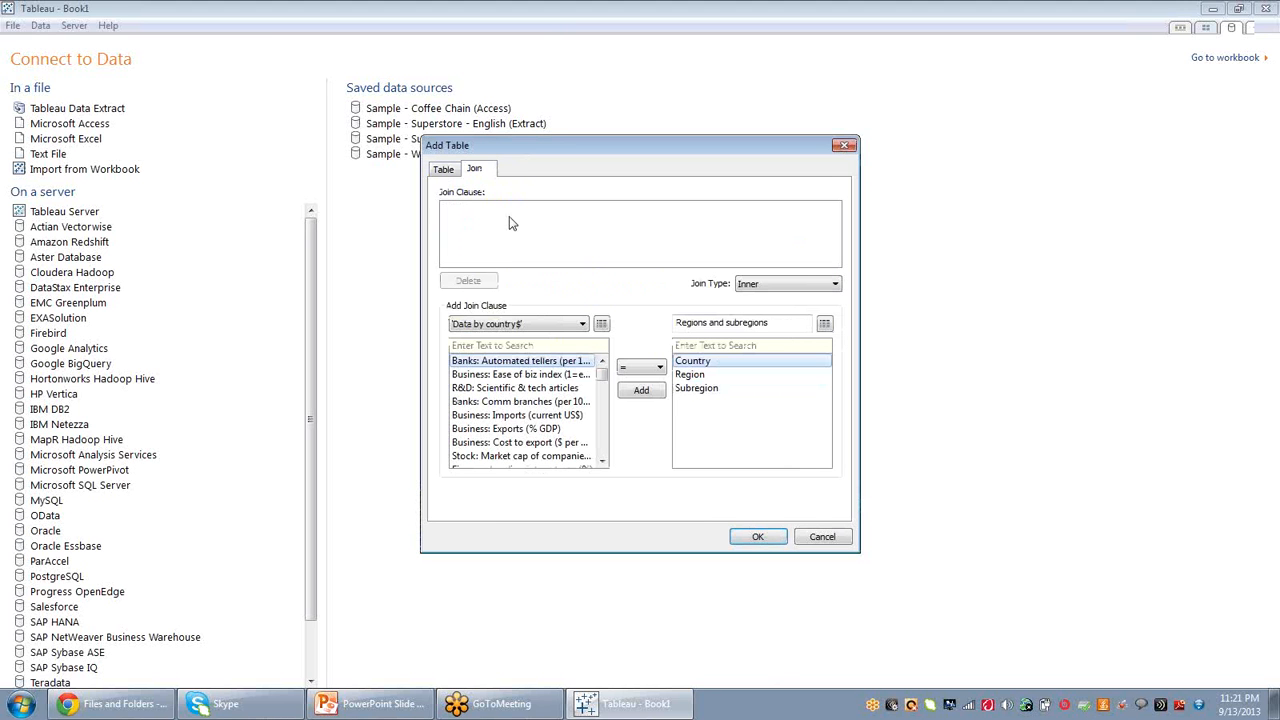
# Try to join Data by country to the Country field of Regions and subregions, browsing its fields, then cancel.
pyautogui.click(695, 361)
pyautogui.click(582, 326)
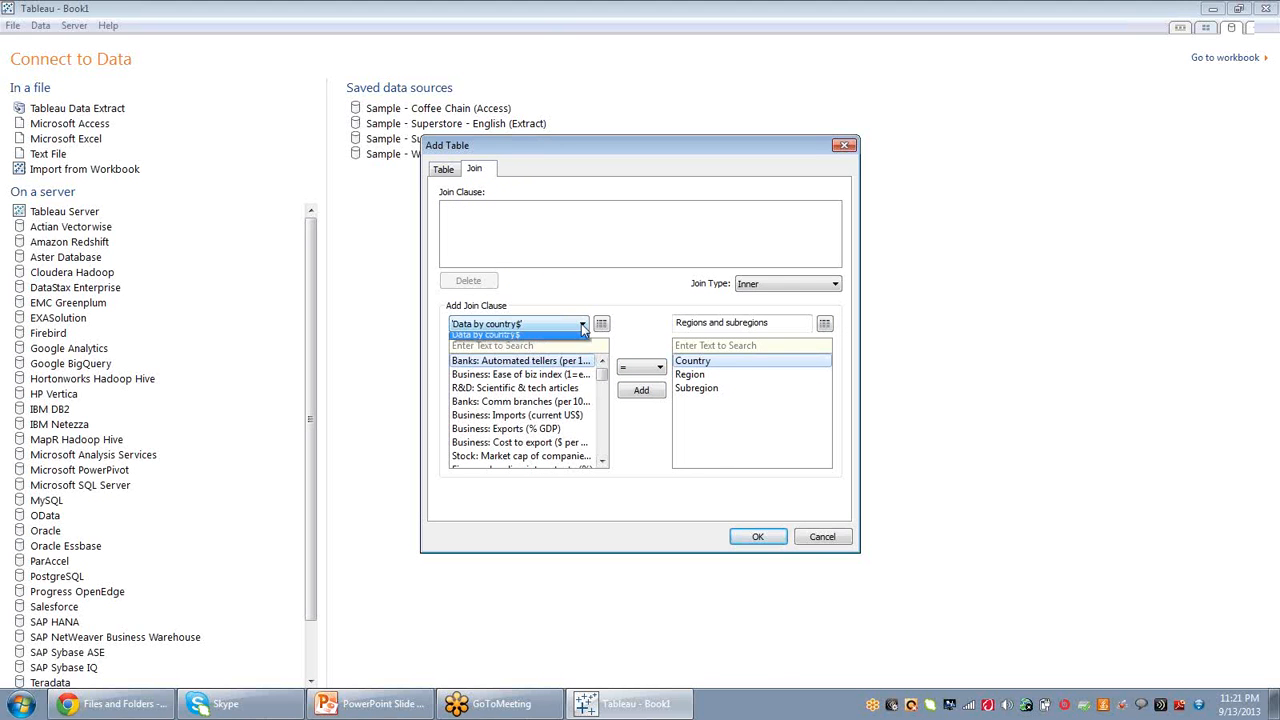
pyautogui.click(582, 326)
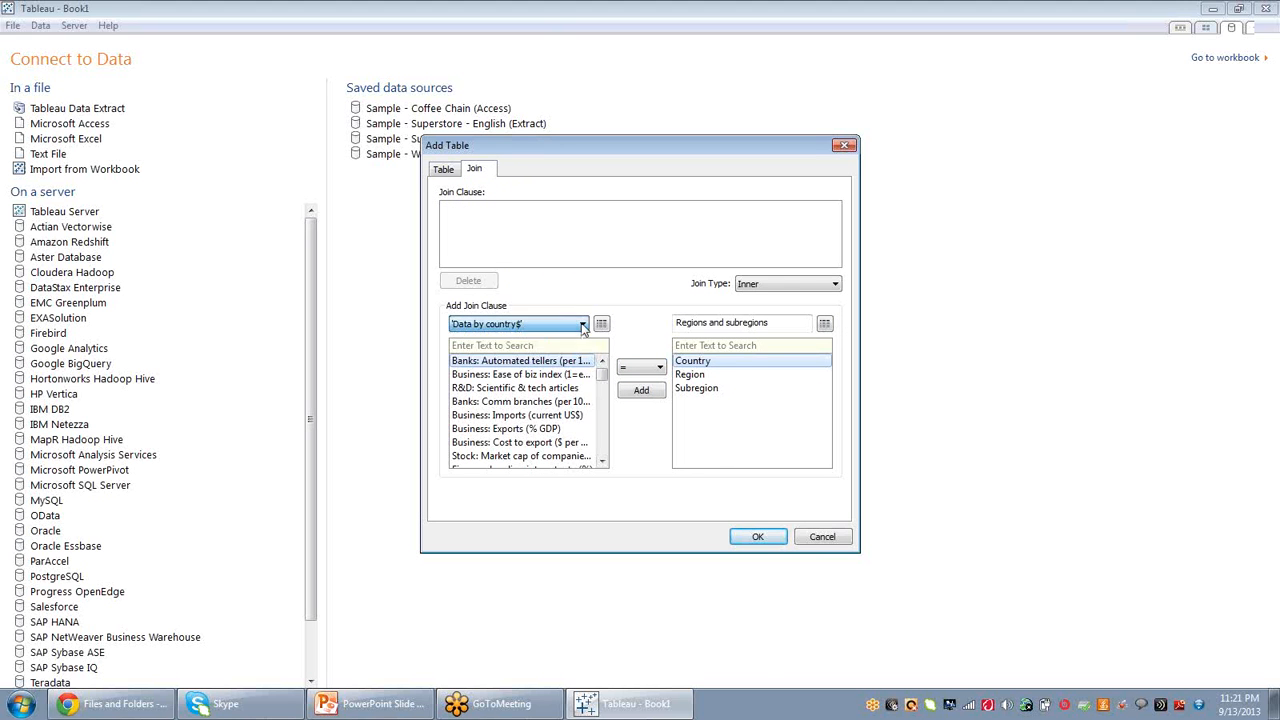
pyautogui.click(603, 463)
pyautogui.click(603, 463)
pyautogui.click(603, 463)
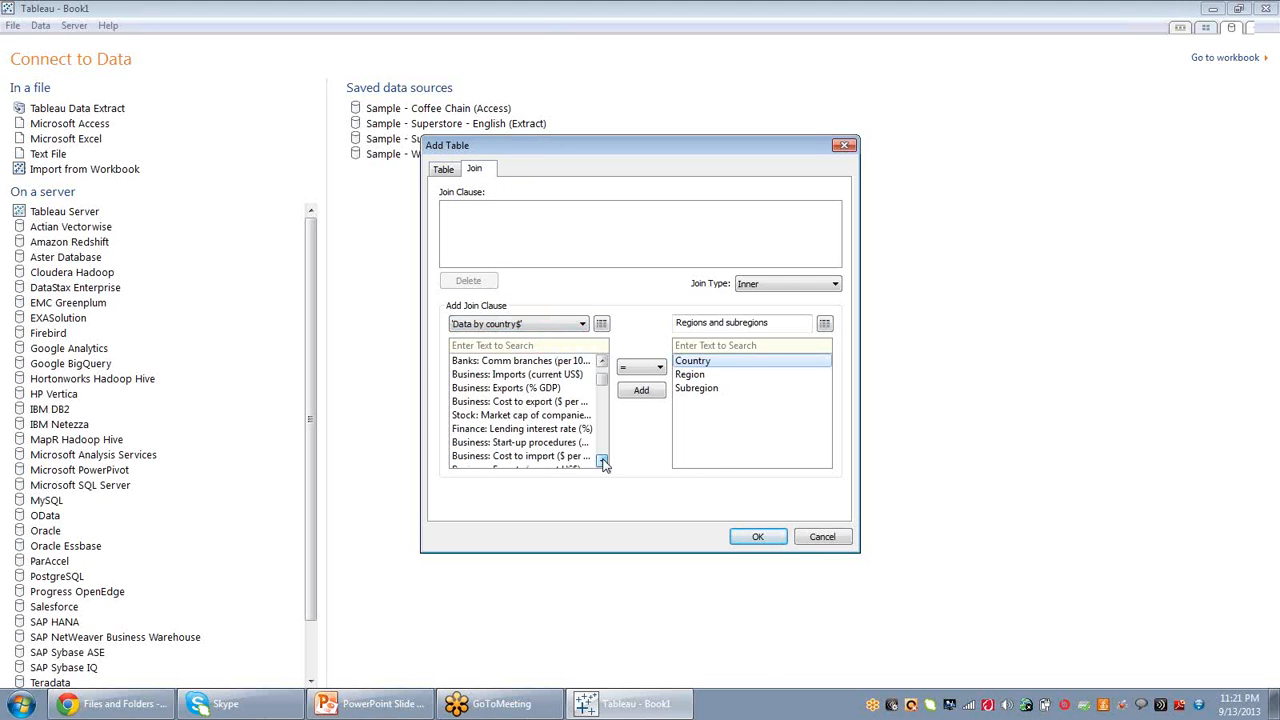
pyautogui.click(603, 463)
pyautogui.click(603, 463)
pyautogui.click(603, 463)
pyautogui.click(603, 463)
pyautogui.click(603, 463)
pyautogui.click(603, 463)
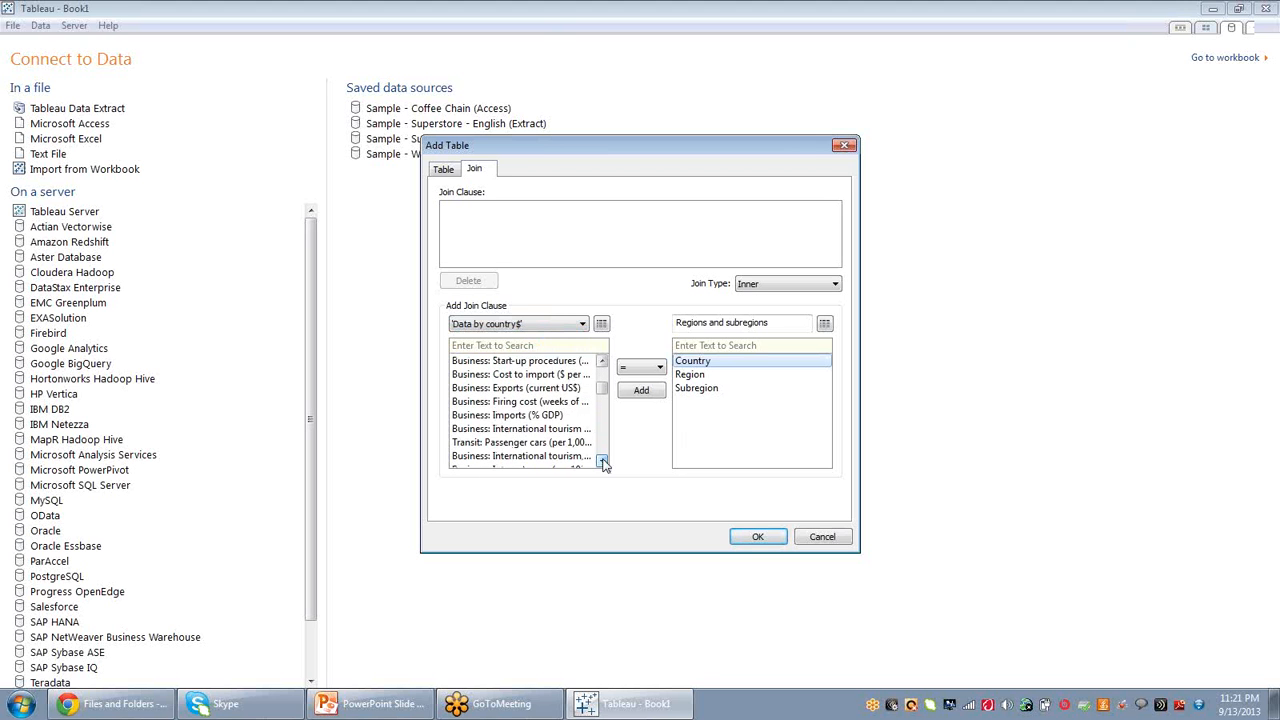
pyautogui.click(603, 463)
pyautogui.click(603, 463)
pyautogui.click(603, 463)
pyautogui.click(603, 463)
pyautogui.click(603, 463)
pyautogui.click(603, 463)
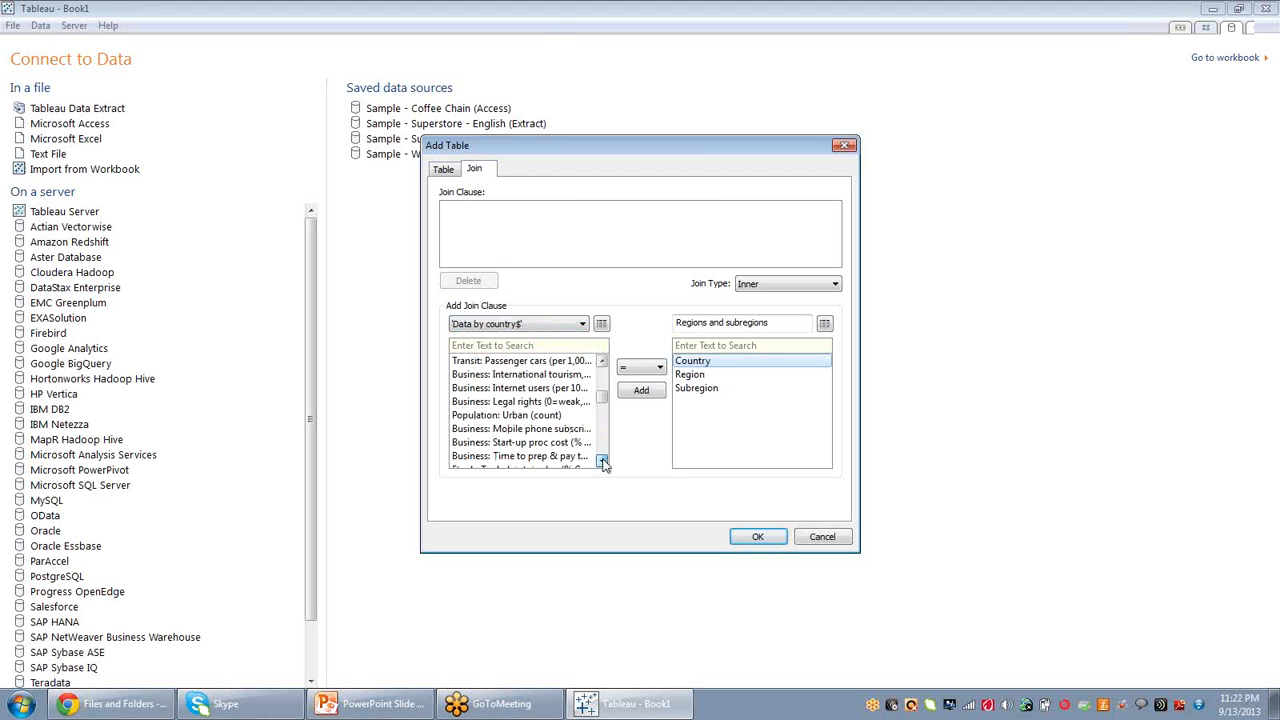
pyautogui.moveTo(603, 400); pyautogui.dragTo(601, 375)
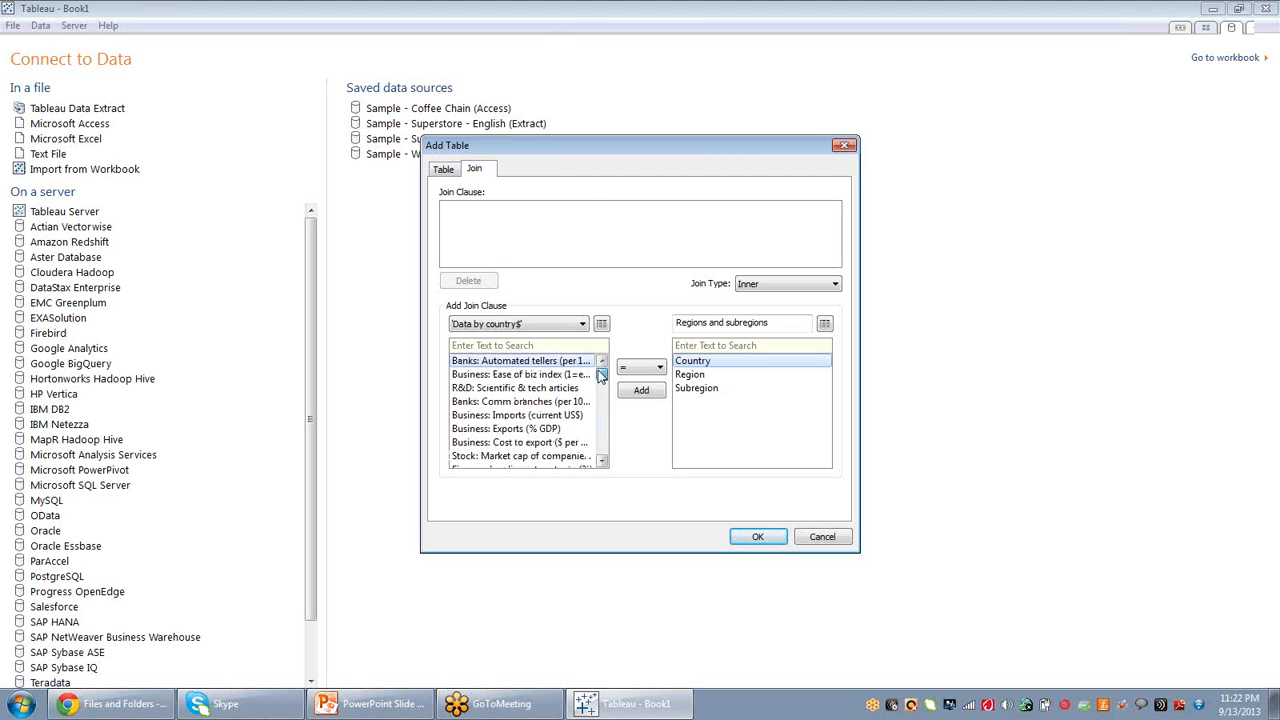
pyautogui.moveTo(439, 154); pyautogui.dragTo(439, 168)
pyautogui.click(444, 180)
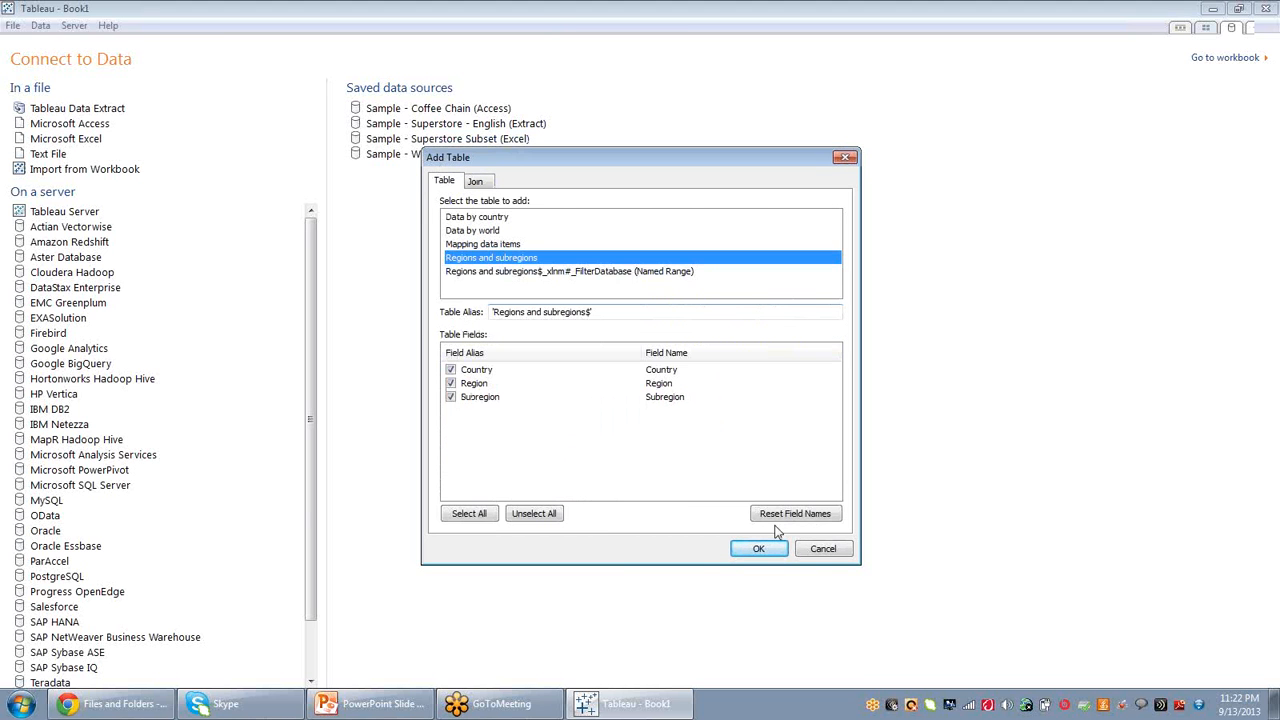
pyautogui.click(823, 548)
# Switch the connection's workbook to Sample - Superstore Subset (Excel).
pyautogui.click(757, 231)
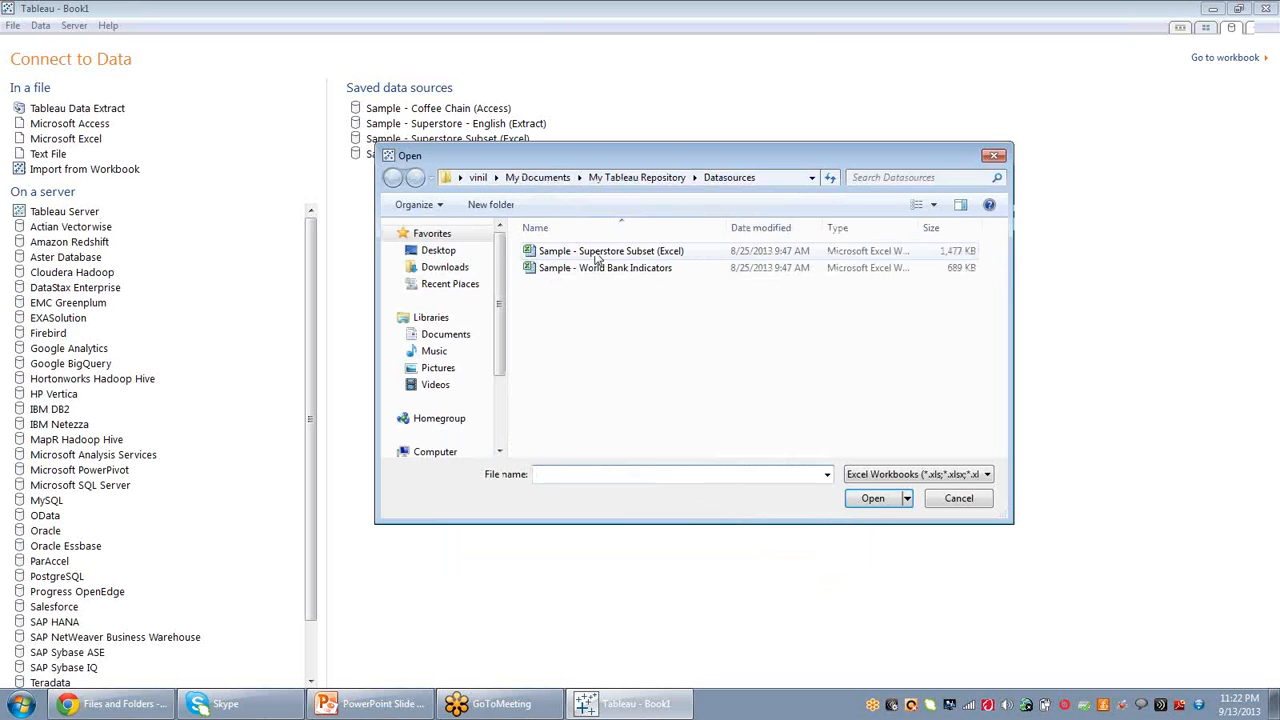
pyautogui.click(604, 252)
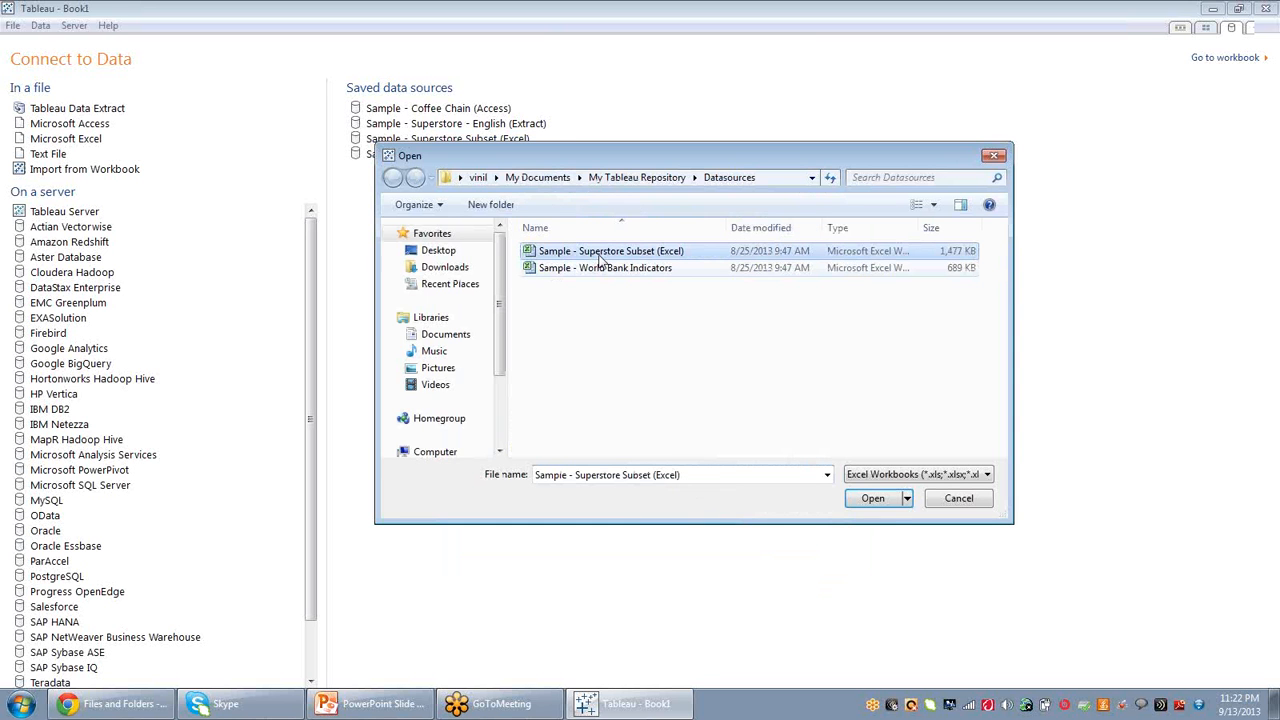
pyautogui.click(882, 502)
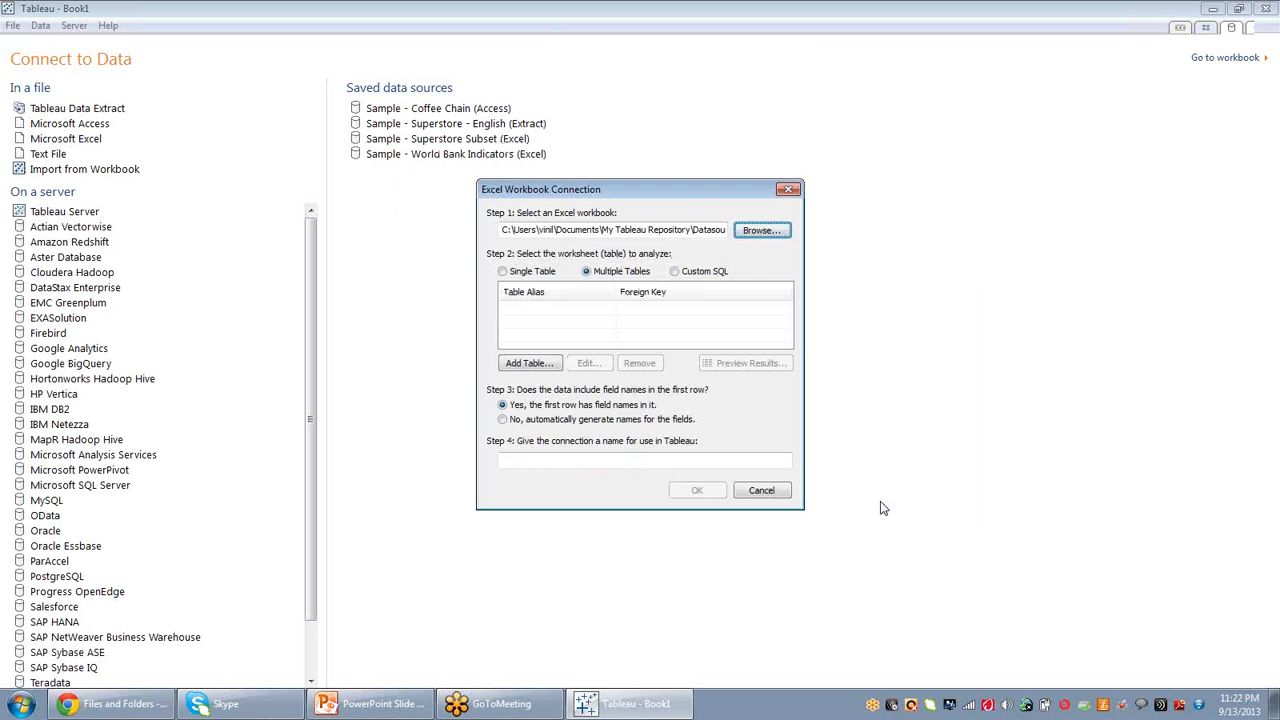
# Add the Orders table and then the Users table to the multiple-table connection.
pyautogui.click(534, 366)
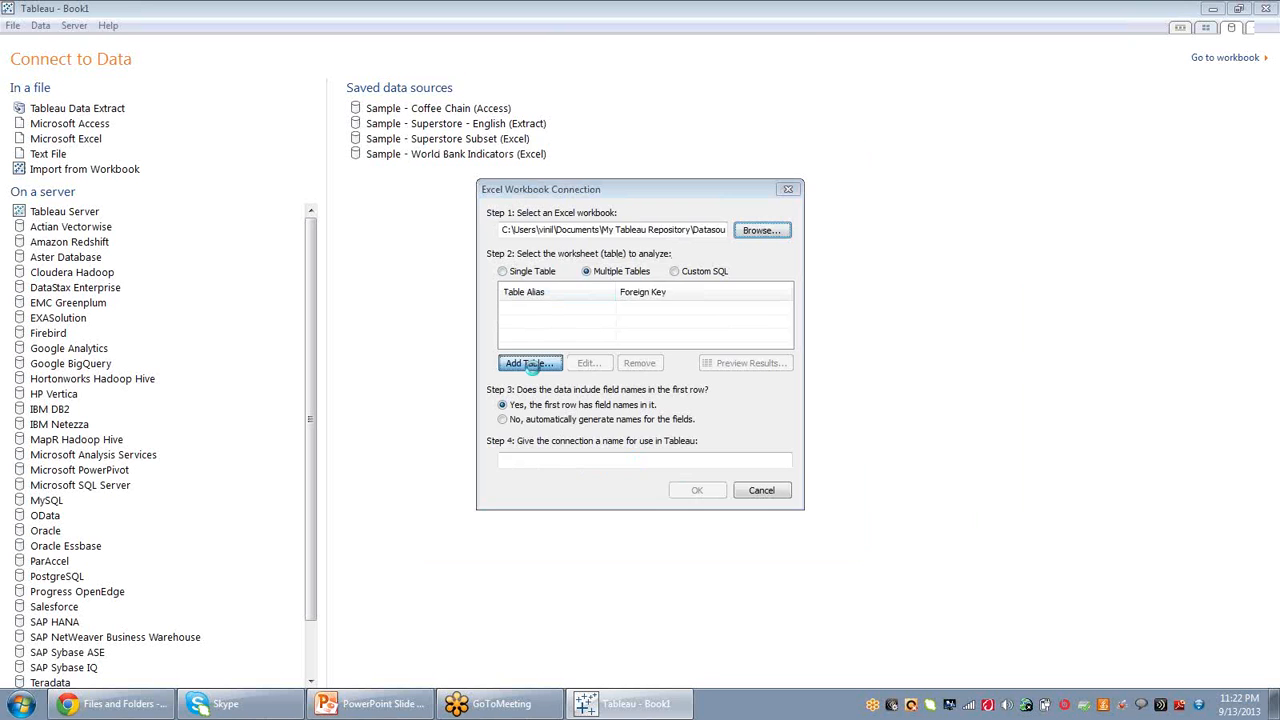
pyautogui.click(752, 540)
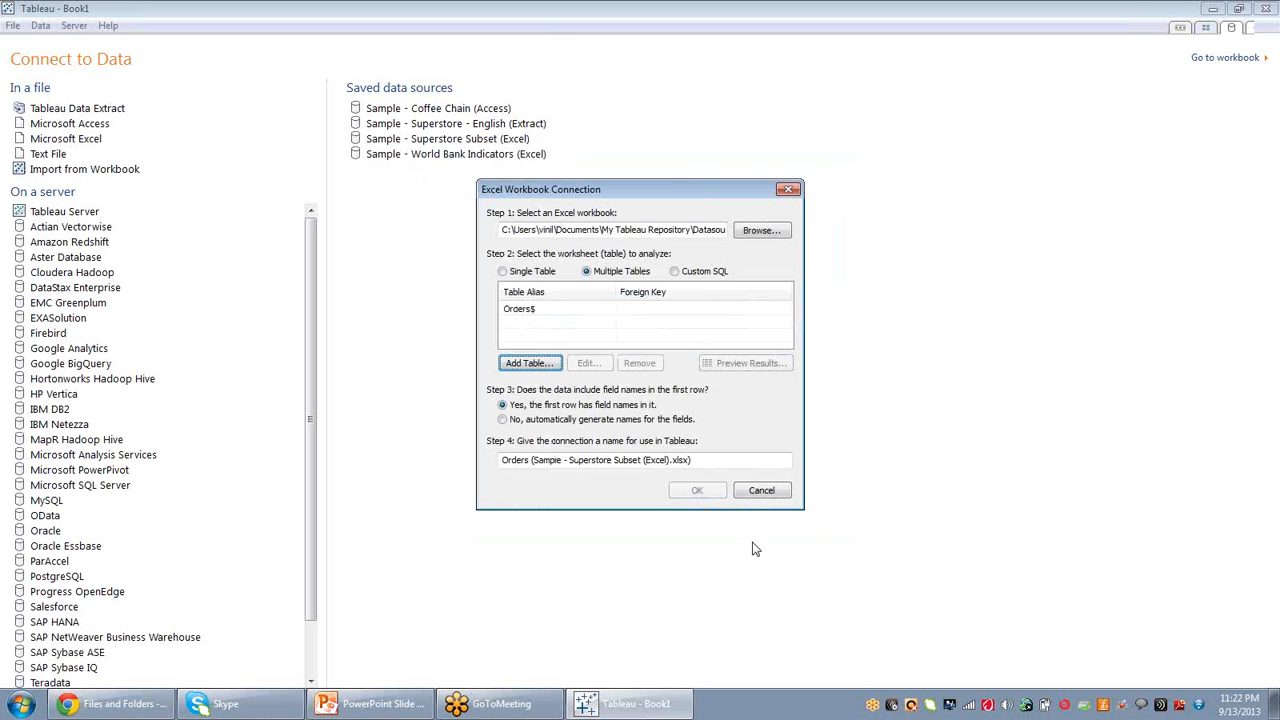
pyautogui.click(528, 363)
pyautogui.click(470, 218)
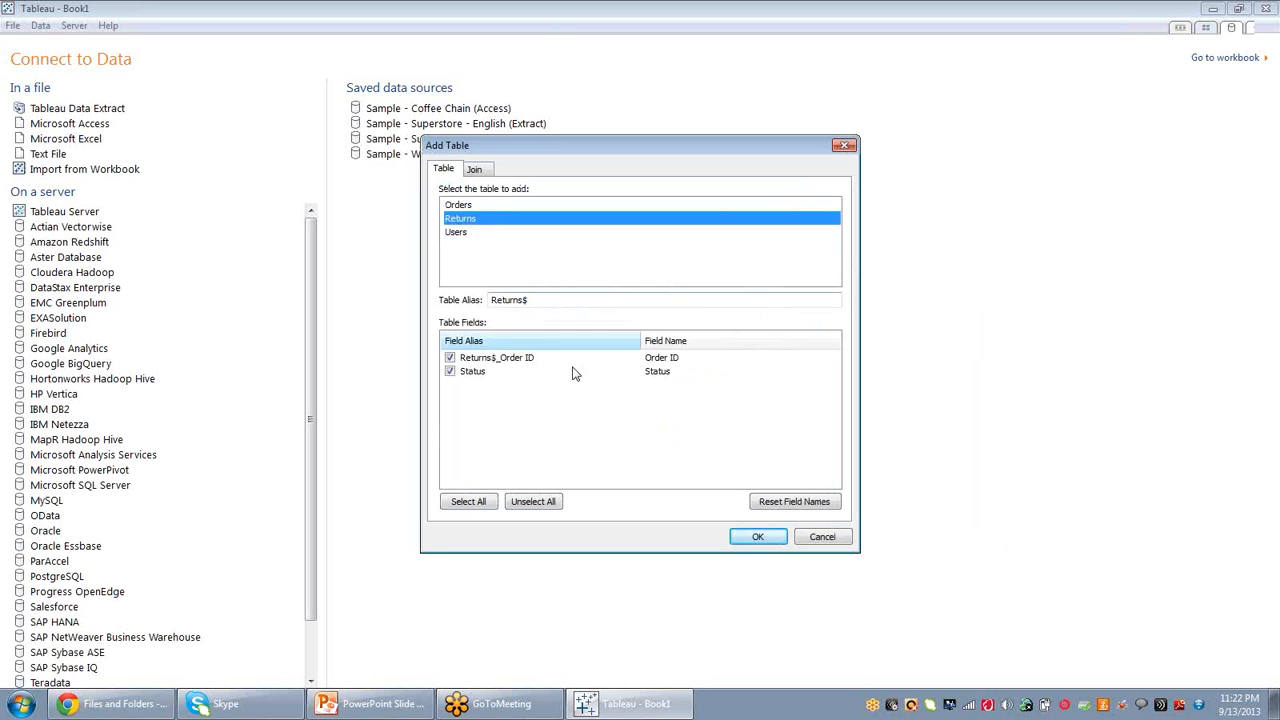
pyautogui.click(467, 234)
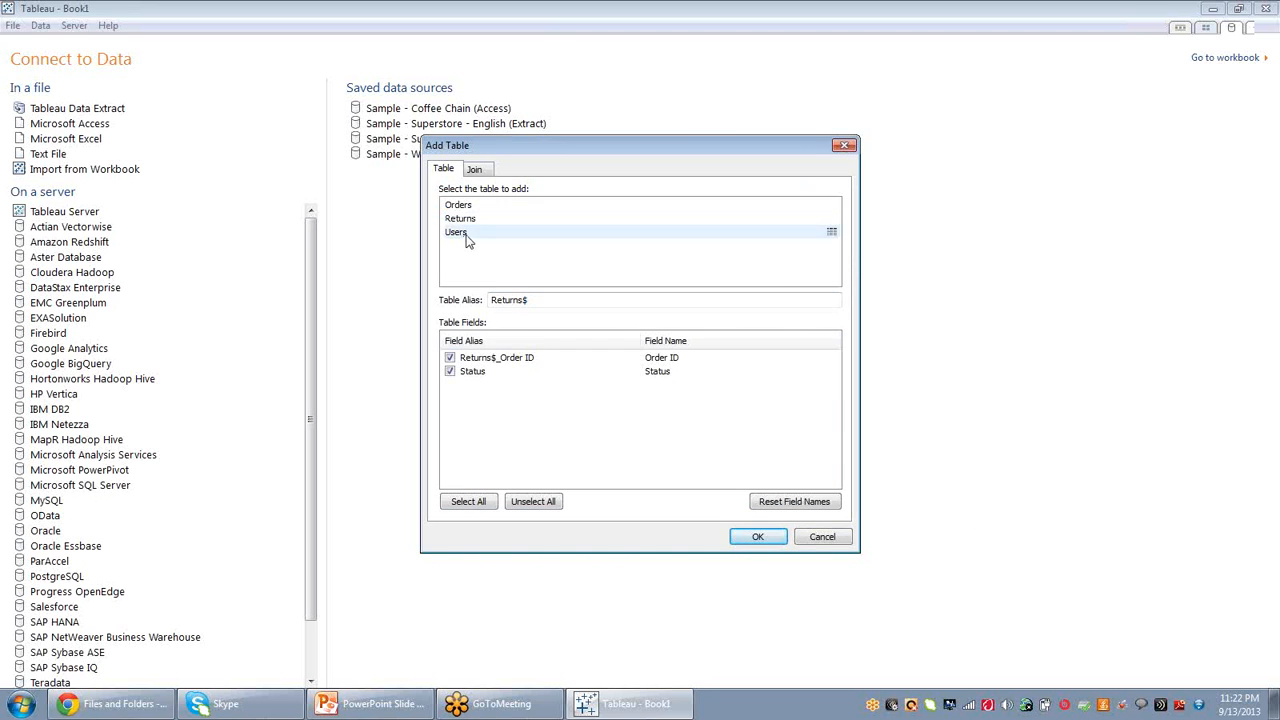
pyautogui.click(758, 537)
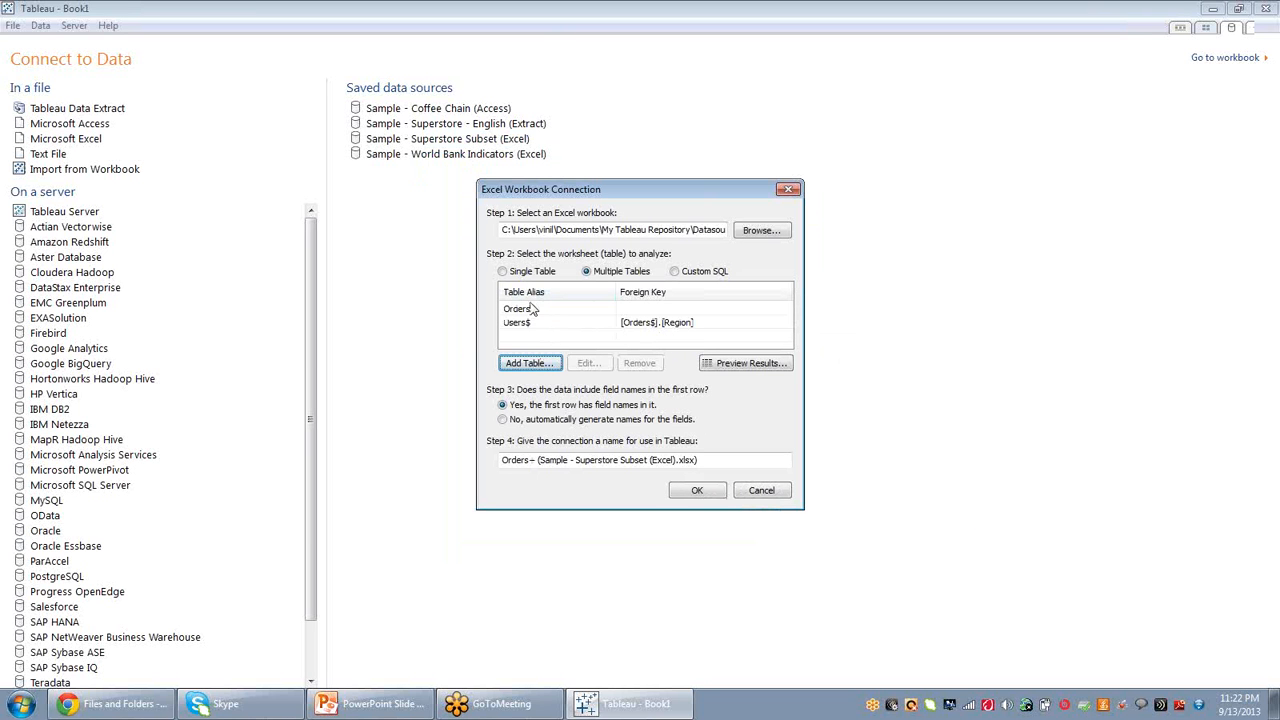
# Finish the Excel connection and connect live to the data.
pyautogui.click(702, 491)
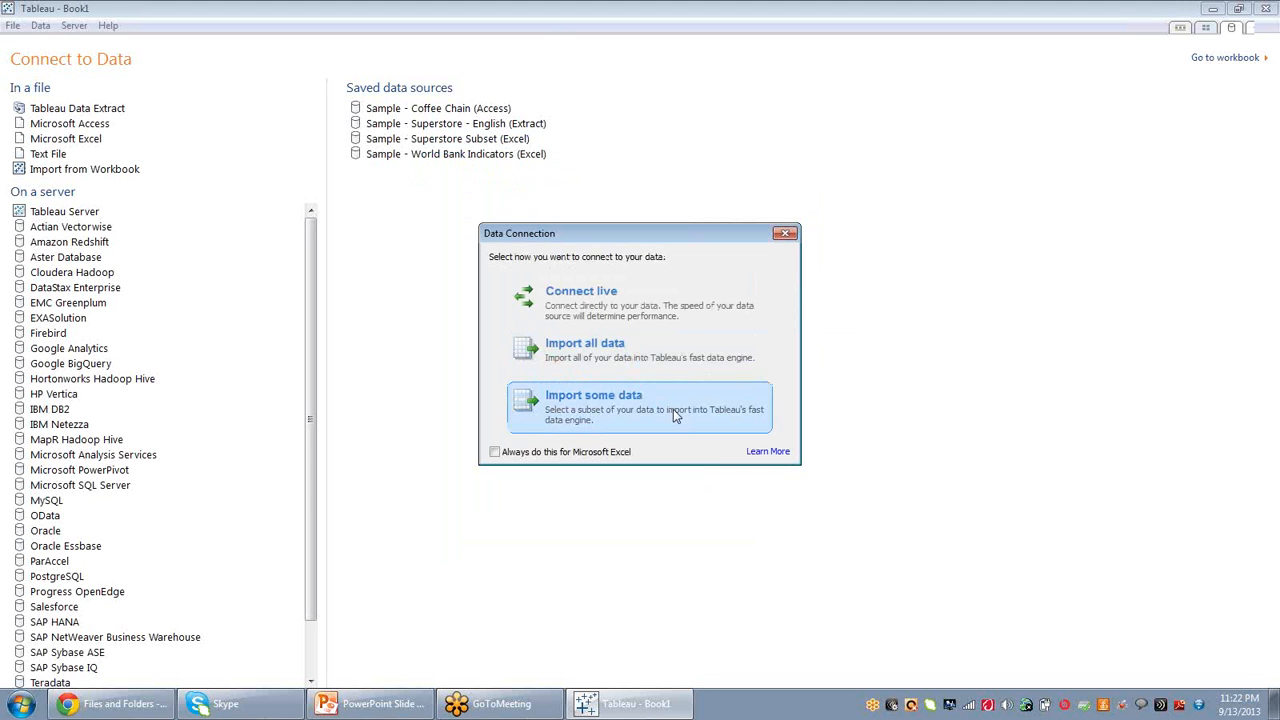
pyautogui.click(614, 320)
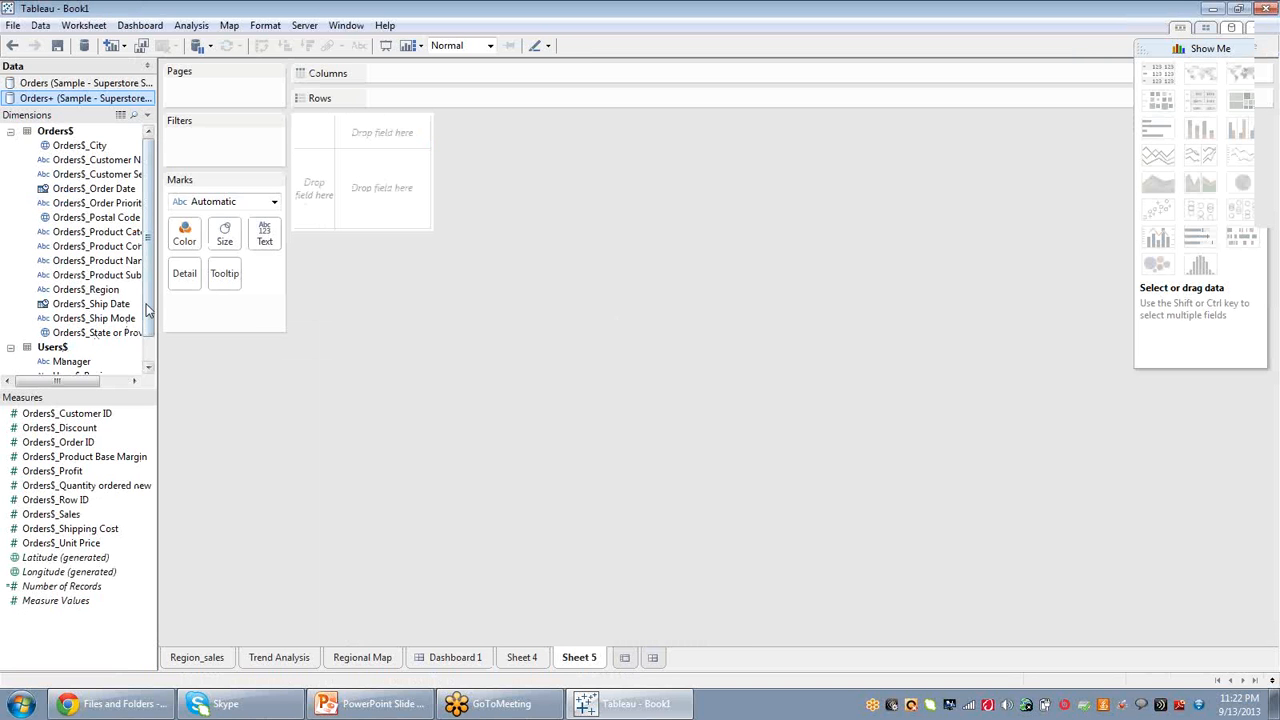
# Build a bar chart of Orders$_Unit Price by Orders$_Region and Manager on Sheet 5.
pyautogui.moveTo(146, 311); pyautogui.dragTo(148, 338)
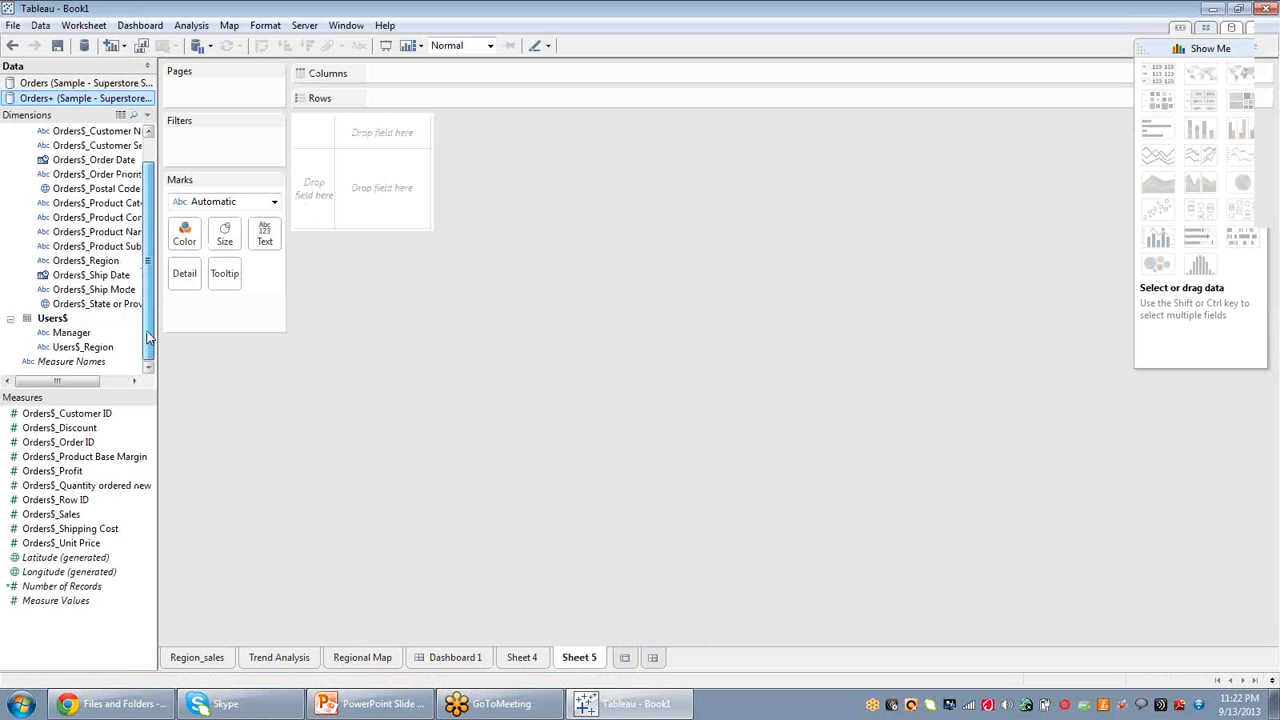
pyautogui.scroll(1, 148, 338)
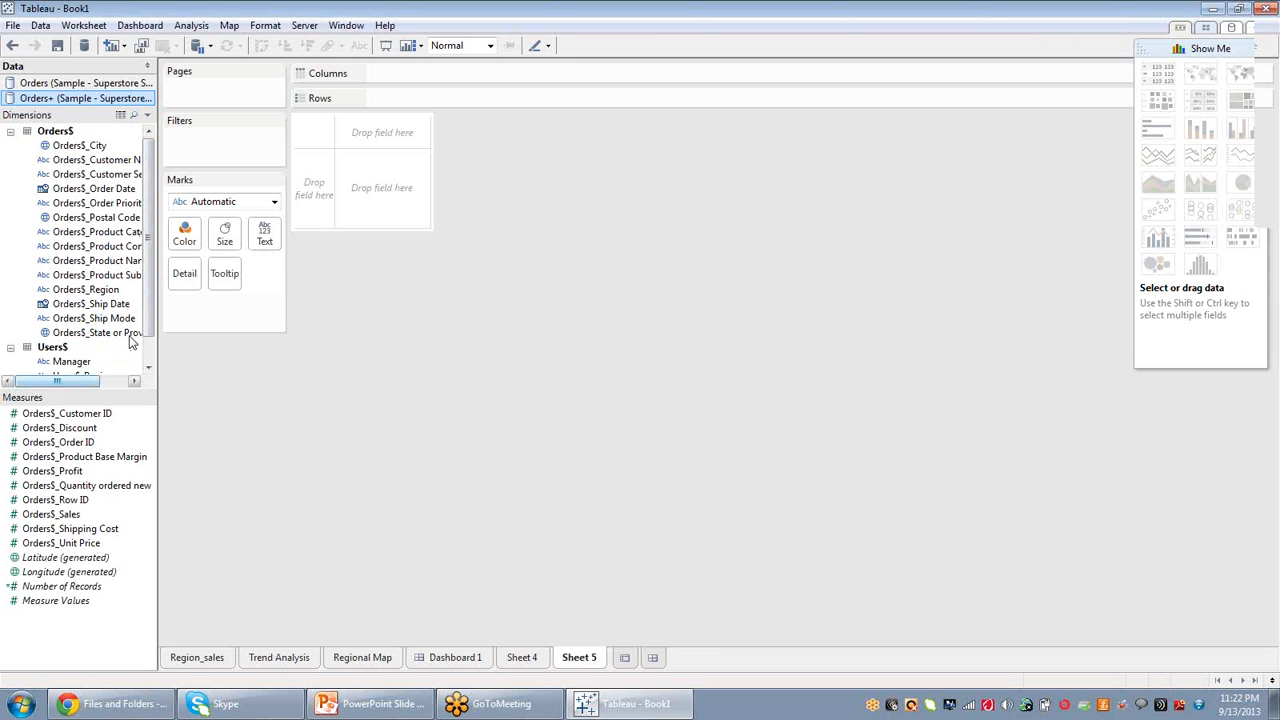
pyautogui.scroll(-1, 140, 336)
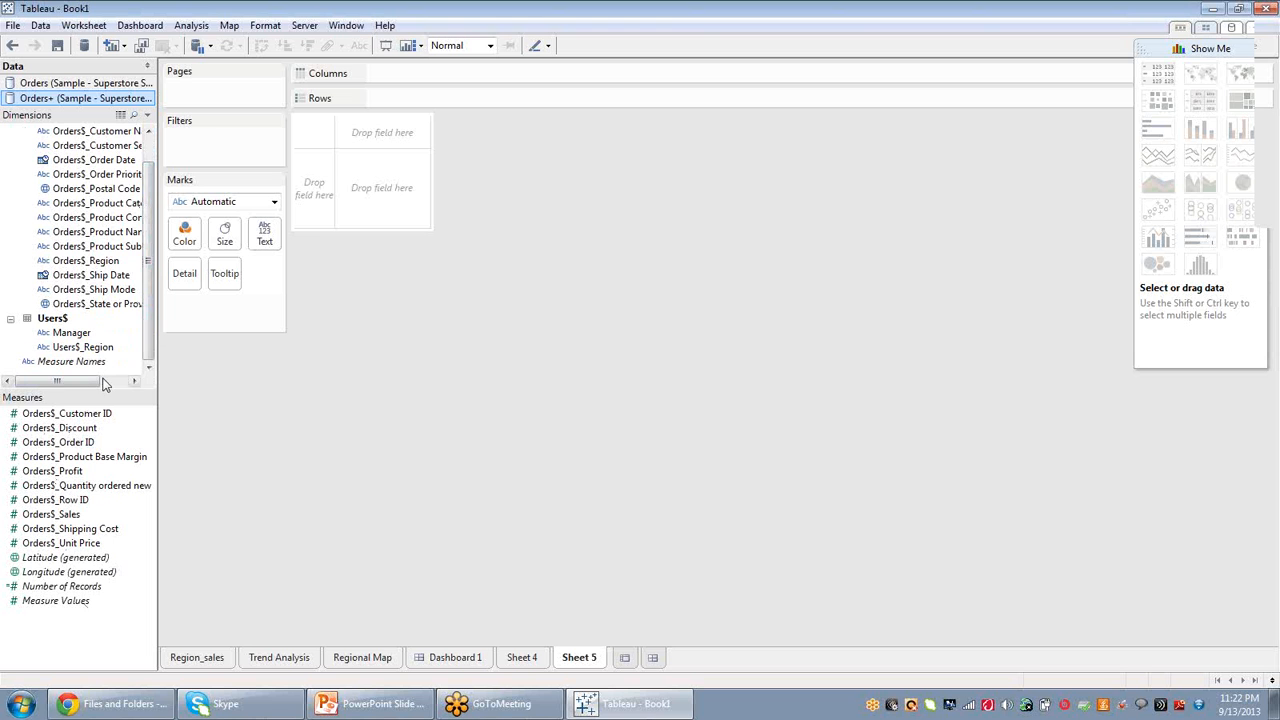
pyautogui.scroll(1, 148, 322)
pyautogui.click(88, 148)
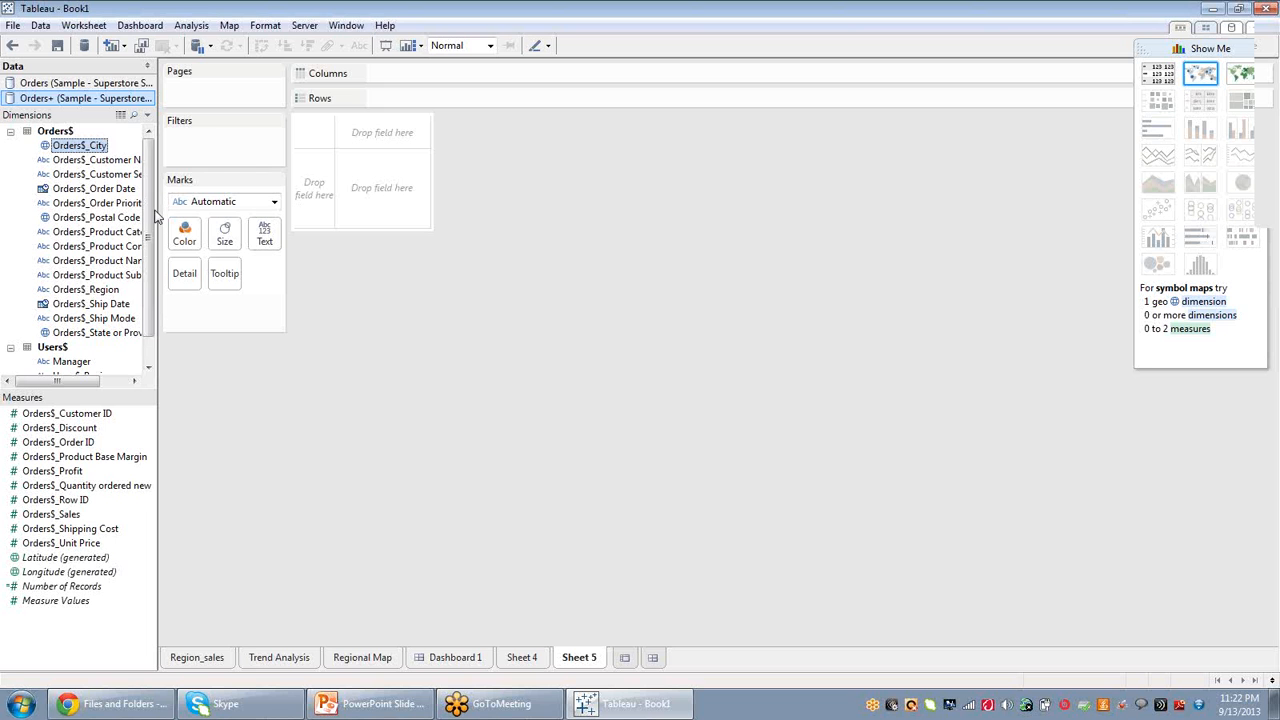
pyautogui.click(104, 292)
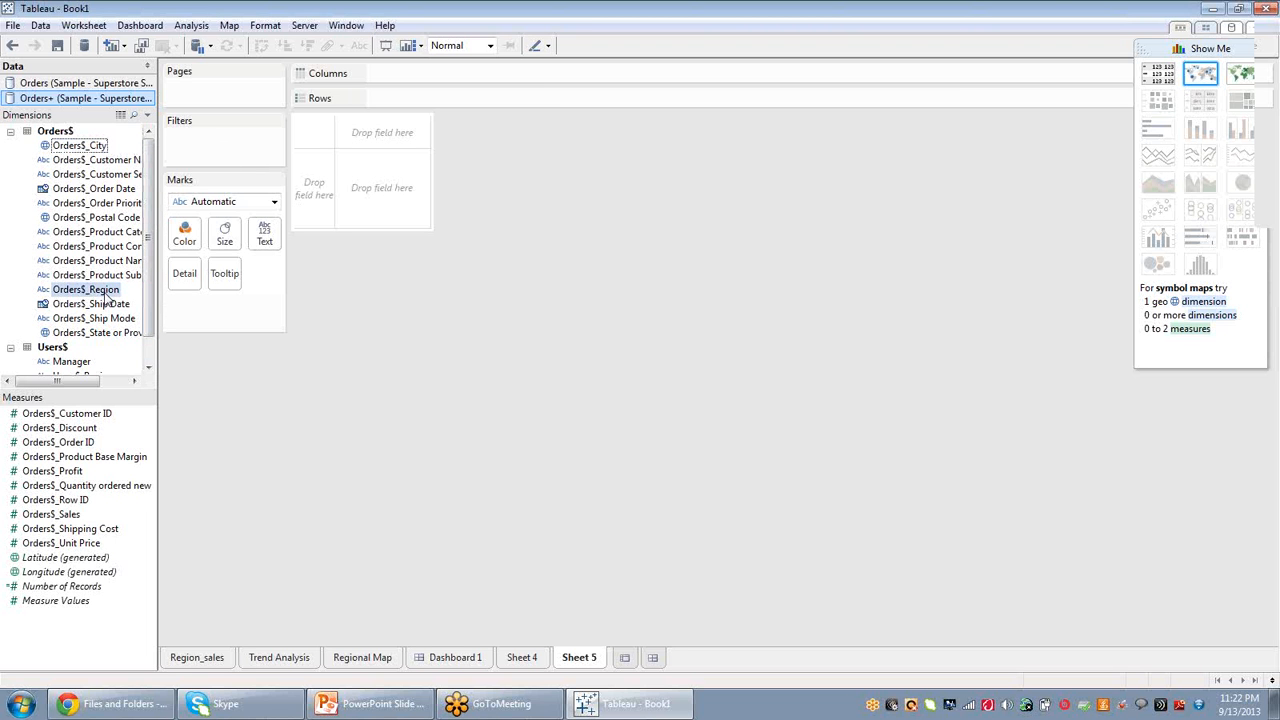
pyautogui.click(112, 293)
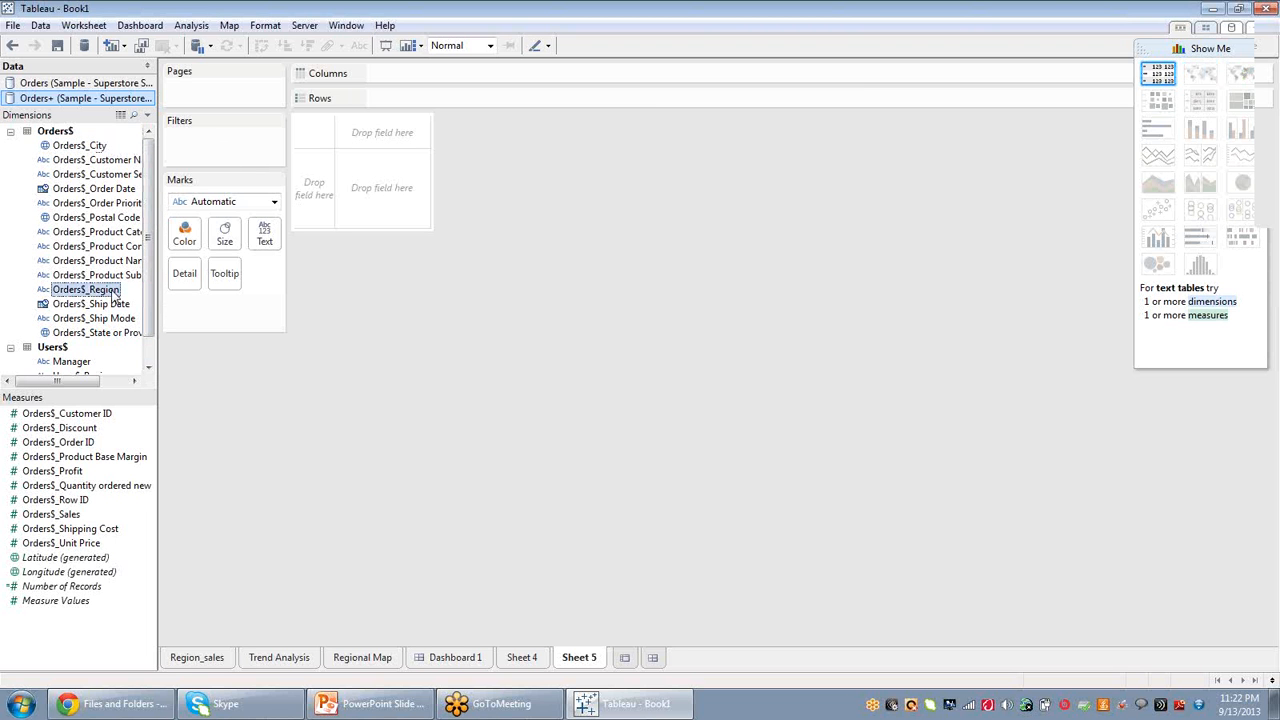
pyautogui.moveTo(113, 293); pyautogui.dragTo(396, 81)
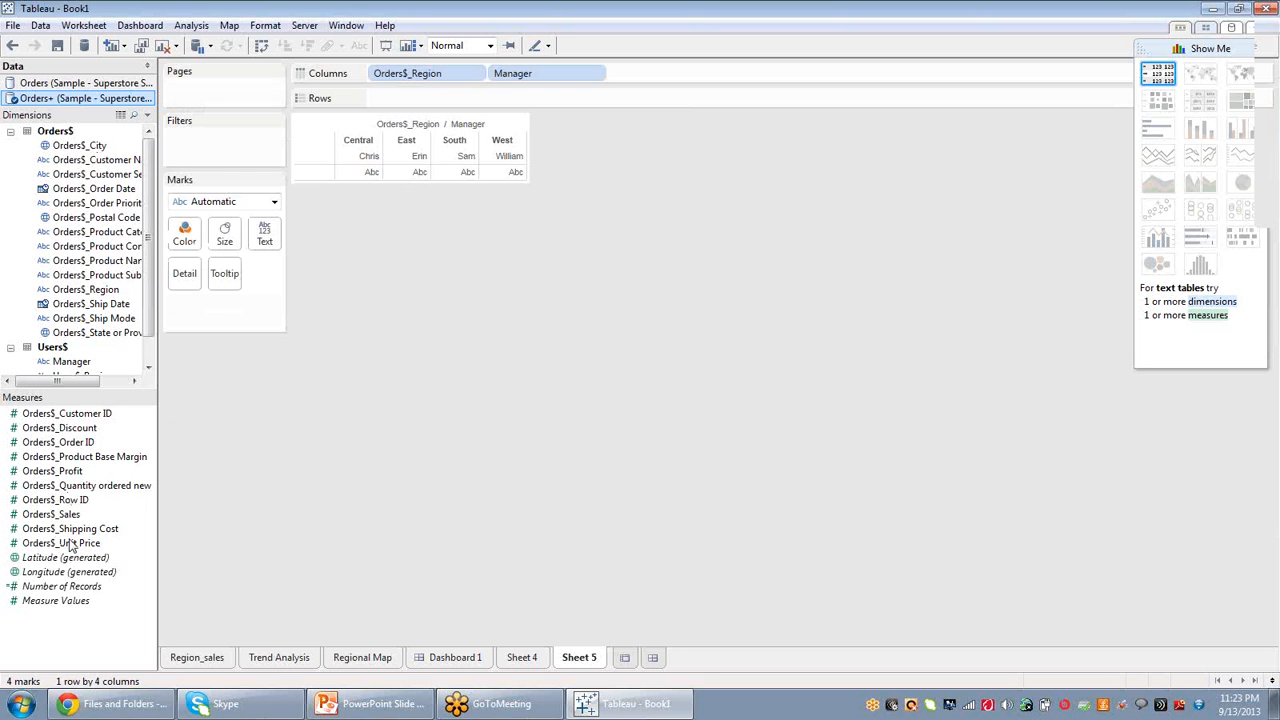
pyautogui.moveTo(70, 545)
pyautogui.mouseDown()
pyautogui.moveTo(243, 331)
pyautogui.moveTo(394, 223)
pyautogui.moveTo(415, 190)
pyautogui.moveTo(424, 96)
pyautogui.mouseUp()
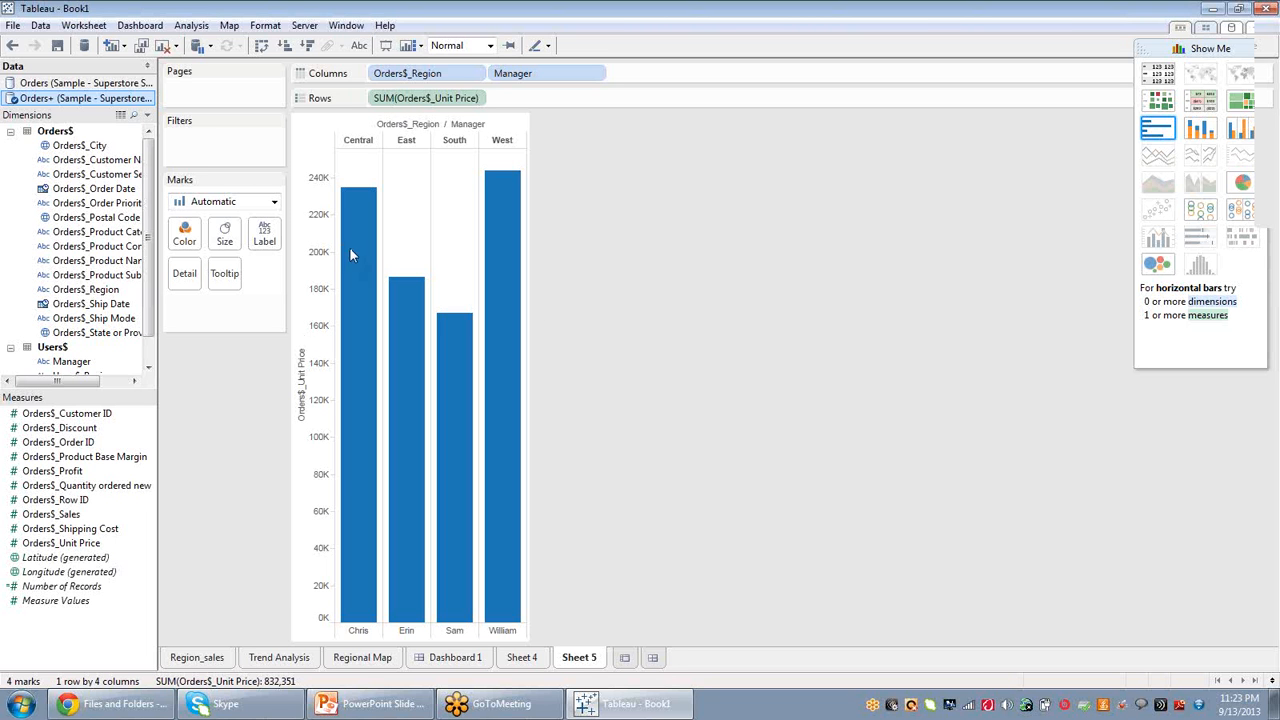
# Compare the field lists of the Orders and Orders+ Superstore data sources.
pyautogui.click(113, 85)
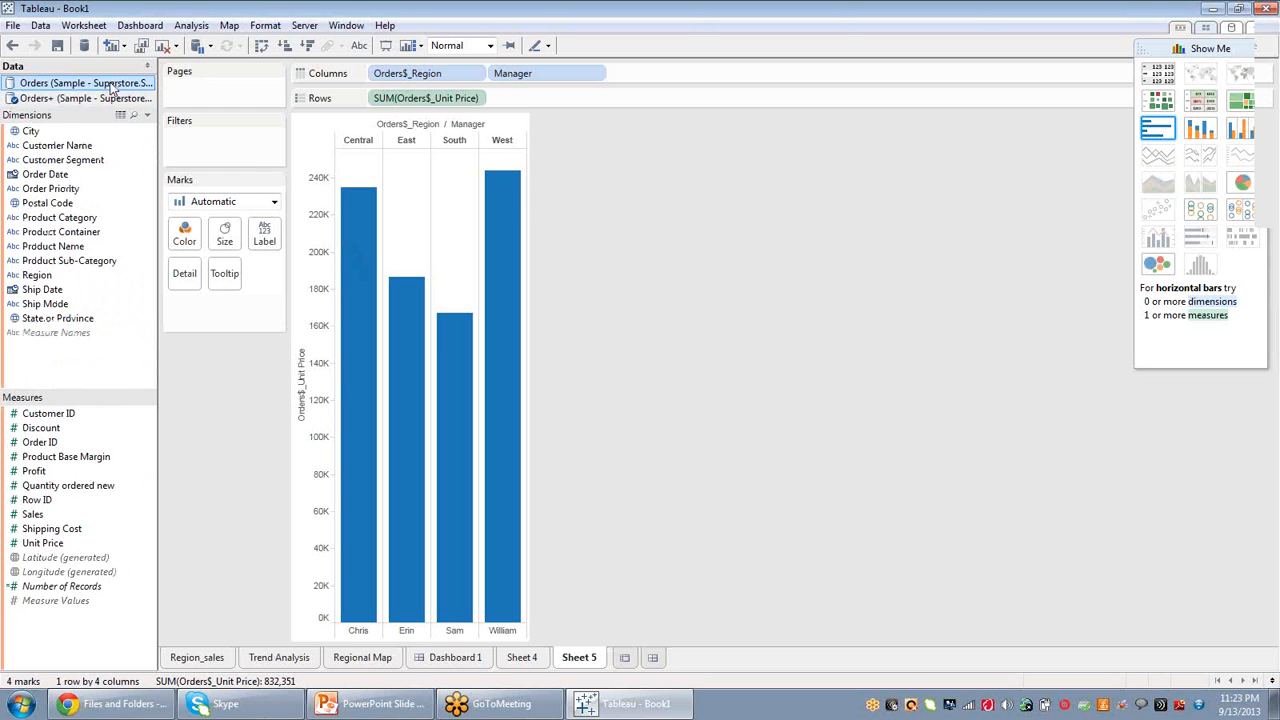
pyautogui.click(86, 102)
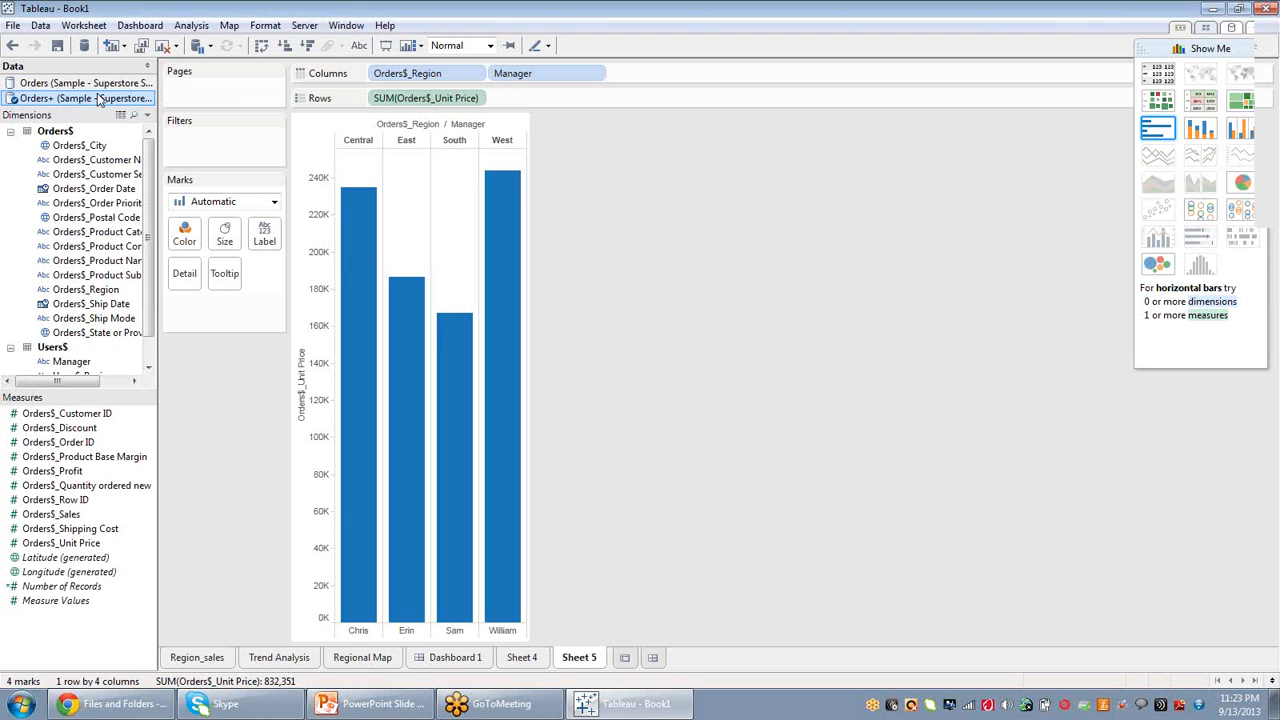
pyautogui.click(107, 86)
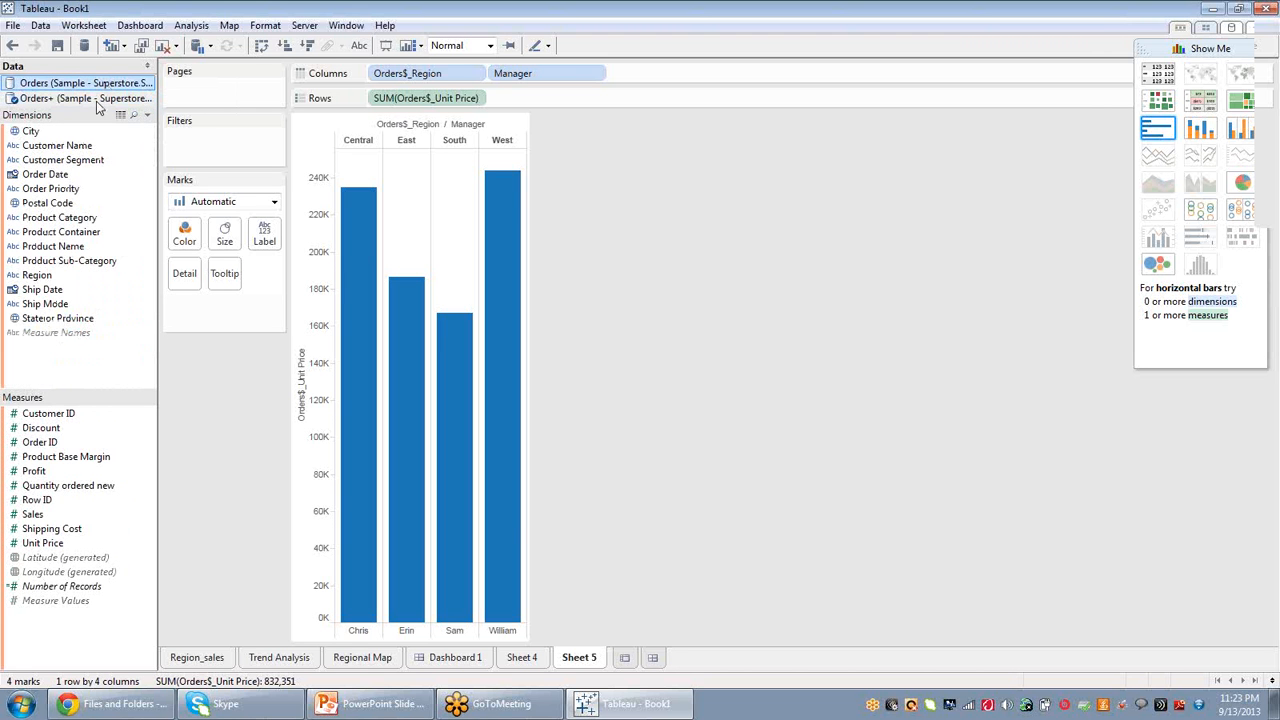
pyautogui.click(97, 100)
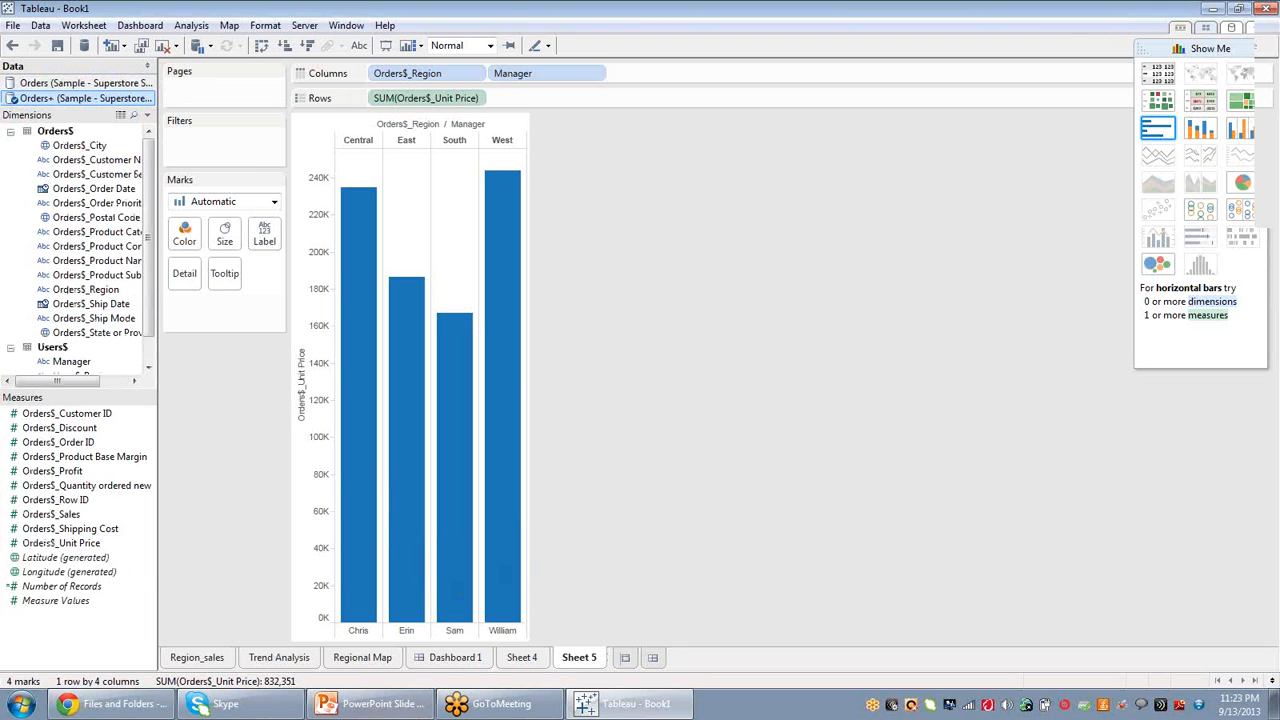
# Add Sheet 5 to Dashboard 1 beside the trend analysis view.
pyautogui.click(468, 662)
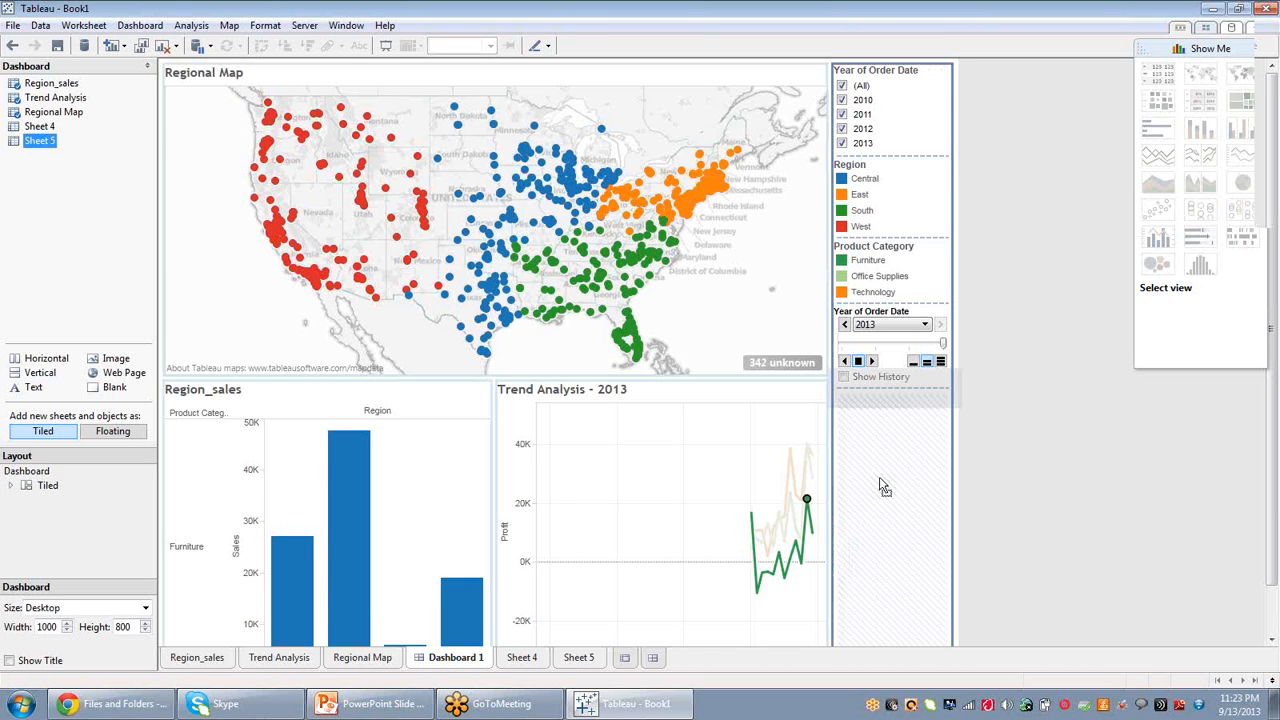
pyautogui.moveTo(884, 487); pyautogui.dragTo(878, 478)
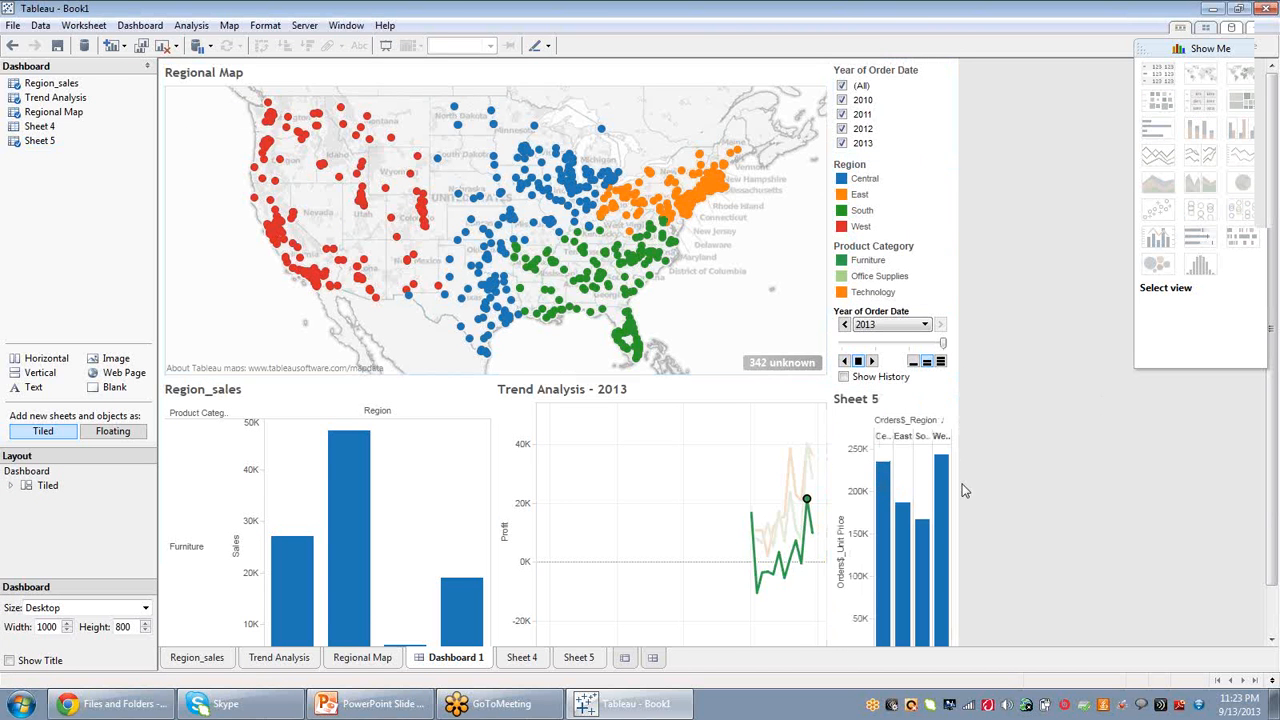